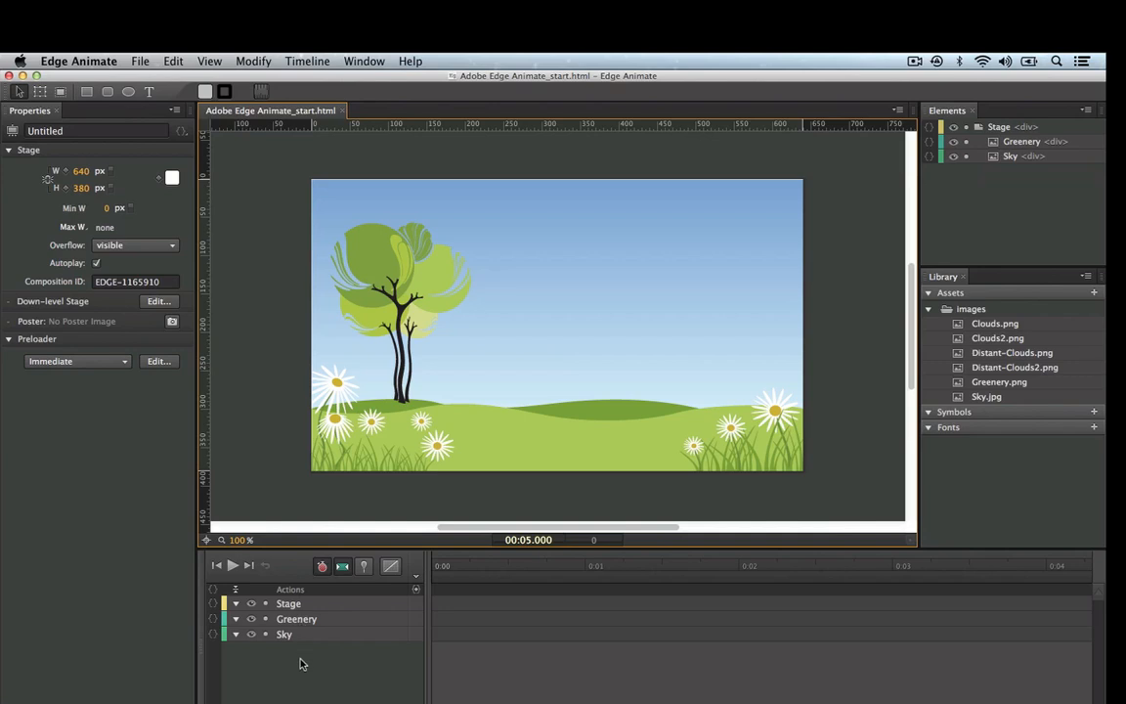
Try moving the Greenery image to about X -48 px, Y -11 px on the stage, and undo the move.
click(469, 432)
drag(469, 432, 424, 430)
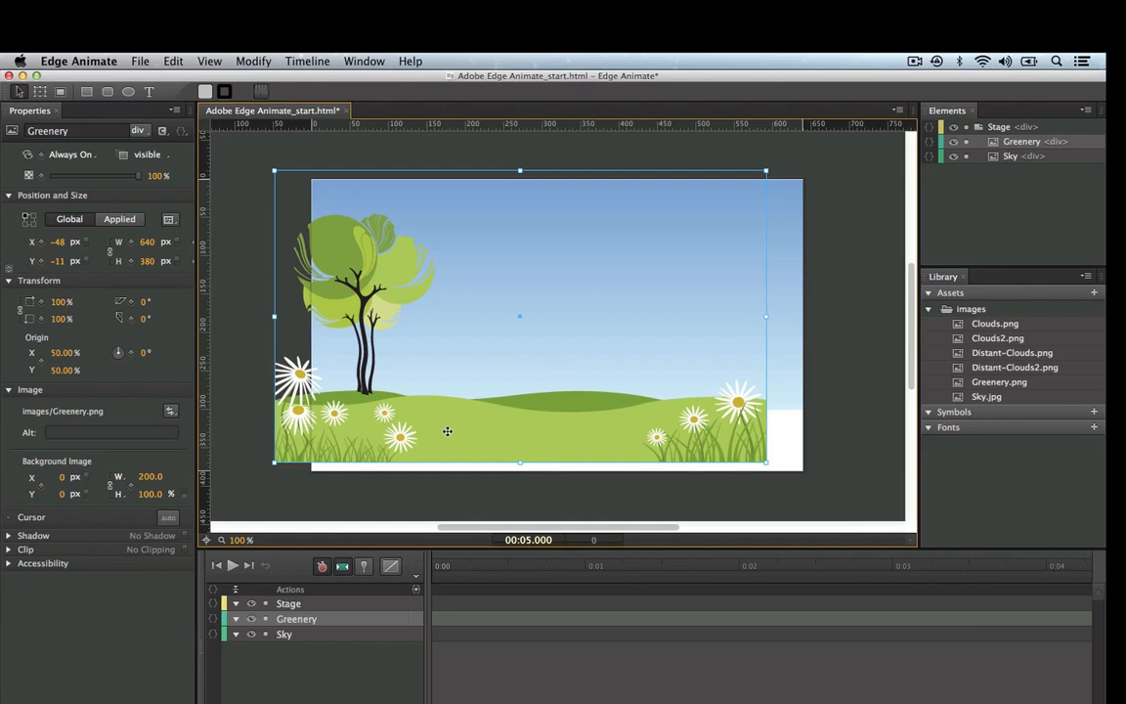
key(super+z)
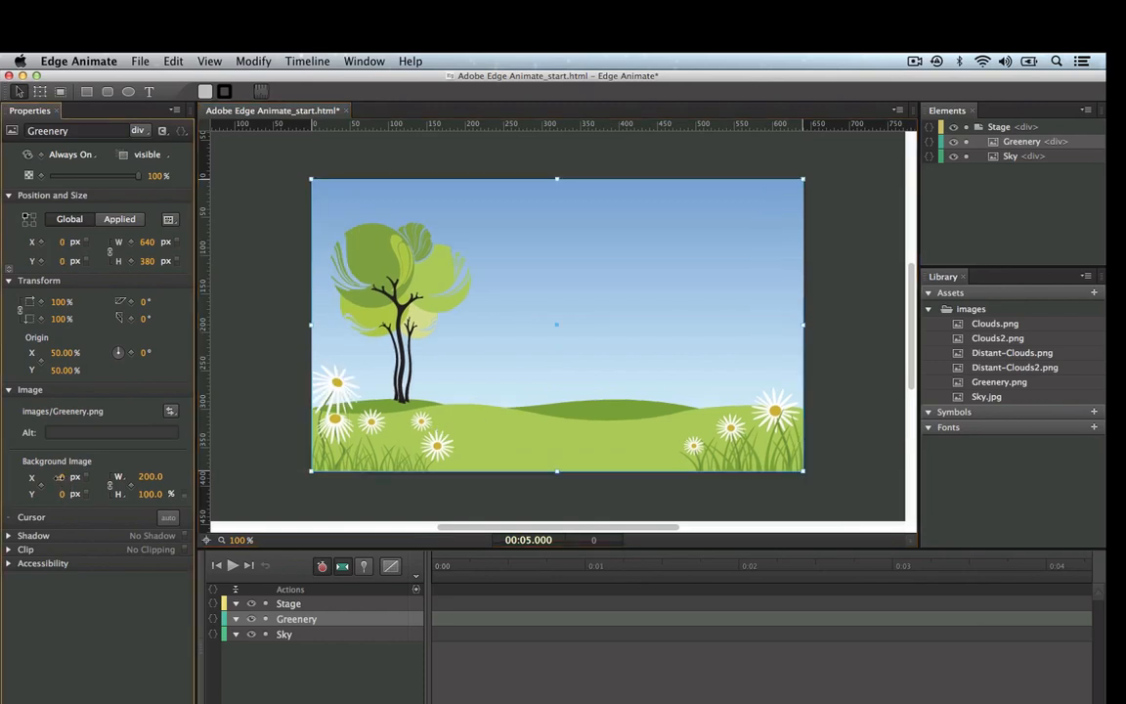
Shift the Greenery background image's X position to about -381 px, reset it to 0 px and deselect the image.
drag(59, 476, 0, 476)
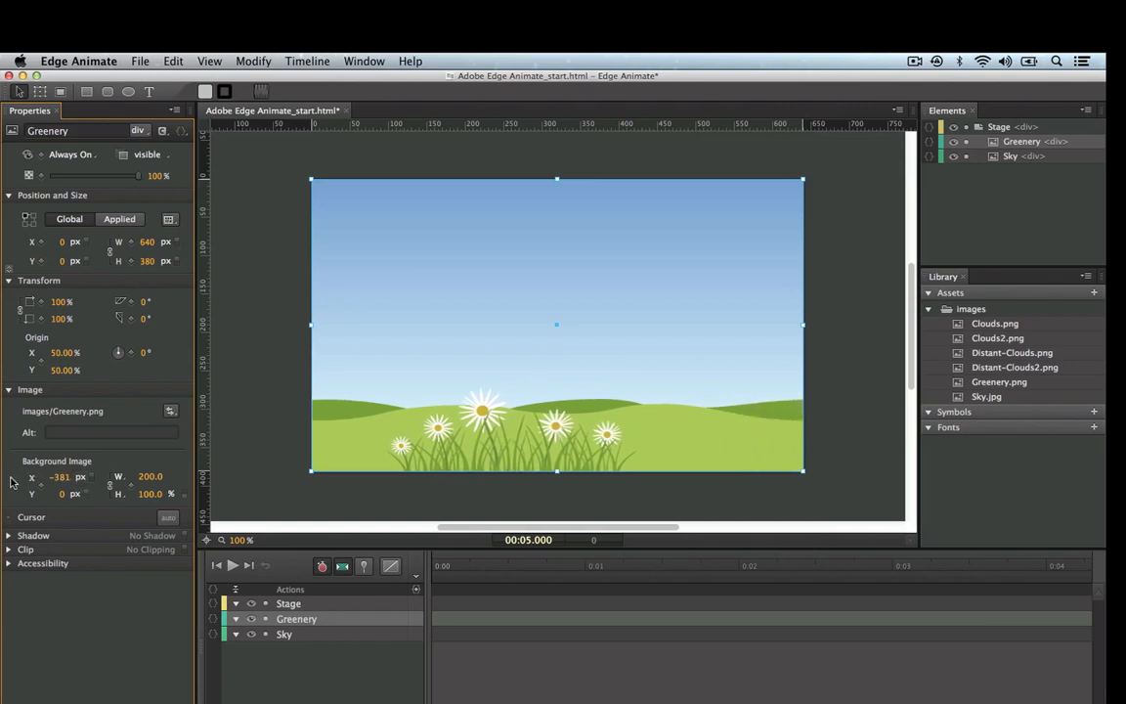
drag(66, 479, 65, 479)
click(62, 481)
text(0)
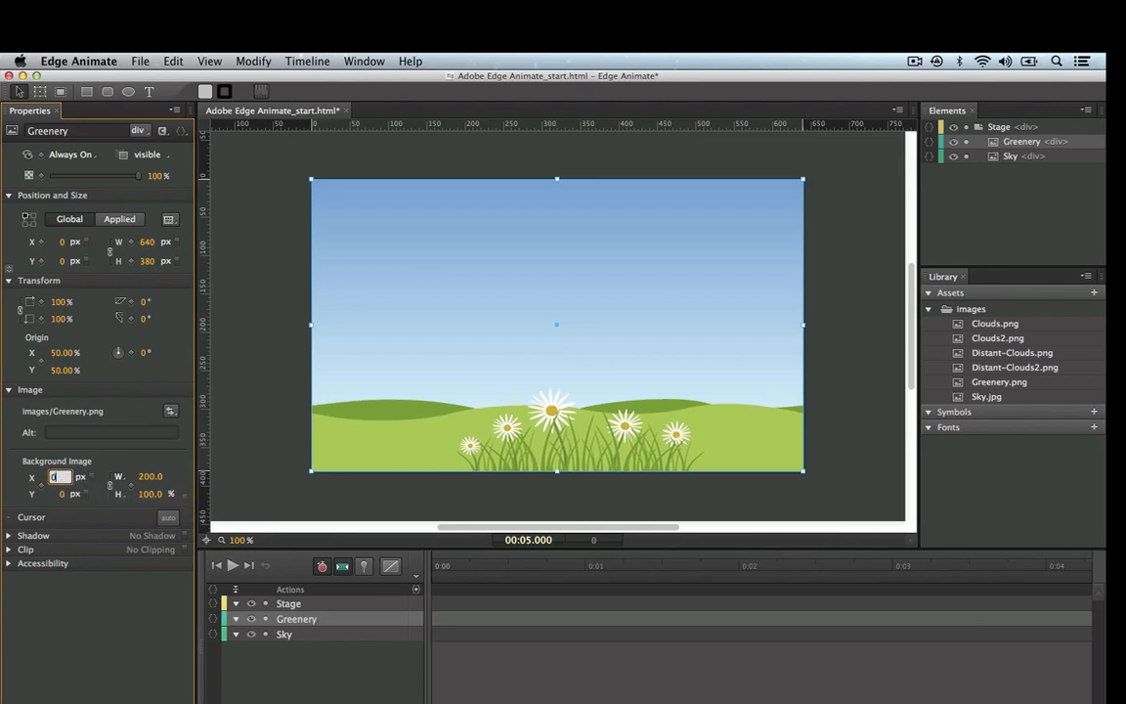
key(Return)
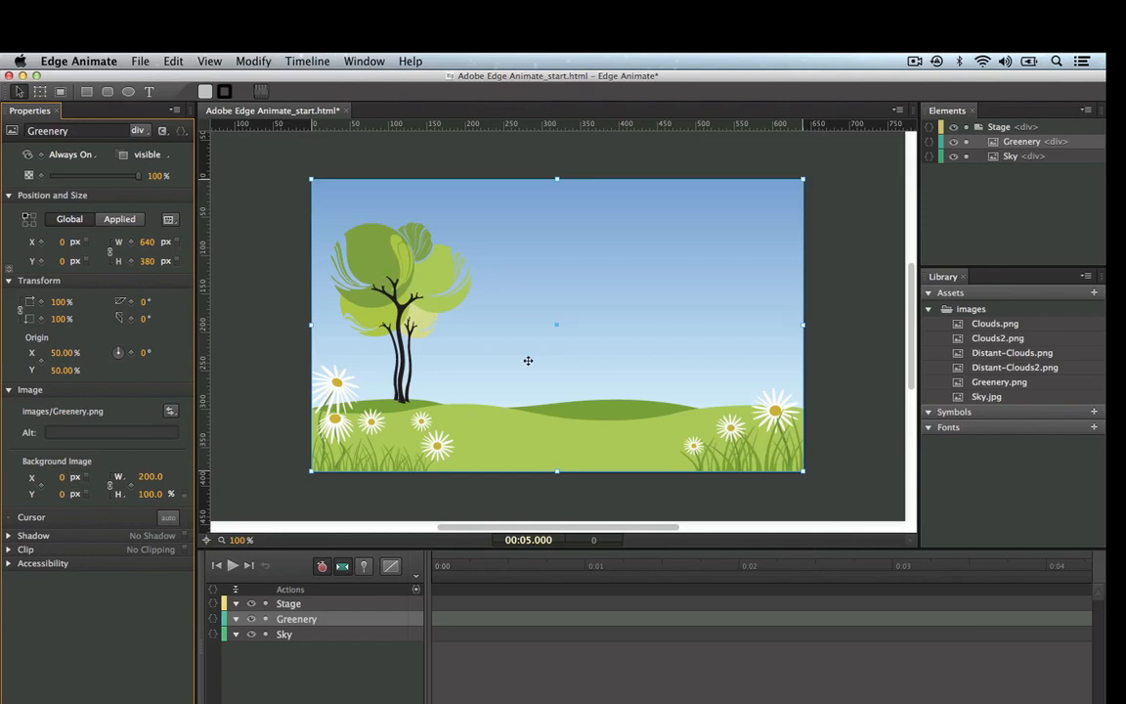
click(273, 331)
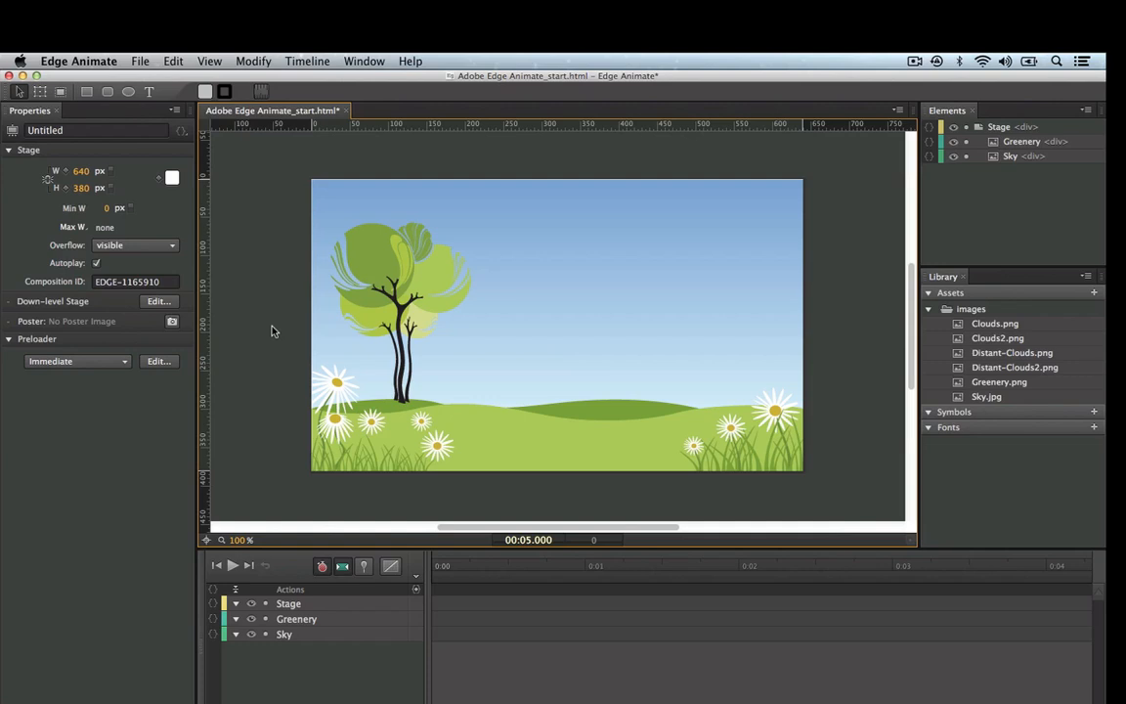
Add a text element reading "Greenfields" on the sky beside the tree with the Text tool.
click(152, 94)
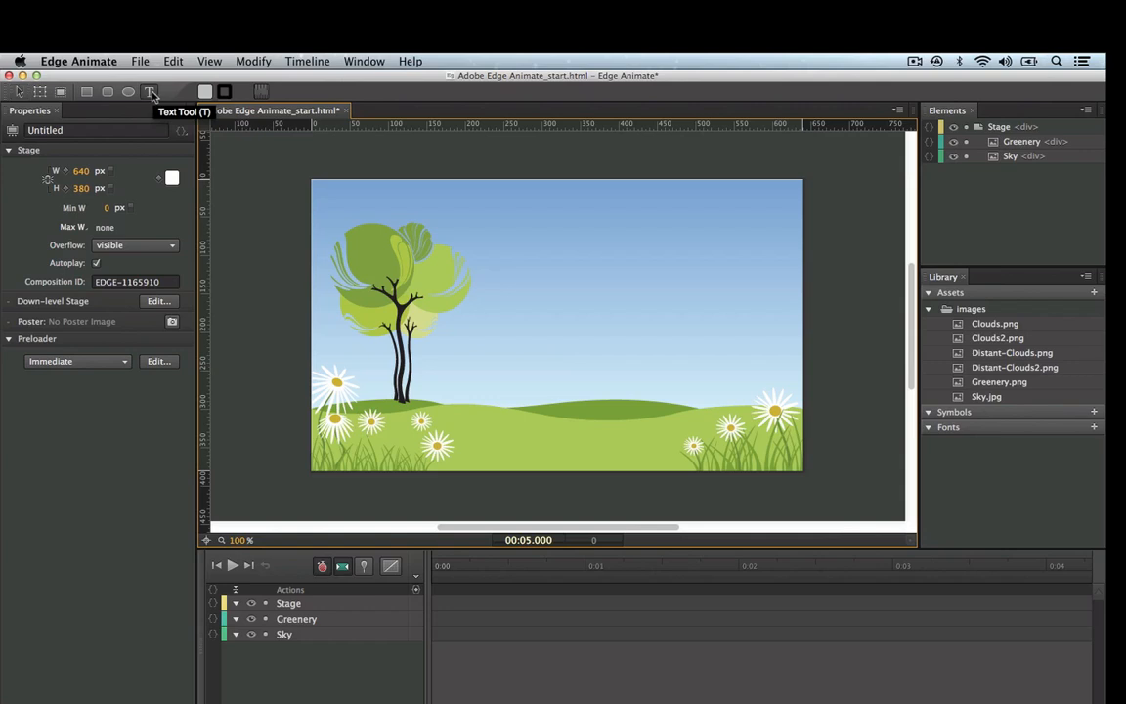
click(518, 320)
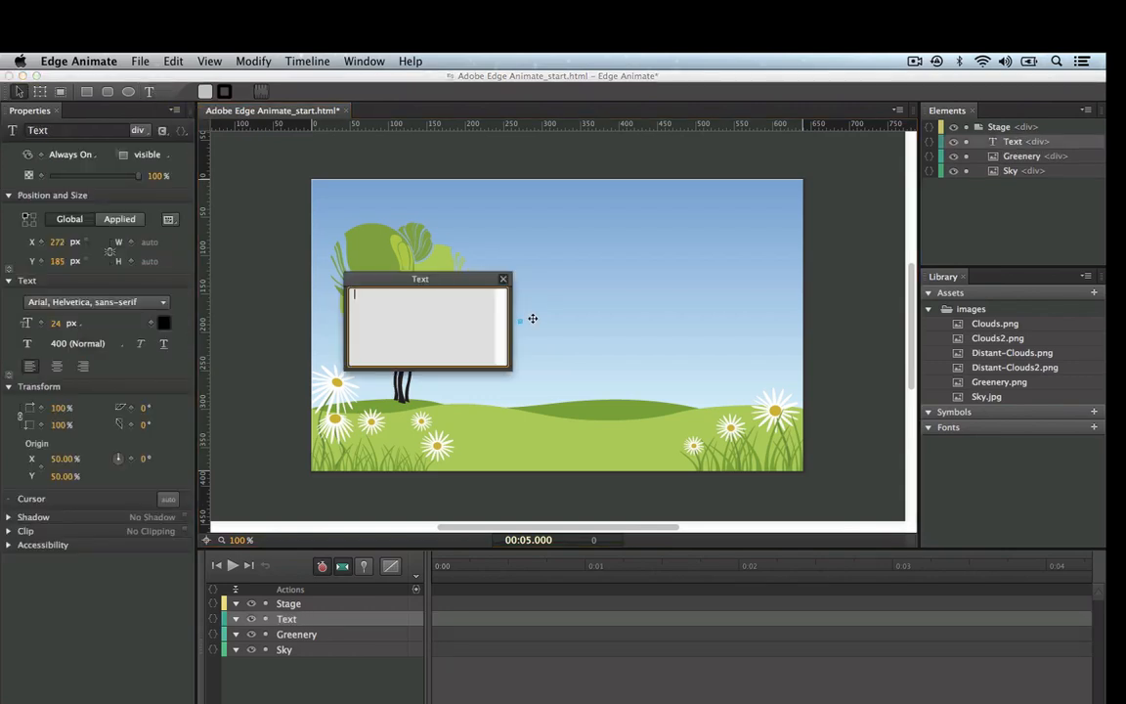
text(Gre)
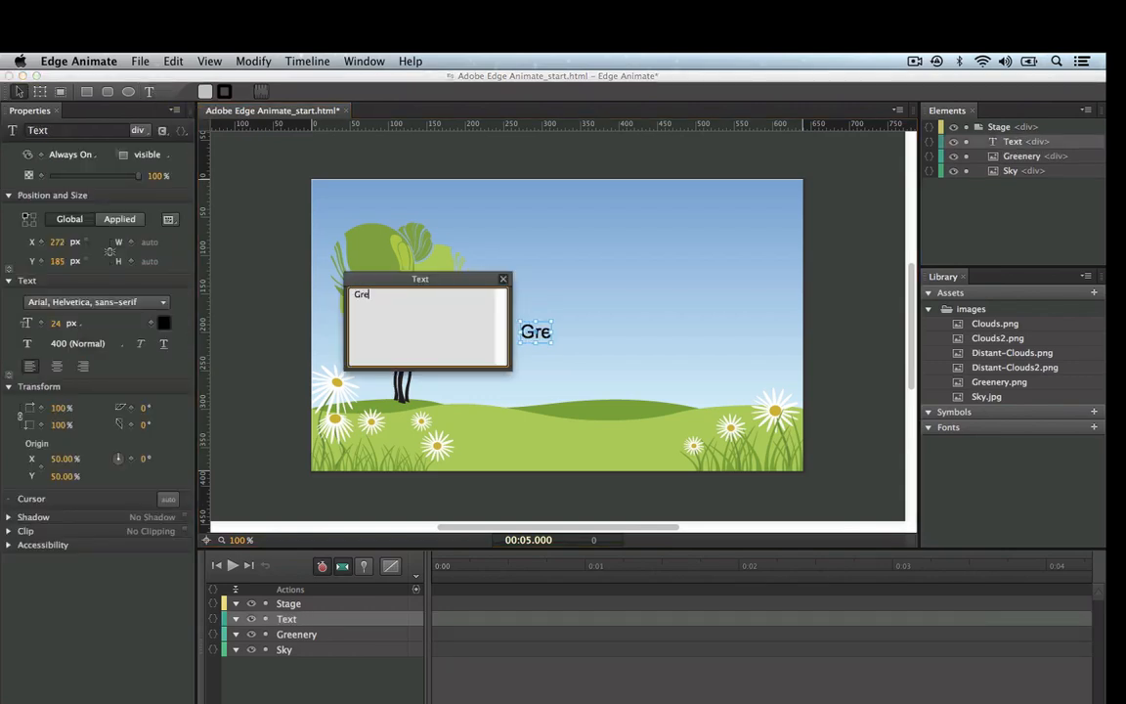
text(enfields)
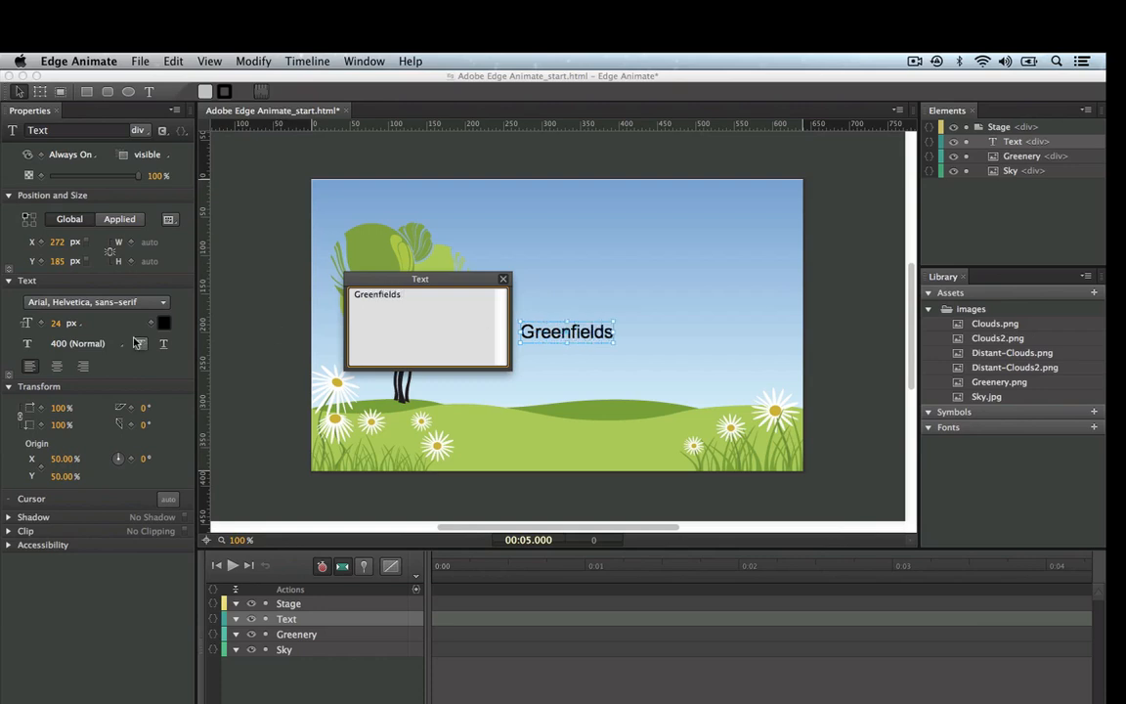
Set the Greenfields text size to 47 px and move the text to about X 256 px, Y 135 px.
click(55, 328)
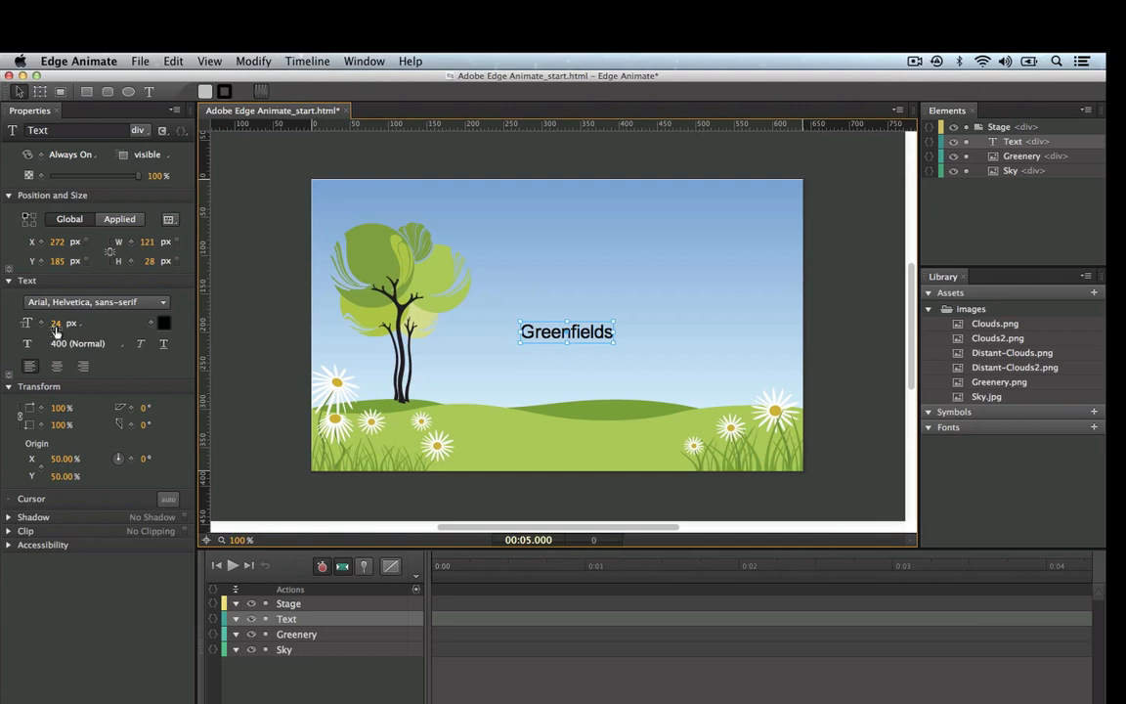
mouse_move(58, 327)
mouse_down()
mouse_move(37, 323)
mouse_move(75, 325)
mouse_up()
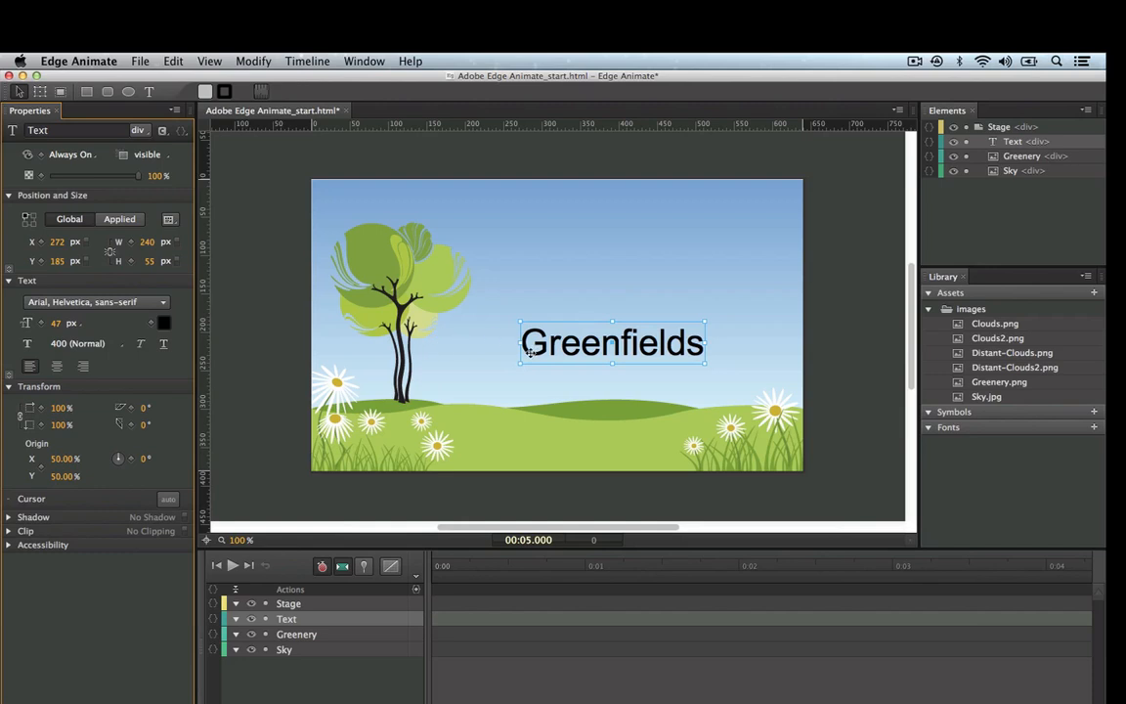
drag(529, 353, 518, 312)
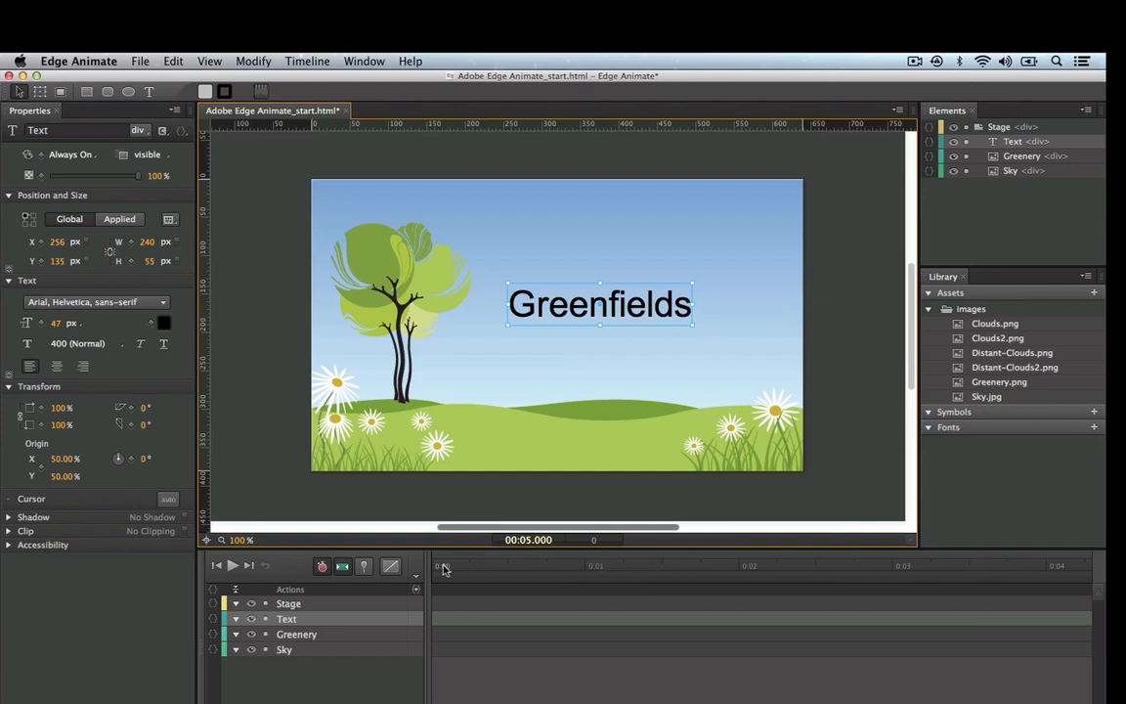
Using the pin, create a transition of about 1.482 s from 00:01.018 that slides the Greenfields text in from X 646 px, off the stage.
click(588, 573)
click(588, 571)
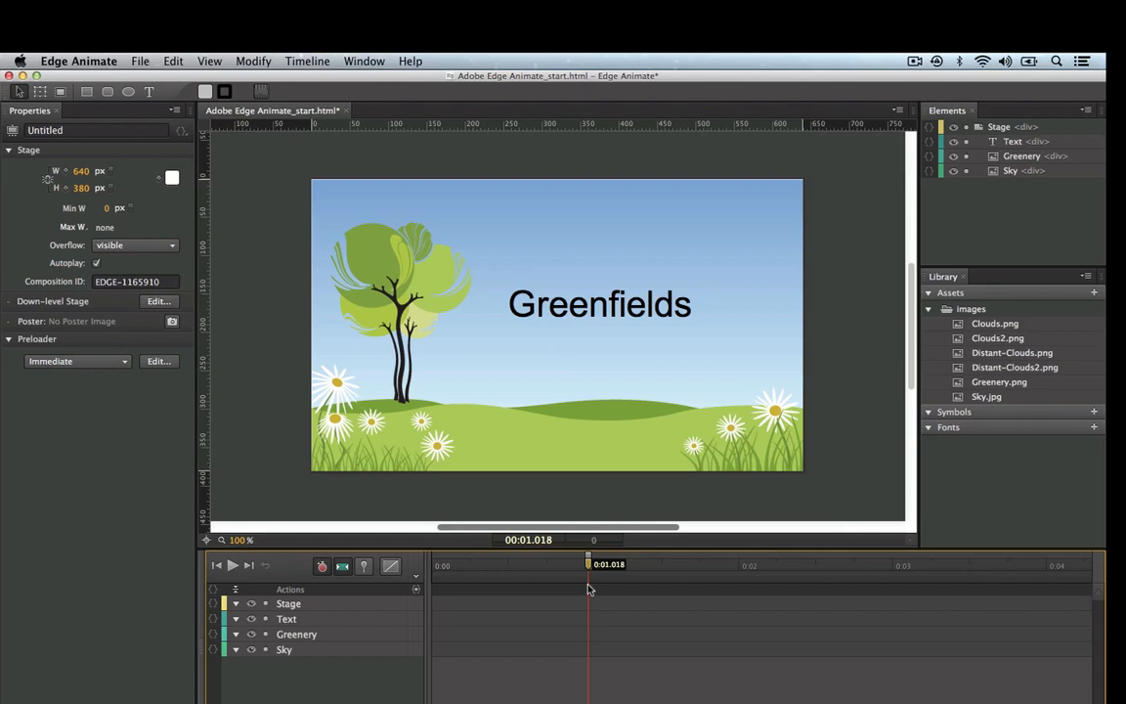
click(363, 569)
drag(587, 560, 597, 558)
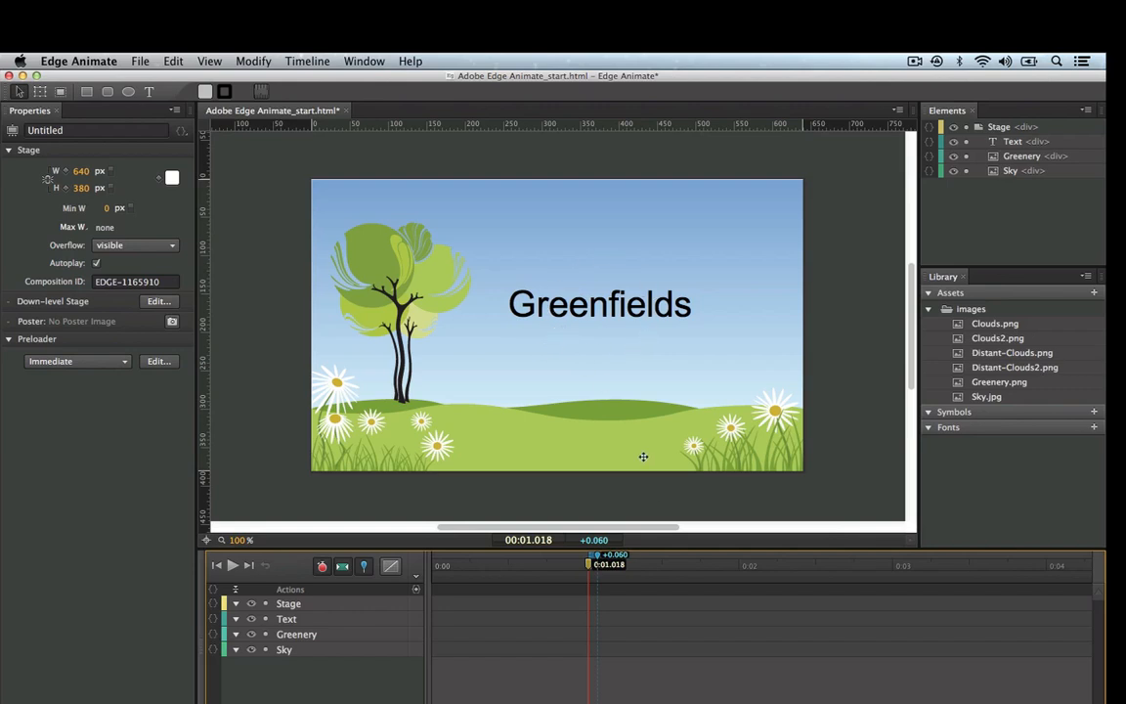
drag(595, 559, 682, 564)
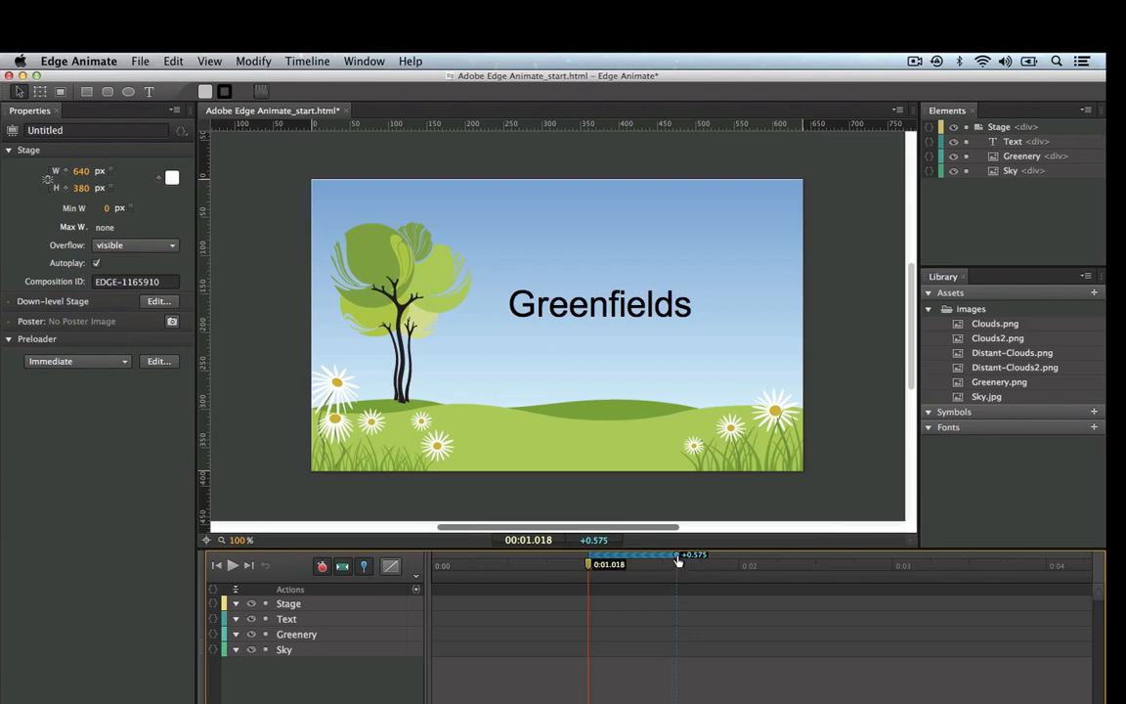
mouse_move(677, 559)
mouse_down()
mouse_move(836, 559)
mouse_move(816, 559)
mouse_up()
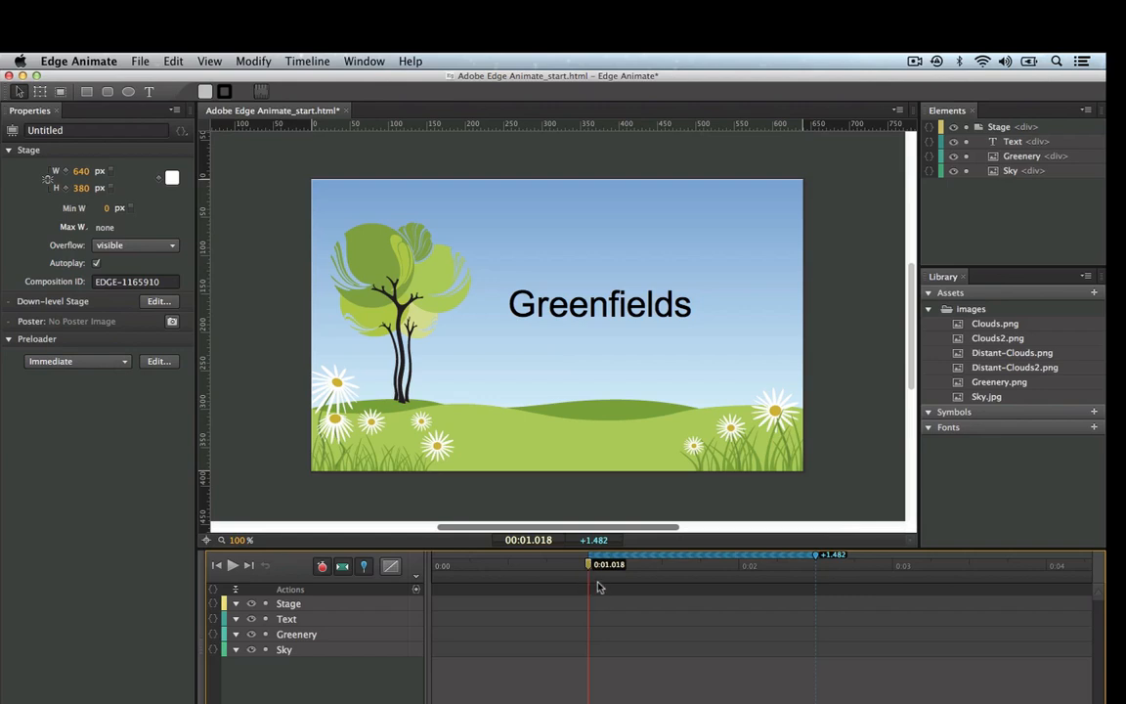
click(534, 310)
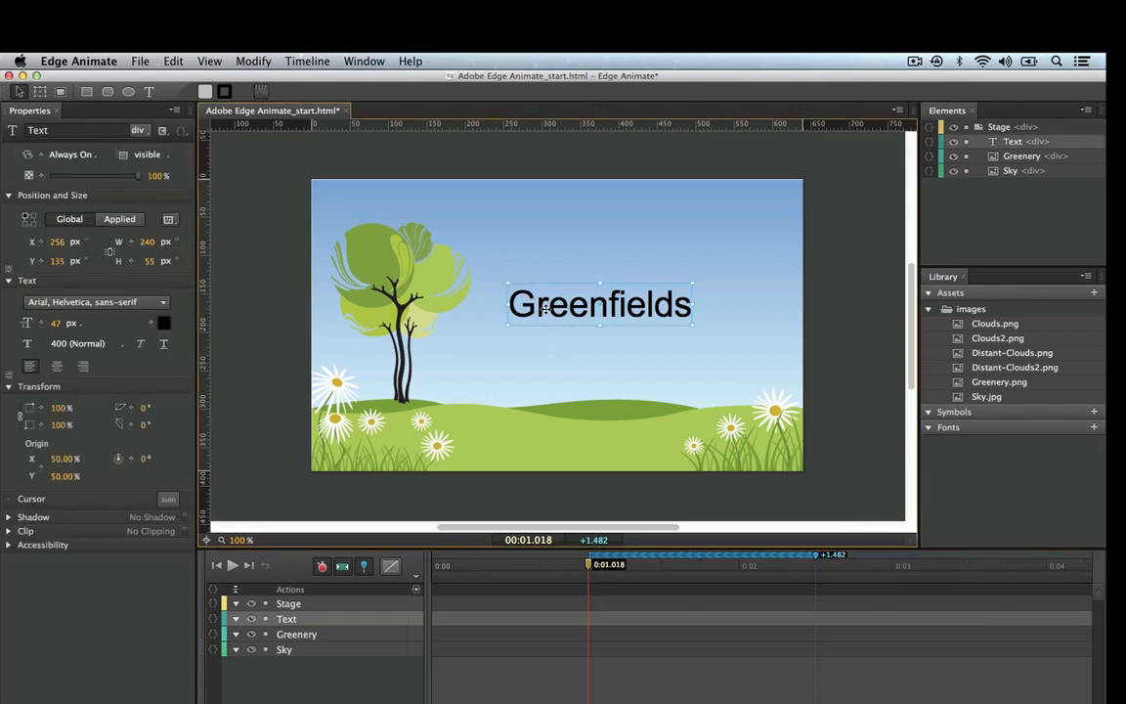
drag(535, 310, 840, 318)
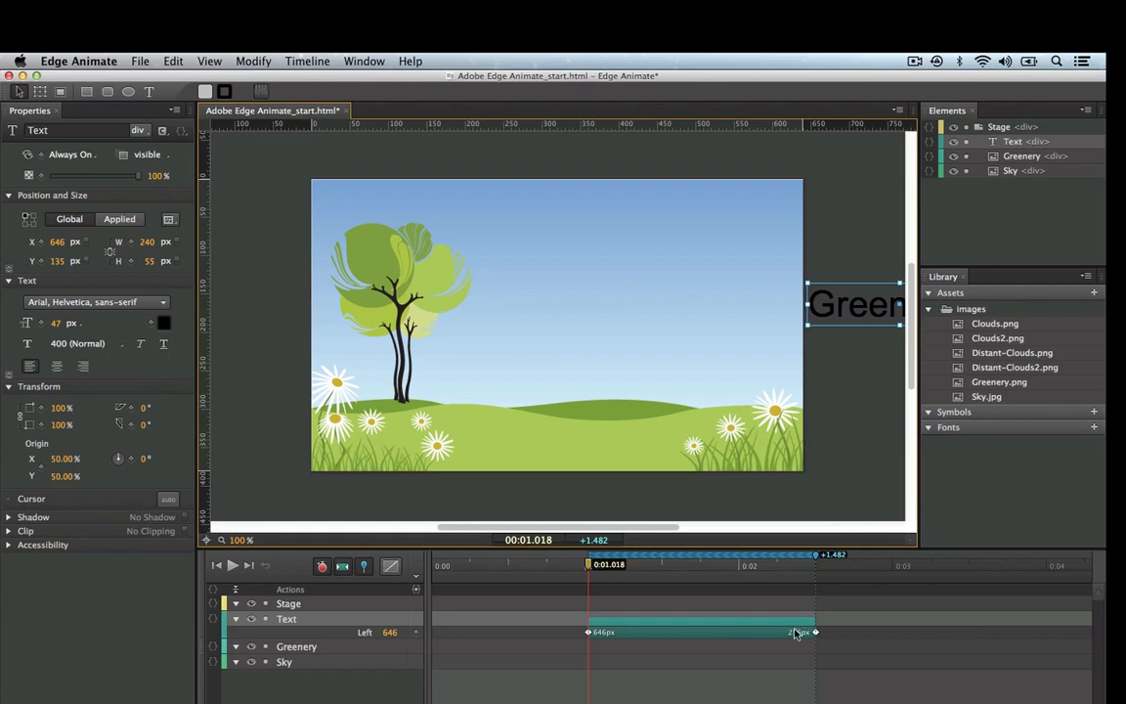
Preview the text animation in Chrome, replay it by reloading the page, and return to Edge Animate.
key(super+Return)
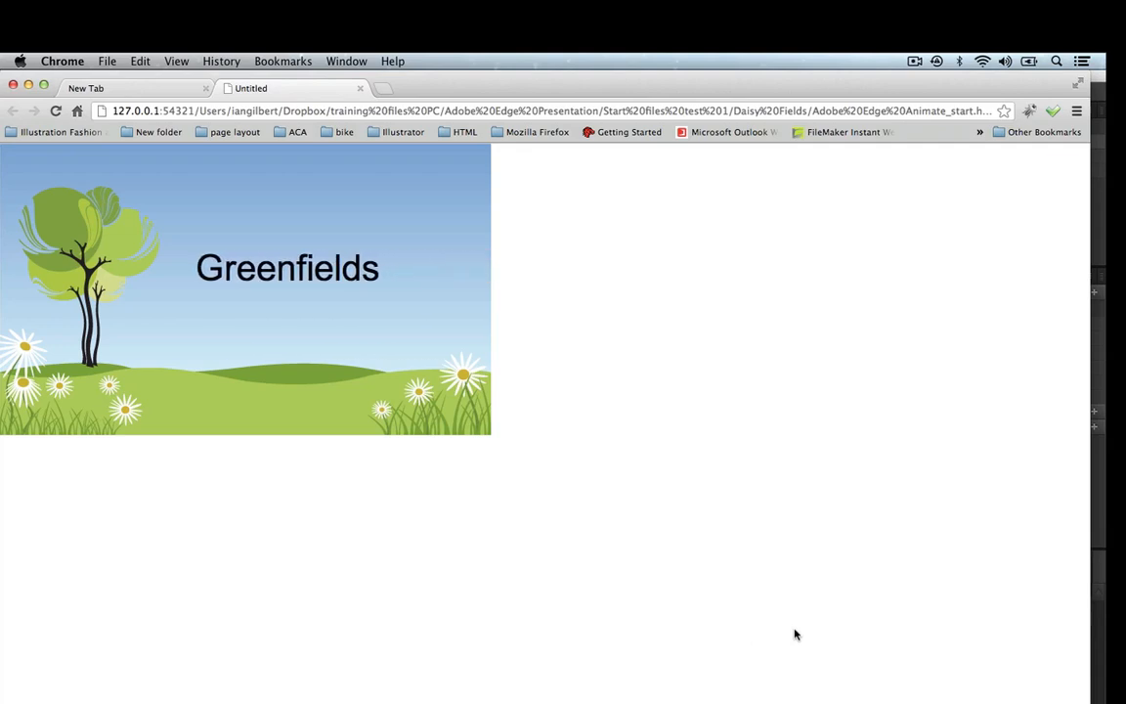
click(55, 110)
key(super+Tab)
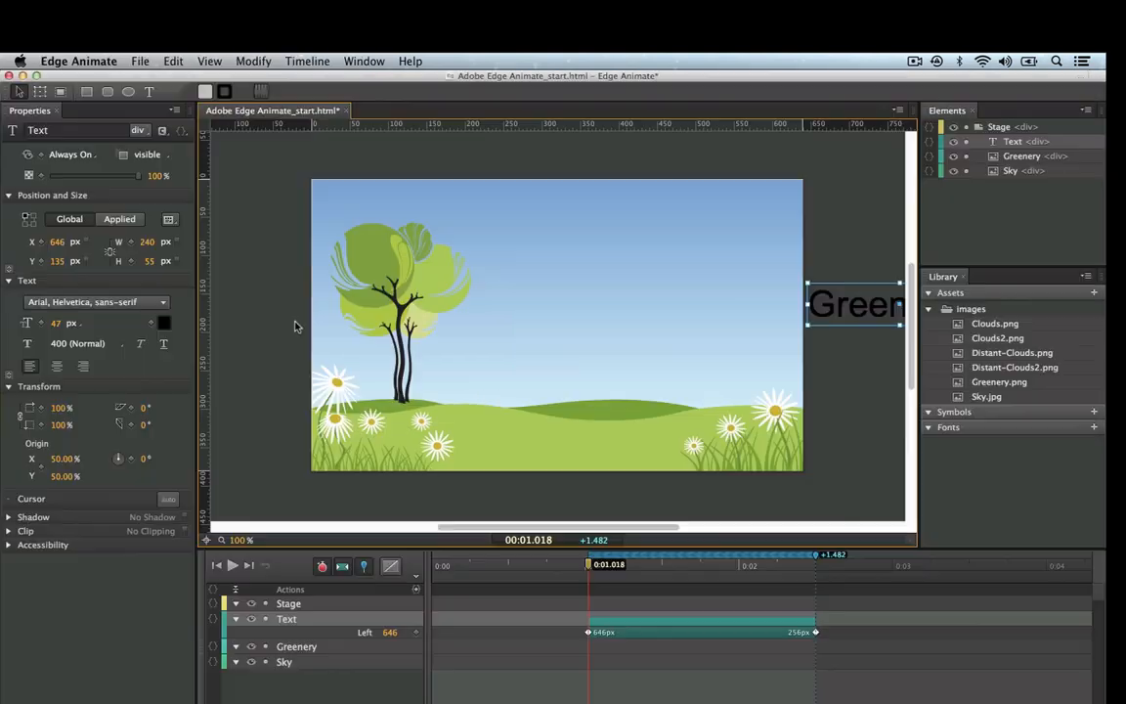
Set the Stage's overflow to hidden.
click(330, 161)
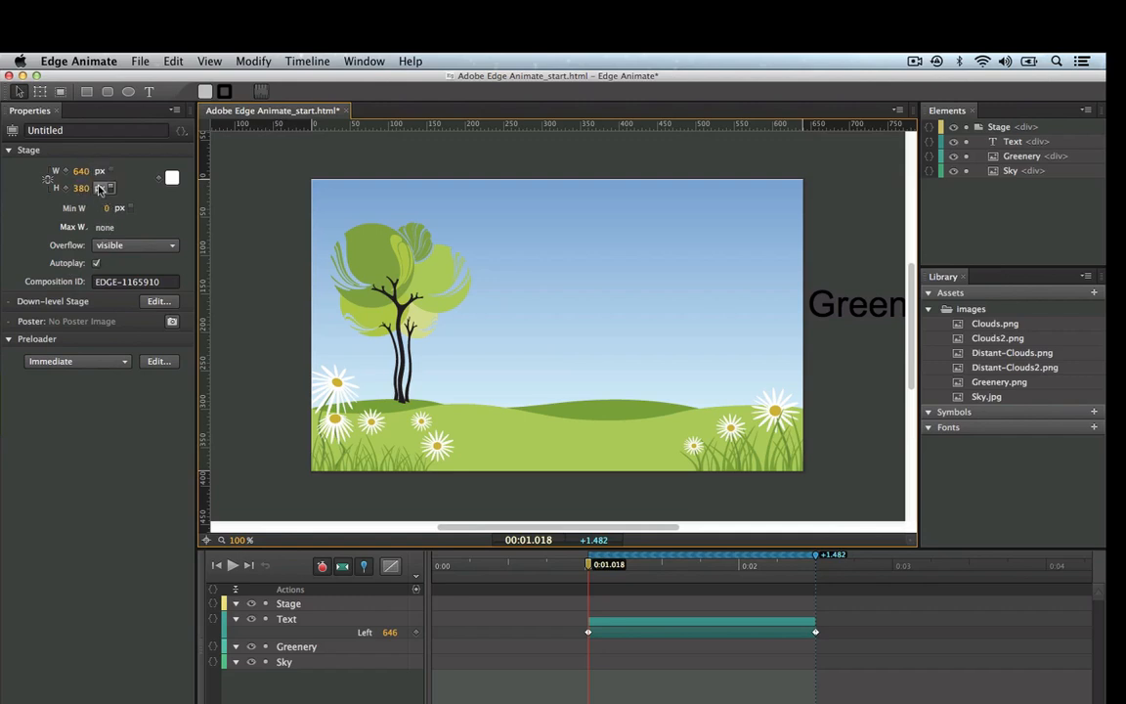
click(116, 250)
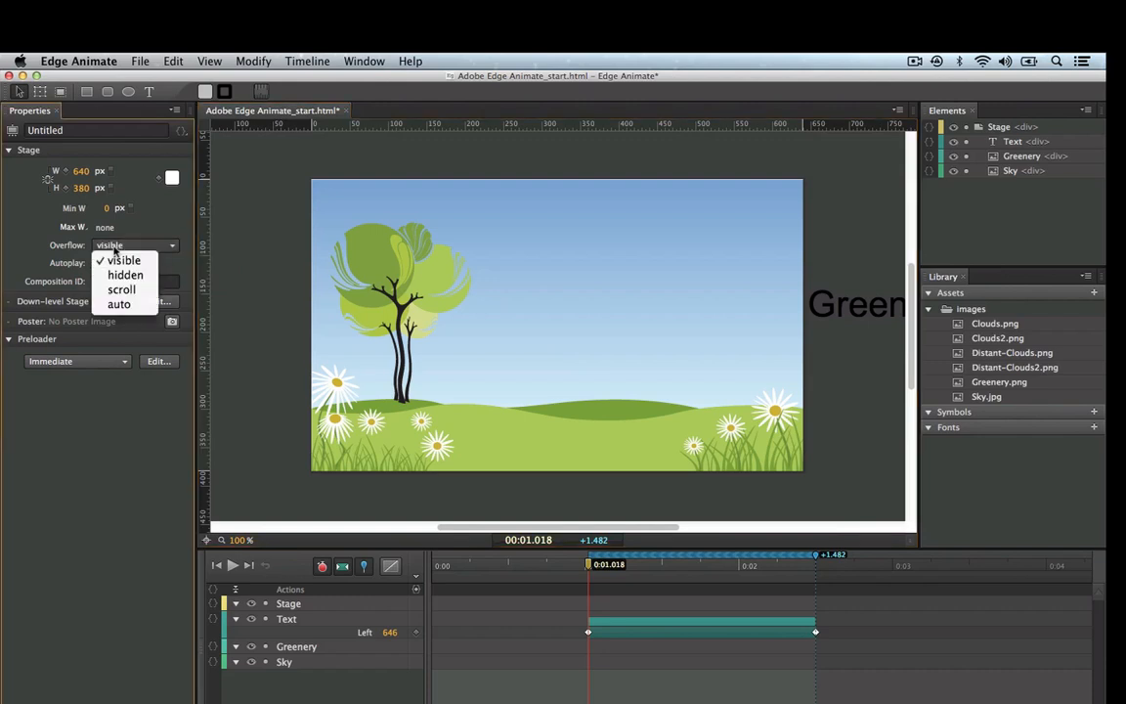
click(125, 275)
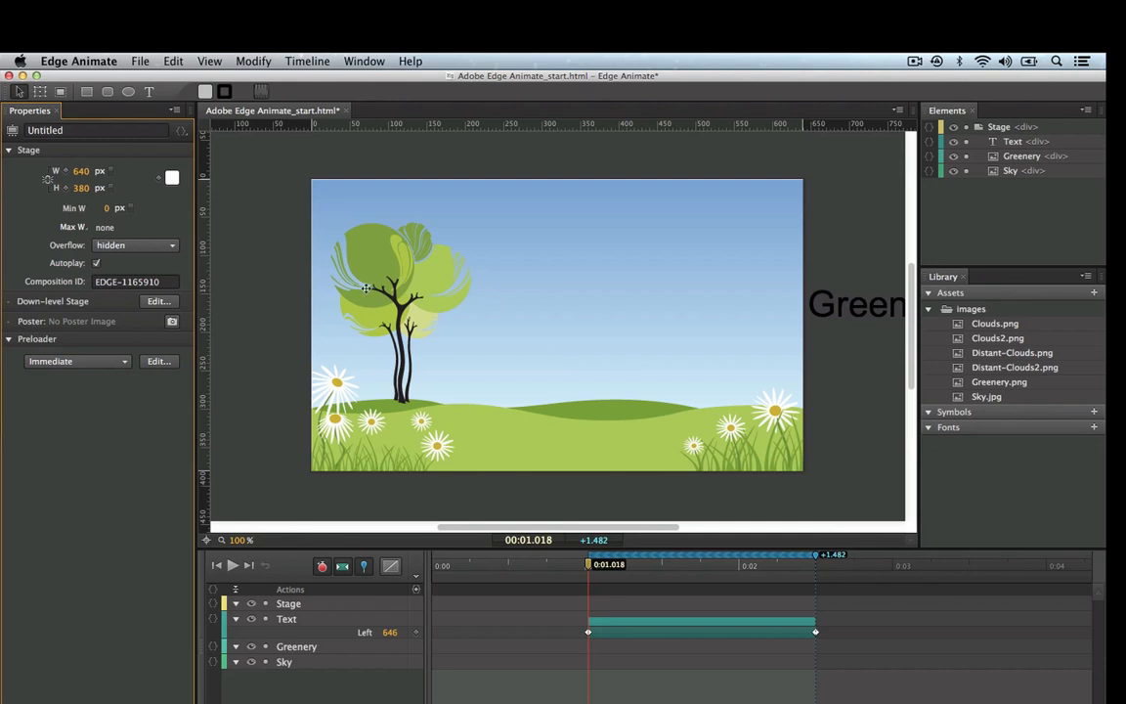
Preview the composition in Chrome, close both preview pages and return to Edge Animate.
key(super+Return)
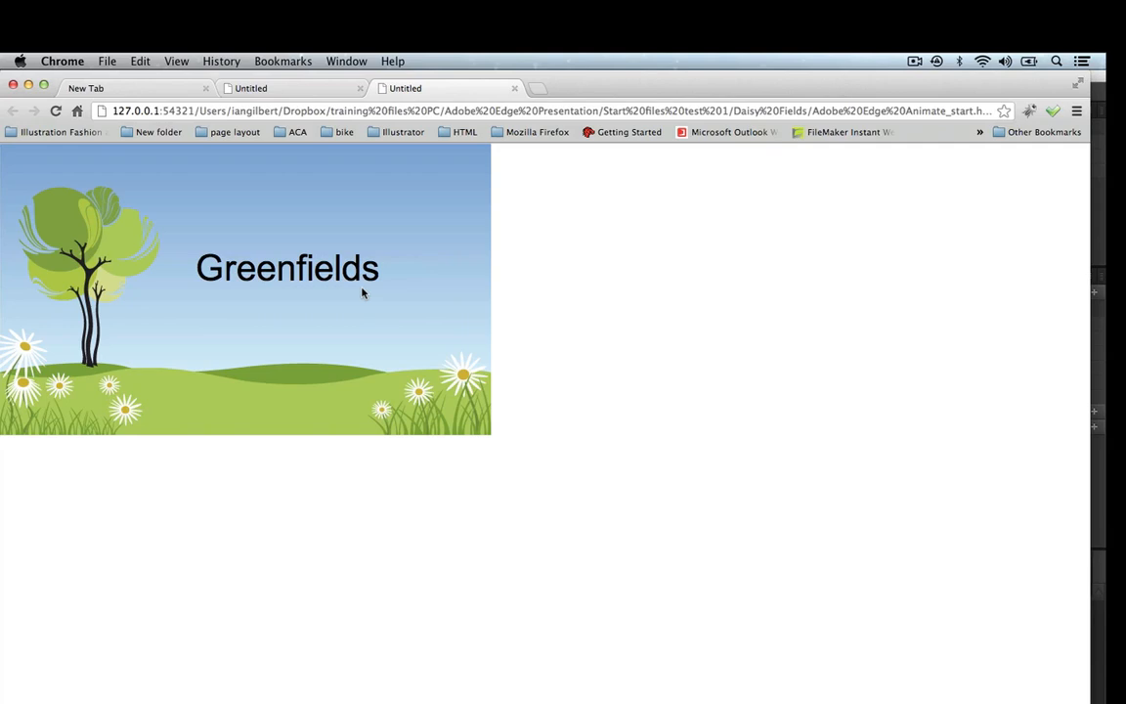
click(514, 88)
click(361, 89)
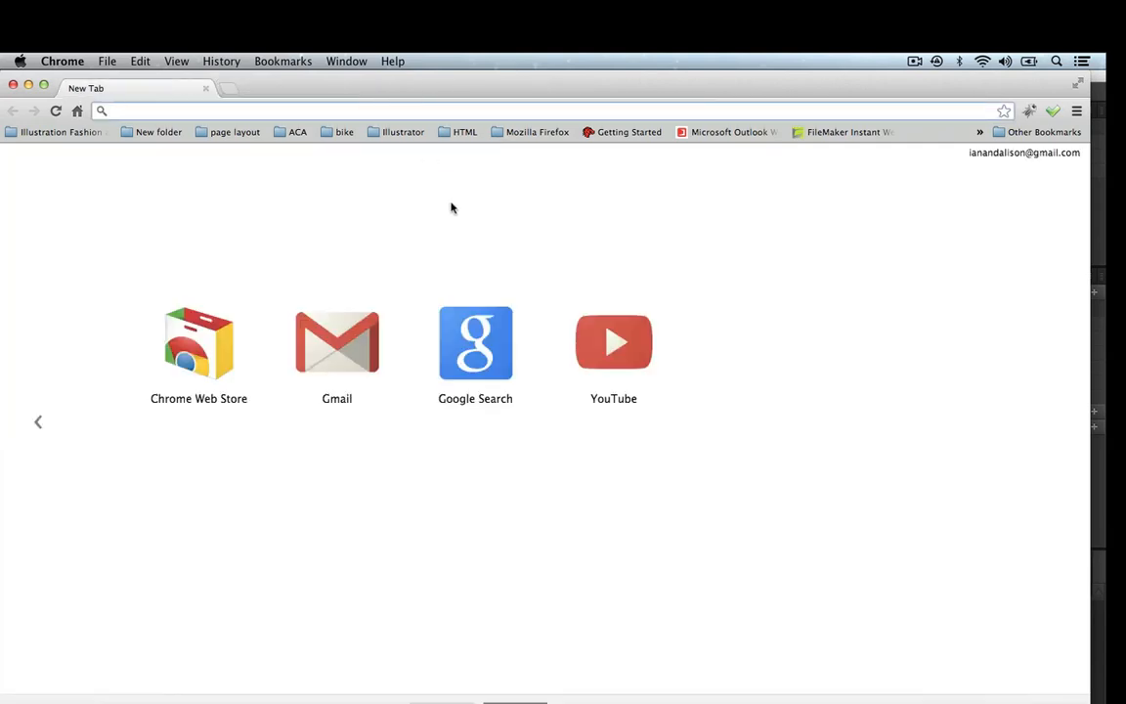
key(super+Tab)
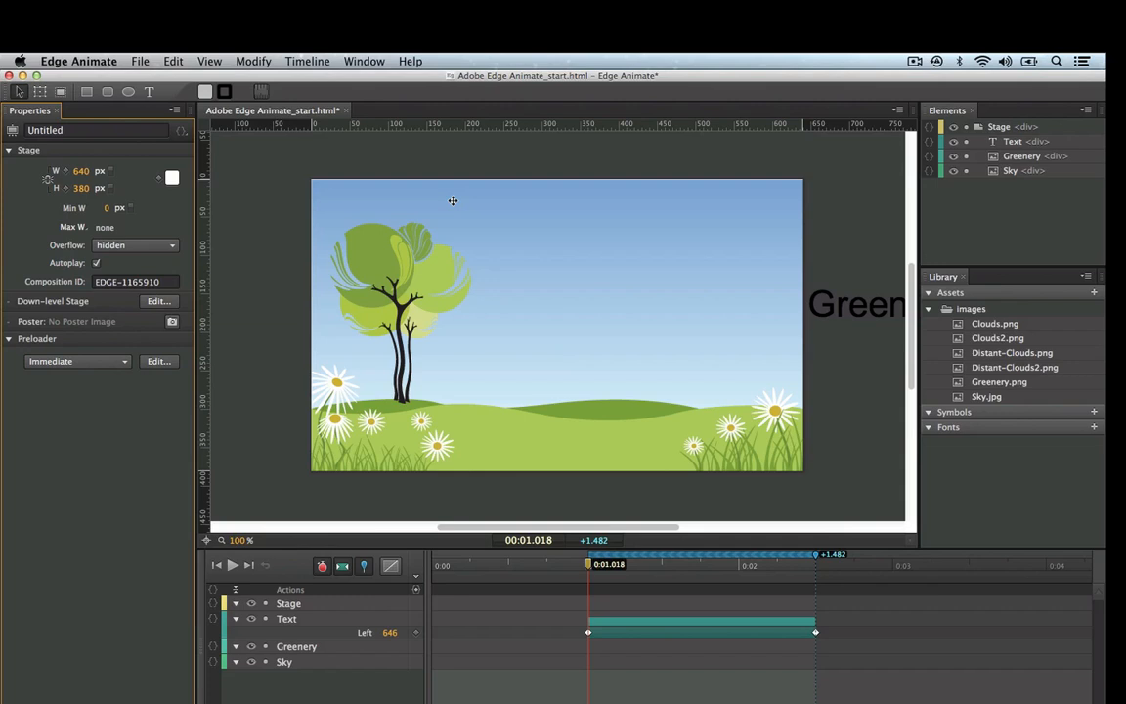
Compare Ease Out curves for the Greenfields text transition, apply the Quart easing and preview the animation in Chrome.
click(679, 633)
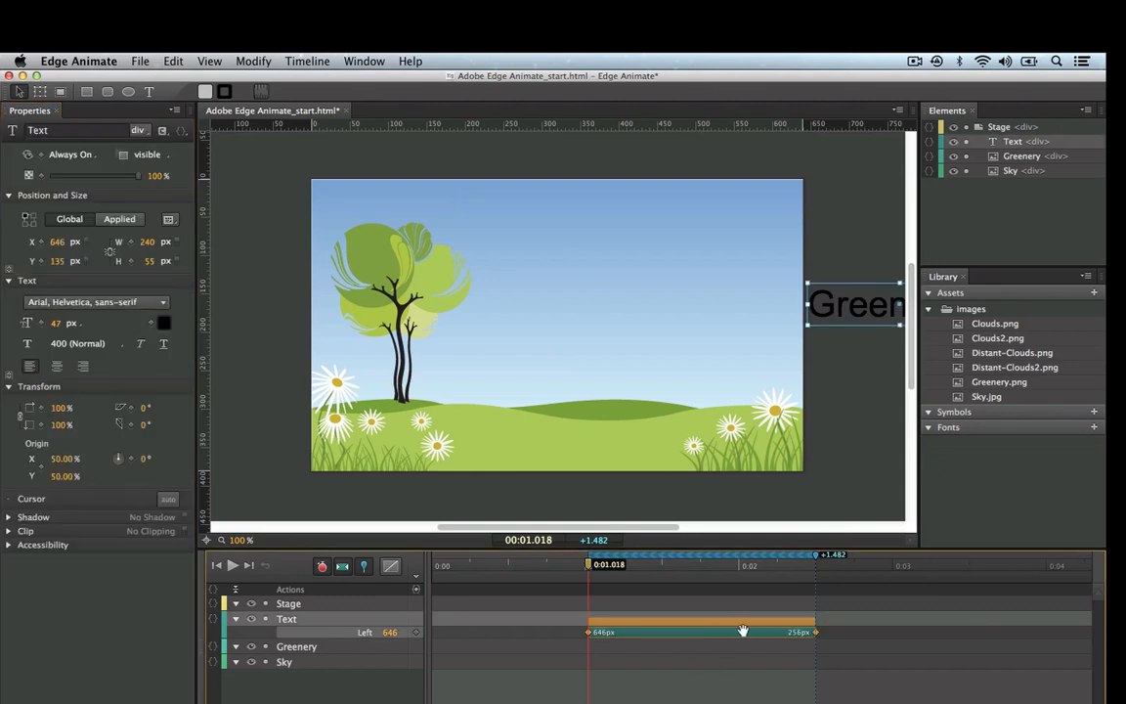
right_click(690, 631)
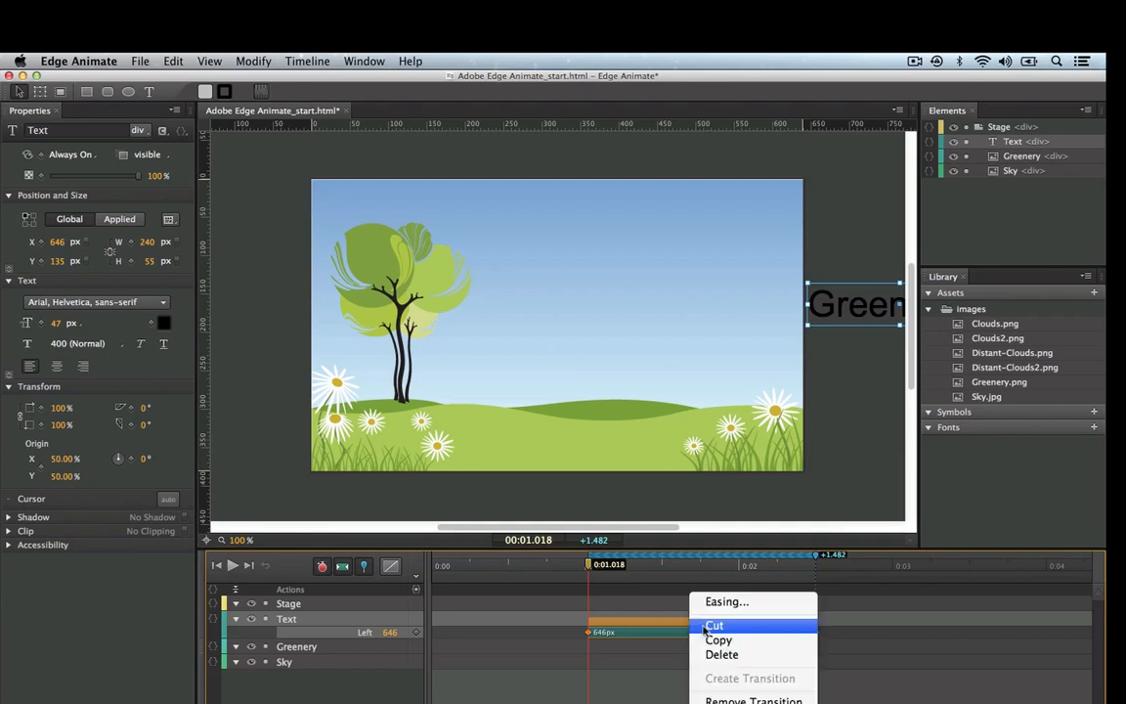
click(711, 602)
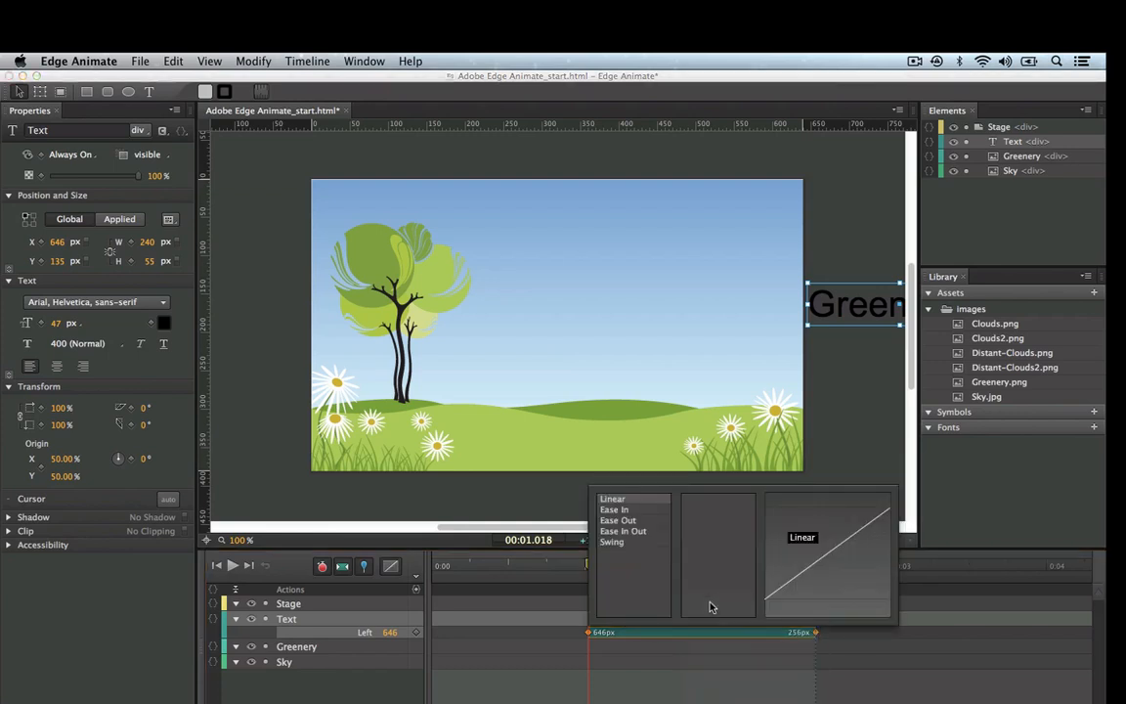
click(618, 521)
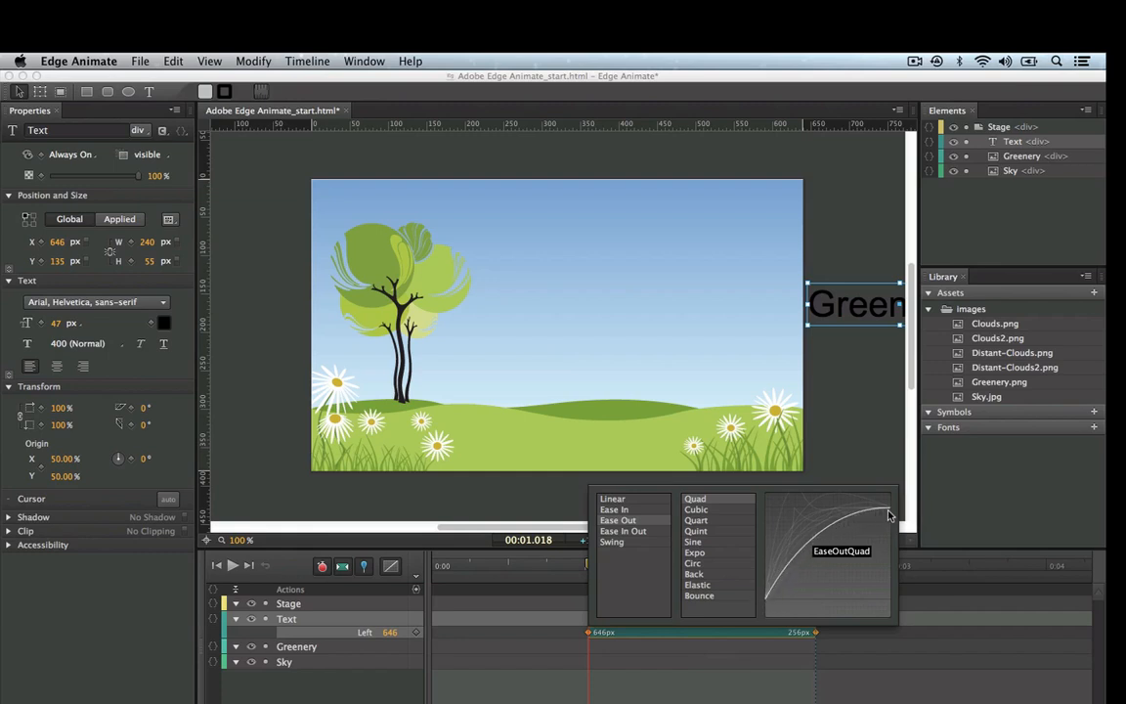
click(703, 521)
click(695, 542)
click(692, 562)
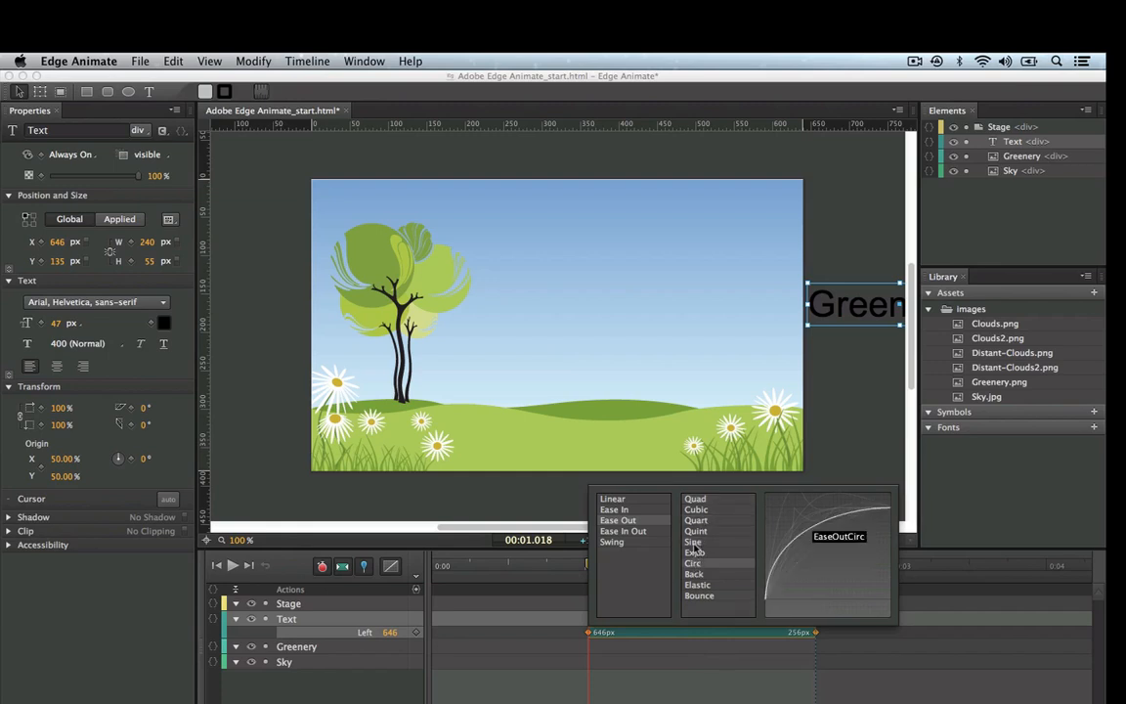
click(694, 543)
click(700, 522)
click(701, 512)
click(699, 522)
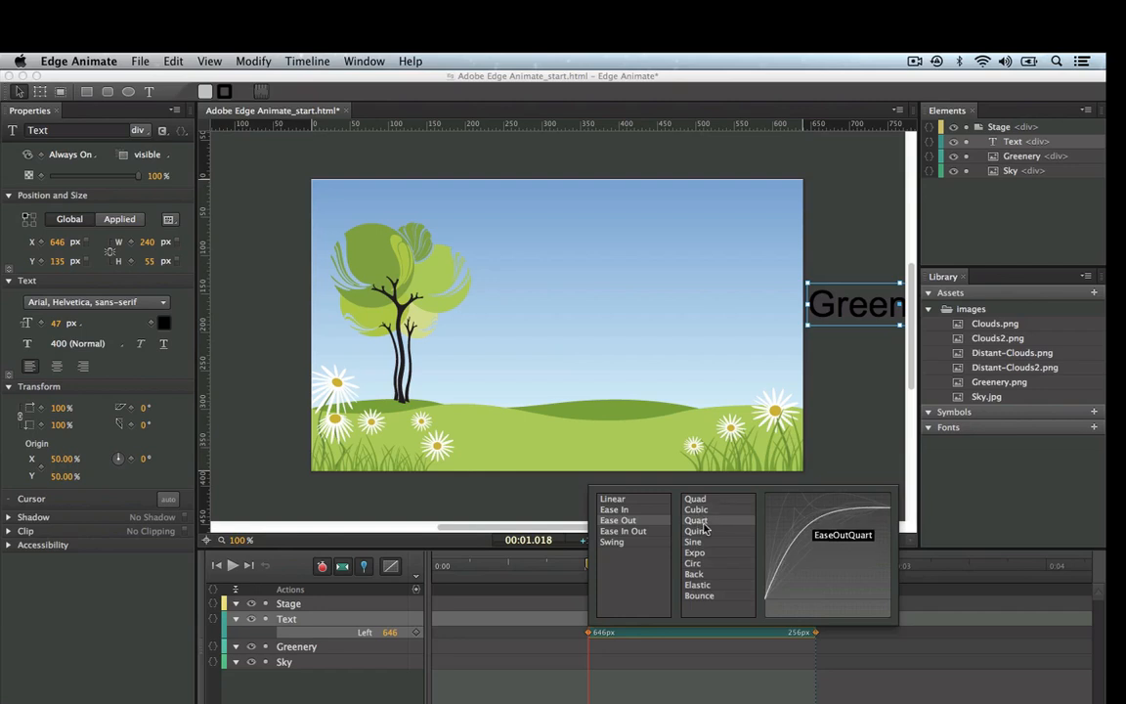
click(645, 694)
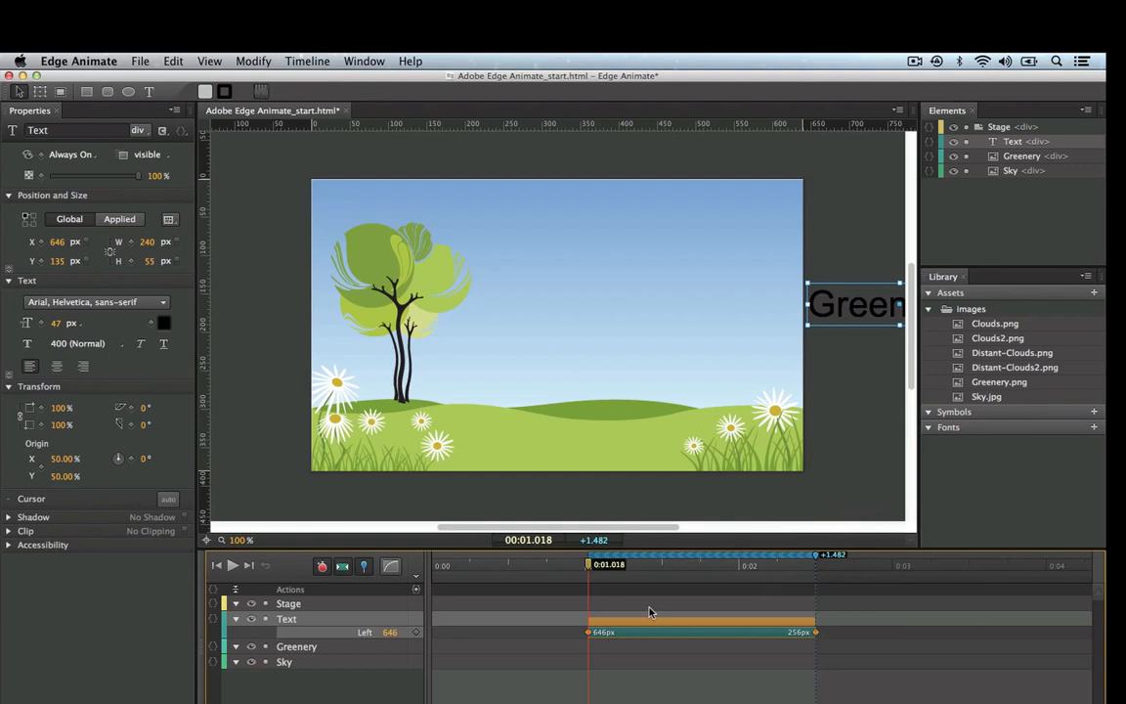
key(super+Return)
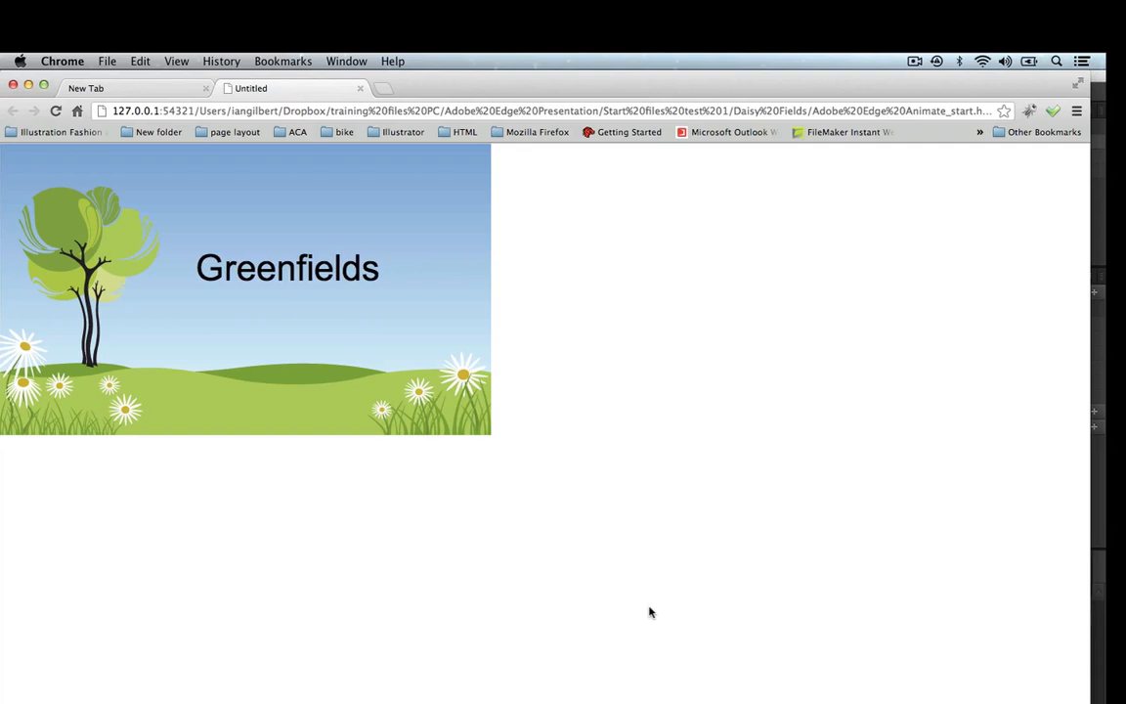
Replay the eased text animation in Chrome by reloading, close the preview page and return to Edge Animate.
click(56, 111)
key(super+w)
key(super+Tab)
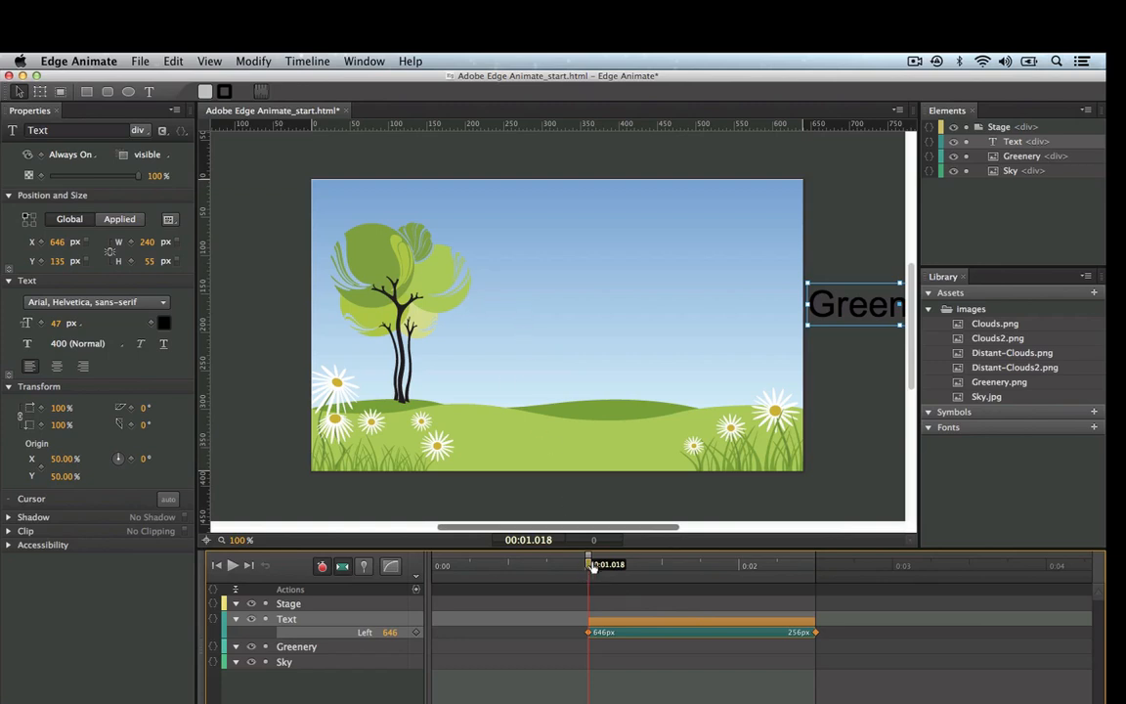
Draw a rounded rectangle about 240 by 33 px directly beneath the Greenfields text, with the playhead at 0:03.
drag(590, 567, 823, 571)
drag(848, 567, 893, 567)
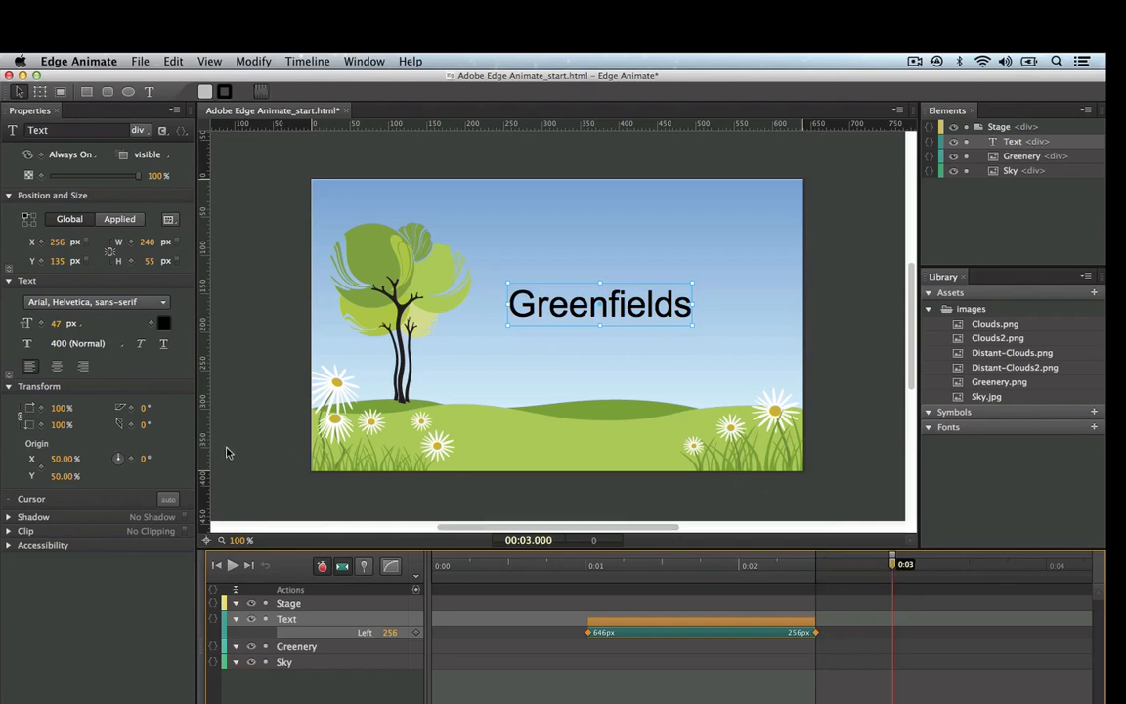
click(107, 92)
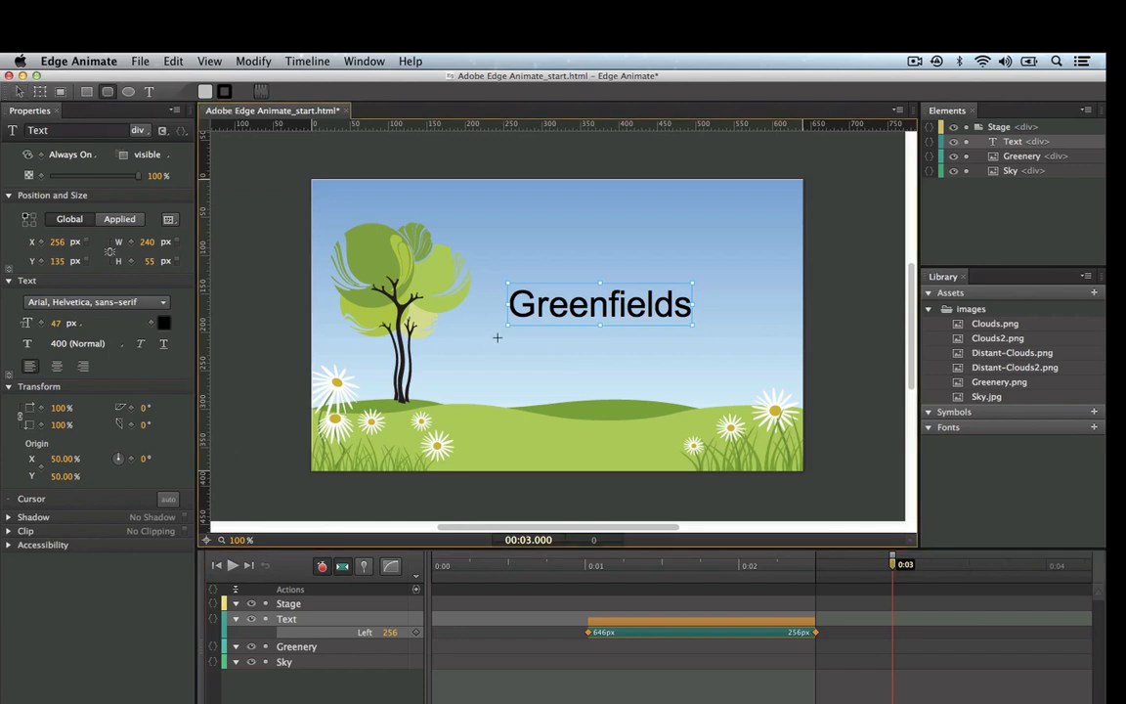
drag(507, 325, 691, 350)
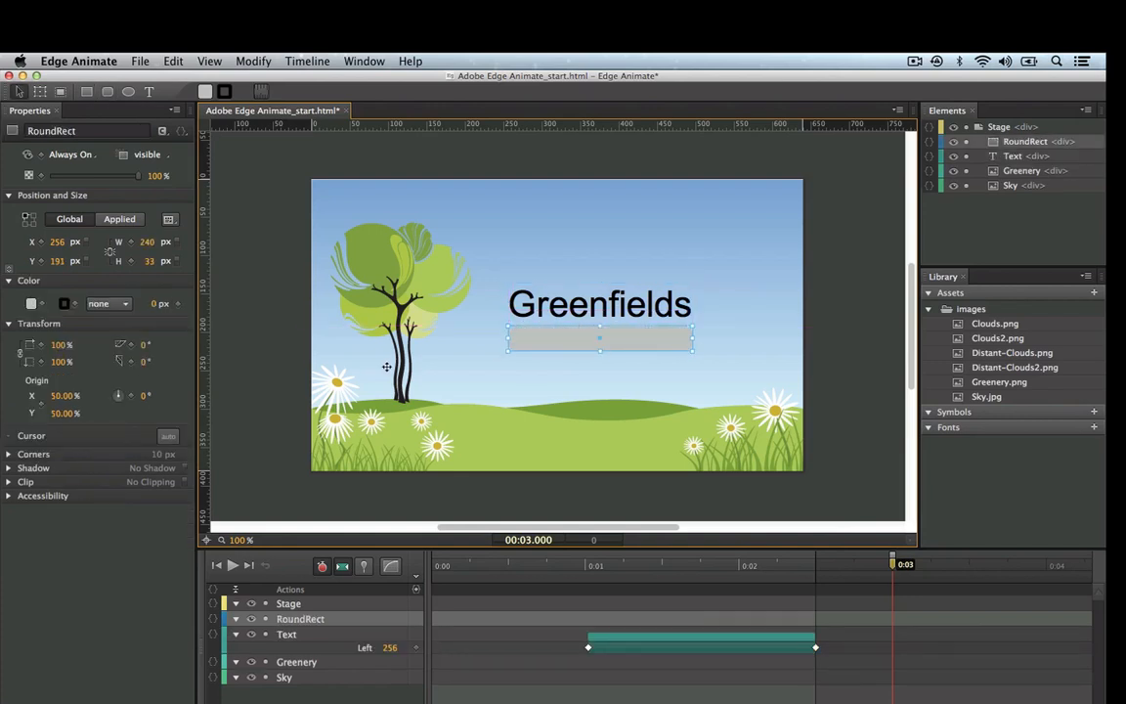
Set one shared corner radius of 34 px on the rounded rectangle after looking at the separate four-corner values.
click(9, 454)
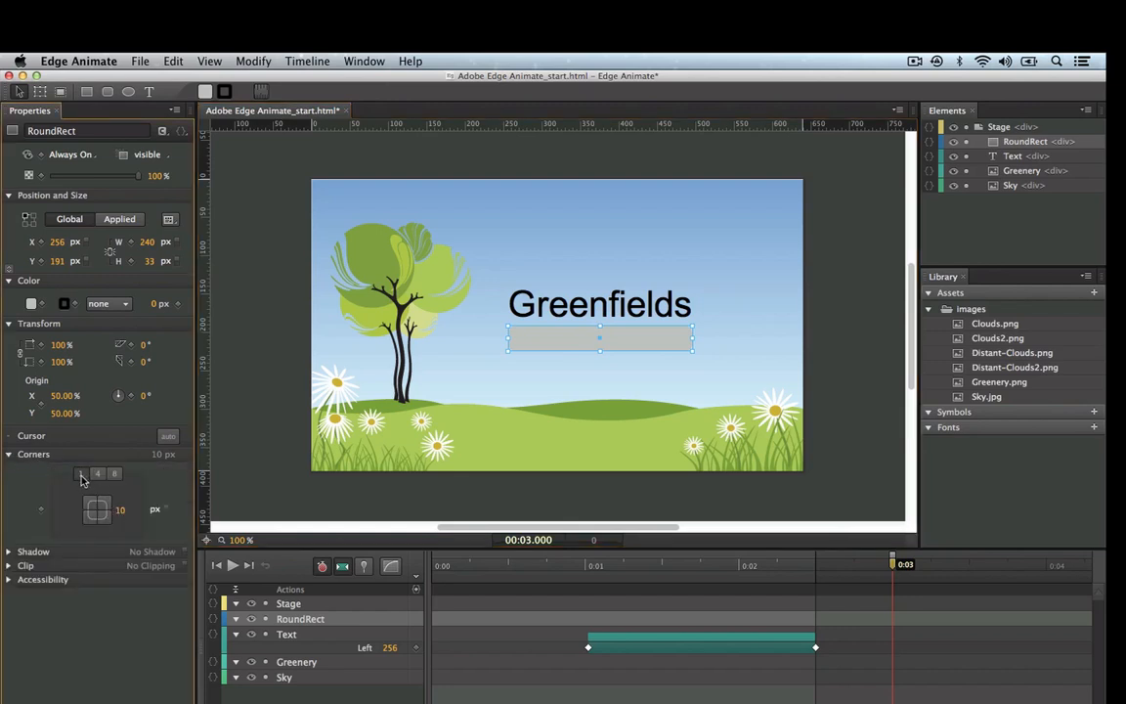
drag(122, 509, 139, 509)
click(98, 474)
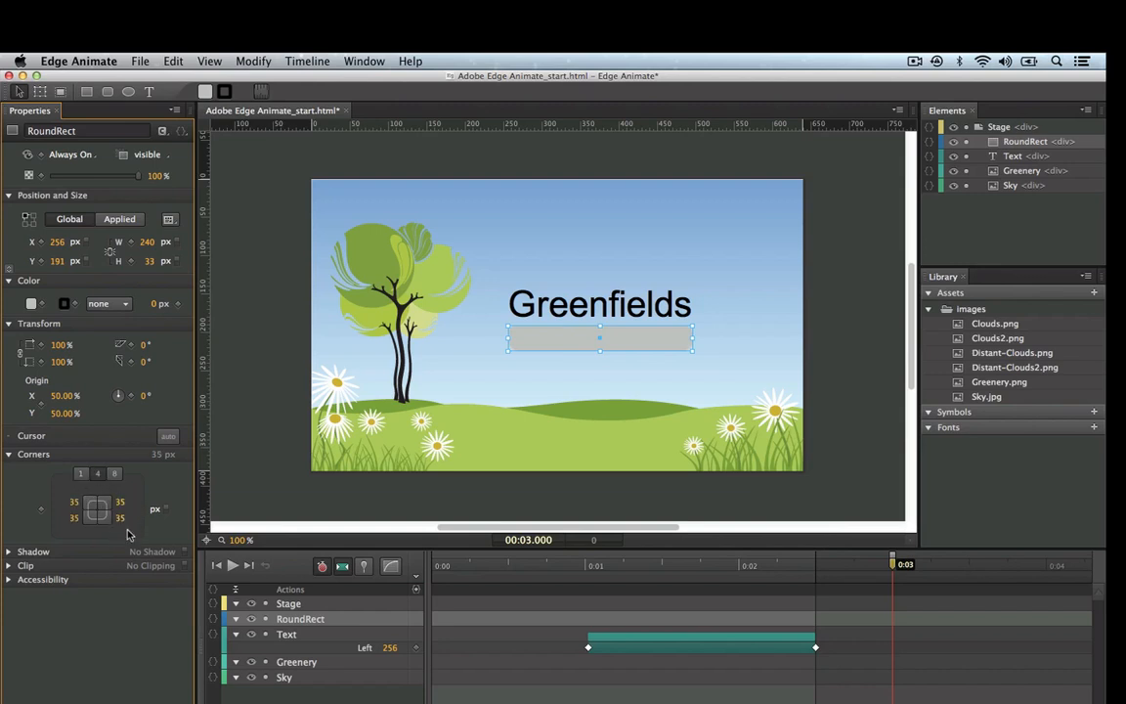
click(81, 473)
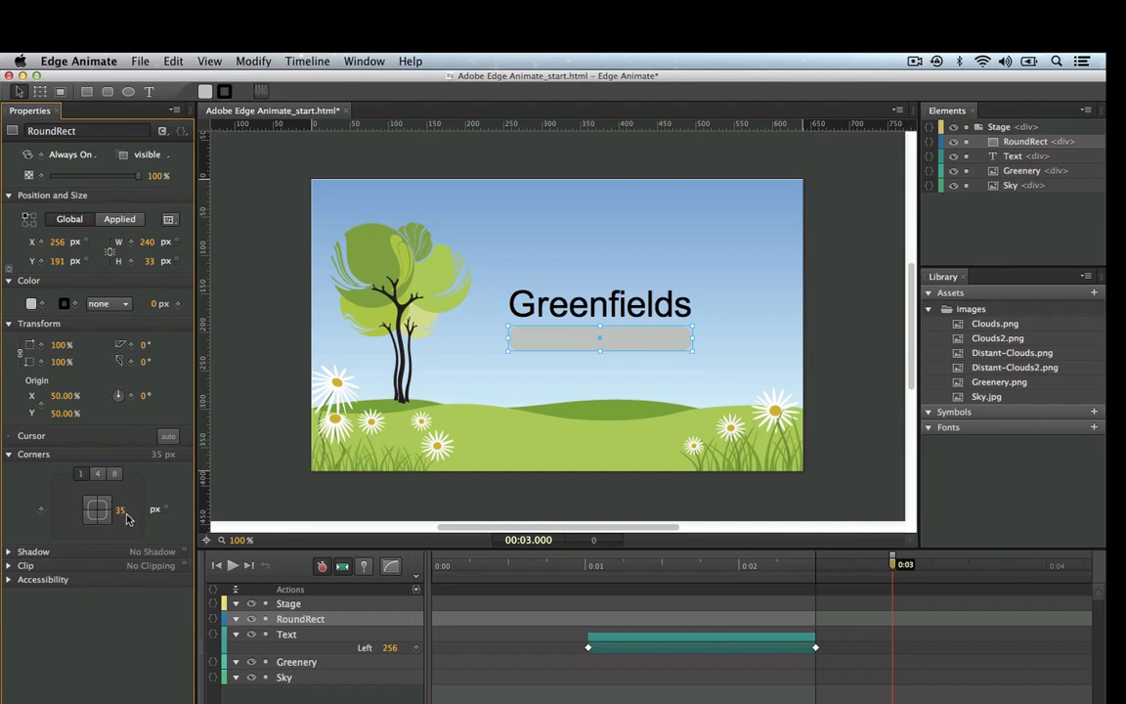
drag(121, 510, 120, 510)
Fill the rounded rectangle with blue #0032ff and set its corner radius to 12 px.
click(31, 304)
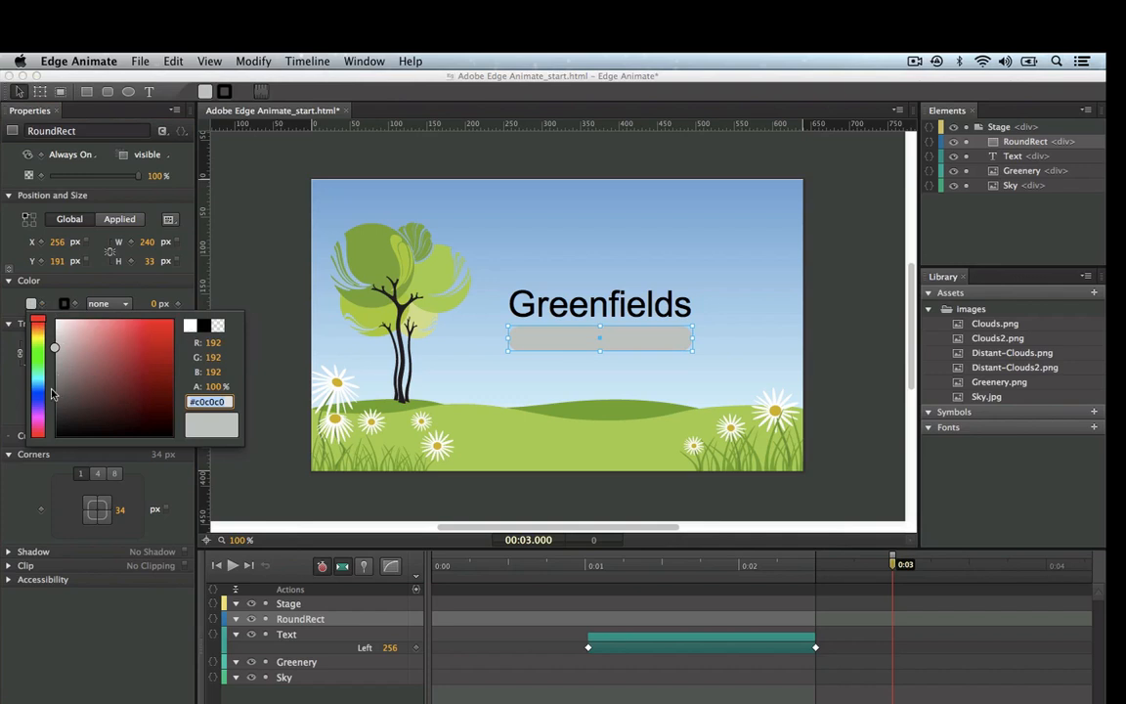
click(39, 392)
click(177, 323)
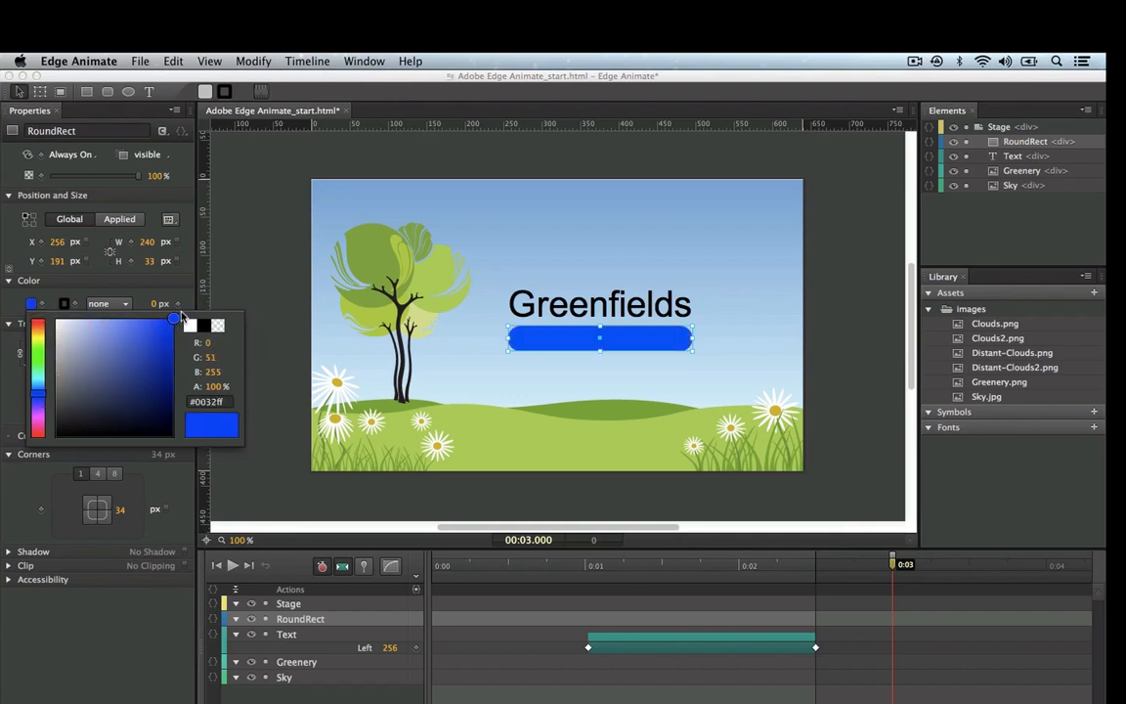
drag(176, 323, 182, 318)
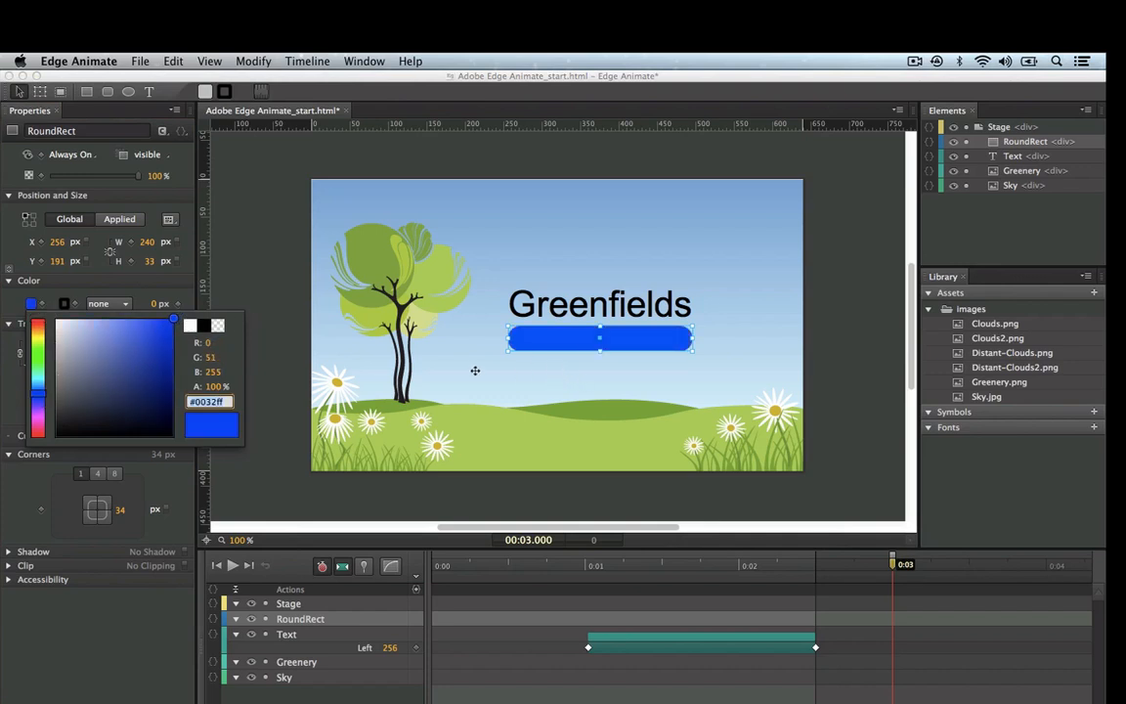
click(31, 528)
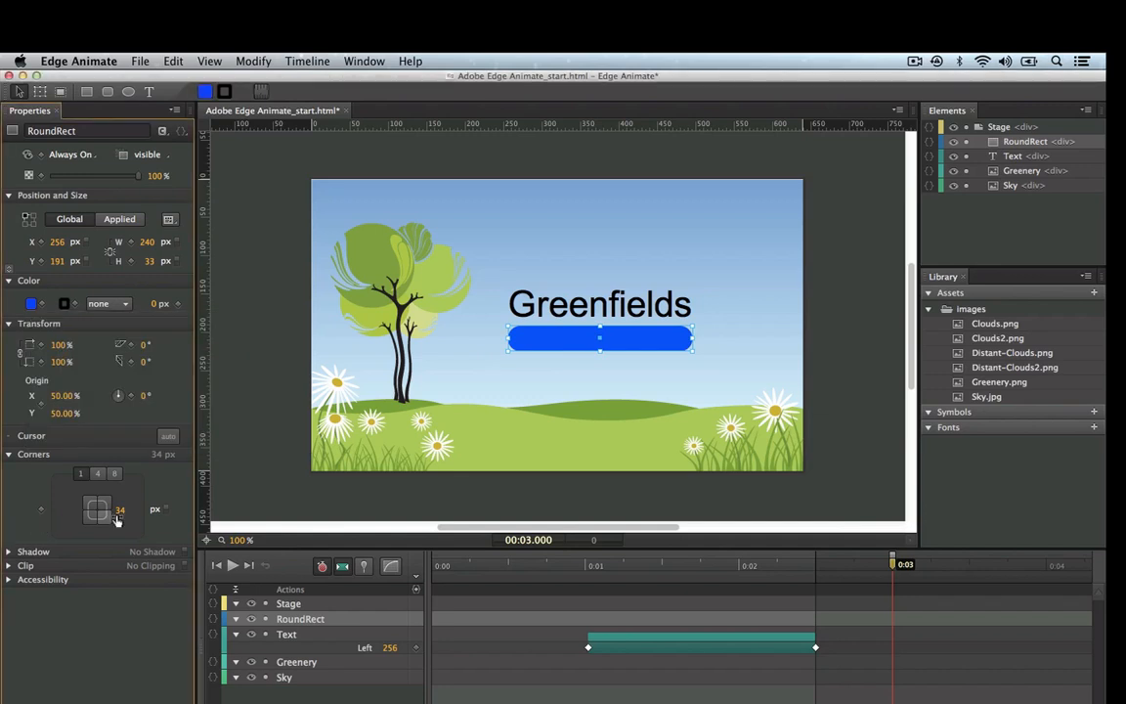
drag(120, 512, 111, 509)
Add a text element reading "adventure park" below the blue rectangle.
click(148, 91)
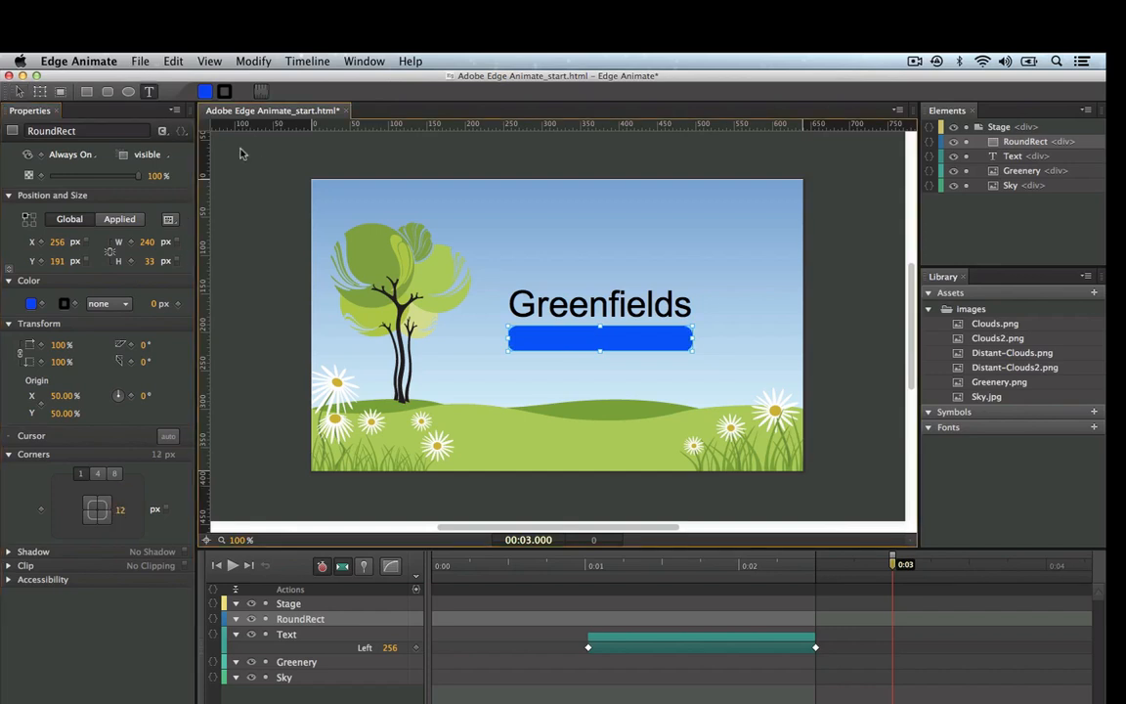
click(534, 385)
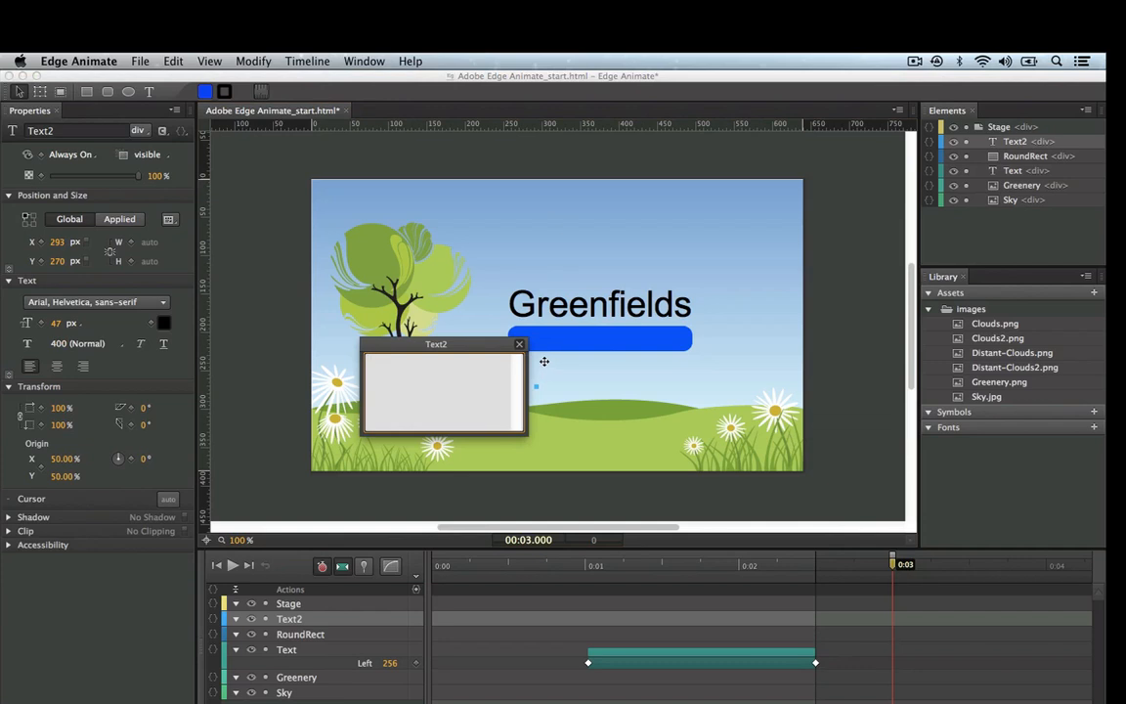
text(adve)
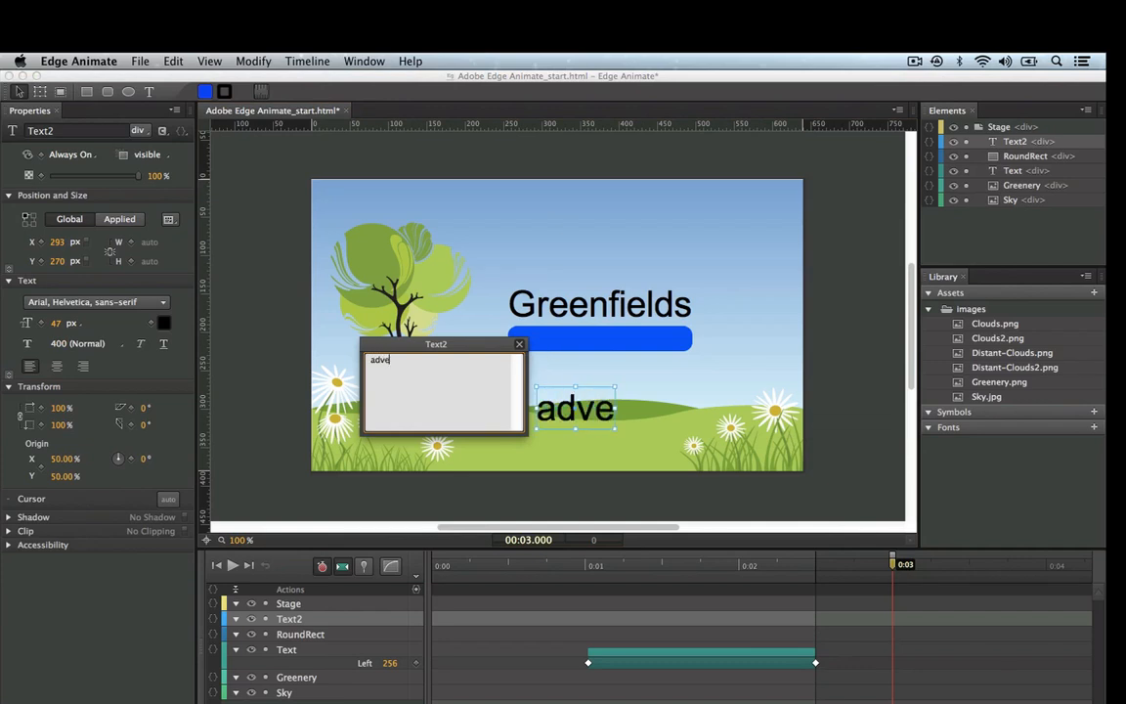
text(nture)
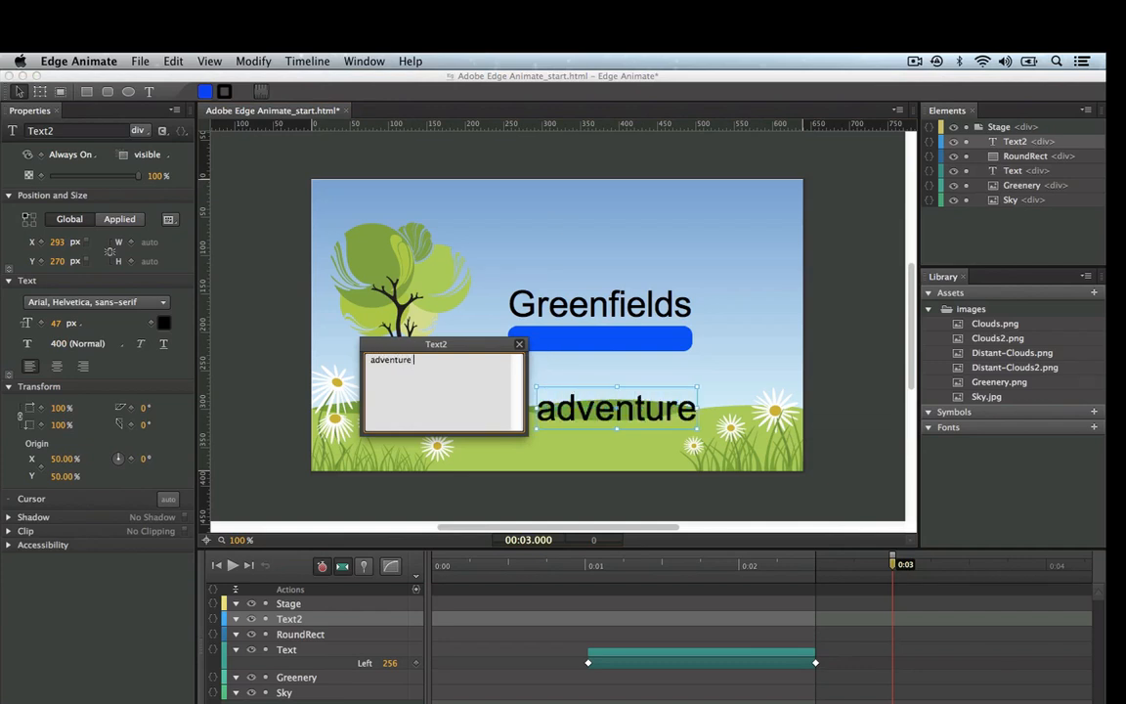
text( park)
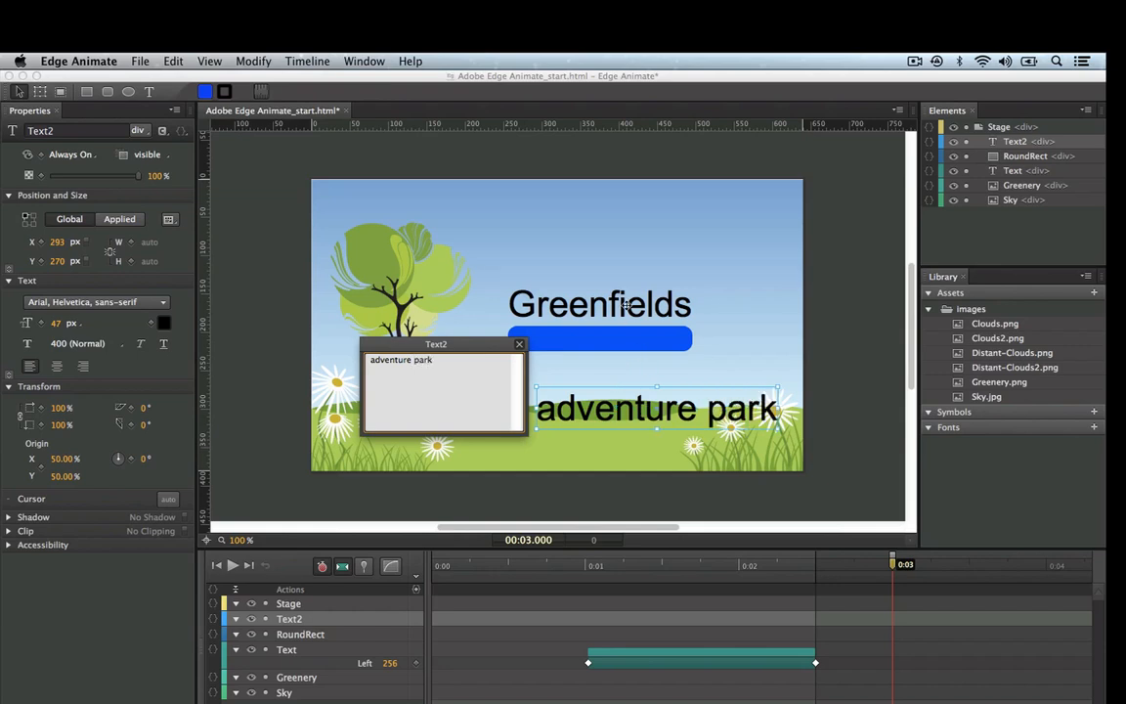
Reduce the "adventure park" text to 23 px and colour it white.
click(58, 324)
text(28)
key(Return)
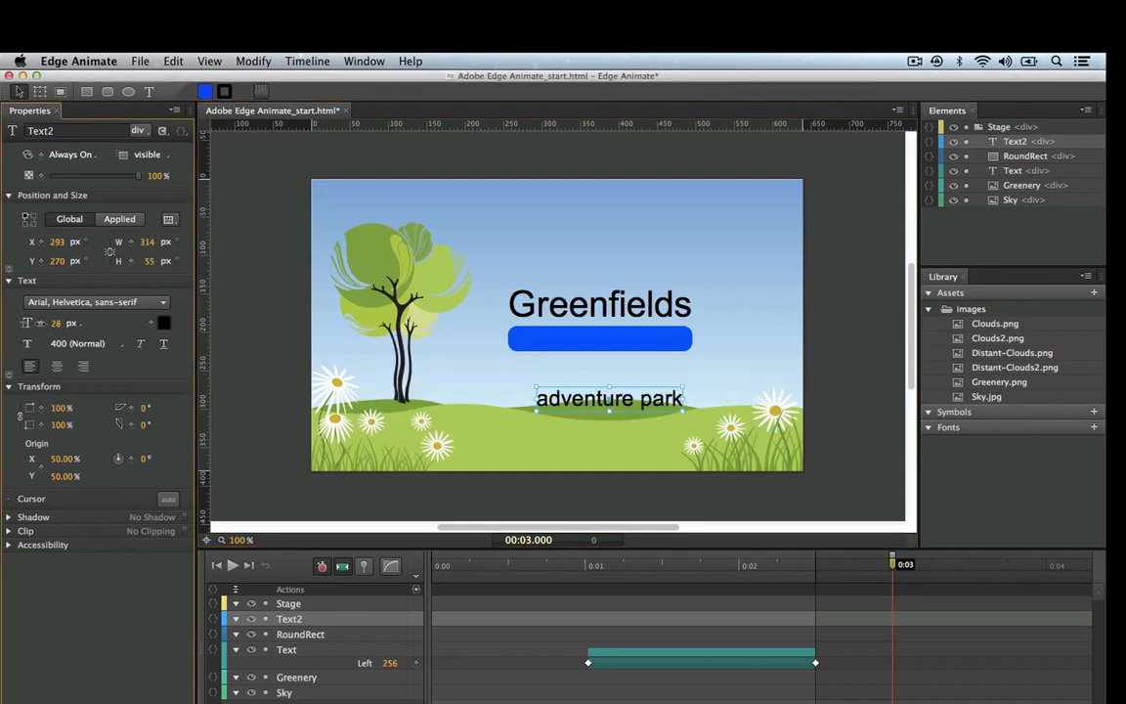
drag(40, 324, 36, 323)
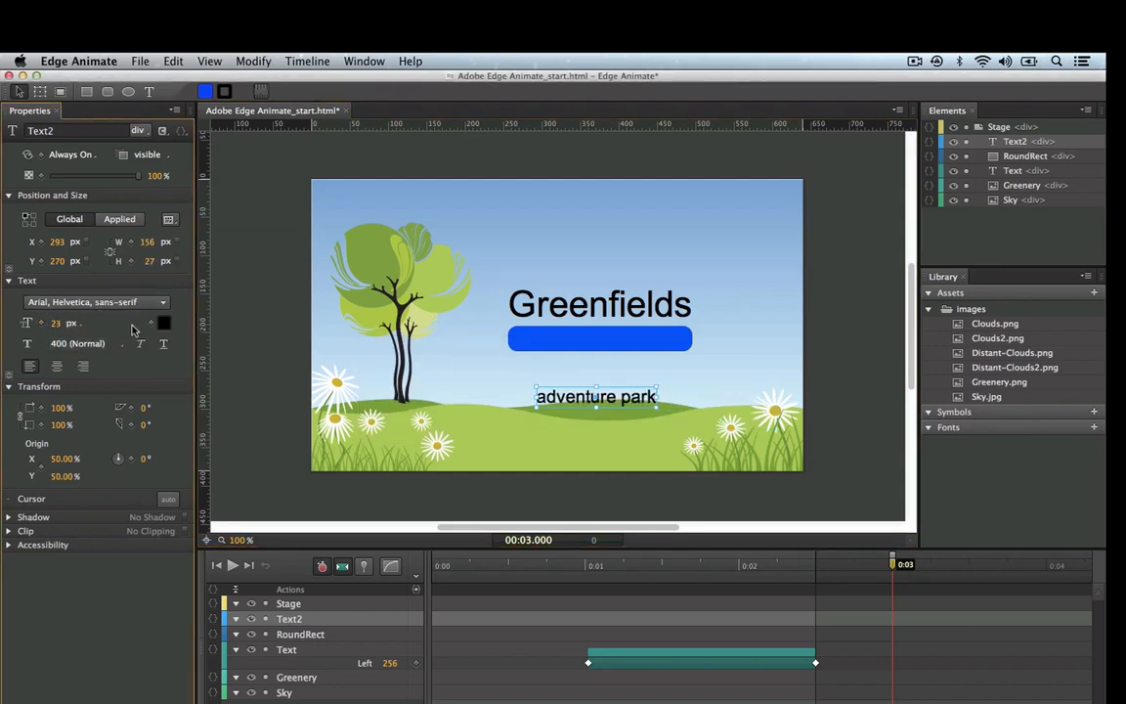
click(164, 323)
click(320, 346)
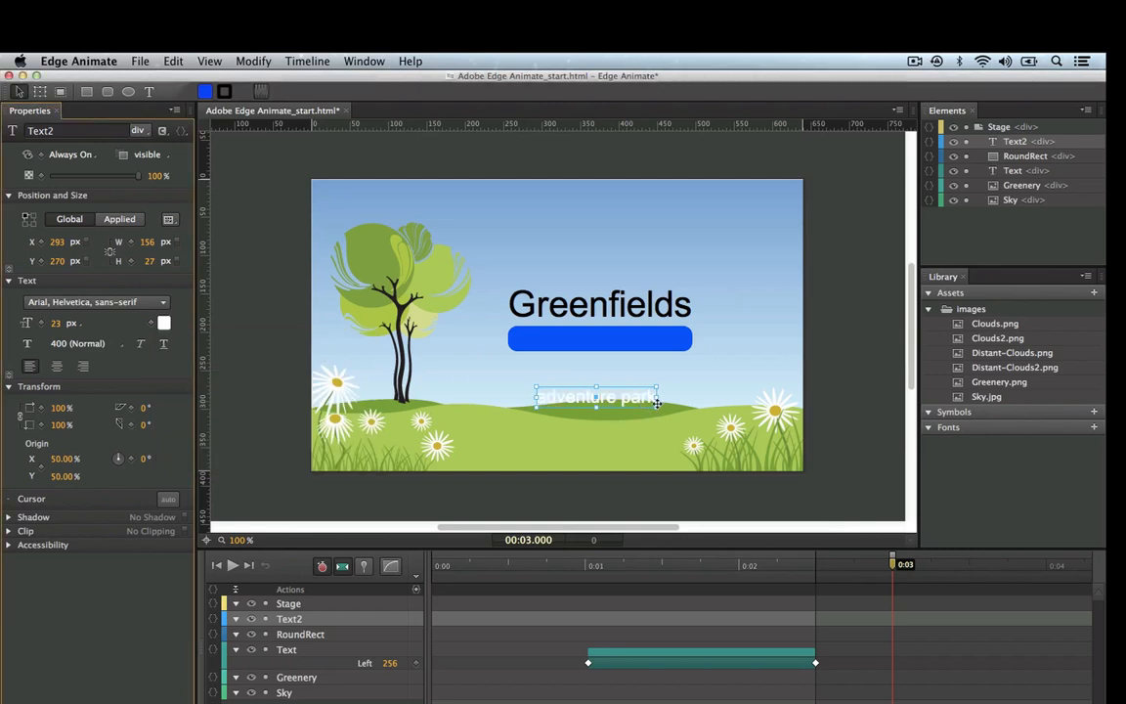
Resize the "adventure park" text box to 171 by 31 px and place it on the blue rectangle at X 300, Y 193.
drag(660, 396, 643, 337)
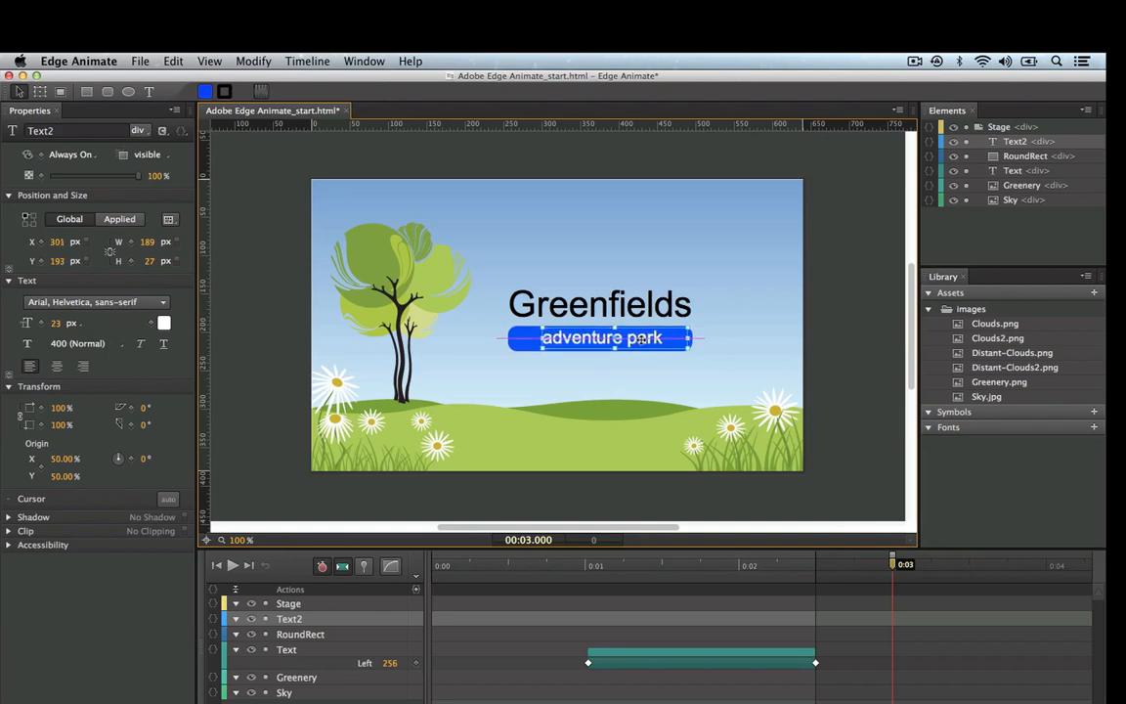
mouse_move(690, 349)
mouse_down()
mouse_move(679, 338)
mouse_move(673, 353)
mouse_up()
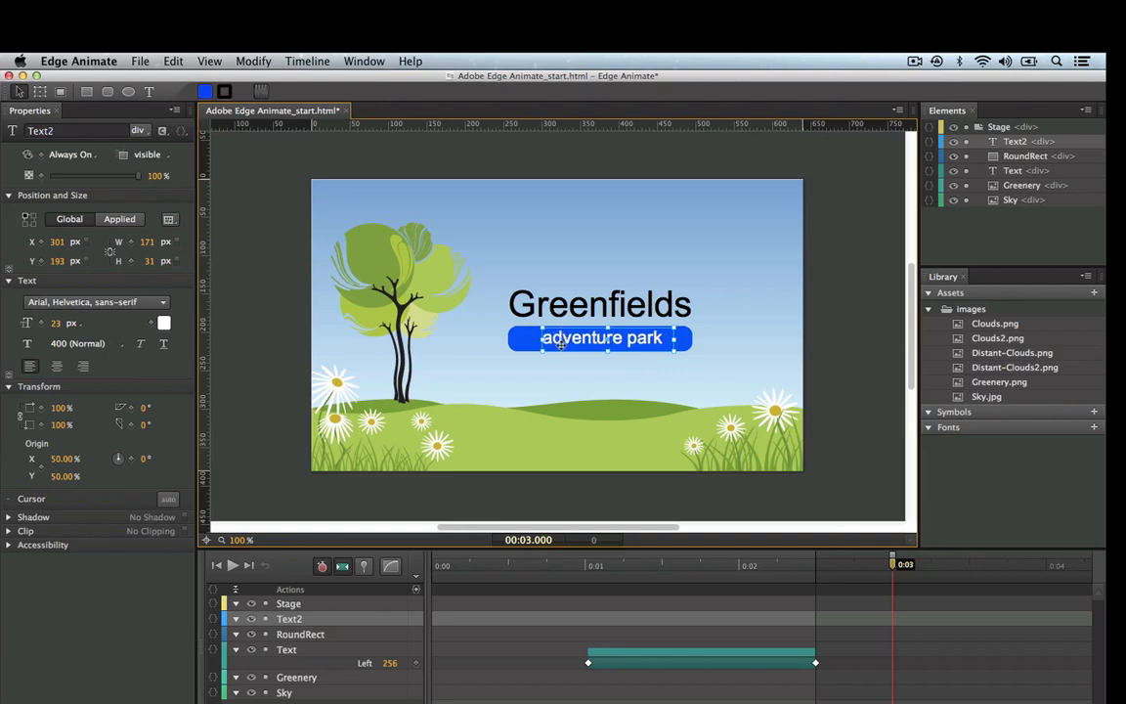
drag(558, 334, 555, 348)
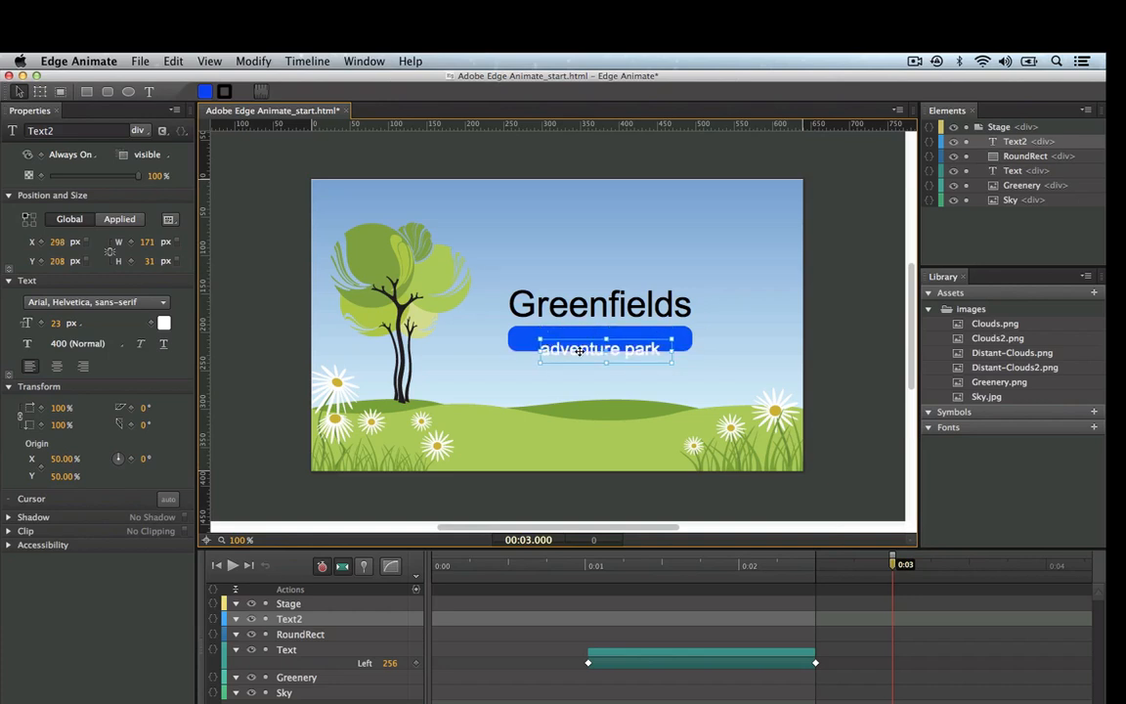
drag(581, 351, 579, 338)
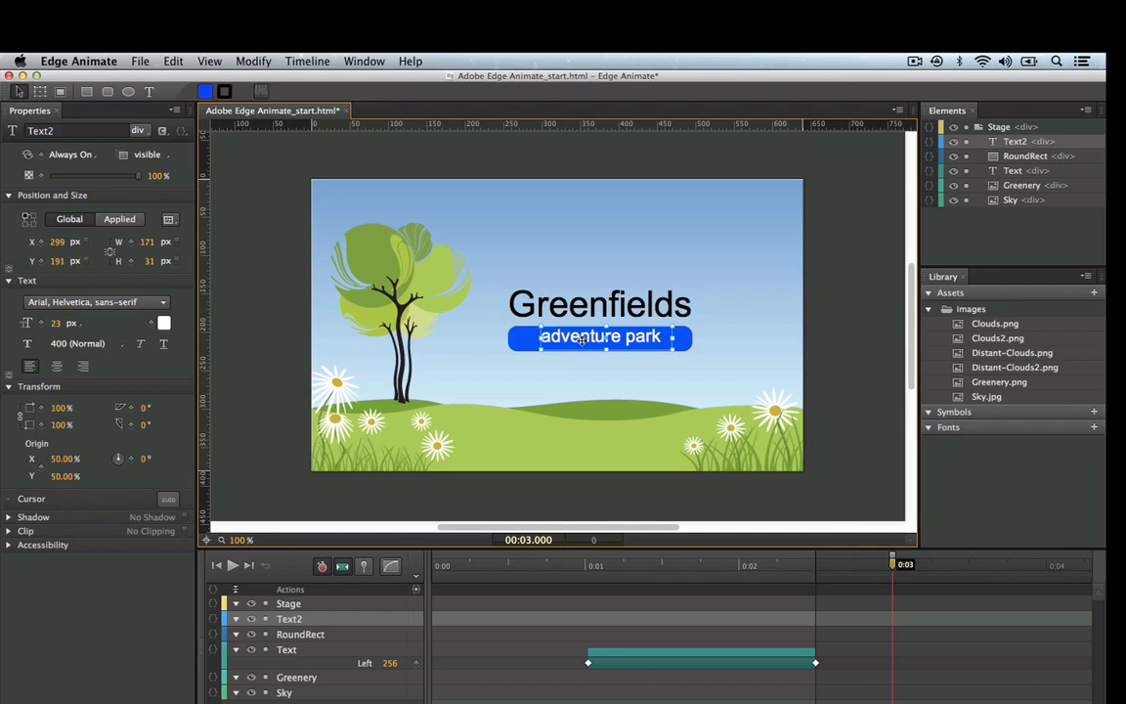
key(Down)
key(Down)
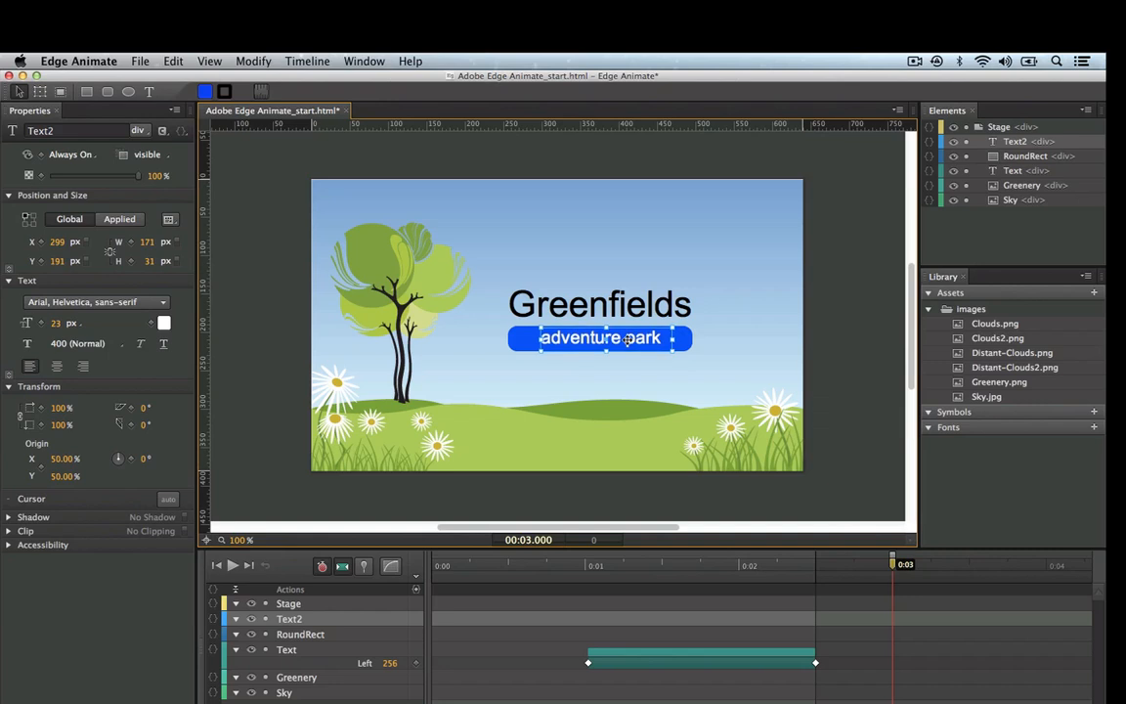
key(Right)
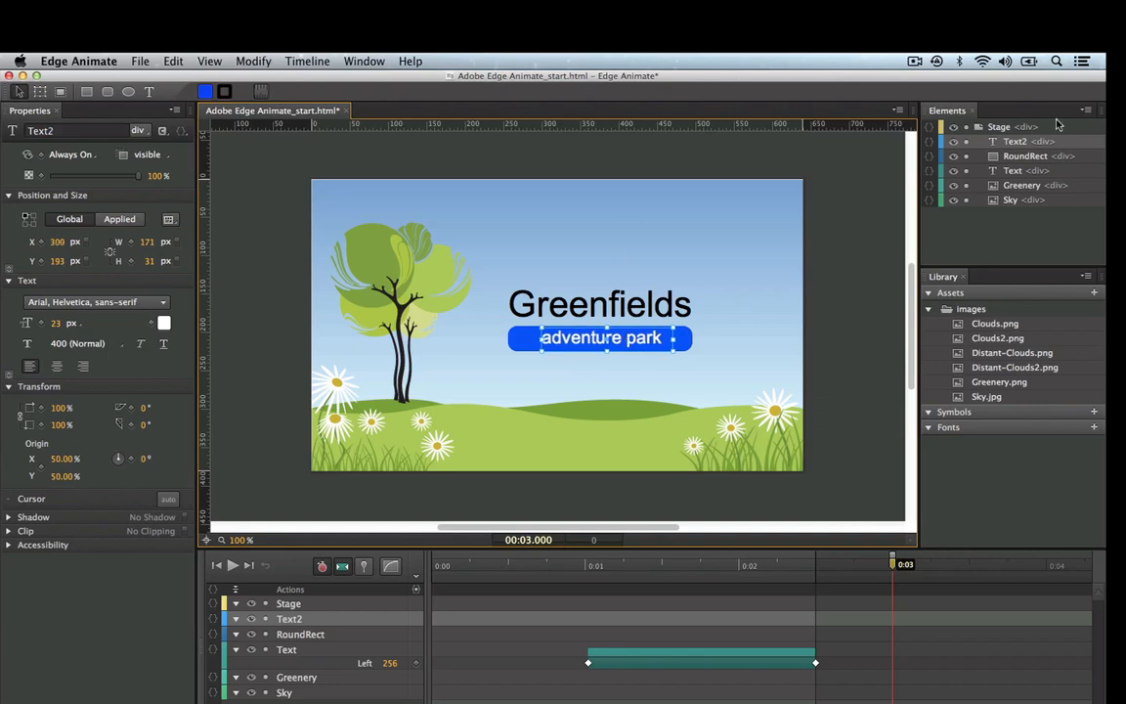
Toggle the visibility of Text2 off and on to check which element it is.
click(954, 141)
click(954, 143)
click(954, 142)
click(955, 143)
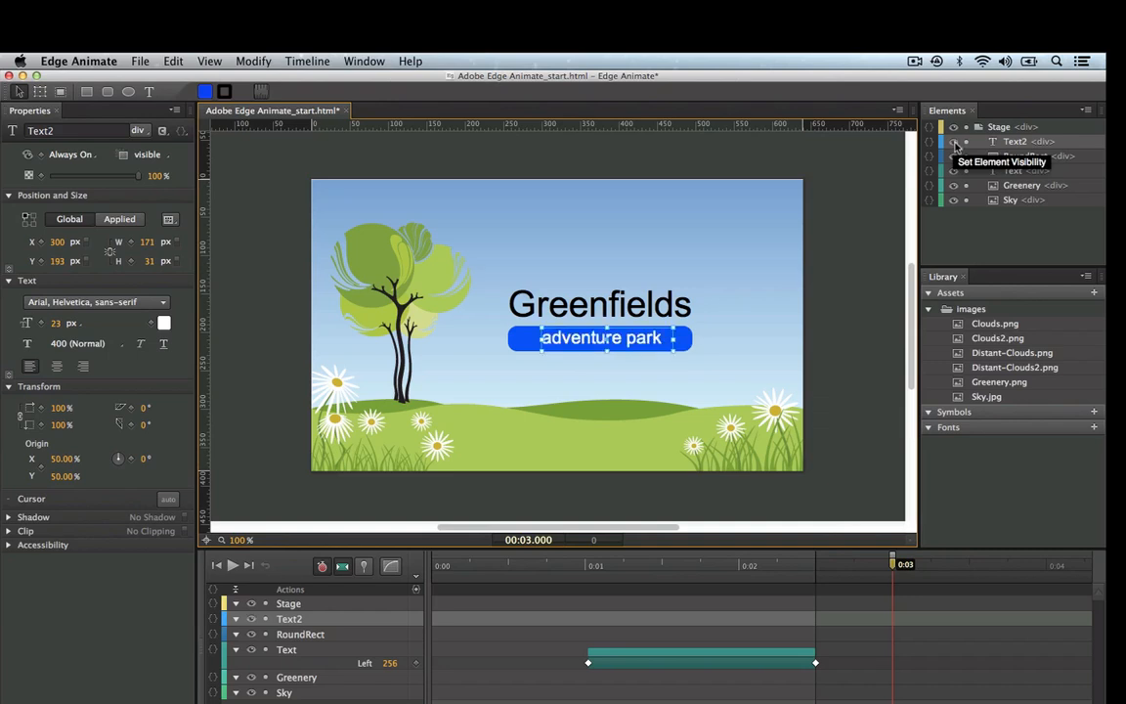
click(956, 144)
click(956, 144)
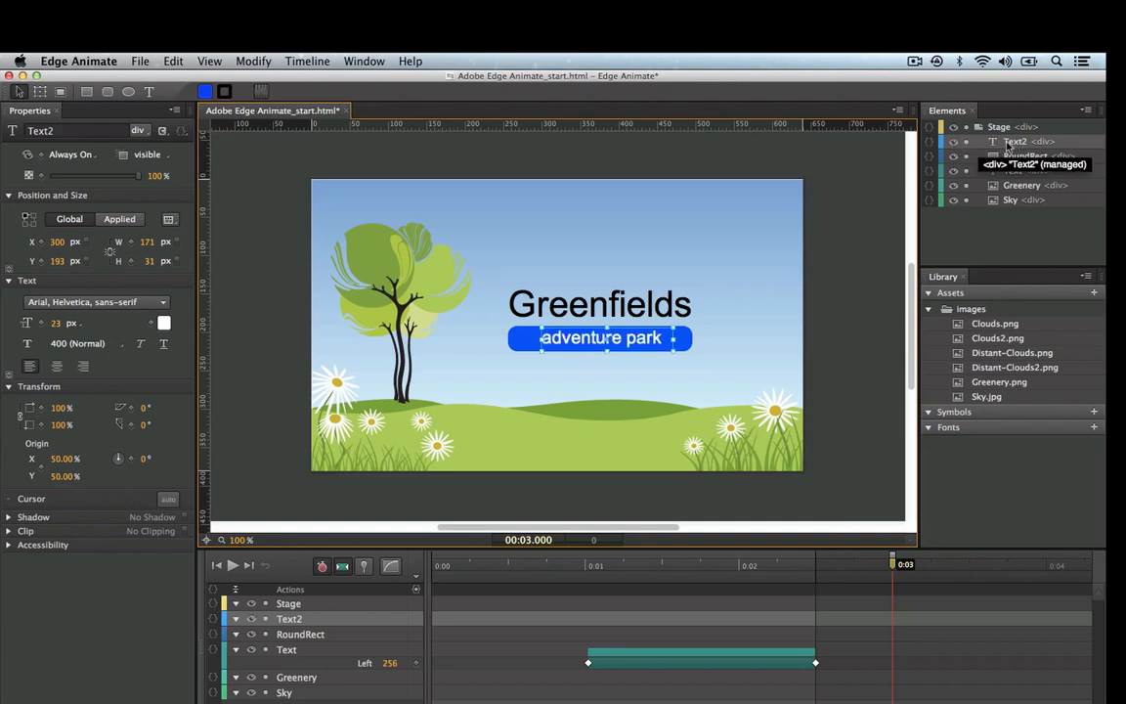
Rename Text2 as adventure_txt and RoundRect as adventure_rect.
double_click(1016, 143)
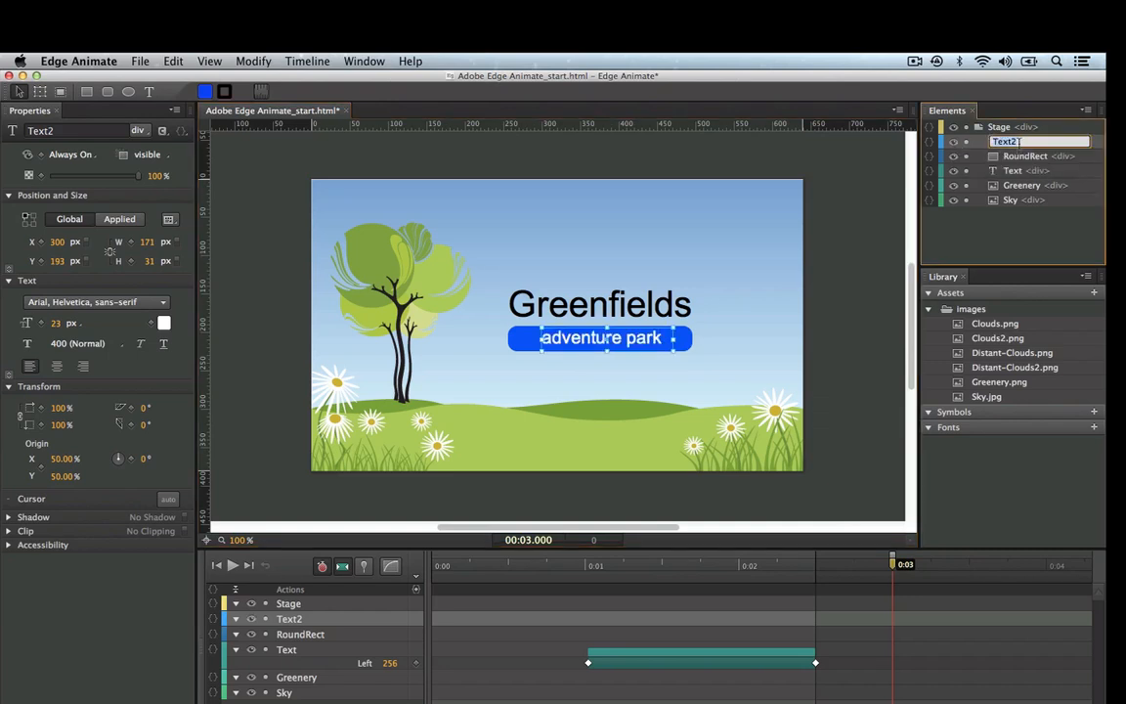
text(a)
text(dventure_txt)
key(Return)
double_click(1025, 157)
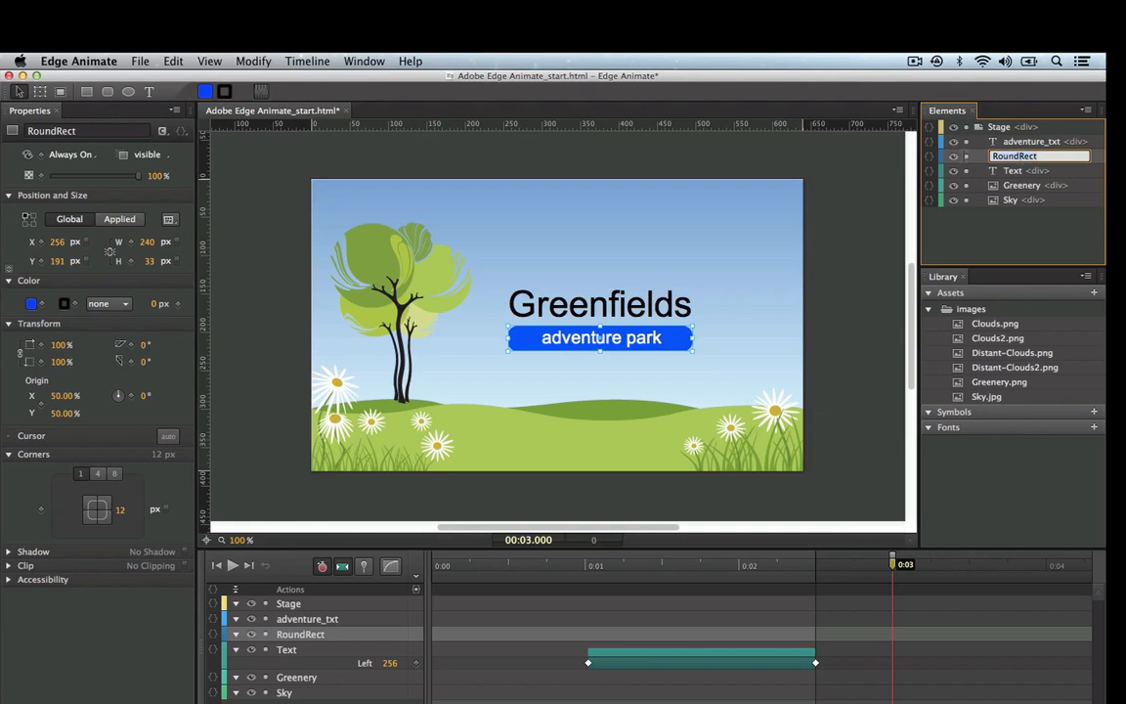
text(adventure_rect)
key(Return)
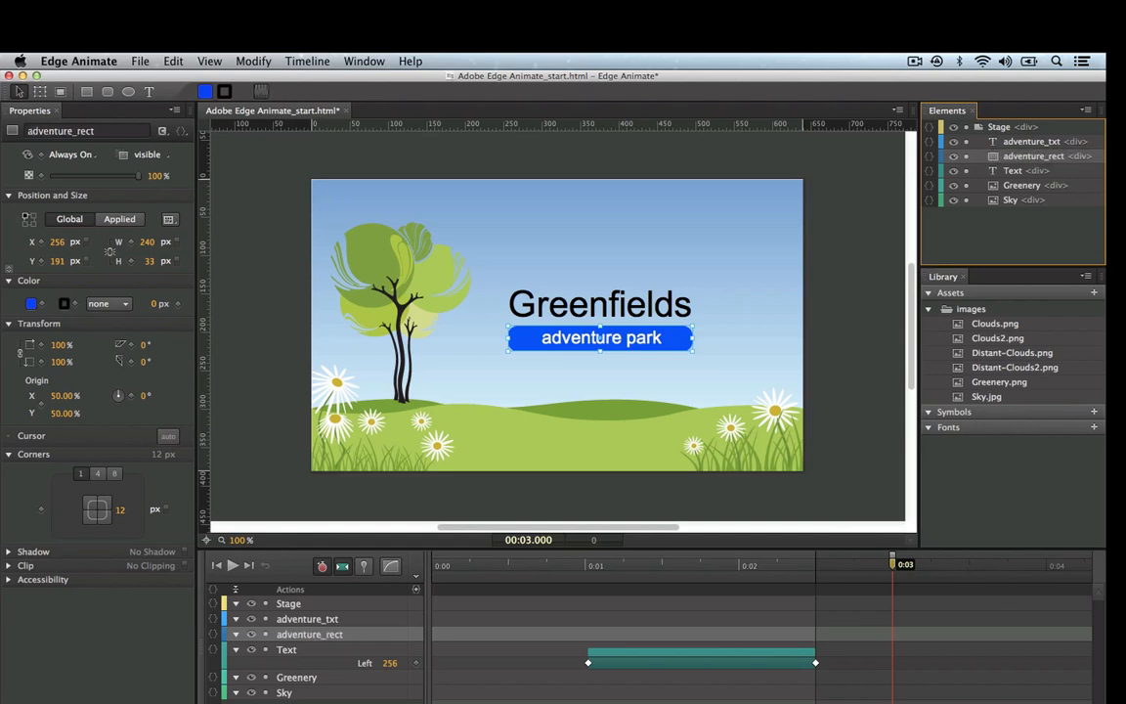
Nest adventure_txt inside adventure_rect, then collapse and expand the group to check the nesting.
click(1031, 141)
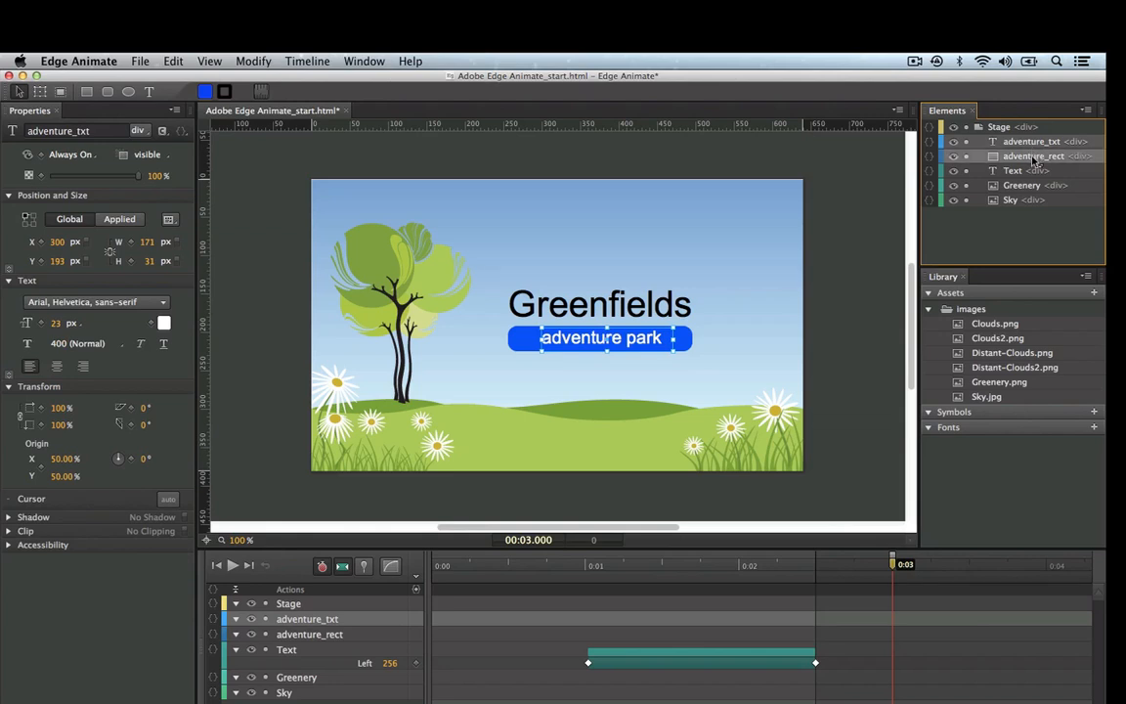
drag(1034, 162, 1033, 158)
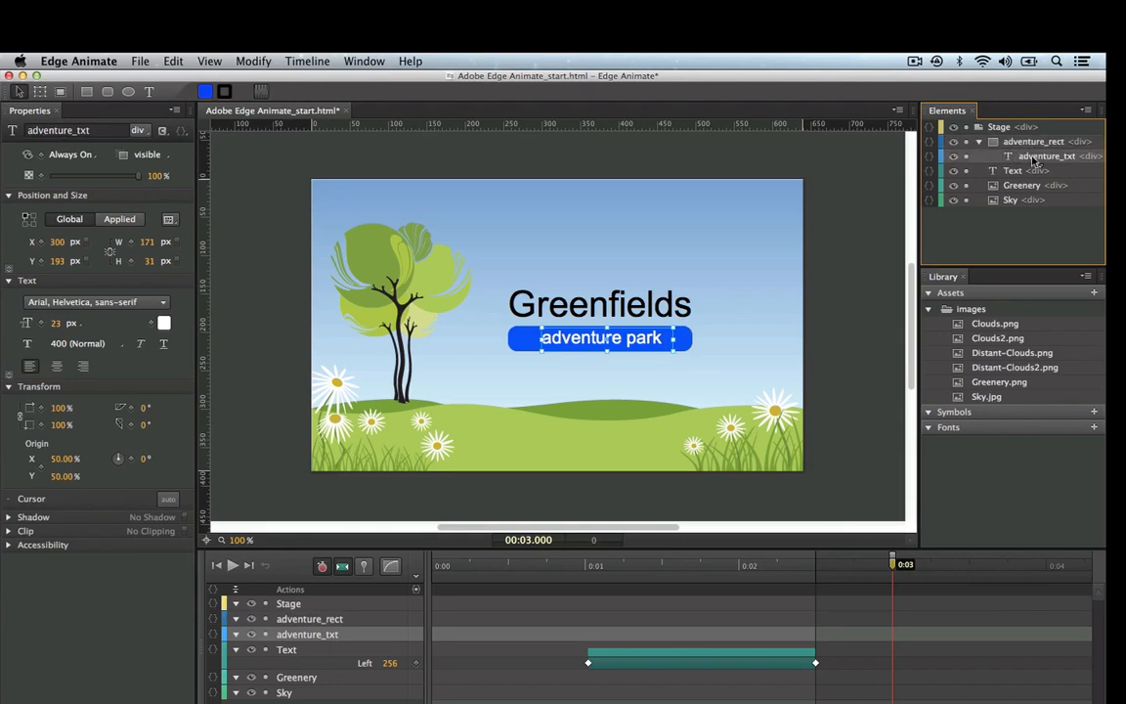
click(978, 143)
click(978, 142)
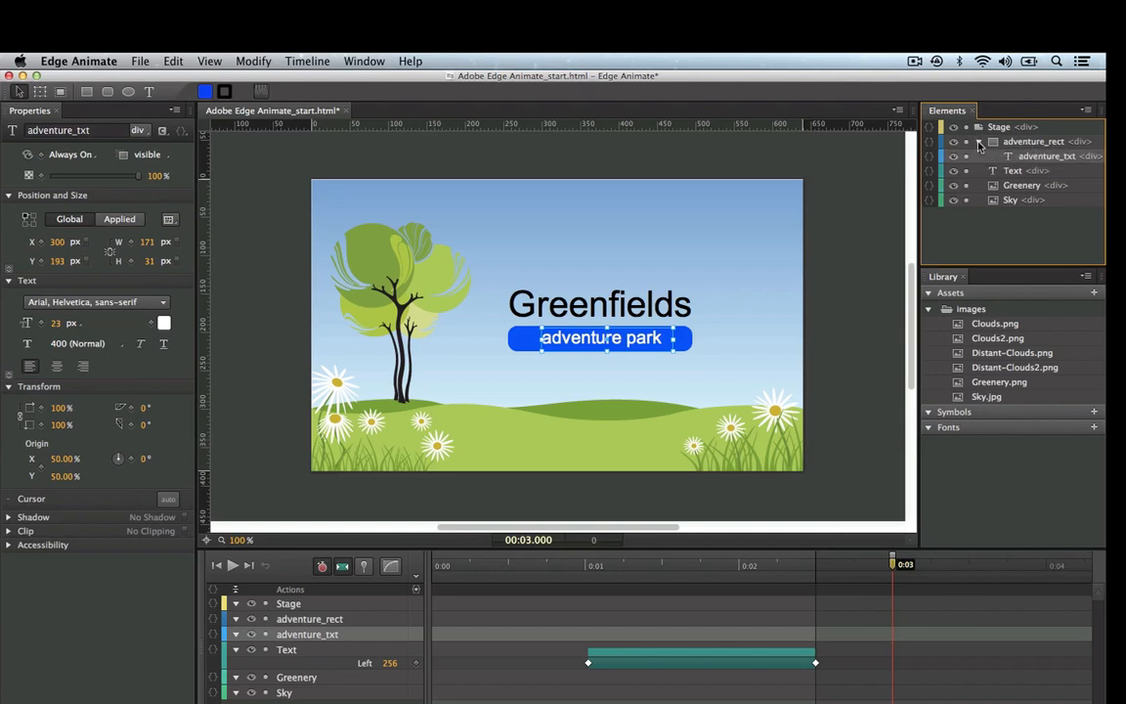
Move adventure_rect with its nested text to Y 190 px and add an opacity keyframe at 0:03.
click(519, 347)
mouse_move(519, 348)
mouse_down()
mouse_move(502, 345)
mouse_move(522, 345)
mouse_up()
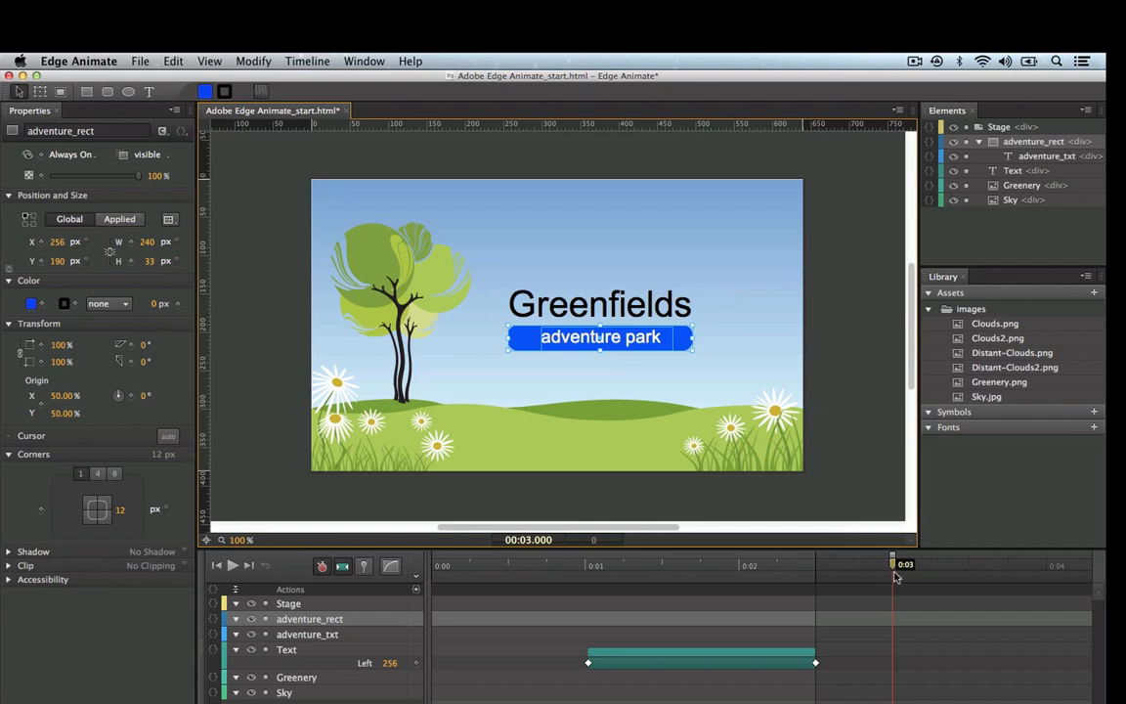
click(42, 176)
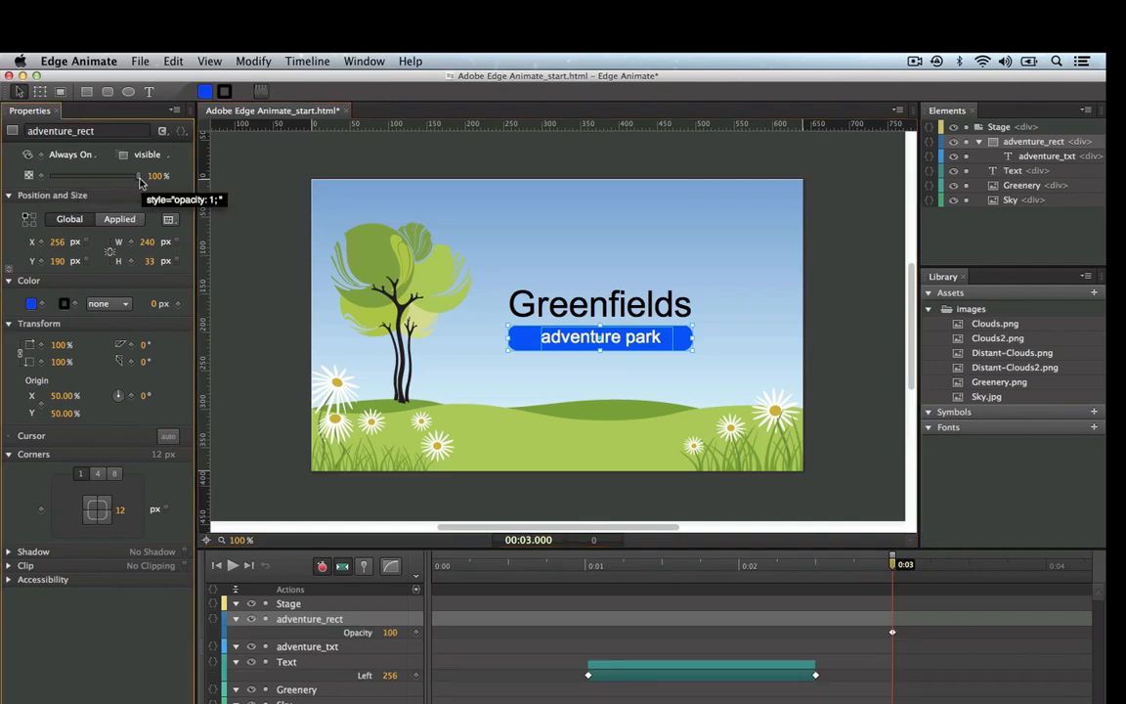
Fade in adventure_rect by setting its opacity to 0% at 0:03 and 100% at 0:04.5.
drag(134, 176, 45, 180)
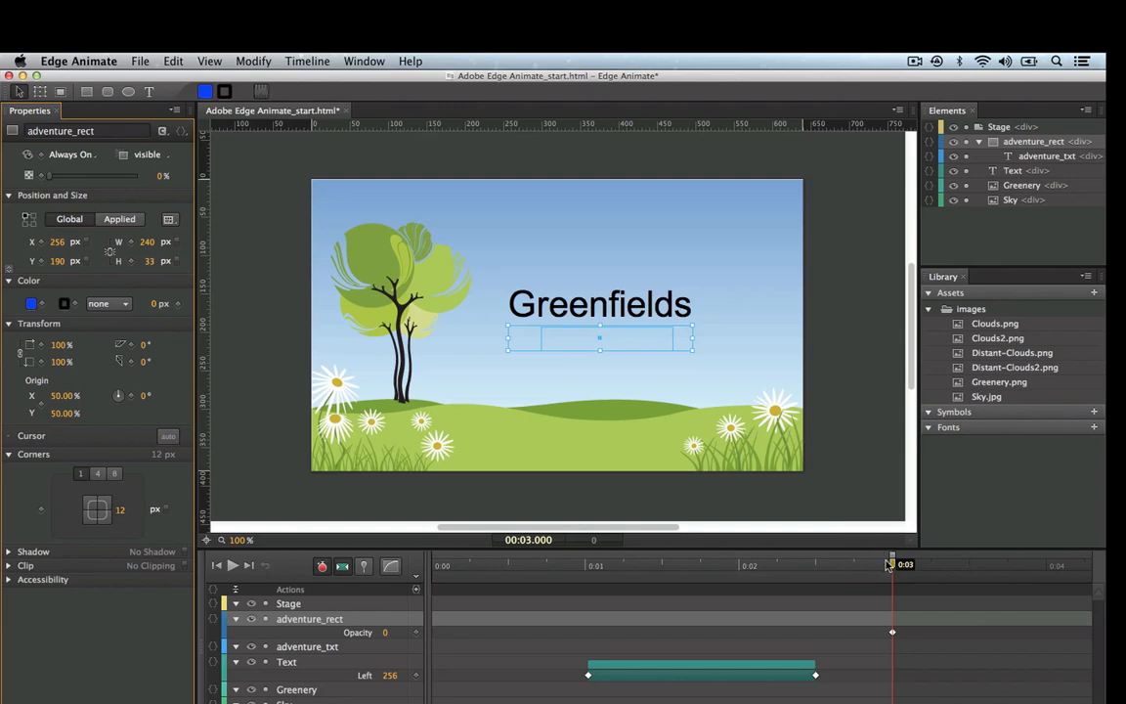
drag(893, 563, 925, 589)
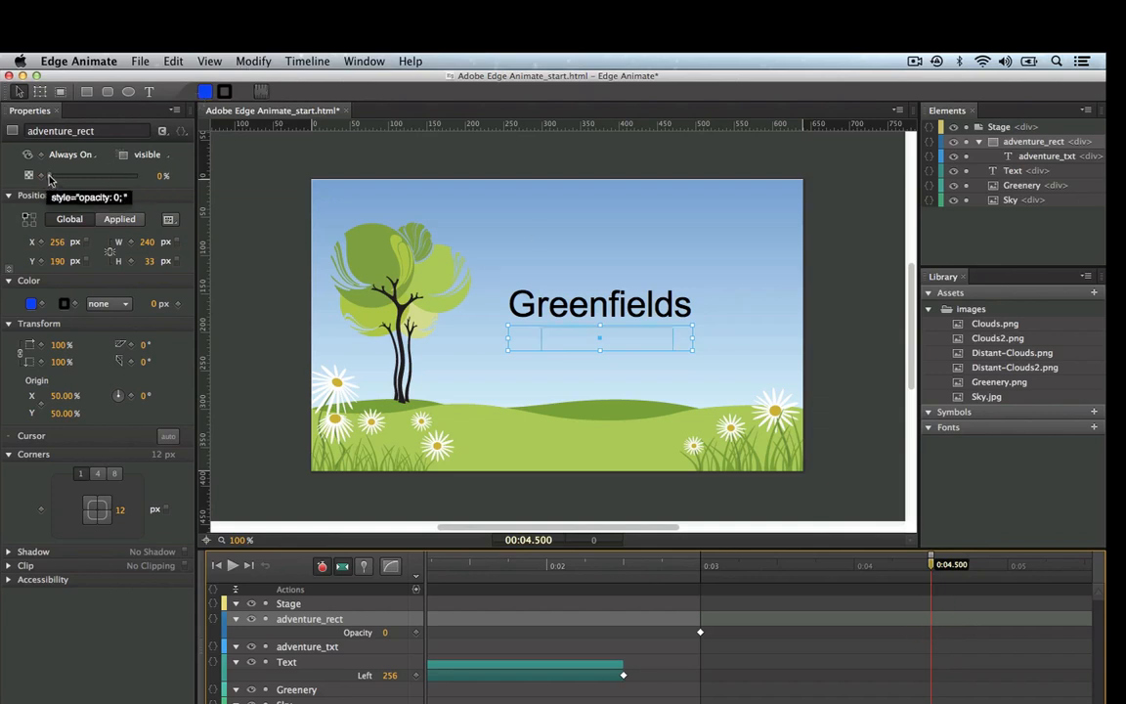
drag(50, 179, 145, 177)
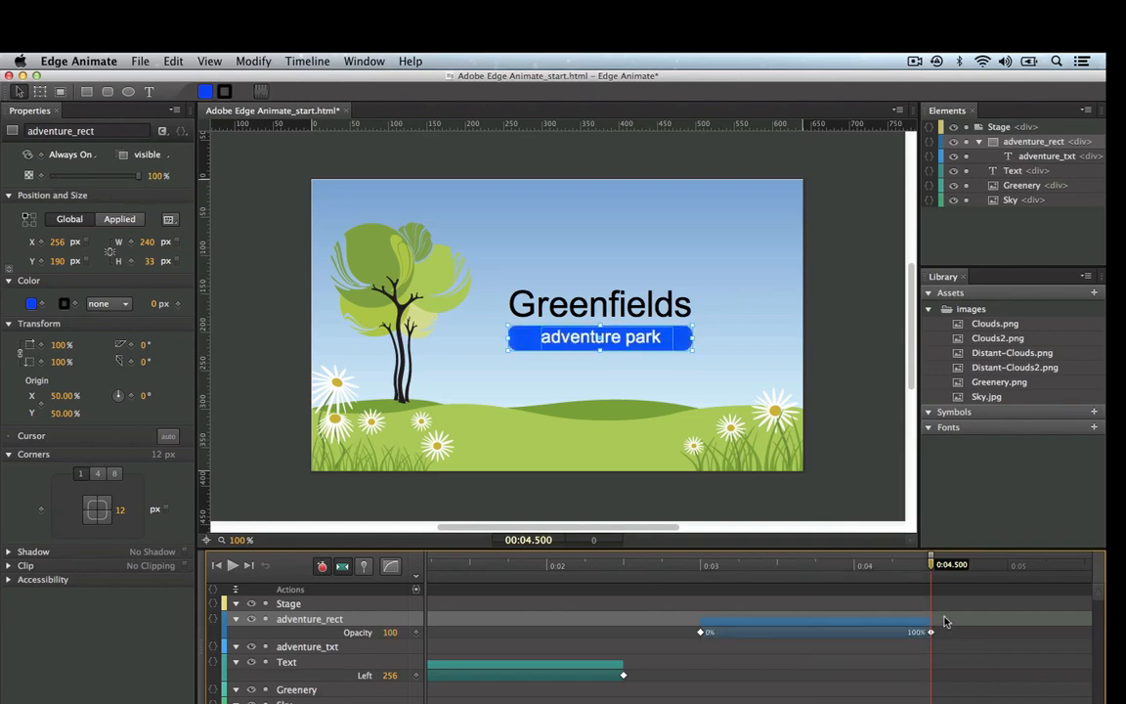
Preview the label's fade-in in Chrome, close the preview and return to Edge Animate.
mouse_move(929, 564)
mouse_down()
mouse_move(707, 574)
mouse_move(933, 575)
mouse_up()
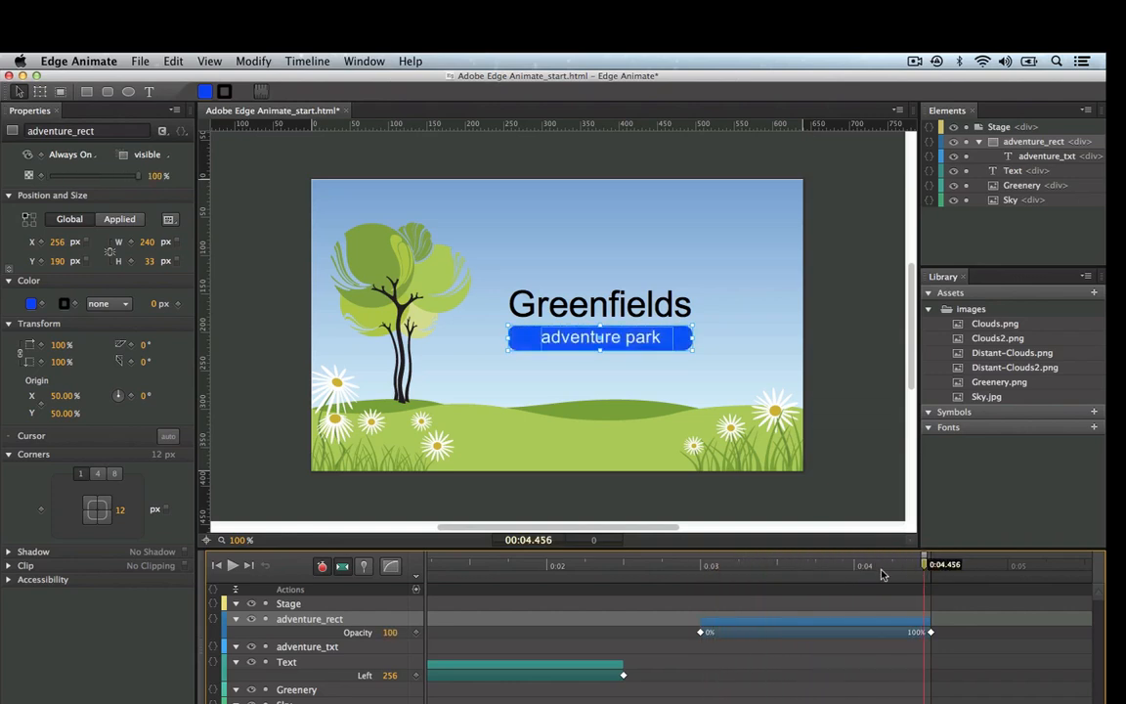
key(super+Return)
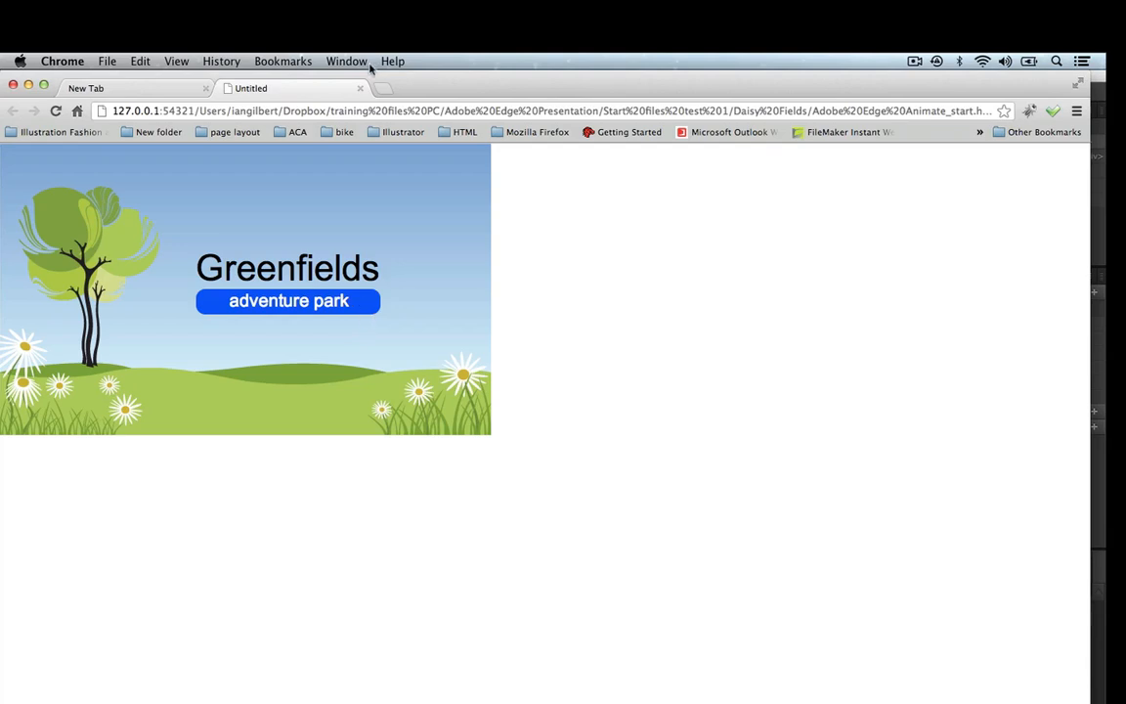
click(359, 88)
key(super+Tab)
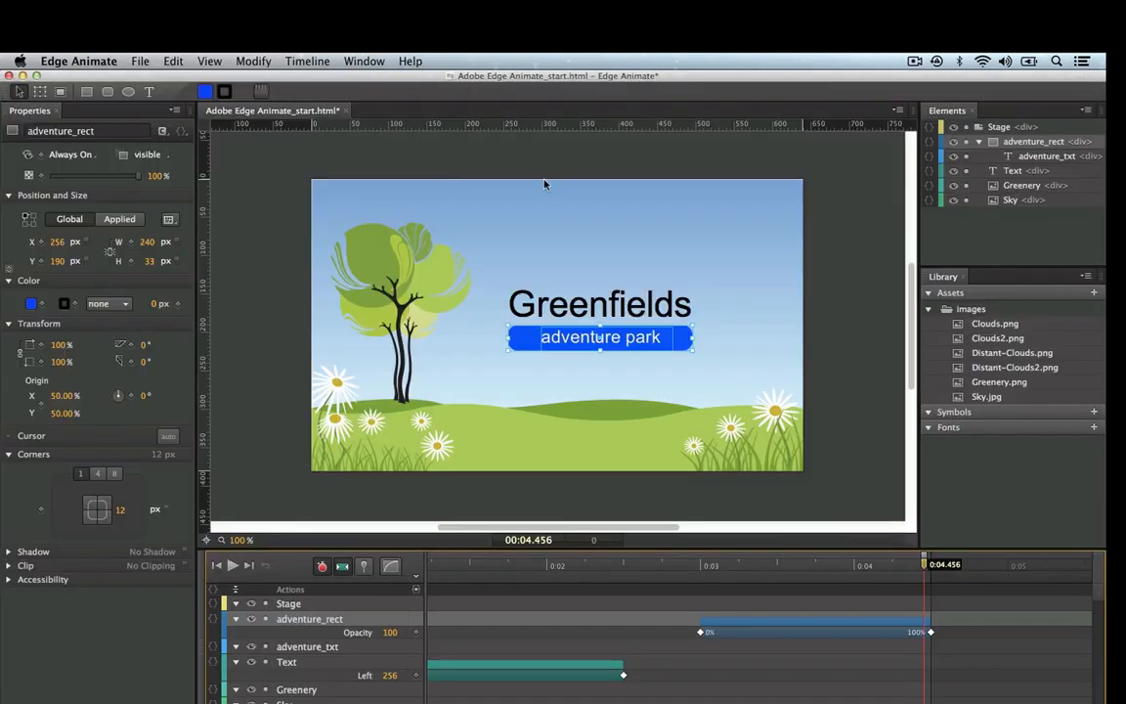
Extend the adventure_rect opacity transition to end at 0:05, and shift the whole transition about 0.25 seconds later.
click(940, 636)
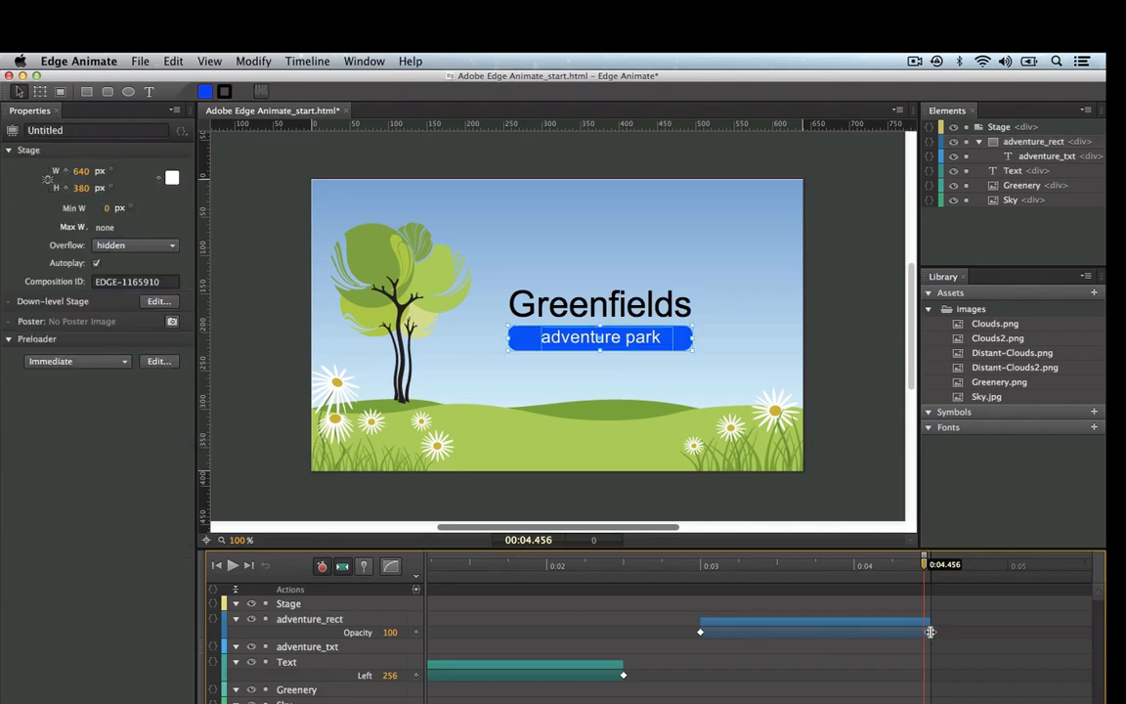
drag(931, 631, 1007, 632)
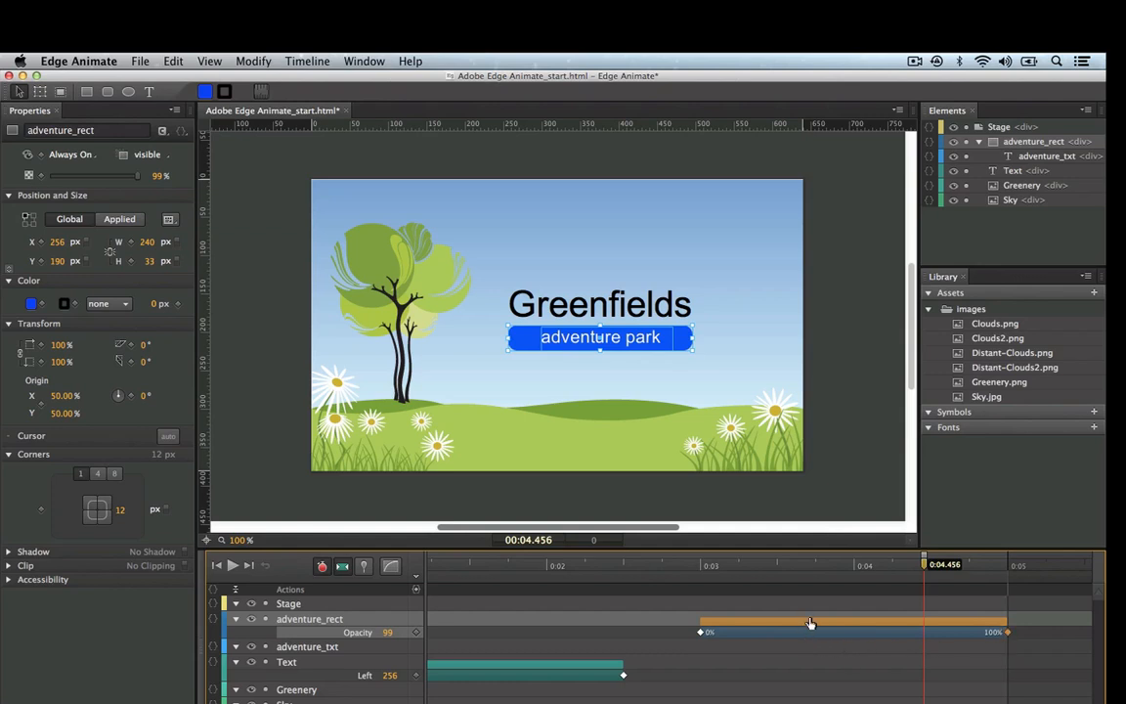
drag(807, 625, 841, 622)
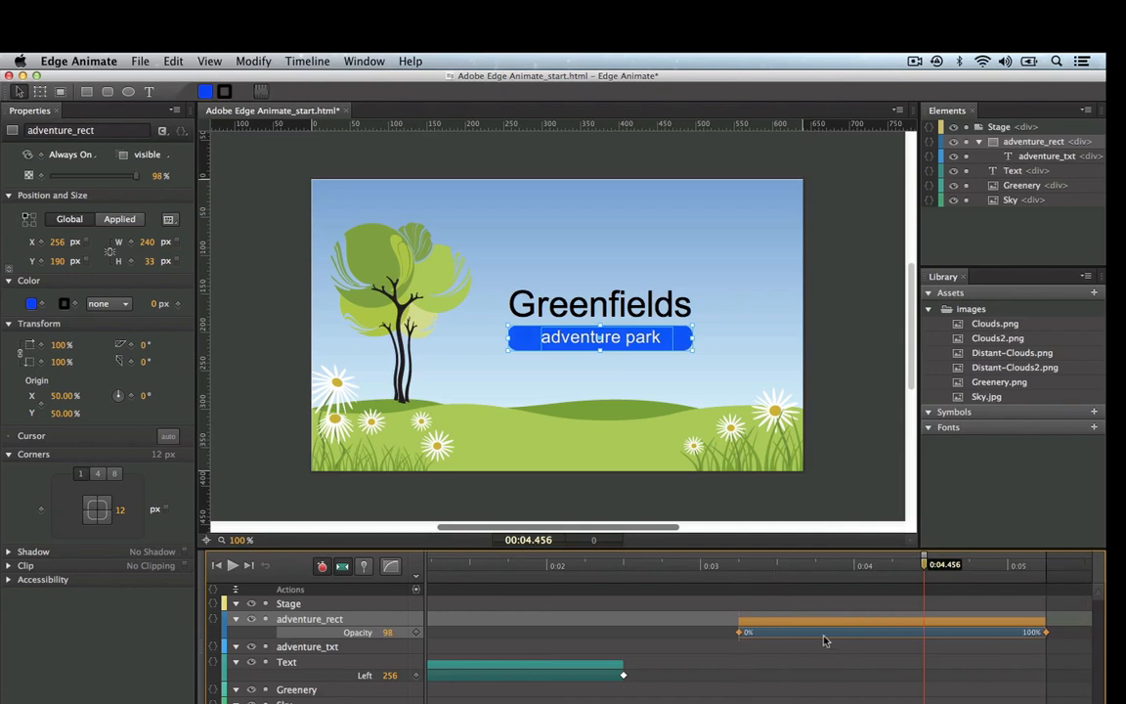
Try reversing the adventure_rect opacity transition, preview it in Chrome, and restore its fade-in direction in Edge Animate.
right_click(818, 631)
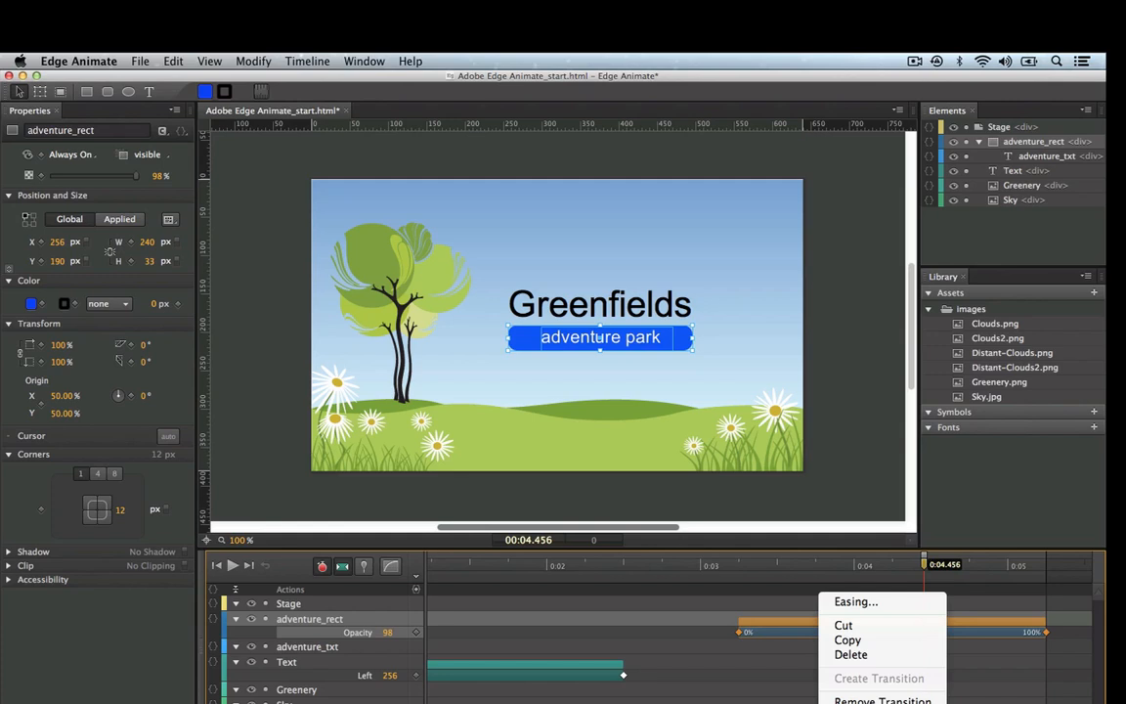
click(870, 703)
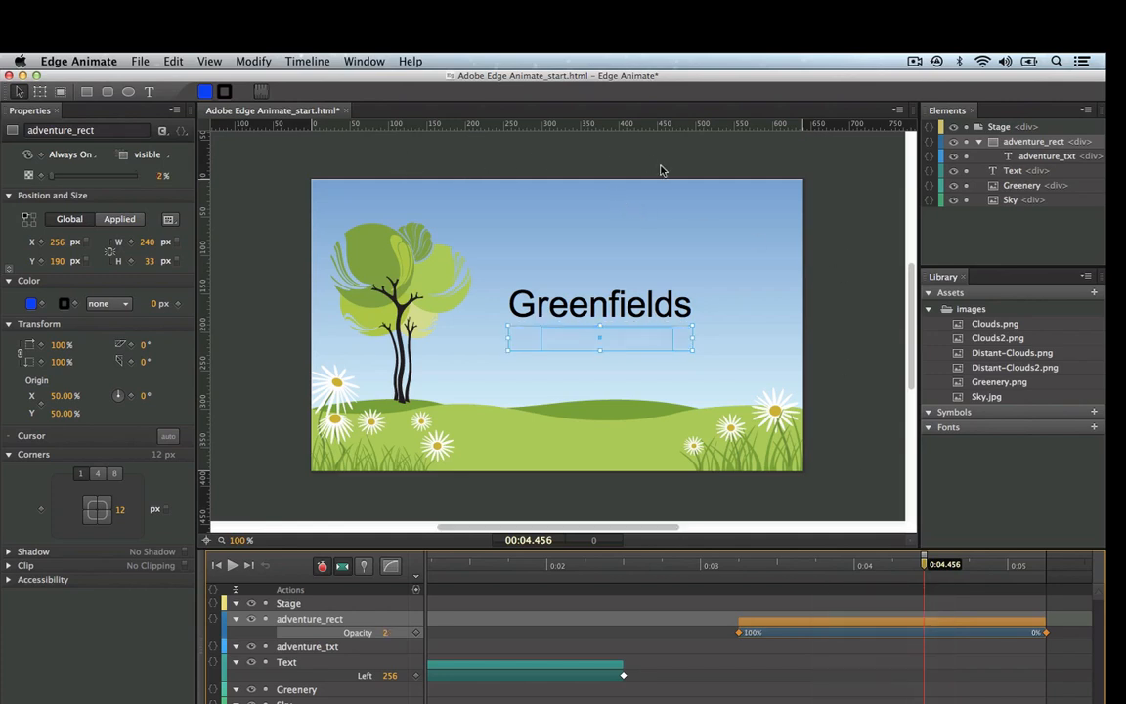
key(super+Return)
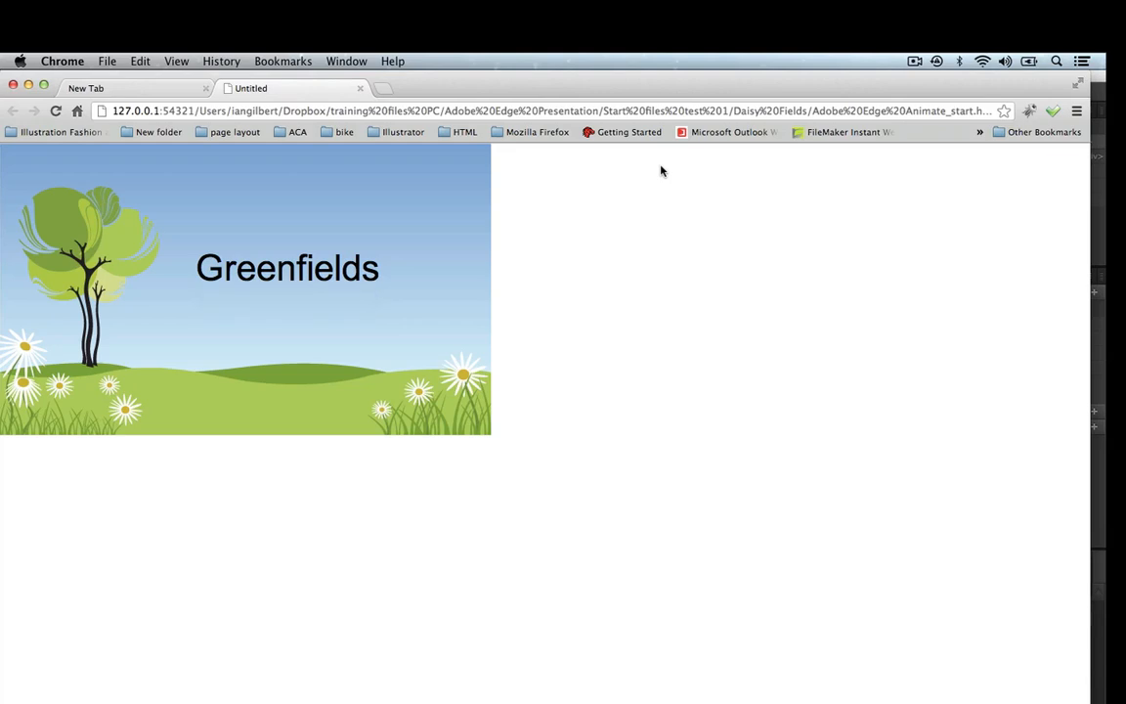
key(super+Tab)
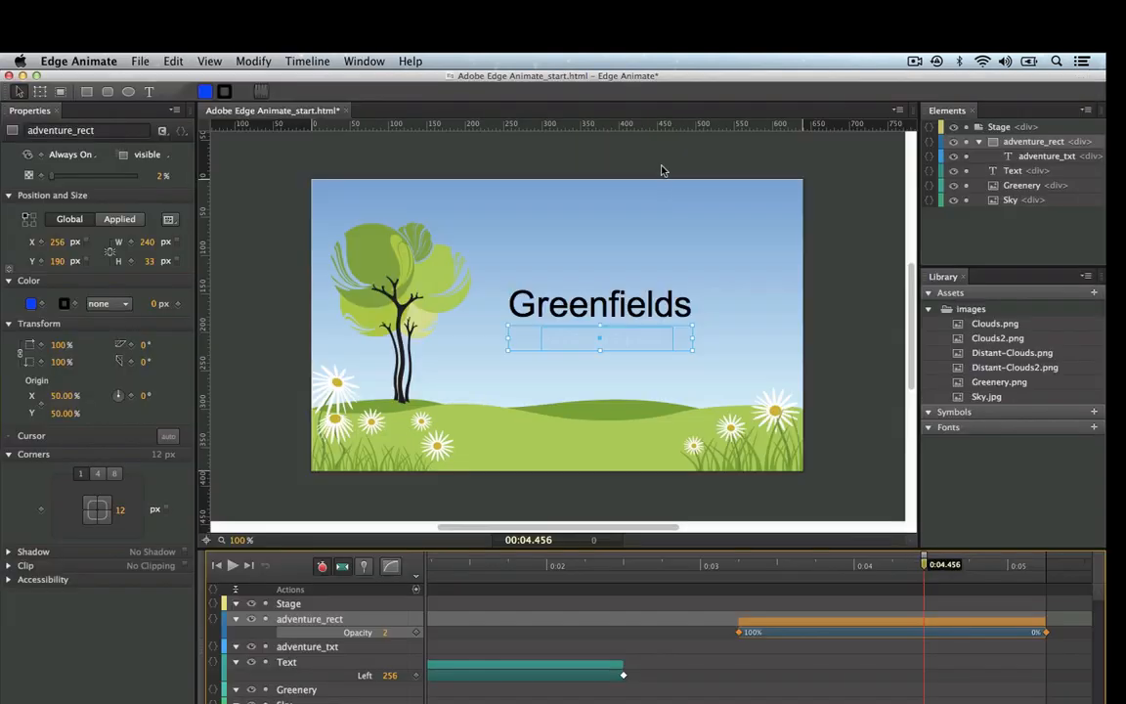
right_click(823, 632)
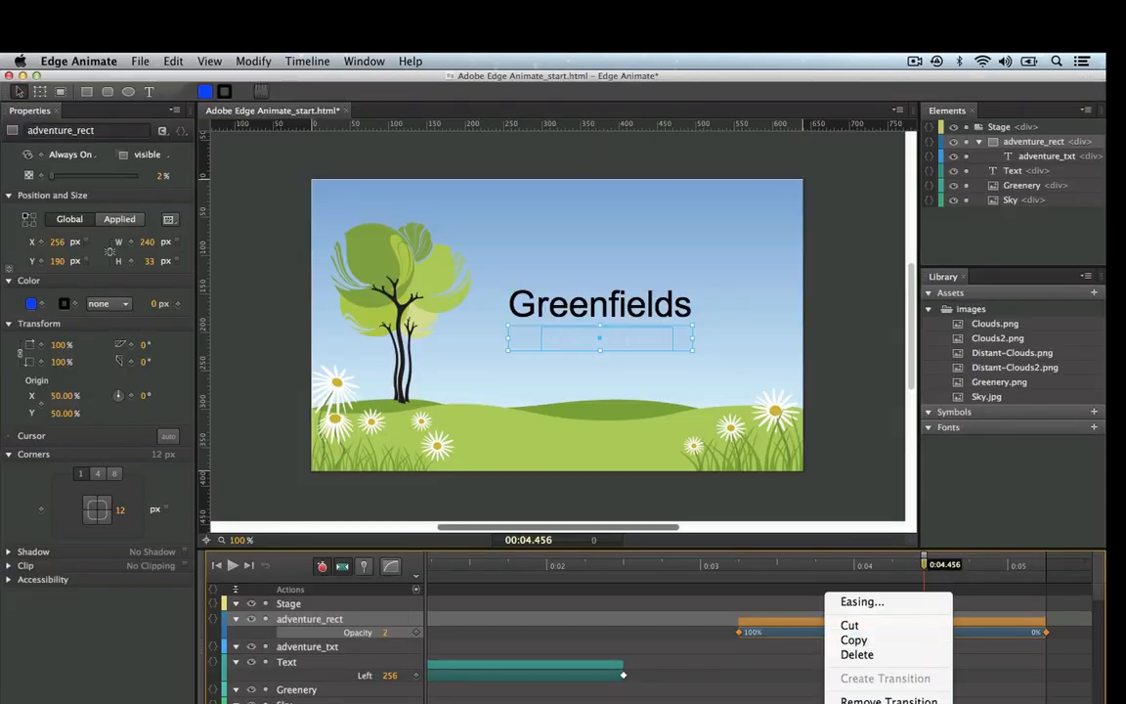
click(865, 702)
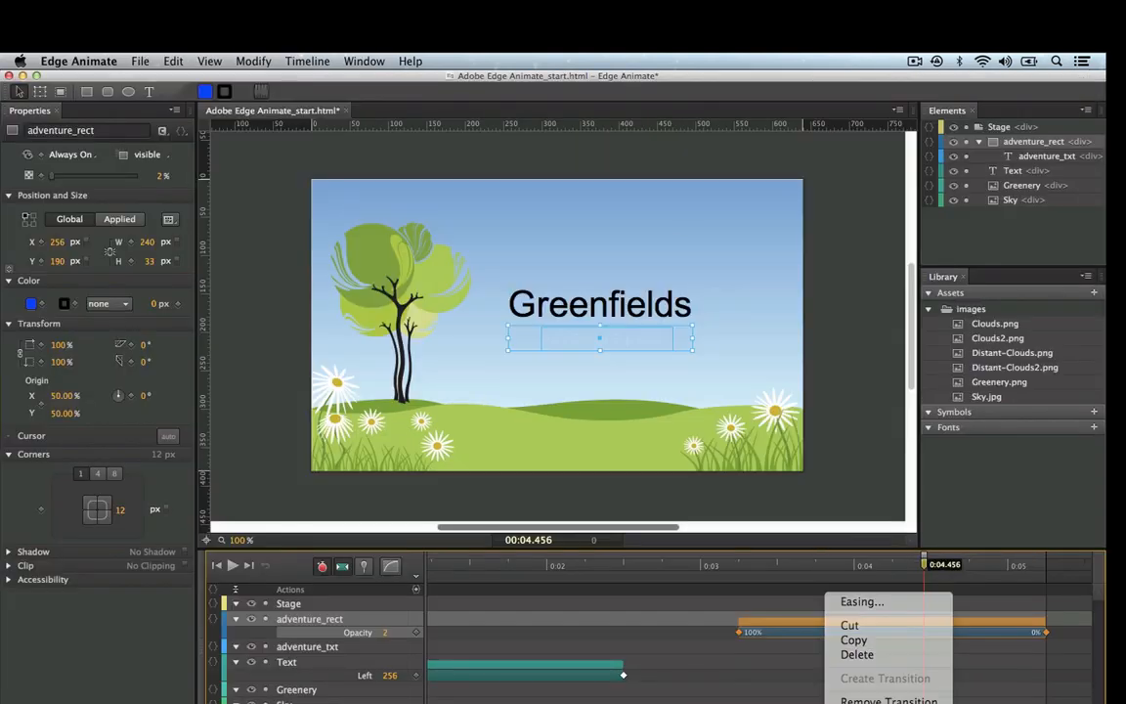
click(791, 681)
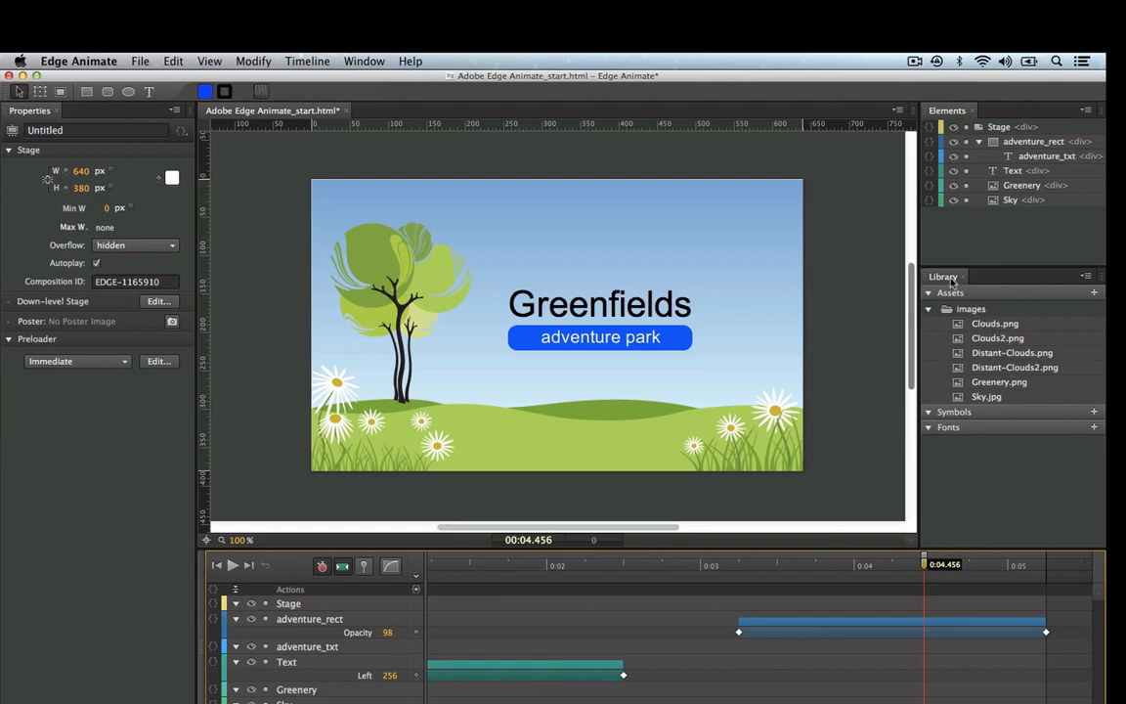
Place Clouds.png on the stage at X 0 px, Y 2 px and check how far it extends beyond the stage.
drag(994, 323, 371, 218)
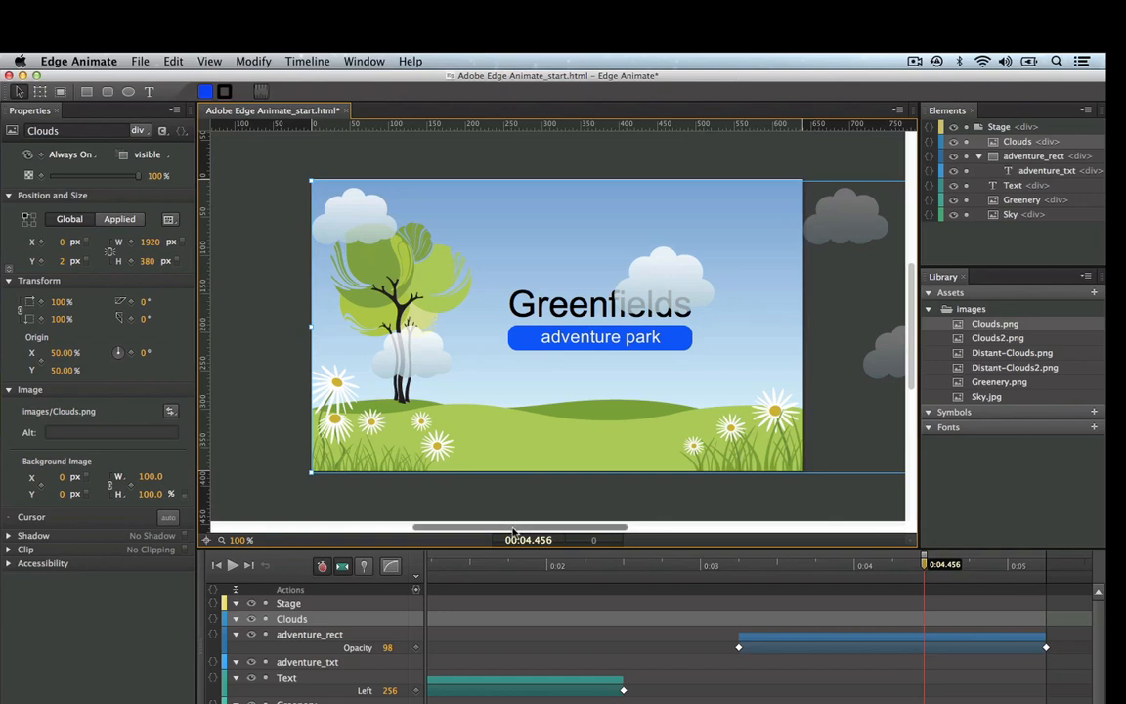
drag(528, 527, 455, 526)
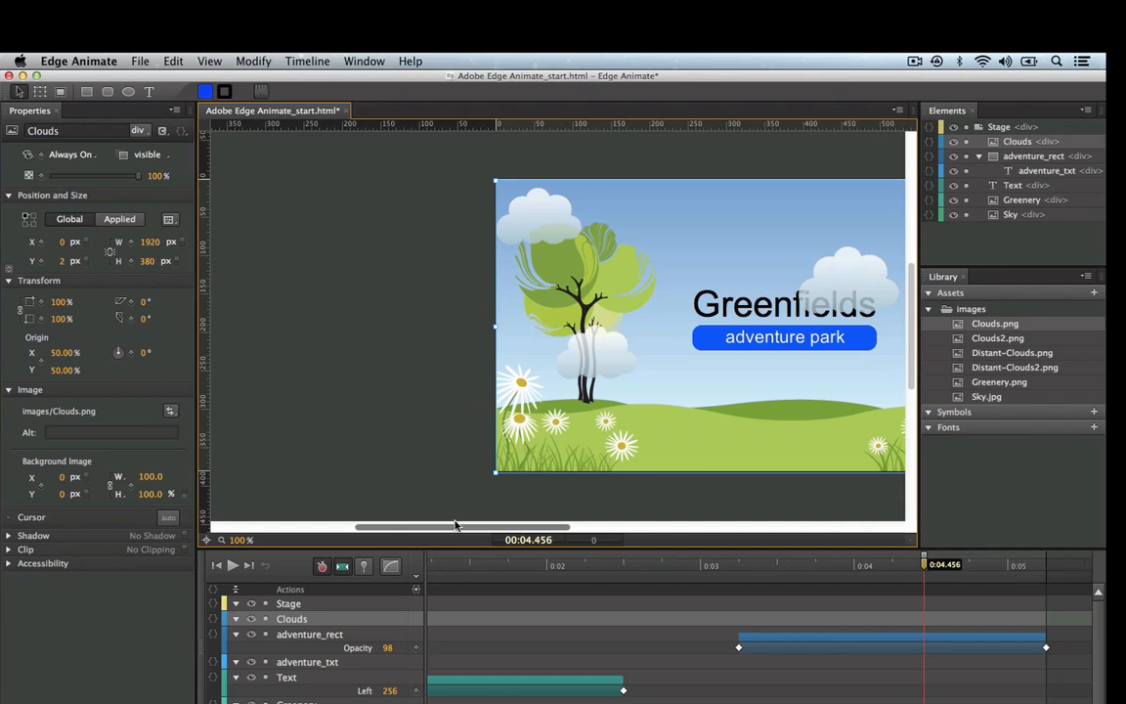
drag(492, 527, 567, 531)
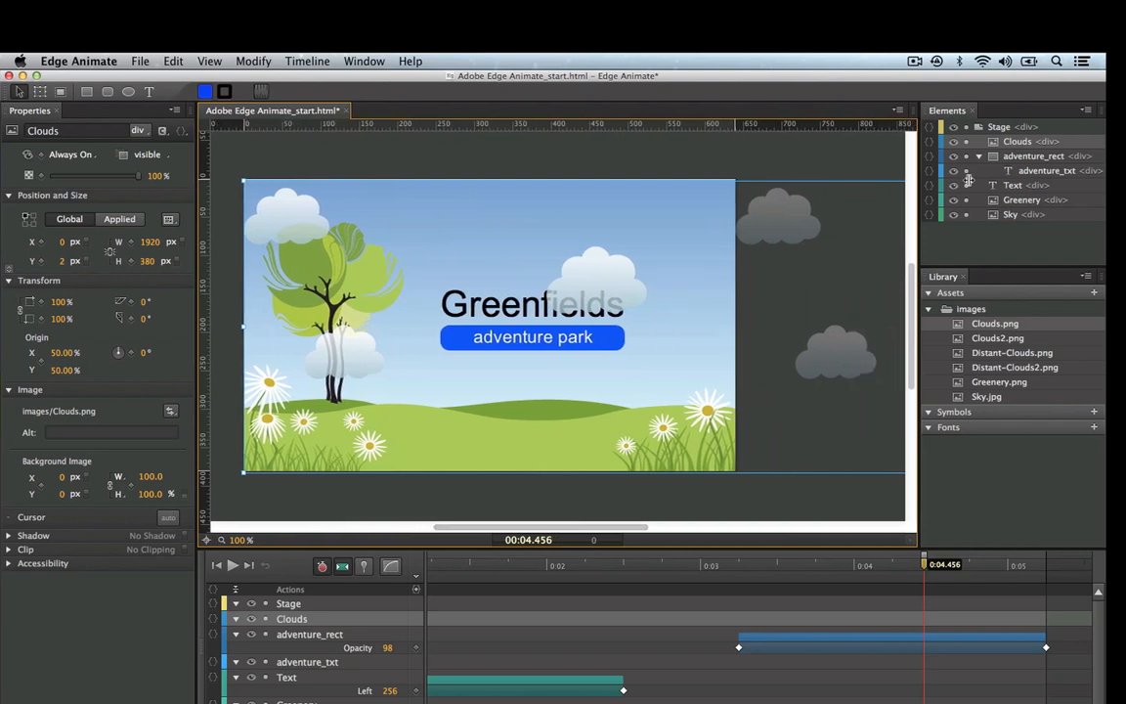
mouse_move(946, 576)
mouse_down()
mouse_move(939, 572)
mouse_move(1047, 574)
mouse_move(923, 576)
mouse_up()
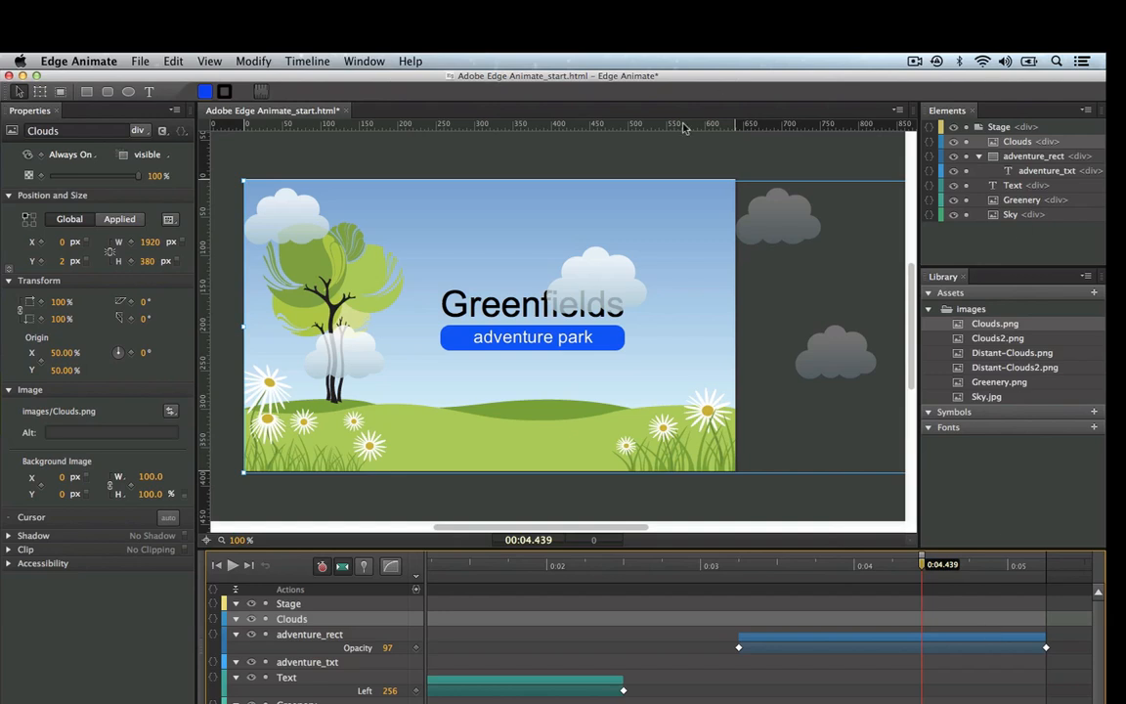
Convert the Clouds image to a symbol named "clouds" with its timeline set to autoplay.
right_click(306, 211)
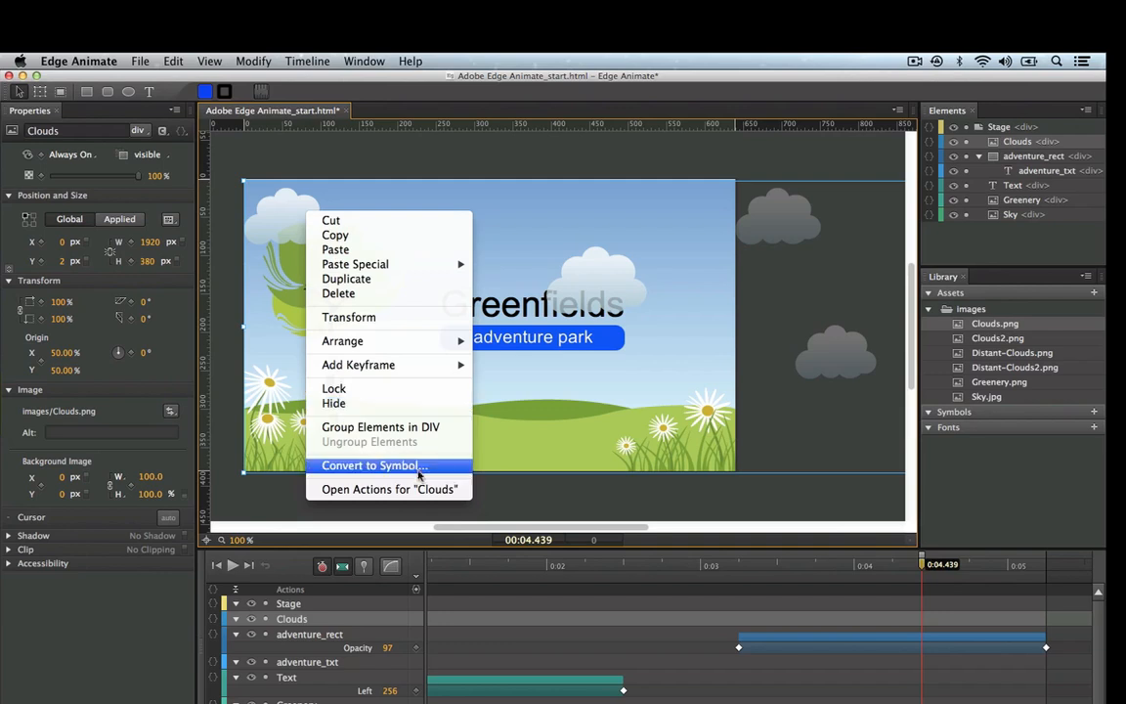
click(372, 465)
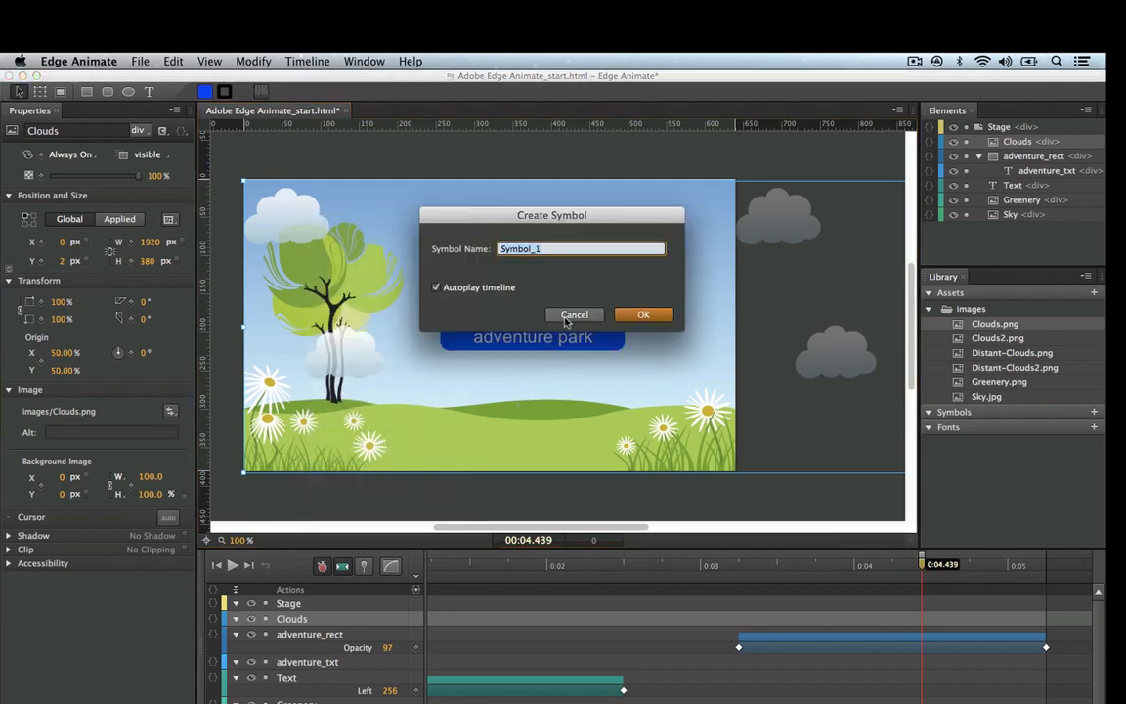
text(clouds)
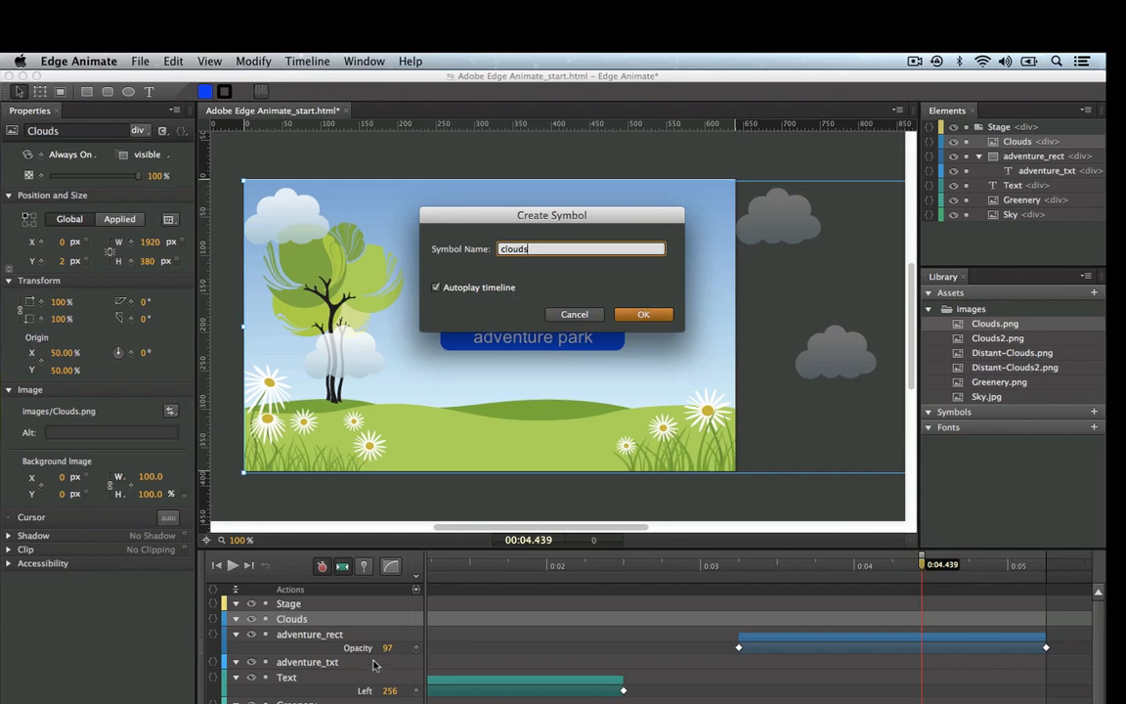
click(643, 312)
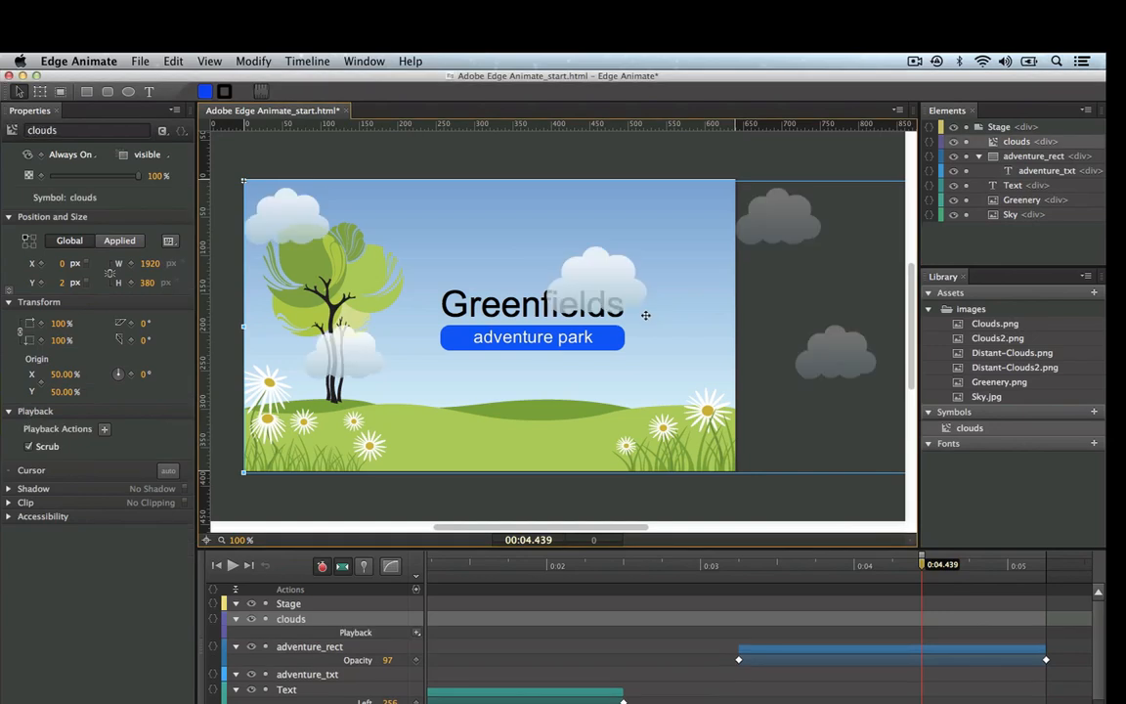
Inside the clouds symbol, use the Pin to animate the Clouds image from X 0 px at 0:00 to X -639 px at 0:04.
double_click(612, 274)
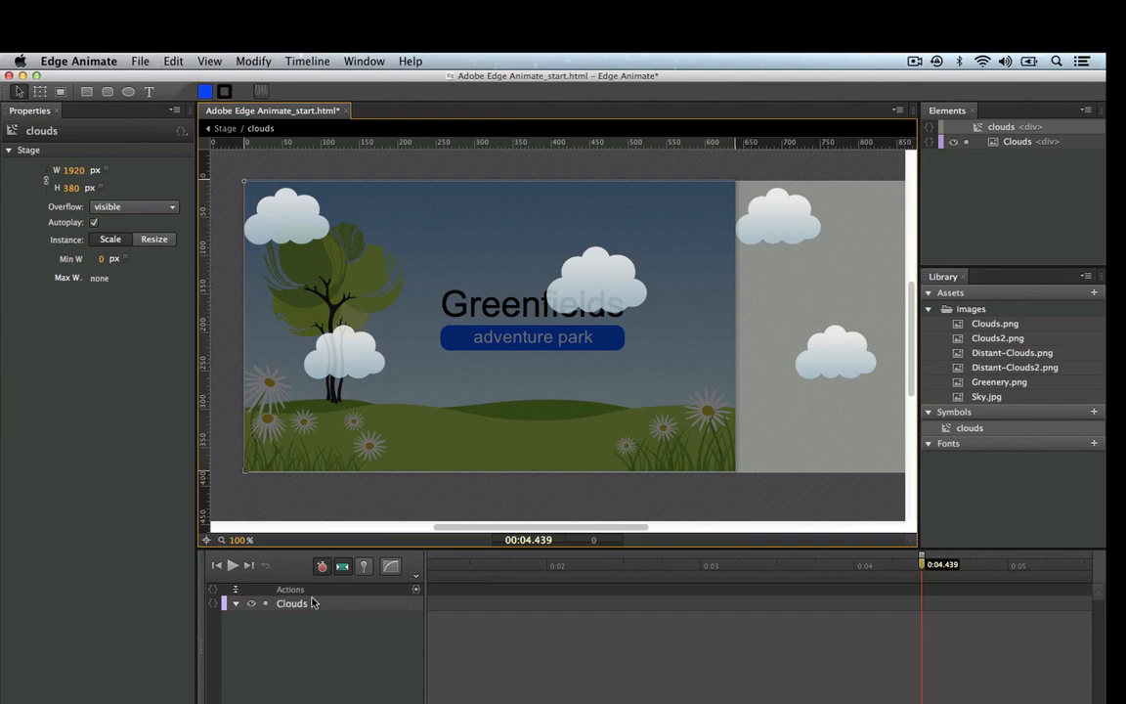
click(217, 567)
click(217, 567)
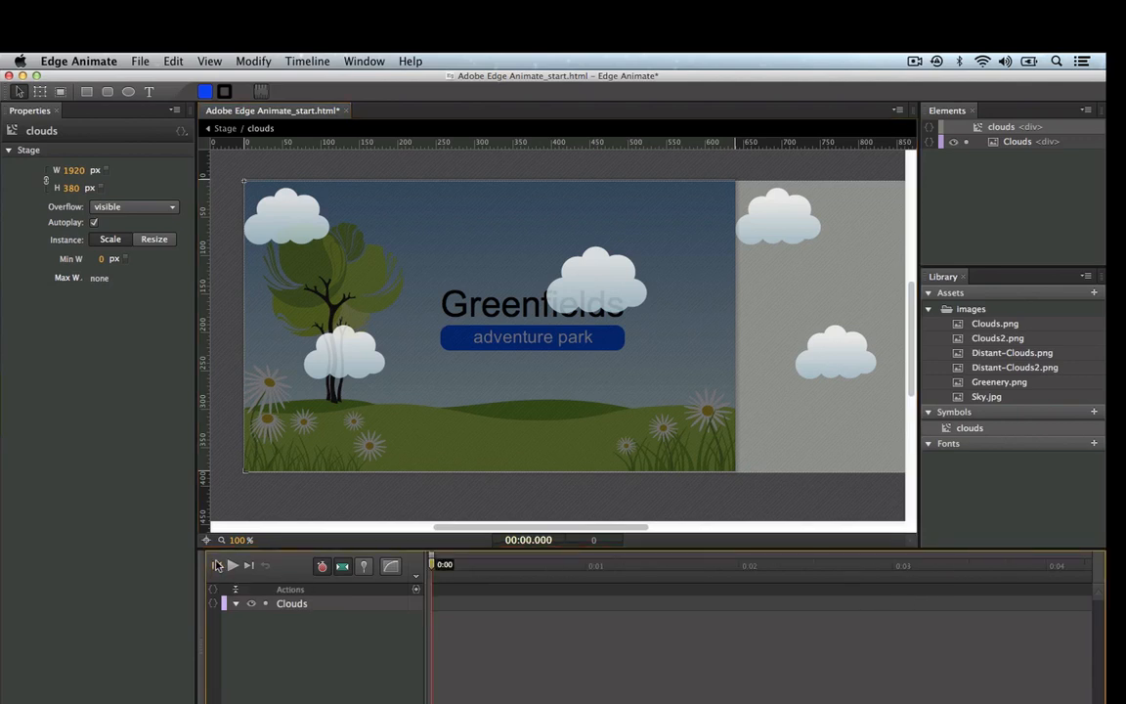
drag(435, 566, 428, 567)
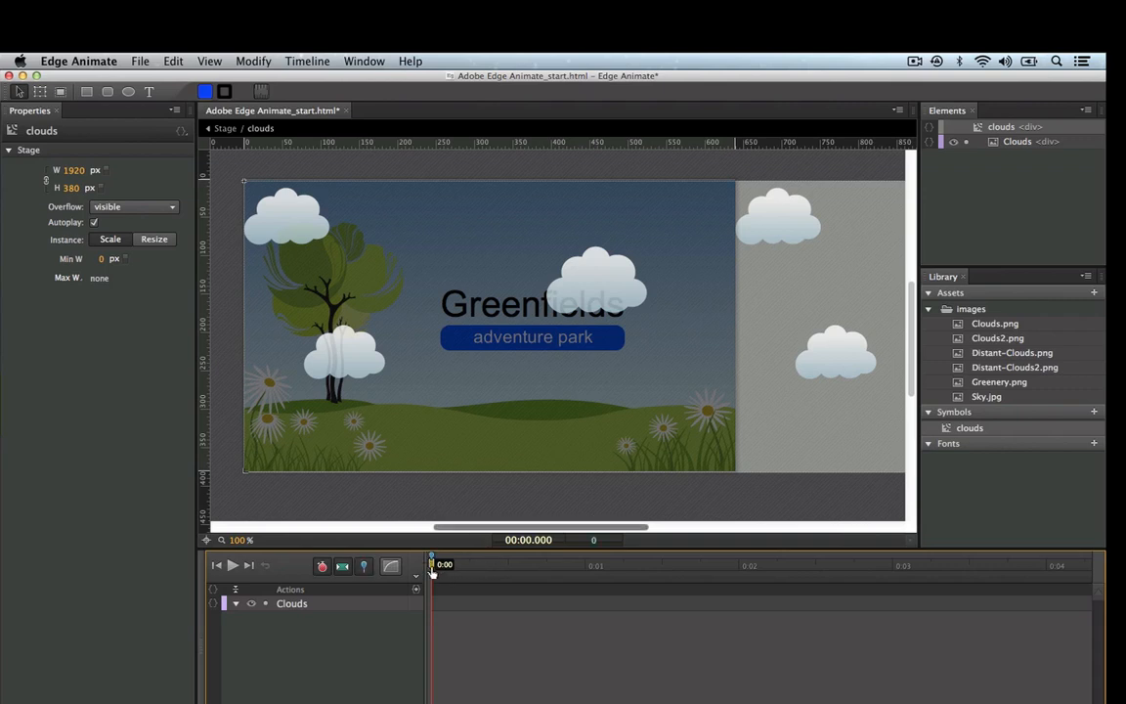
drag(431, 567, 1050, 573)
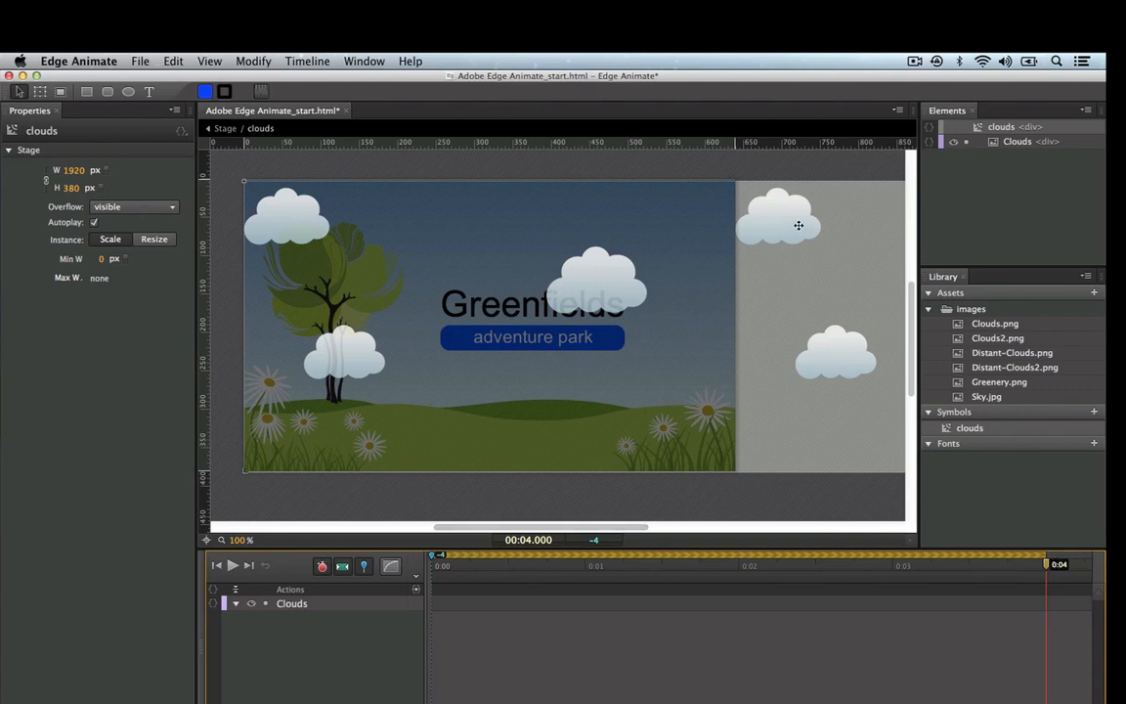
drag(799, 224, 307, 227)
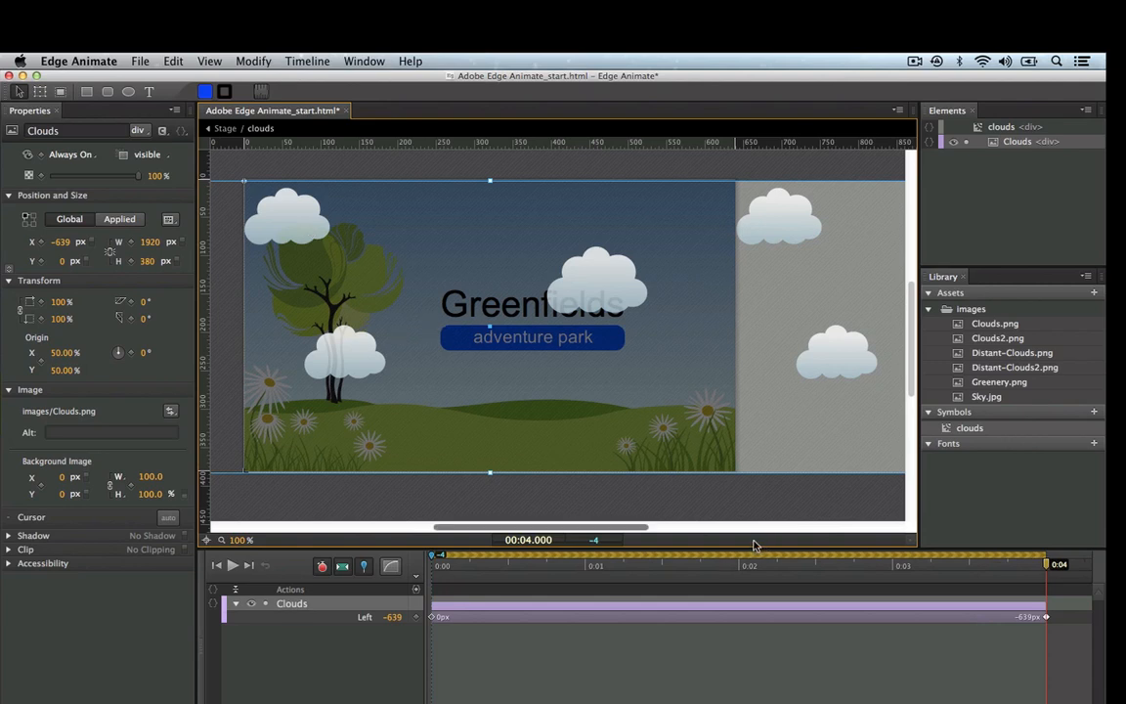
key(p)
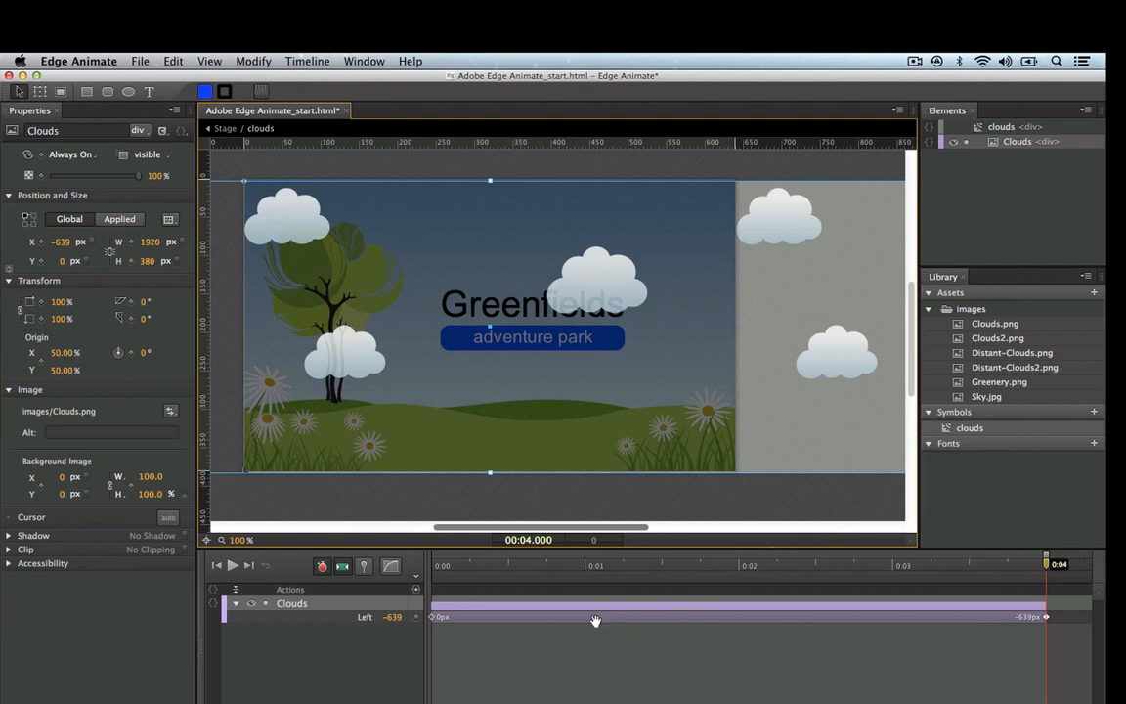
Set the Clouds position transition's easing to Linear and preview the banner in Chrome.
right_click(725, 613)
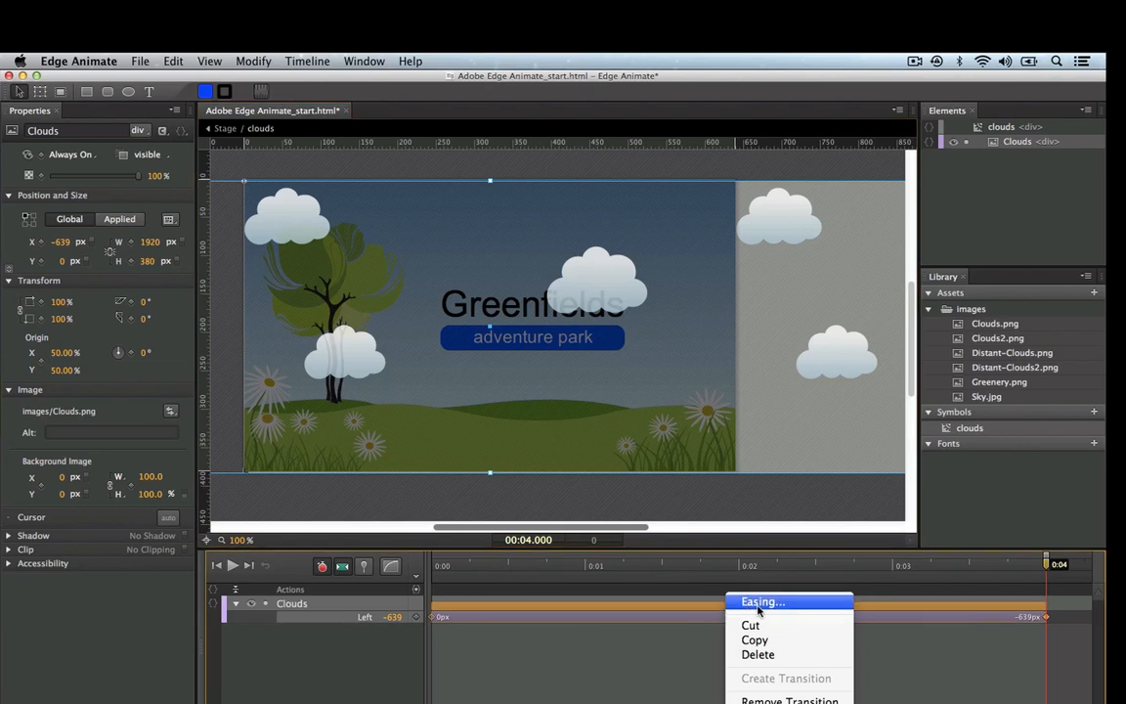
click(759, 604)
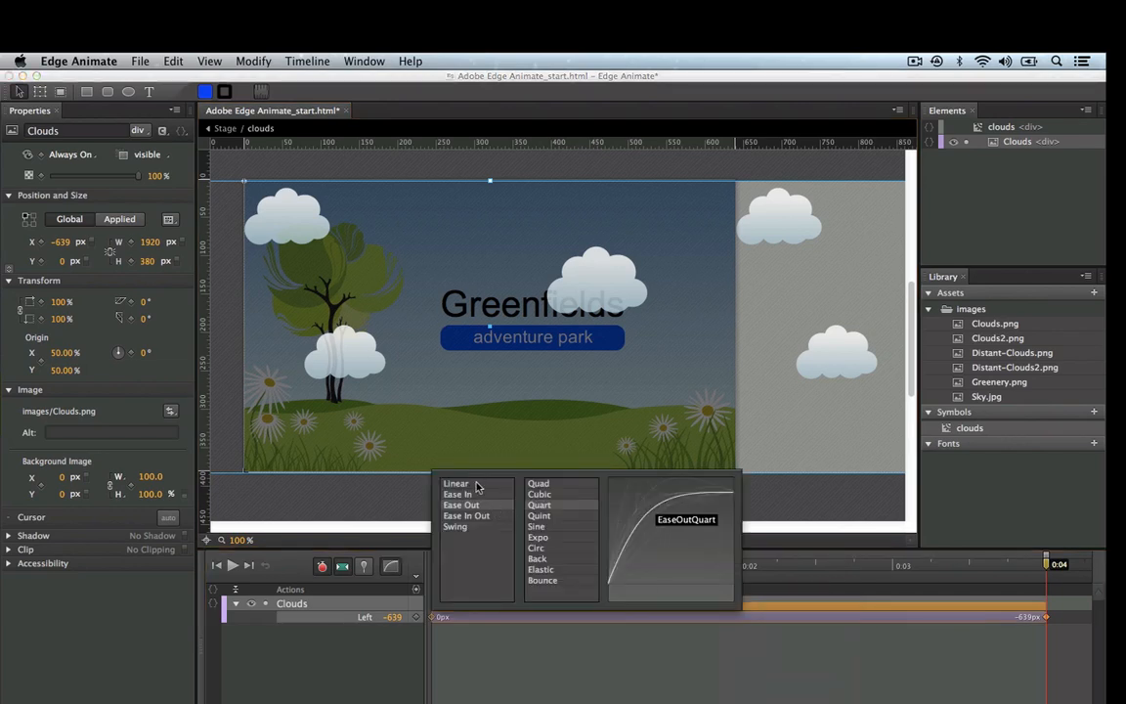
click(456, 482)
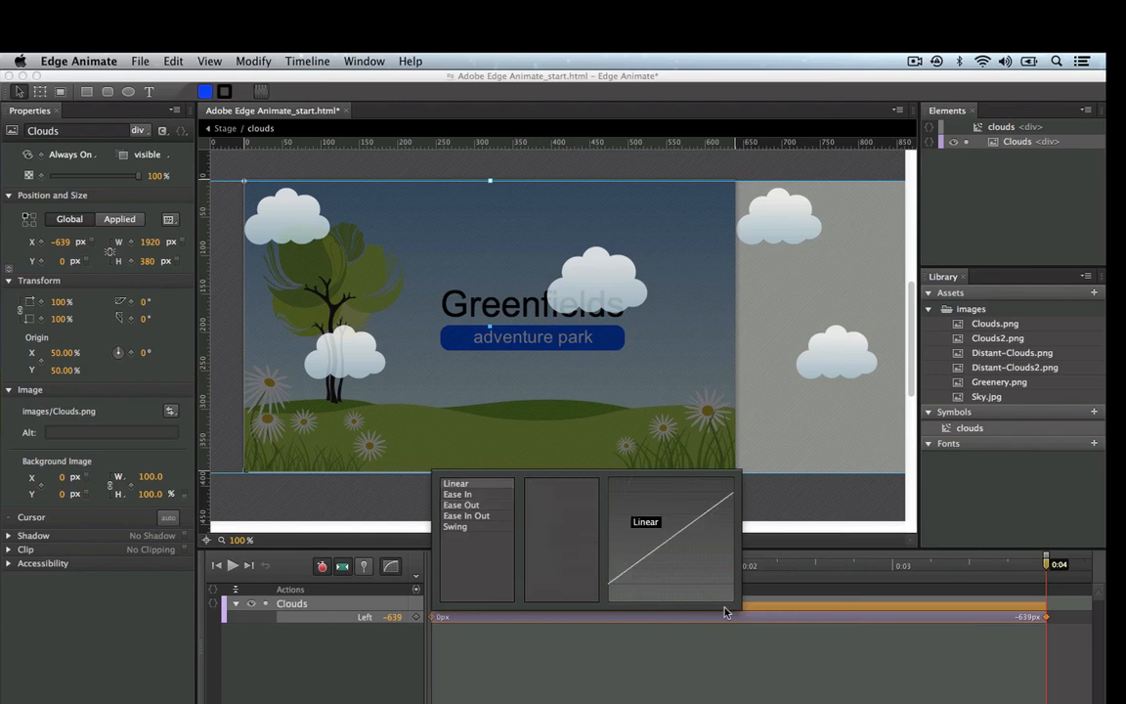
click(693, 652)
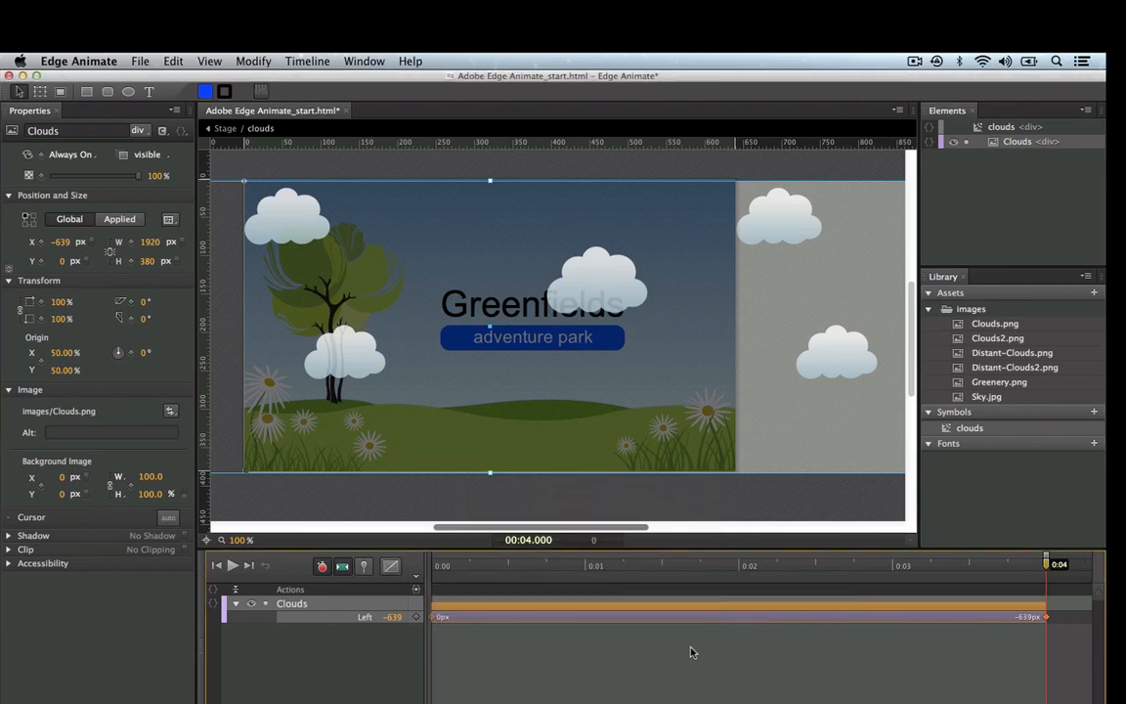
key(super+Return)
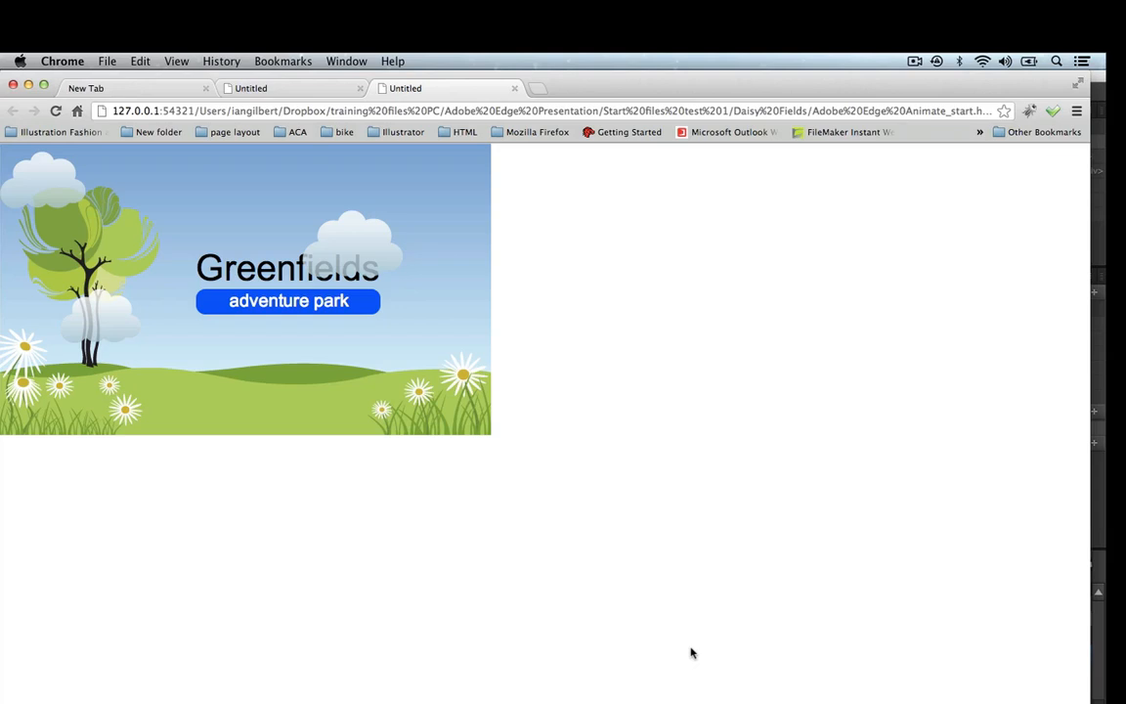
Return to Edge Animate, open the clouds symbol for editing and add a timeline label named "start" at 0:00.
key(super+Tab)
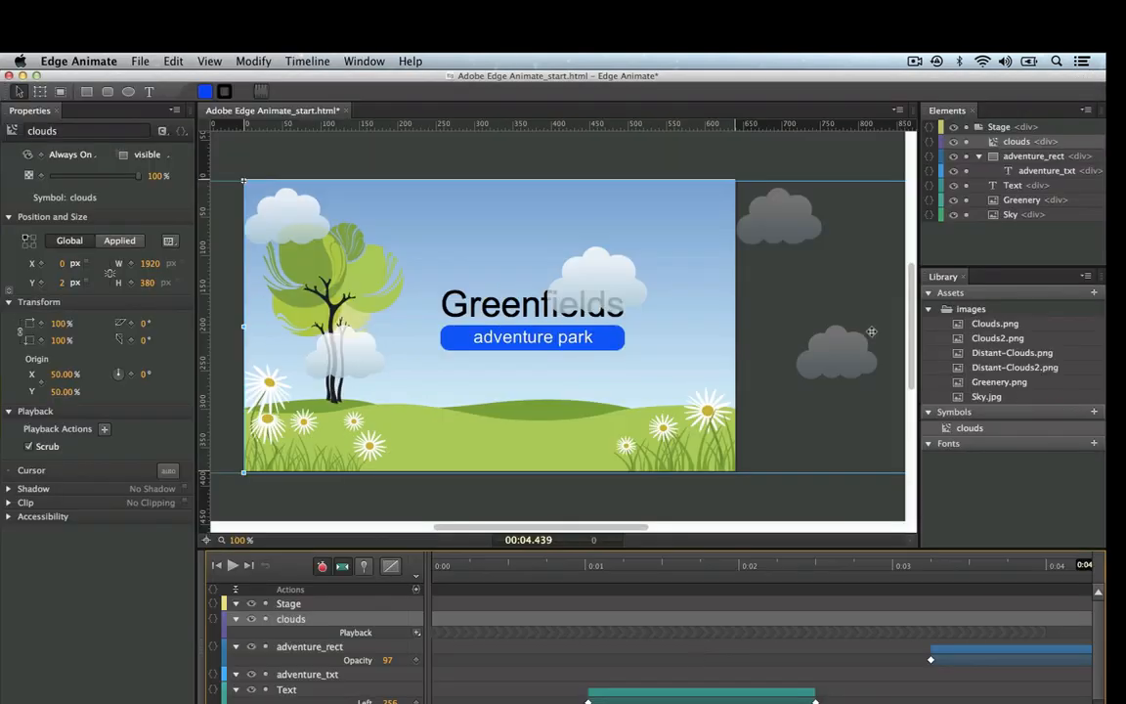
double_click(776, 215)
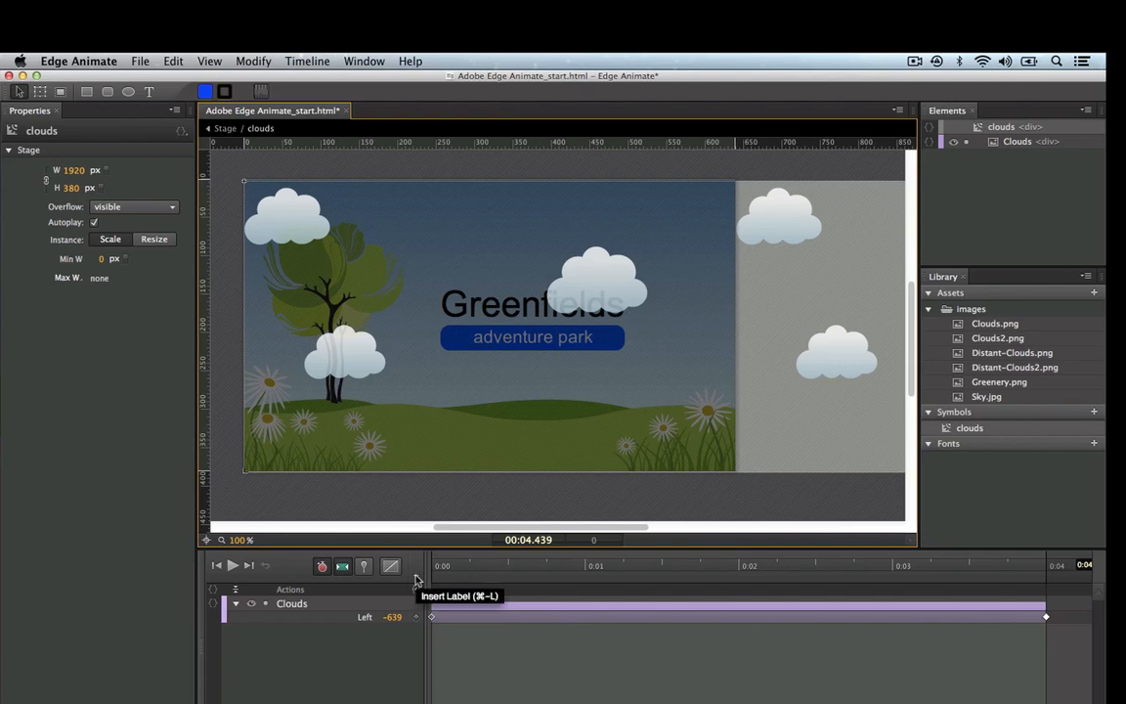
drag(446, 567, 430, 567)
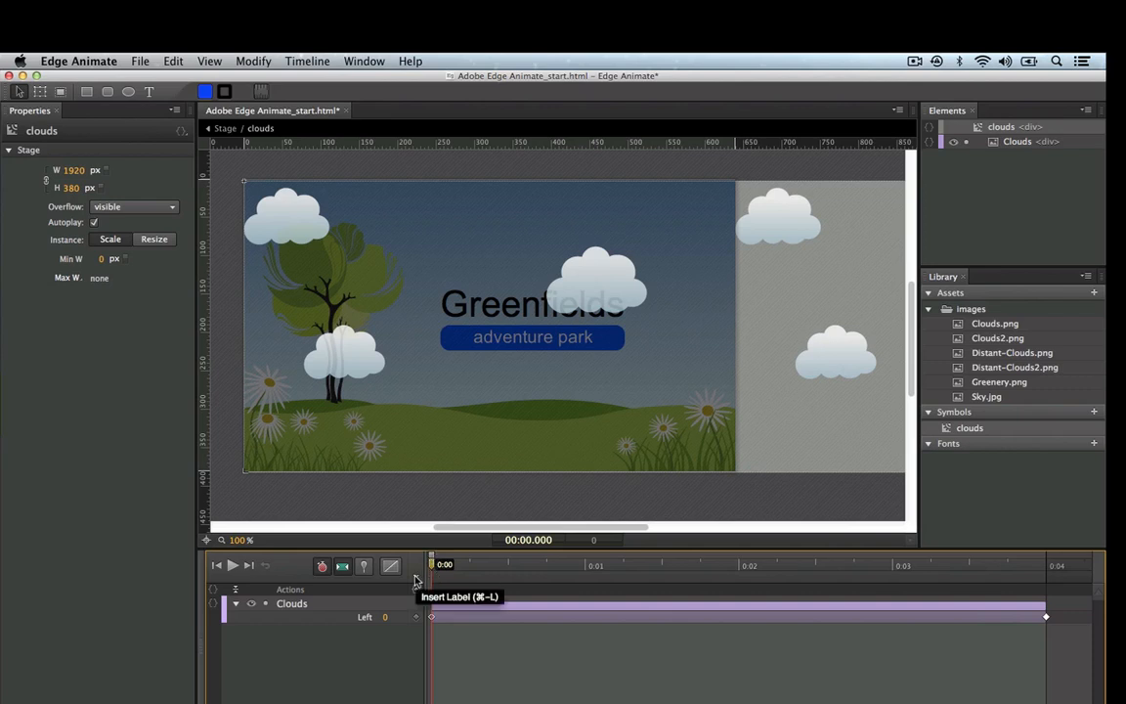
click(415, 581)
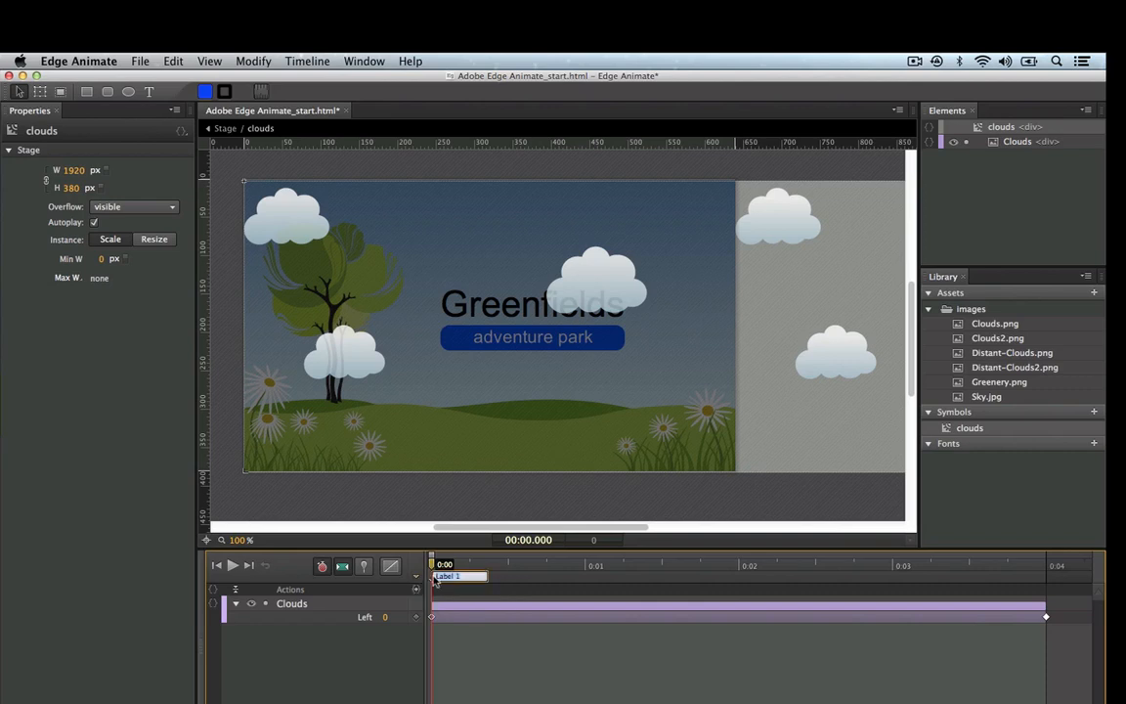
text(start)
key(Return)
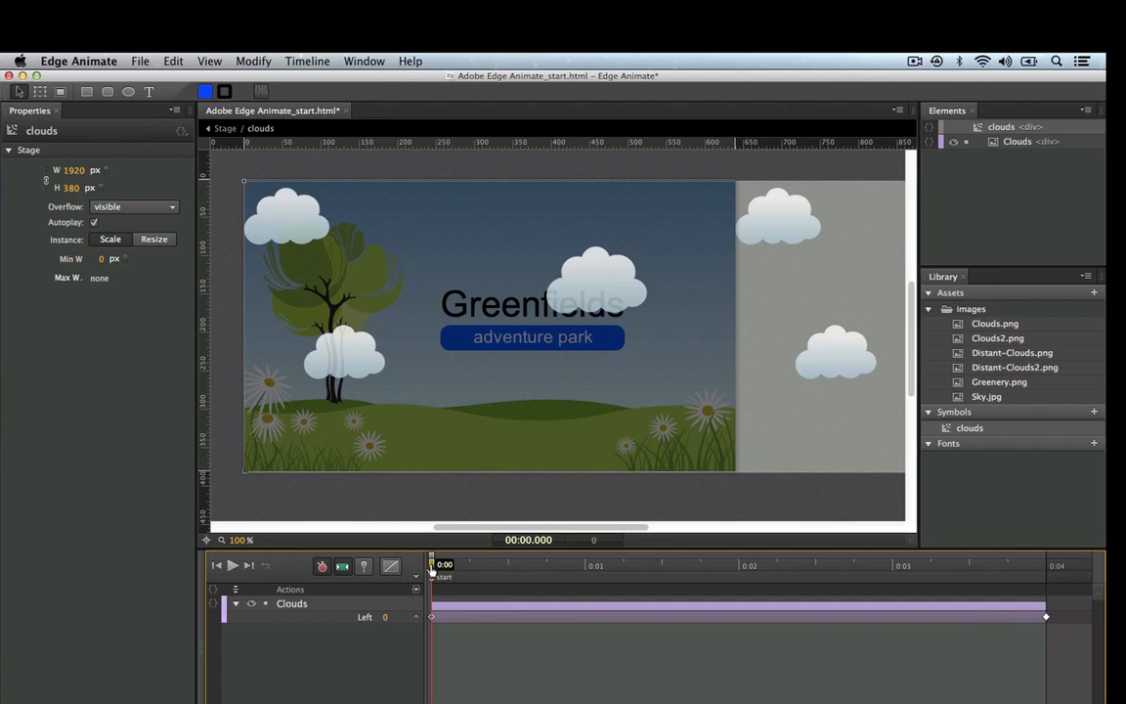
Add a trigger at 0:04 in the clouds symbol with a Play from action reading sym.play('start').
drag(433, 566, 575, 567)
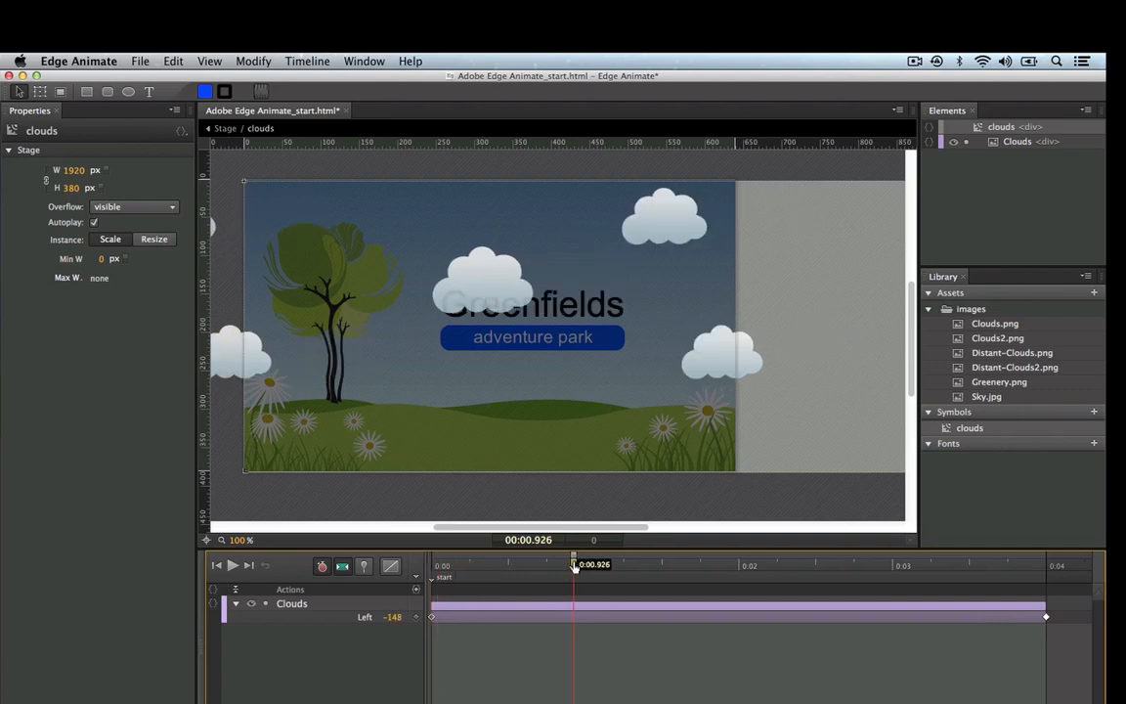
drag(575, 566, 549, 574)
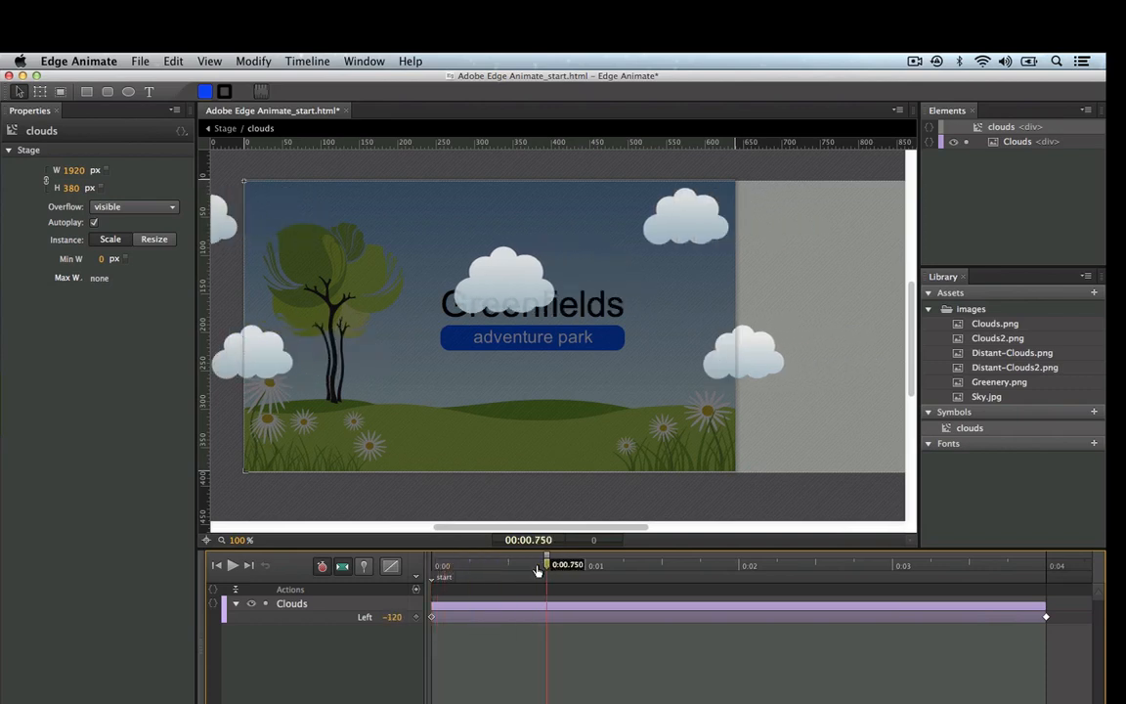
drag(548, 574, 1047, 568)
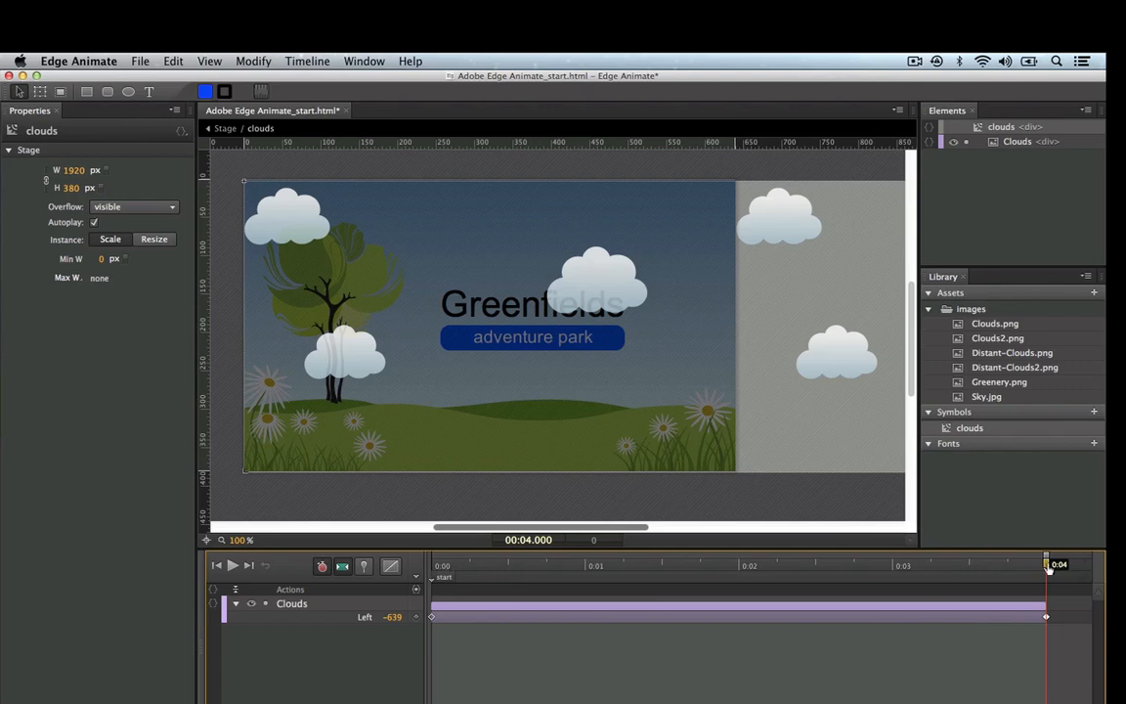
click(416, 592)
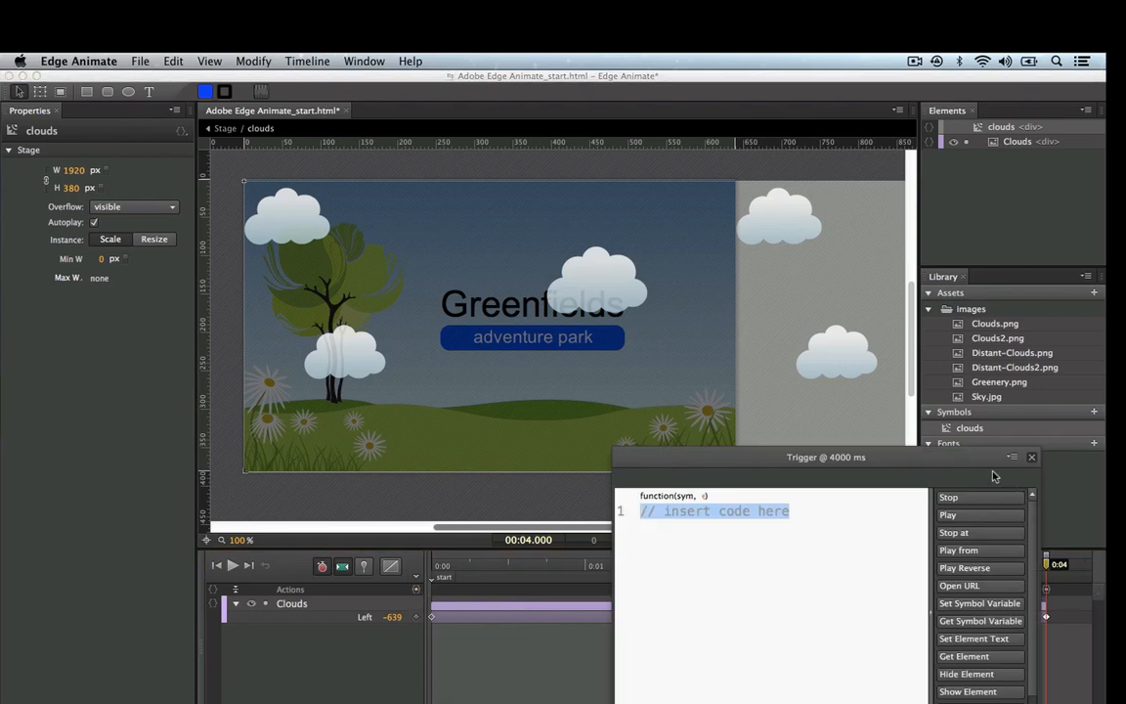
click(985, 552)
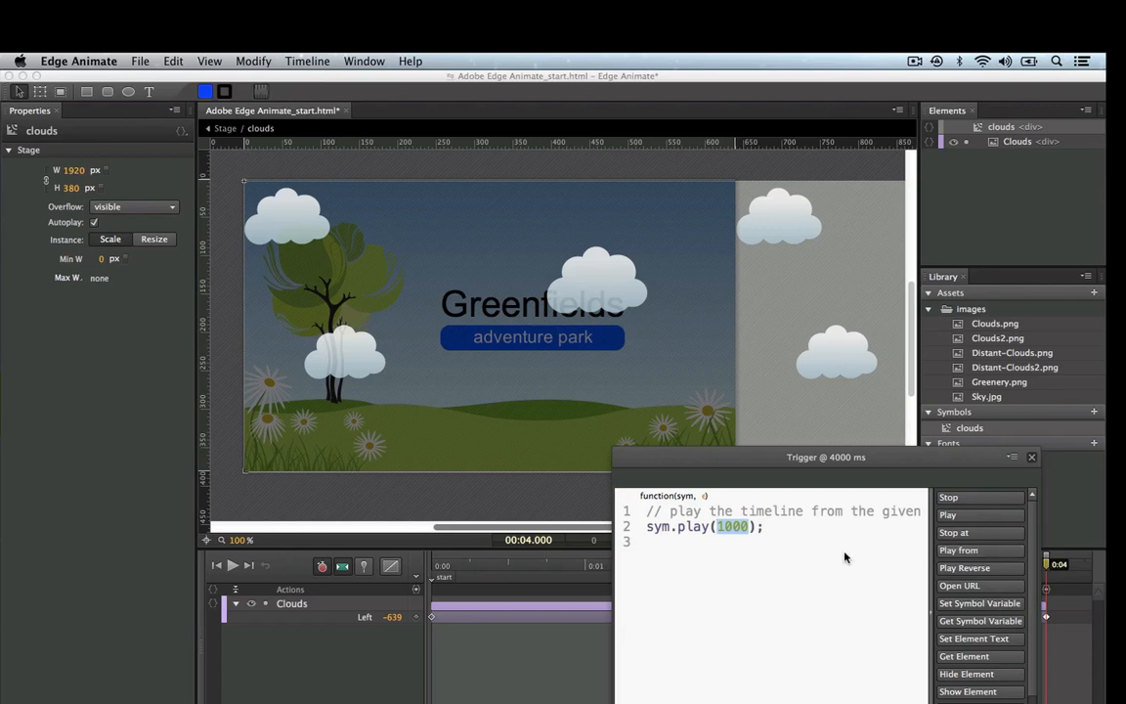
key(BackSpace)
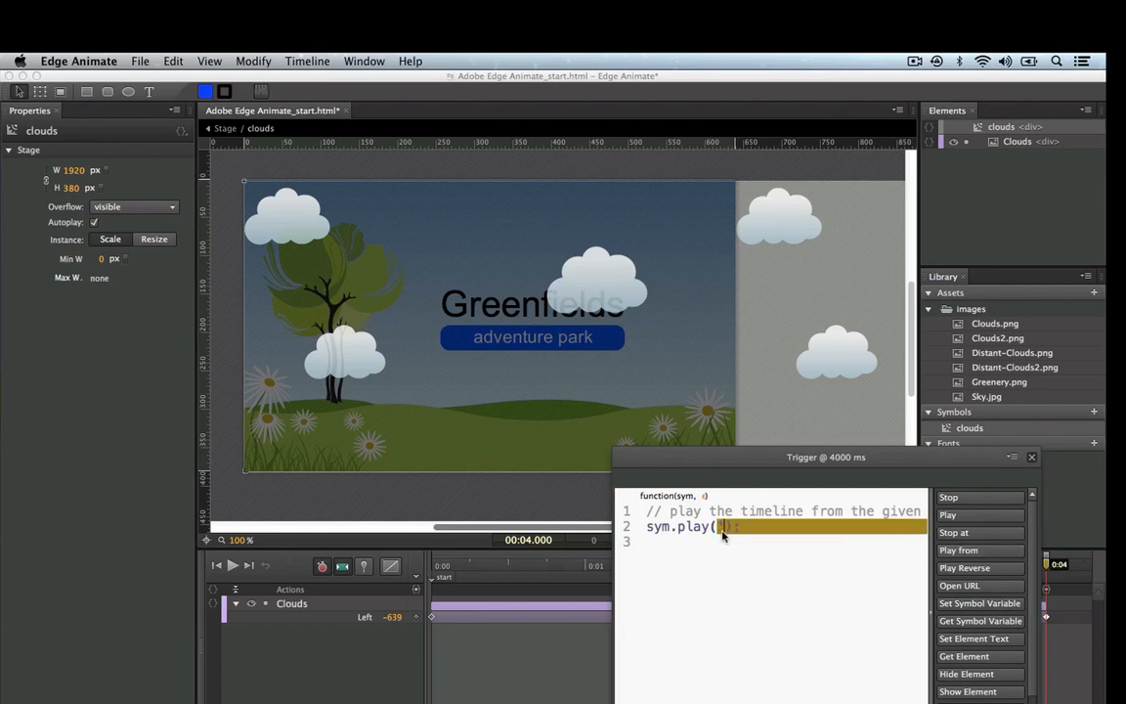
text('start')
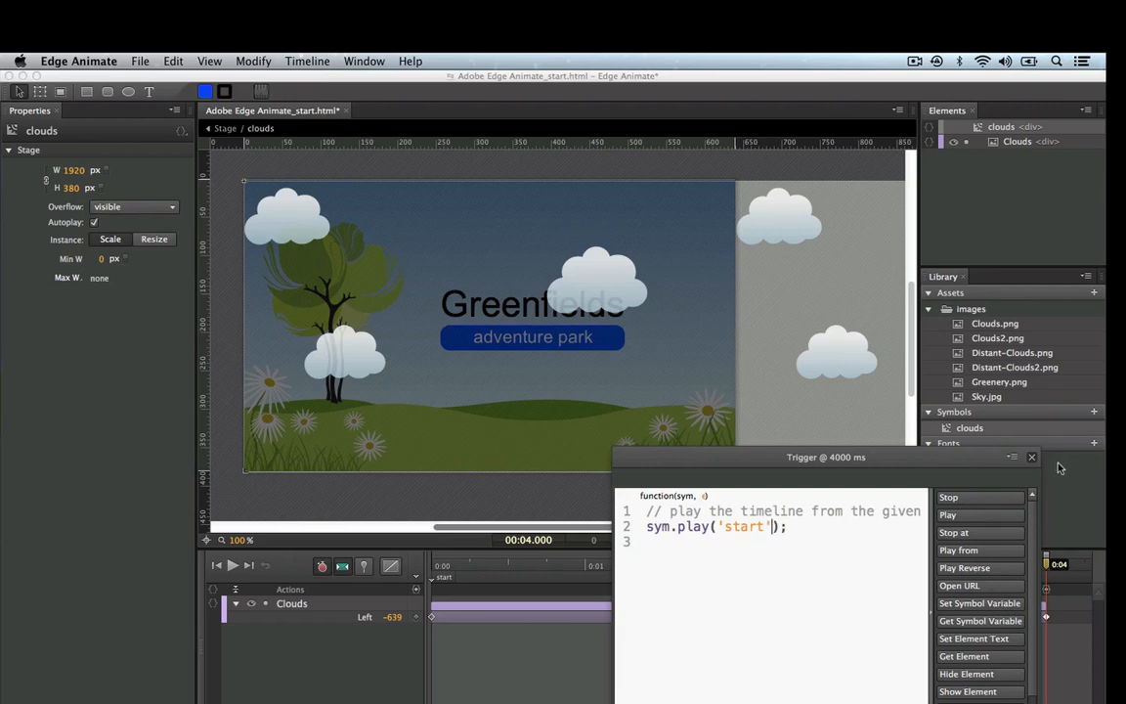
click(1031, 457)
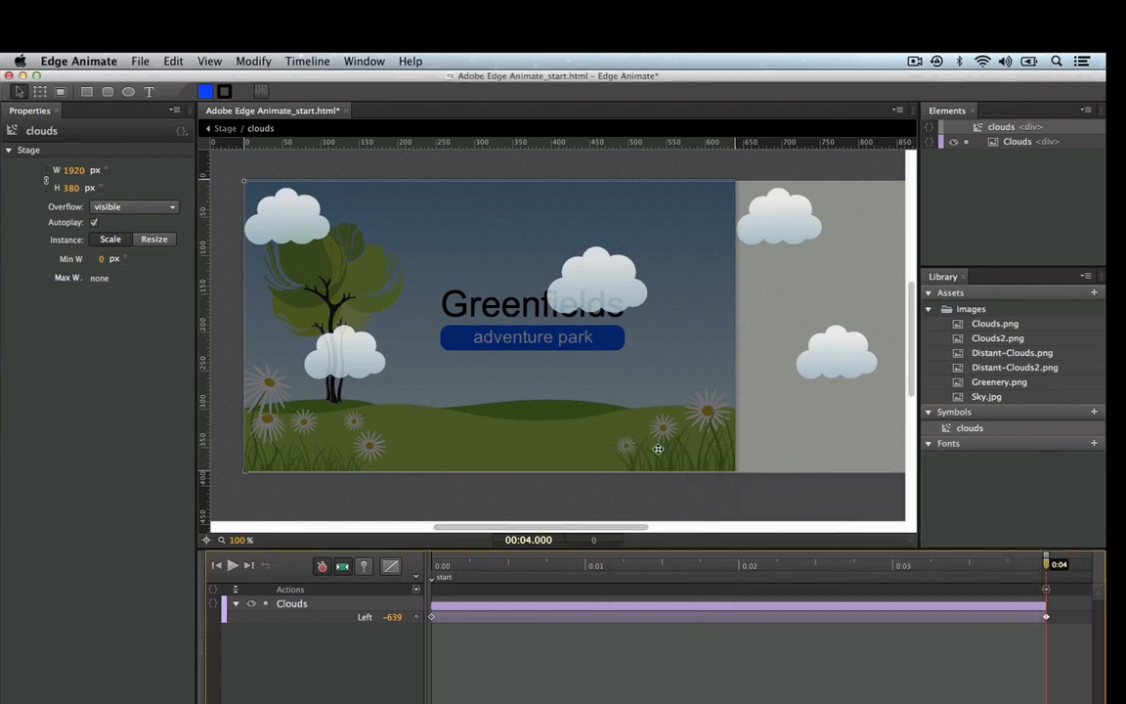
Preview the clouds animation in Chrome, close the preview tabs and return to Edge Animate.
key(super+Return)
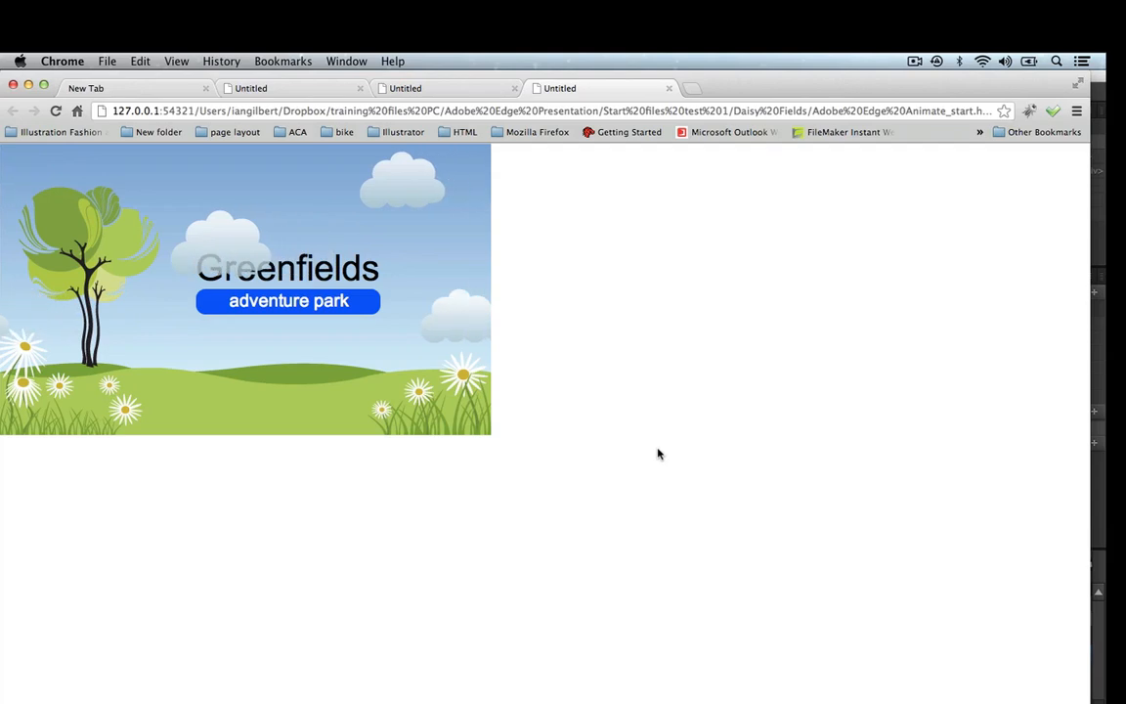
key(super+w)
key(super+w)
key(super+w)
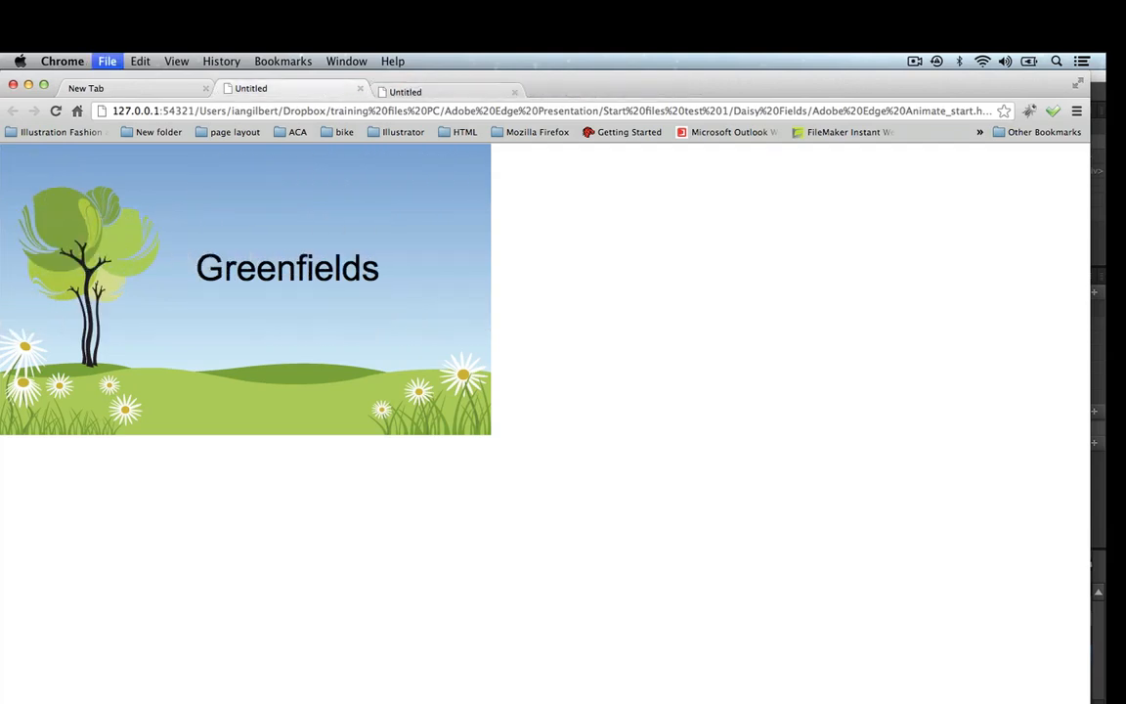
key(super+Tab)
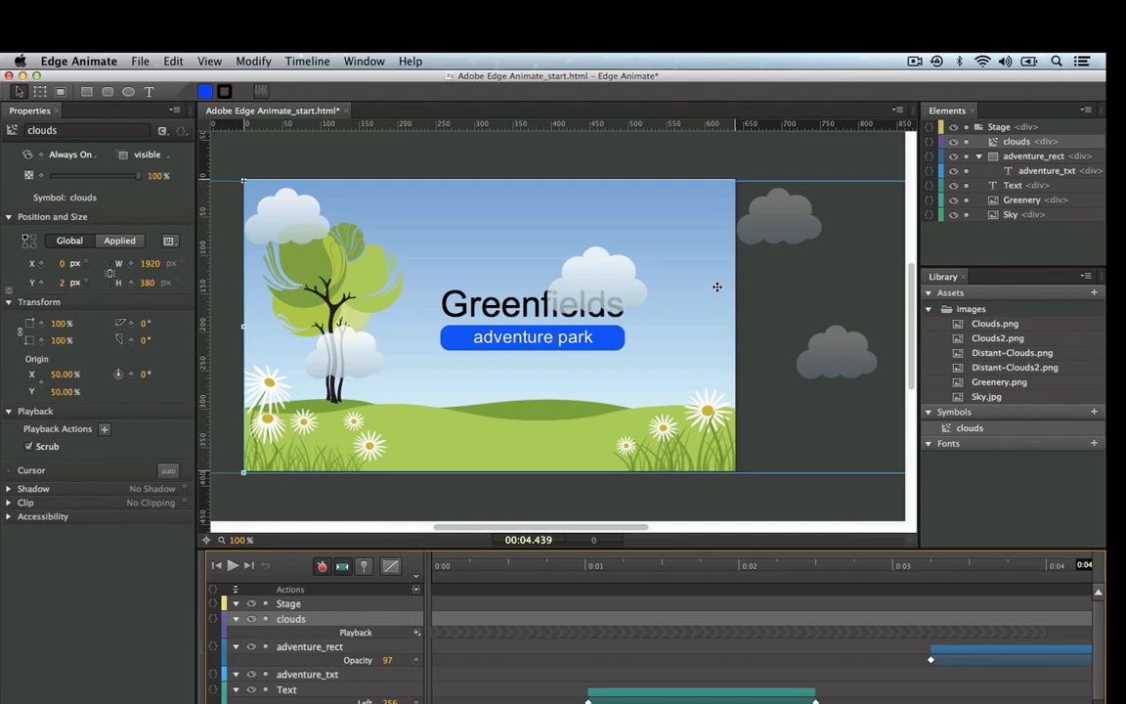
Inside the clouds symbol, extend the Clouds position transition to end at about 0:20 and align the loop trigger with its end.
double_click(790, 223)
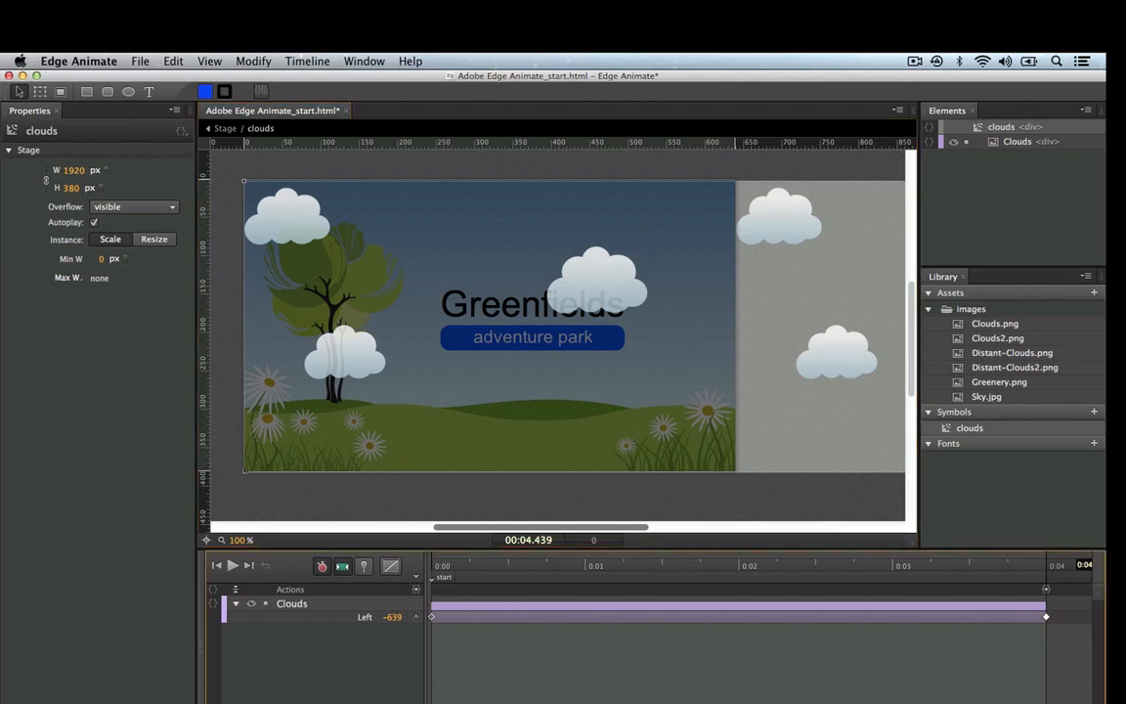
key(minus)
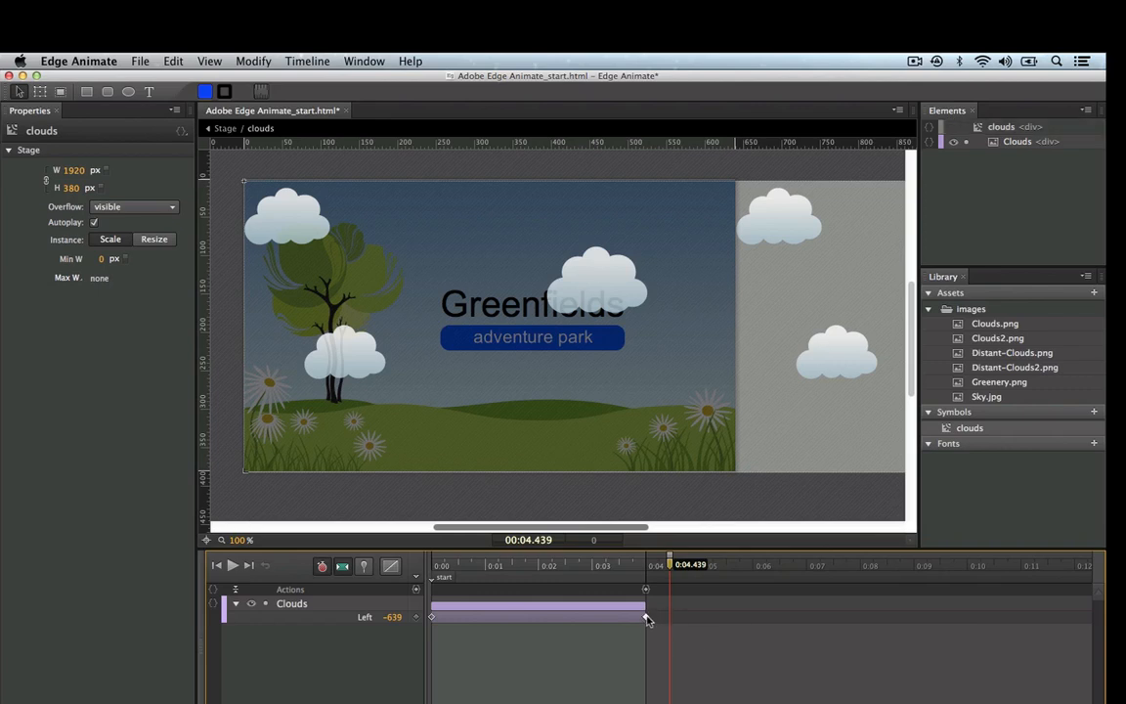
drag(643, 615, 1066, 617)
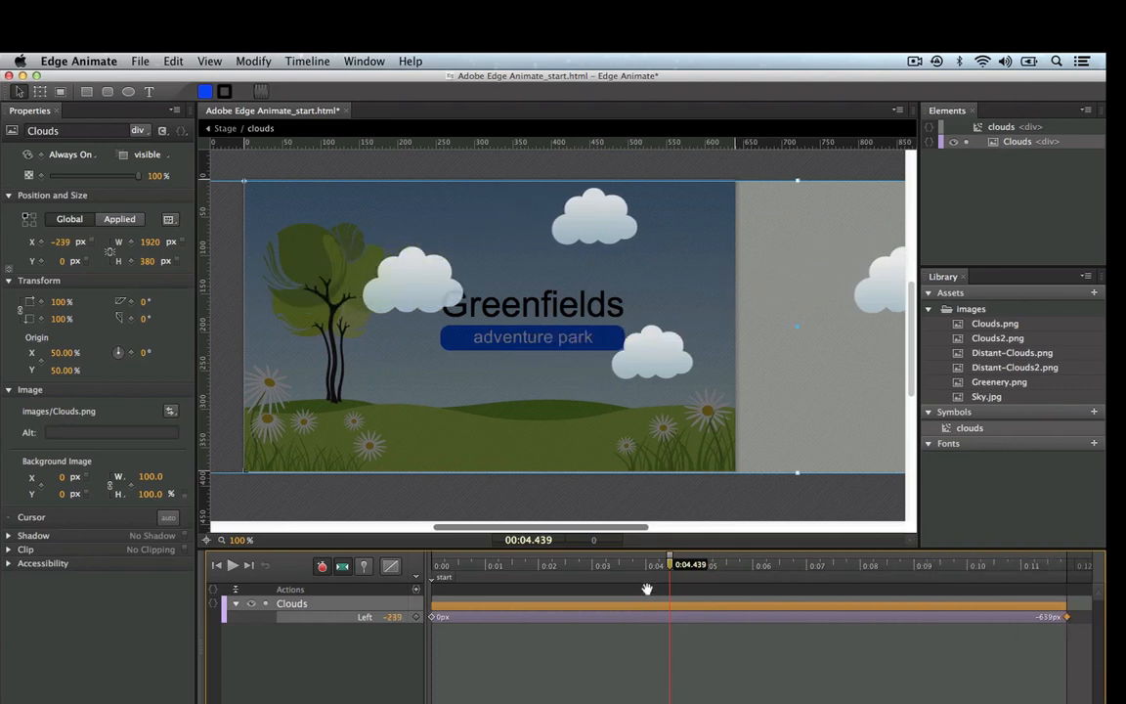
click(645, 631)
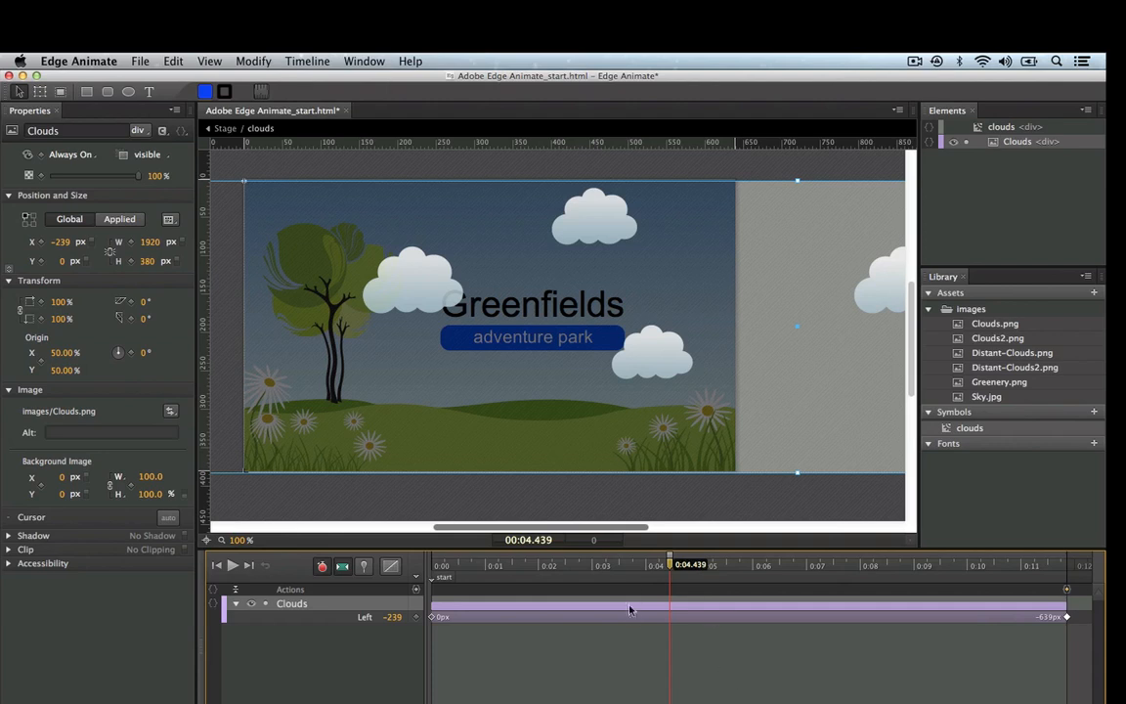
scroll(762, 625, right, 2)
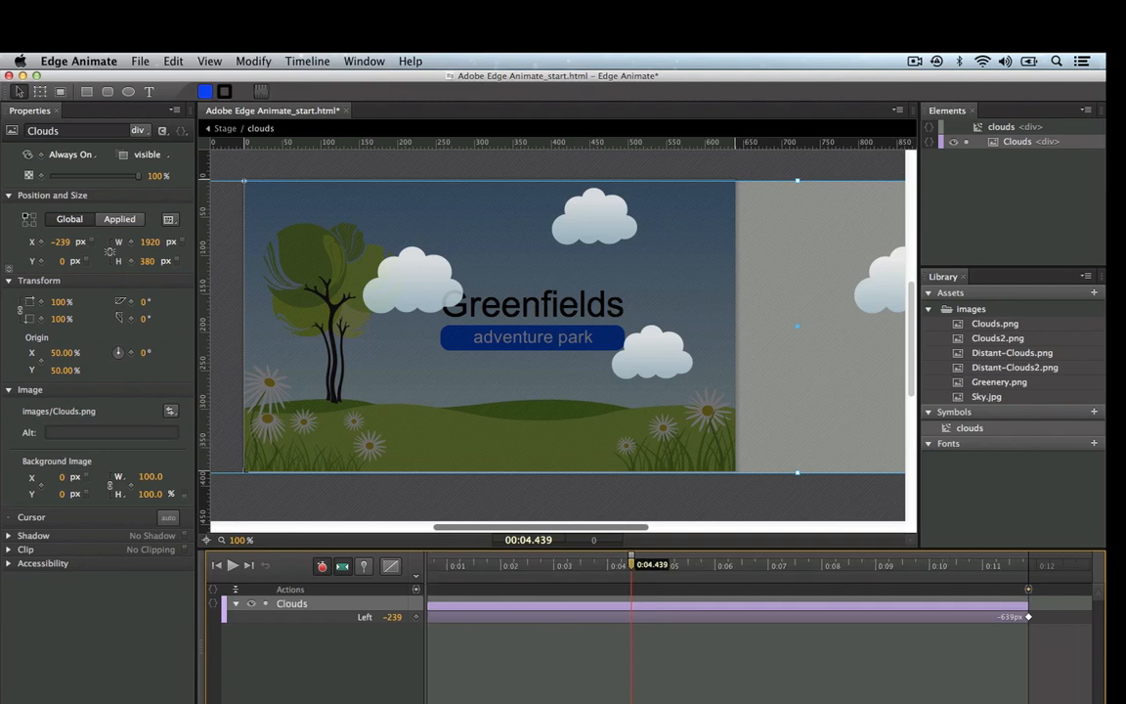
key(minus)
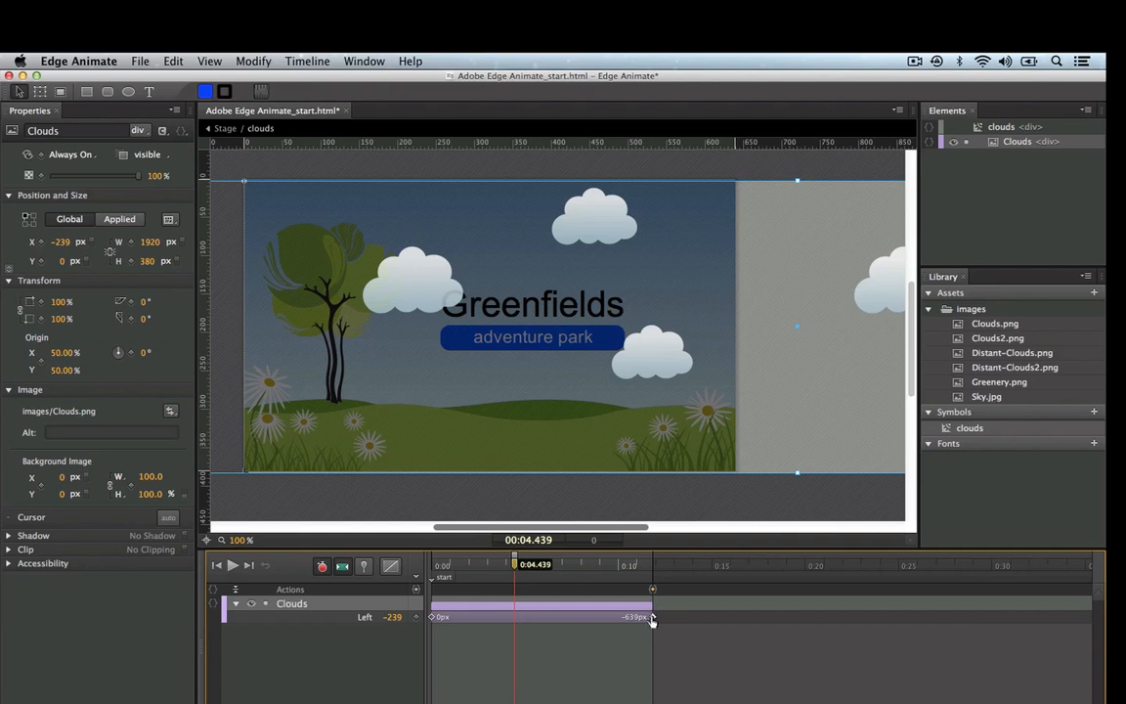
drag(652, 618, 803, 616)
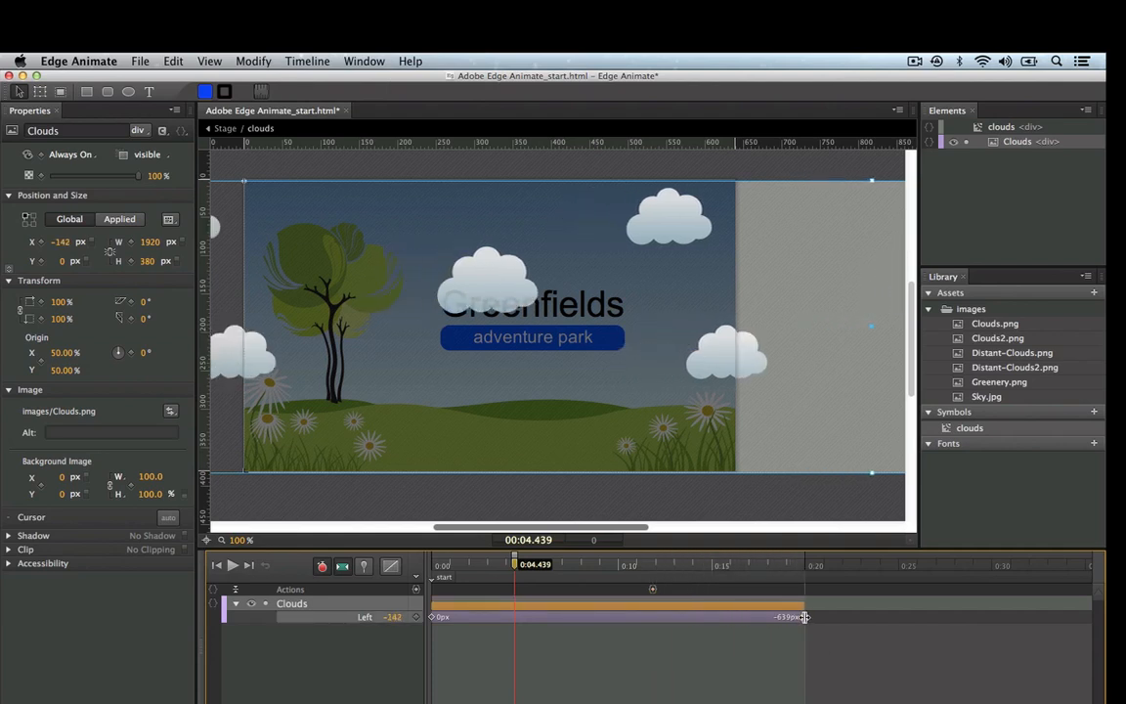
click(652, 589)
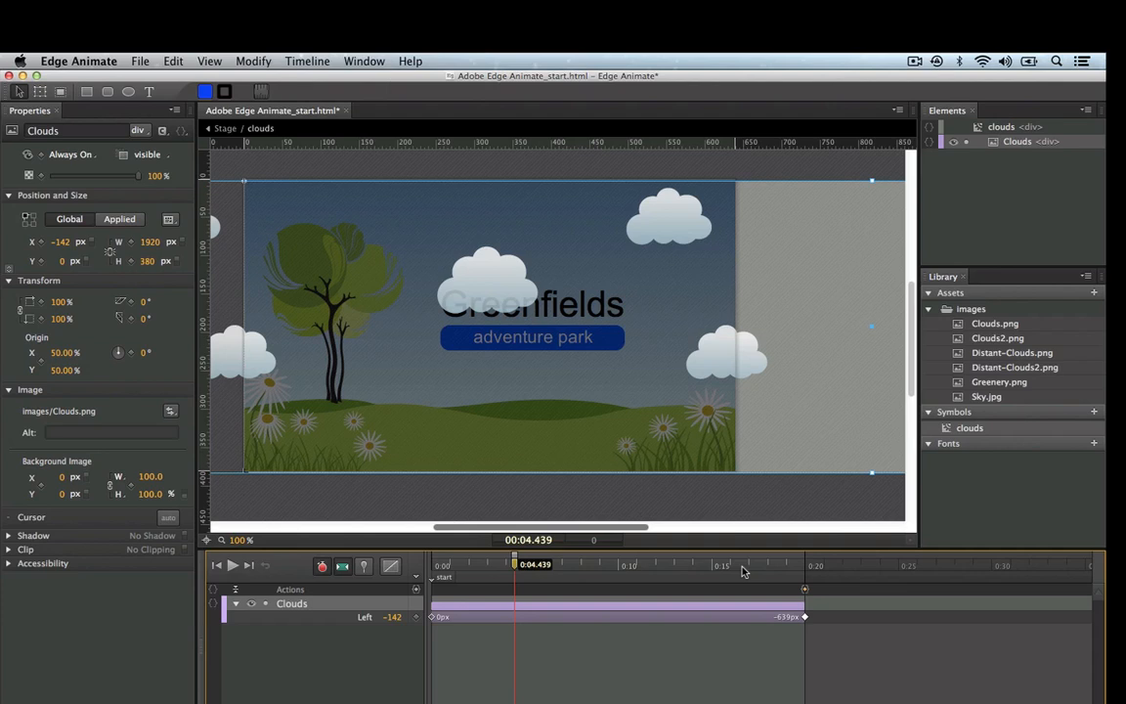
click(744, 505)
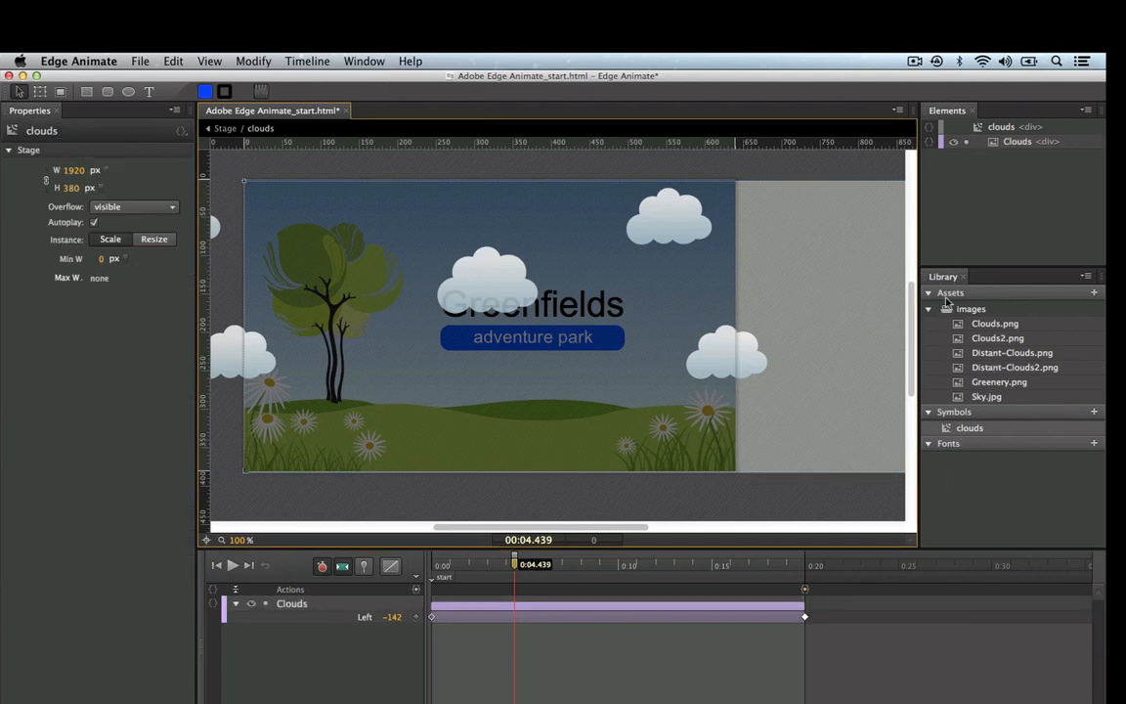
right_click(1002, 432)
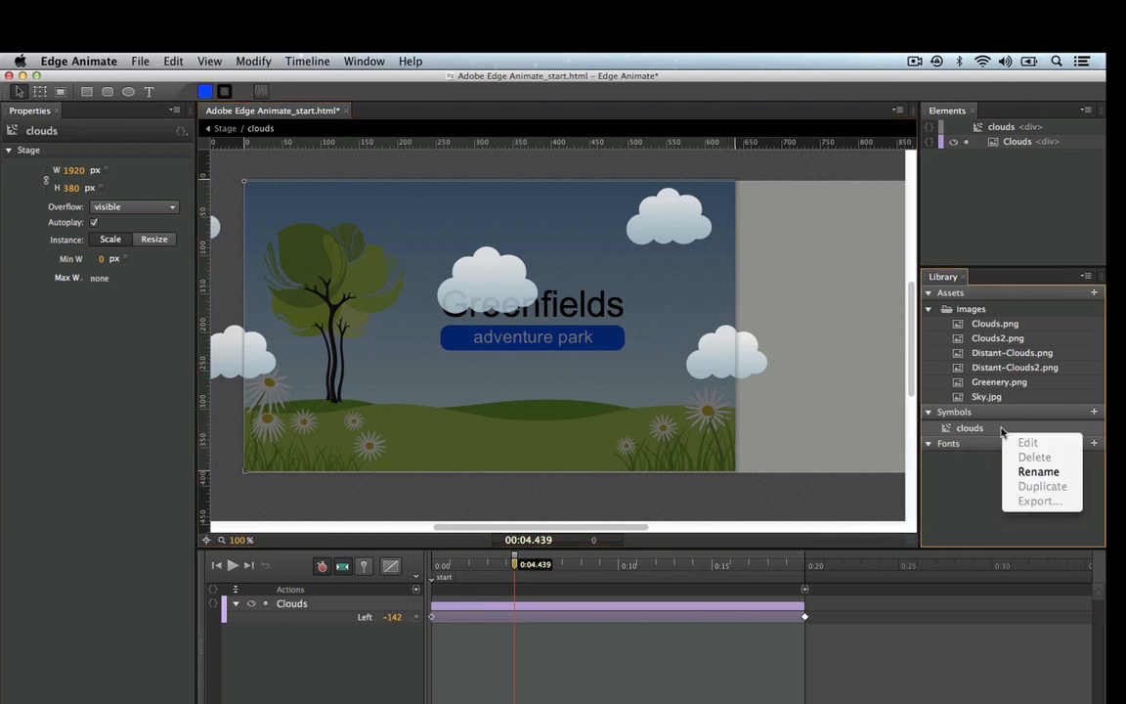
click(965, 431)
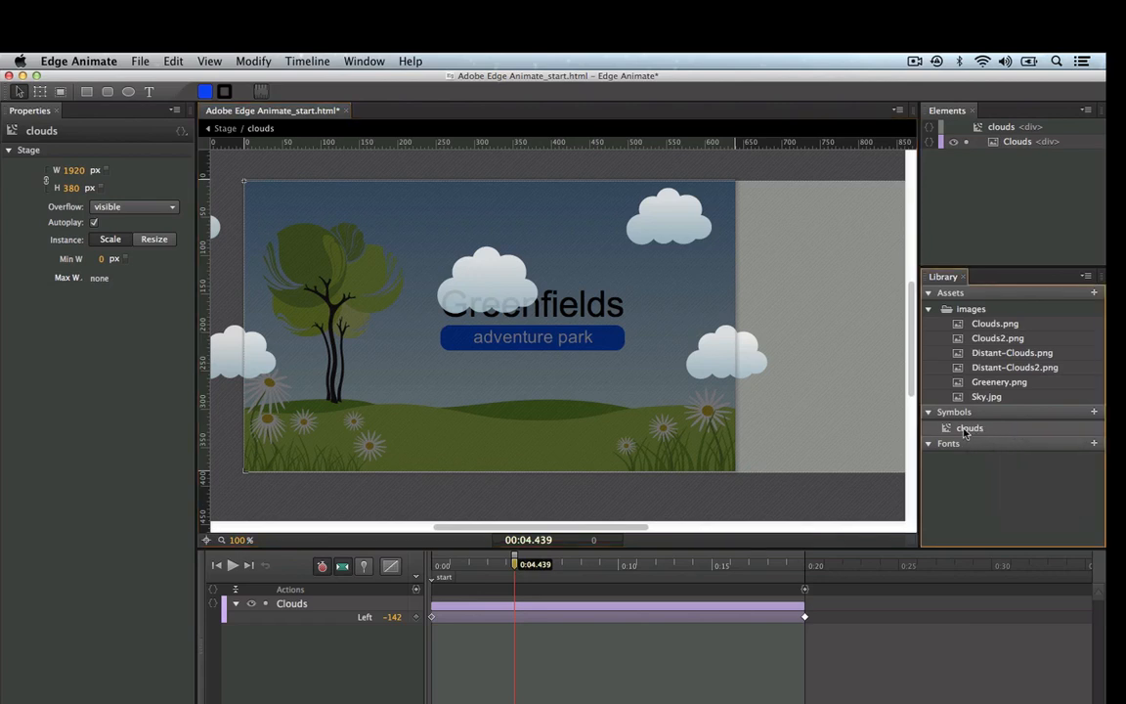
right_click(966, 431)
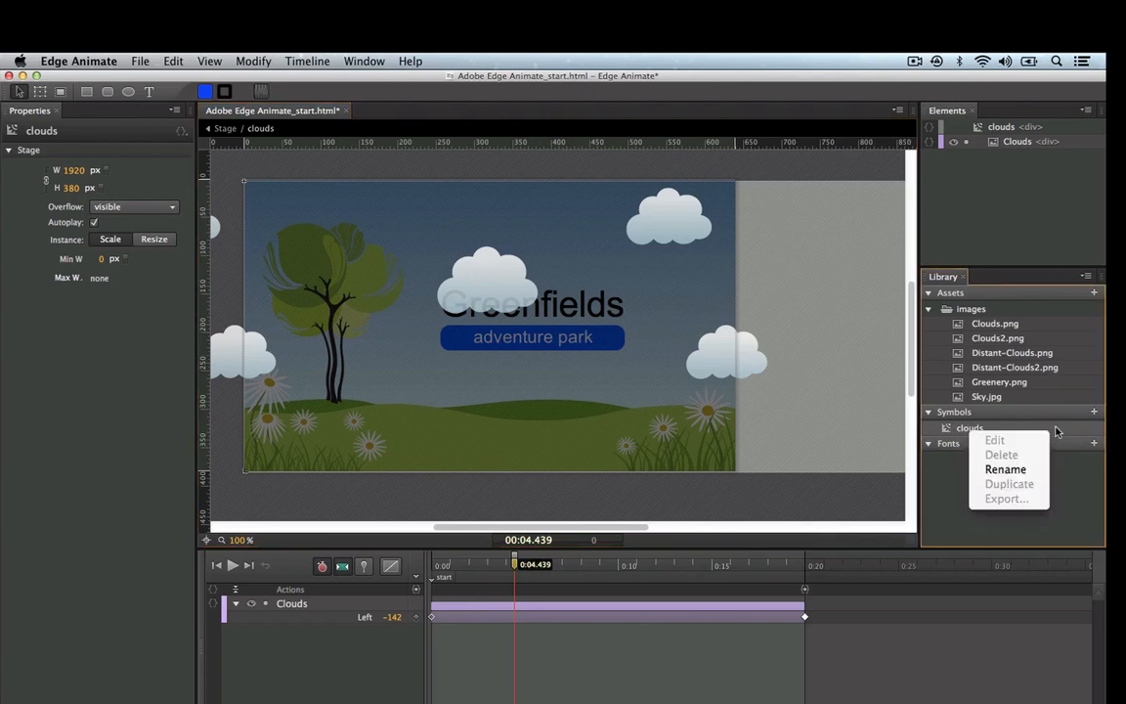
click(941, 389)
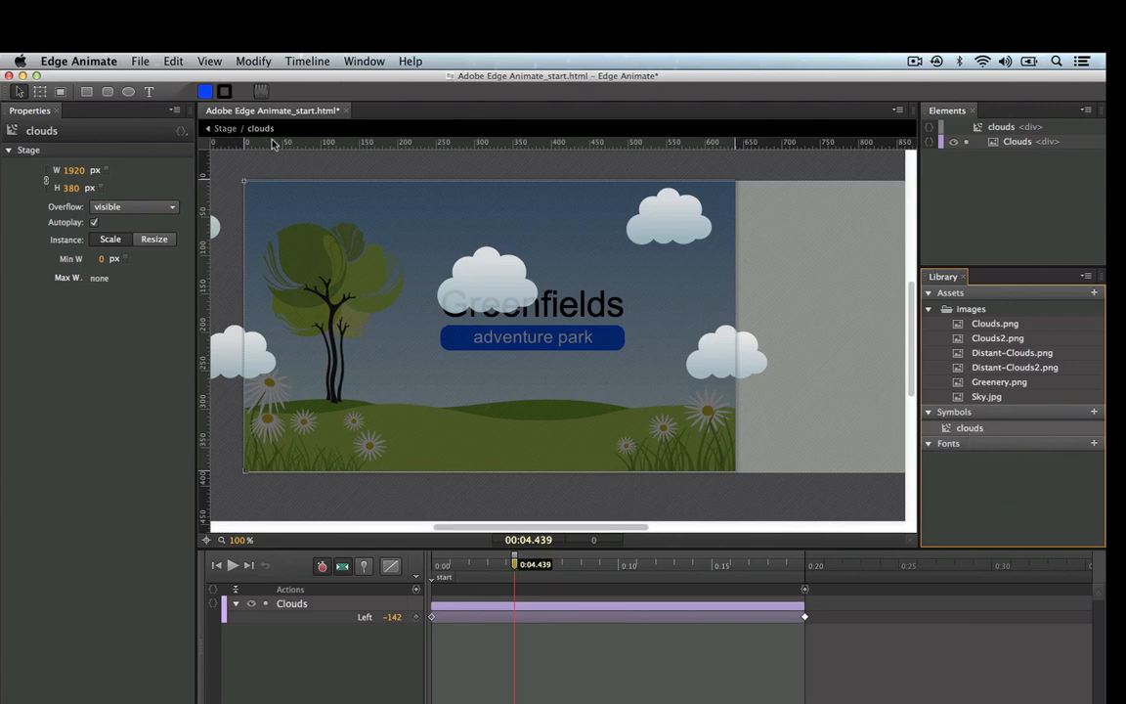
Exit the clouds symbol to the main Stage and look over the symbol's available options in the Library.
click(222, 132)
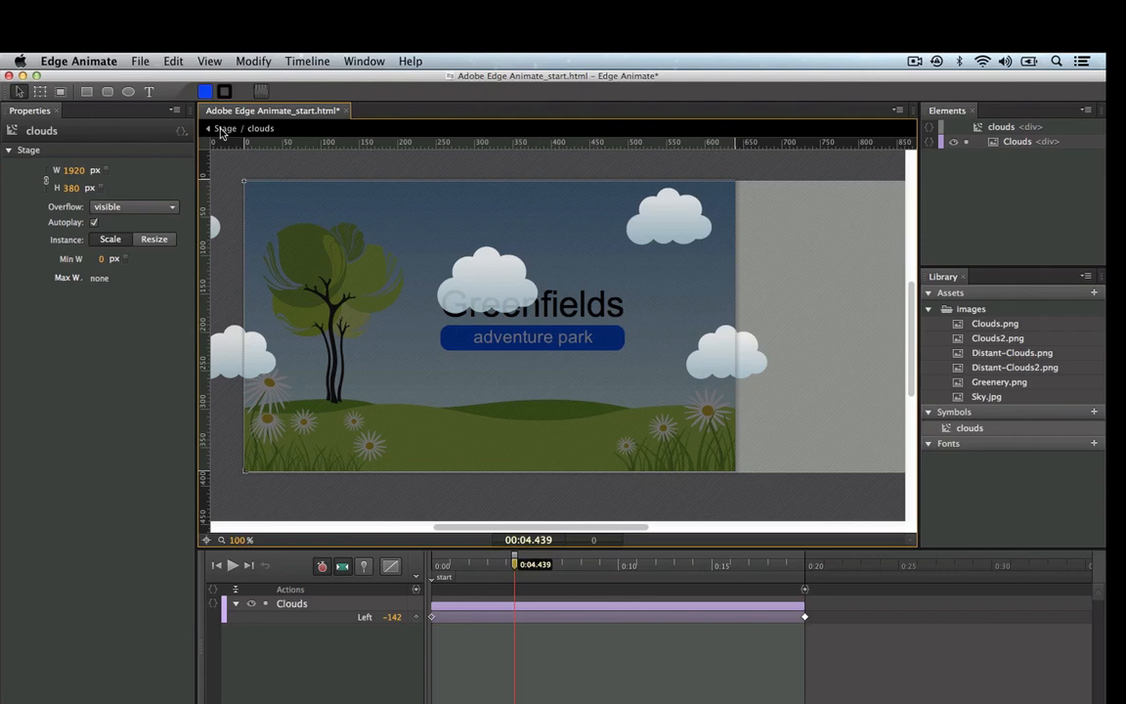
click(222, 133)
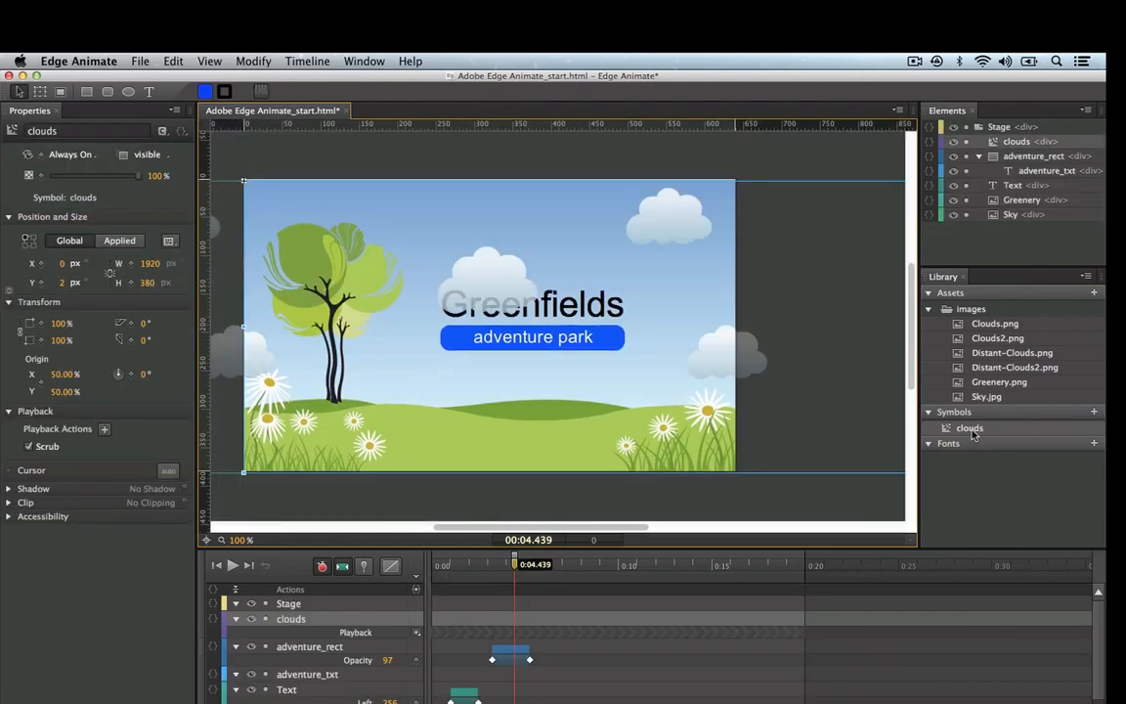
right_click(971, 432)
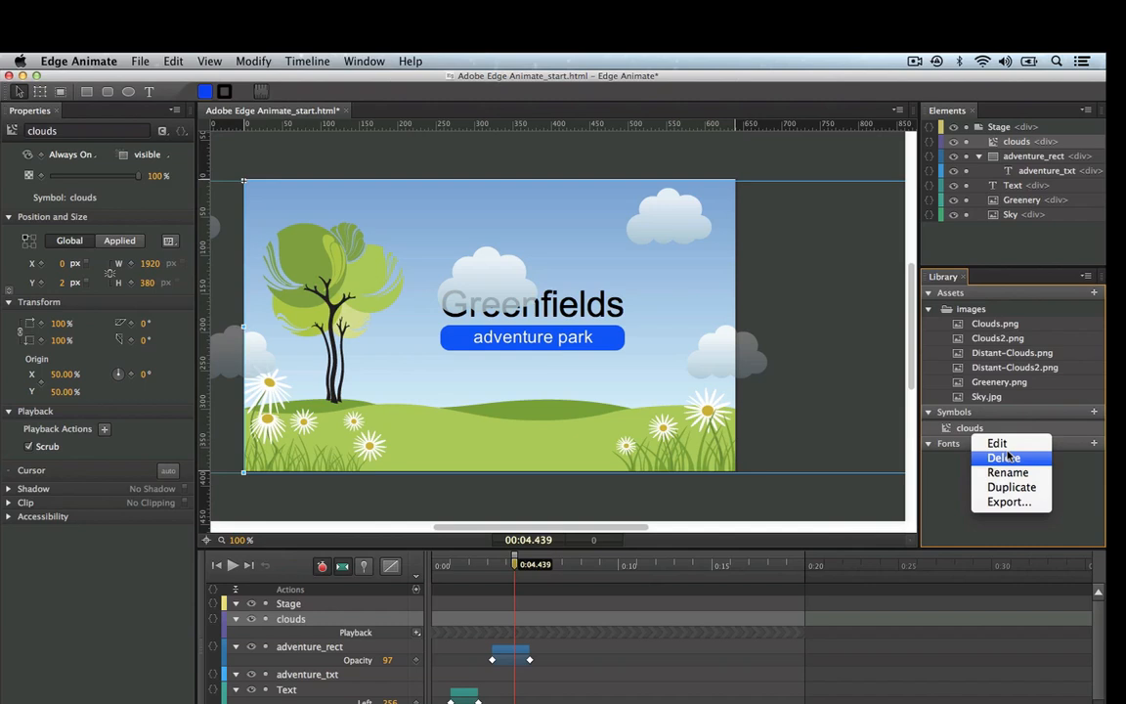
click(953, 482)
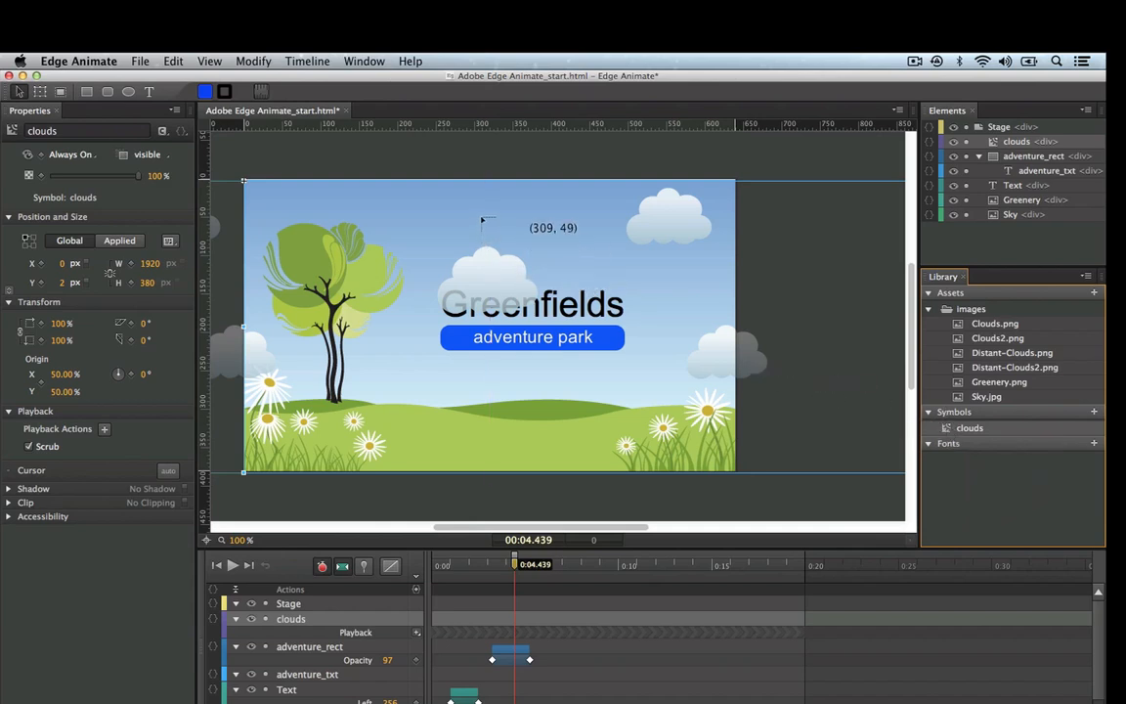
Place a second instance of the clouds symbol on the stage at X 308 px, Y 48 px, and delete it.
drag(481, 221, 479, 216)
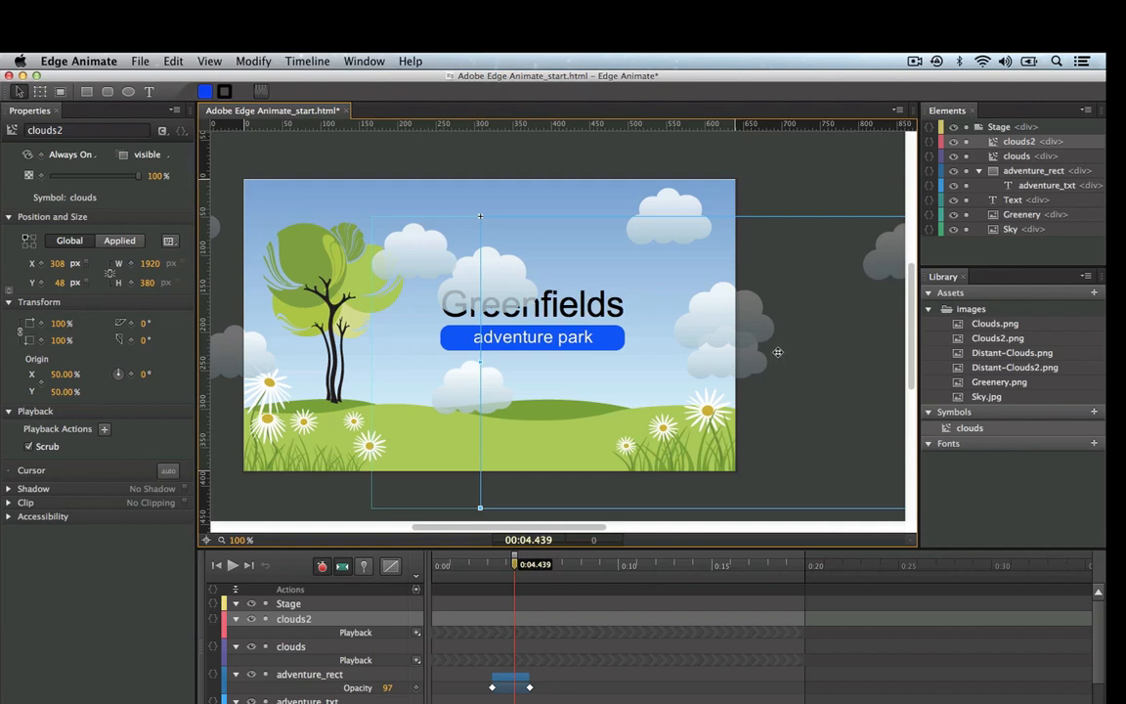
key(Delete)
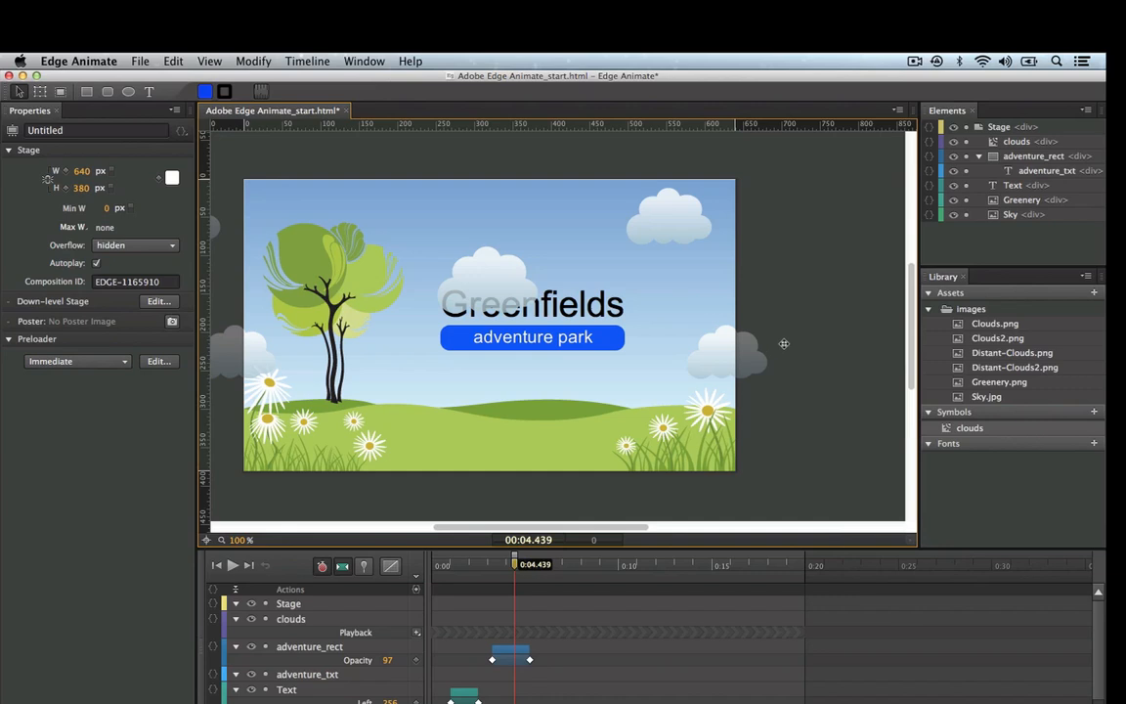
Import the symbol file Distant_Cloud_Animation.eglib from the Extras folder into the Library.
click(1094, 413)
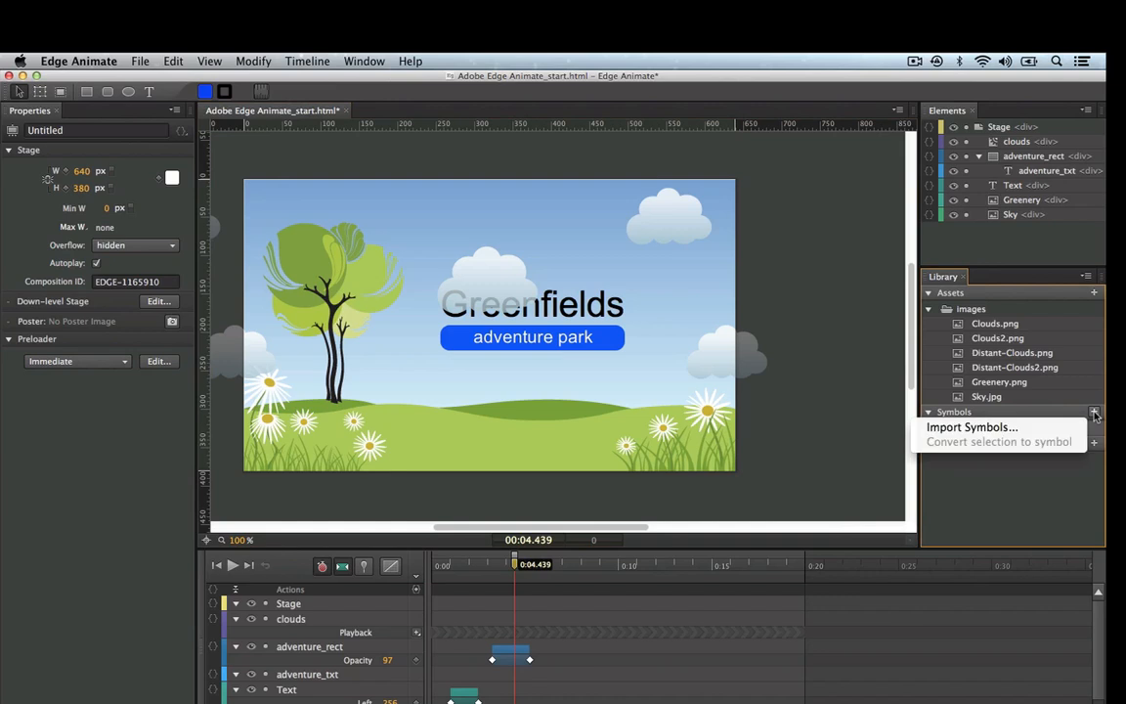
click(990, 428)
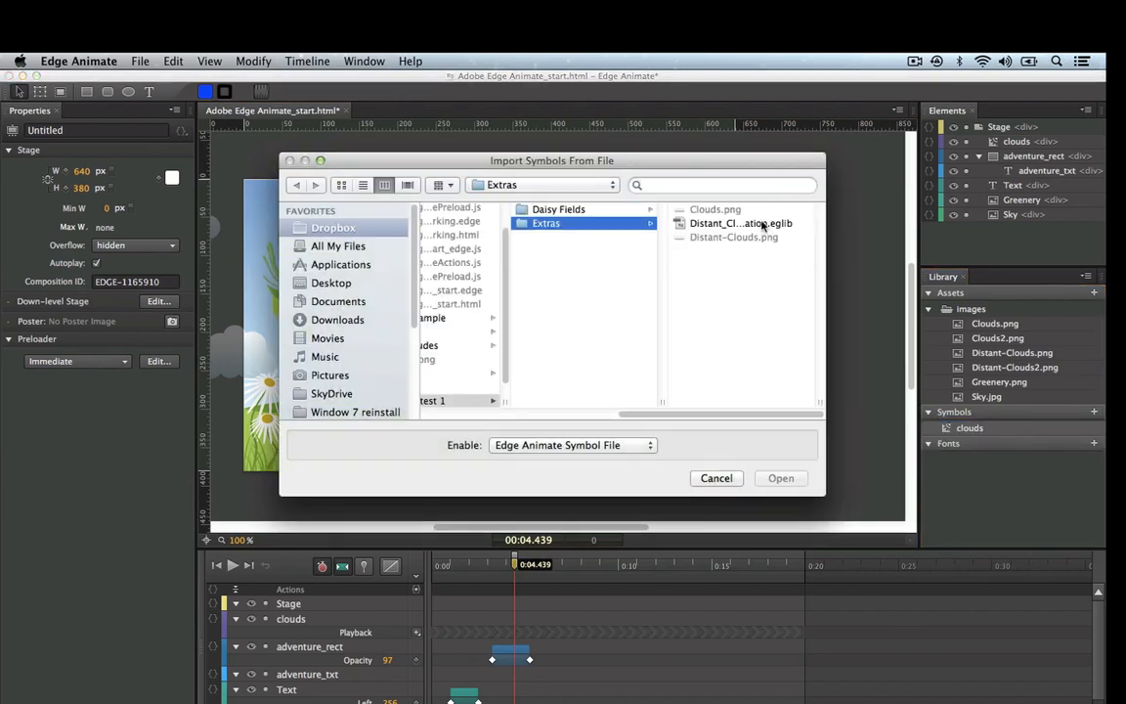
click(764, 224)
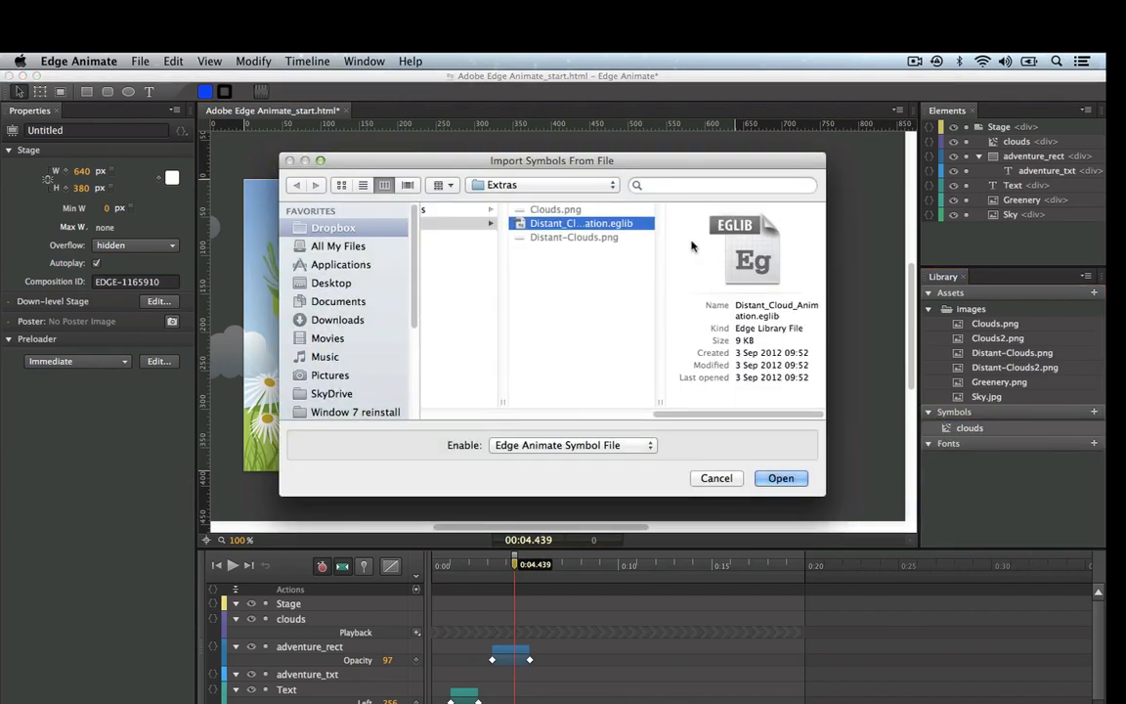
click(779, 478)
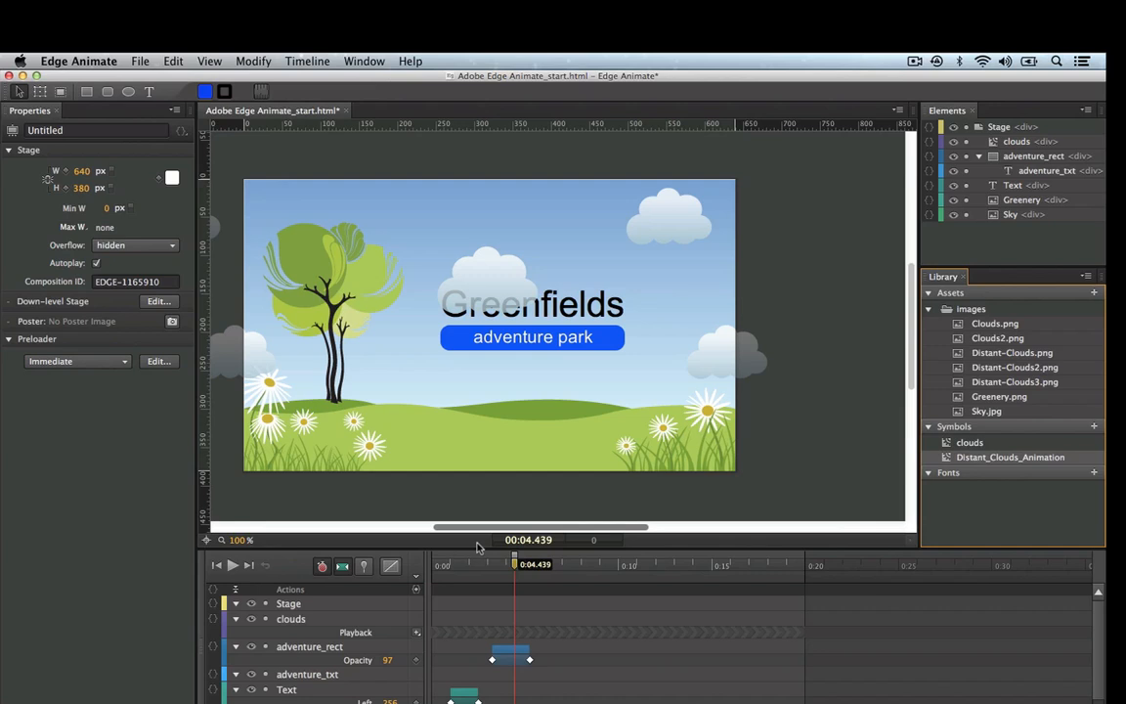
Place the Distant_Clouds_Animation symbol on the stage and position it at X -1244 px, Y 0 px.
key(super+minus)
key(super+minus)
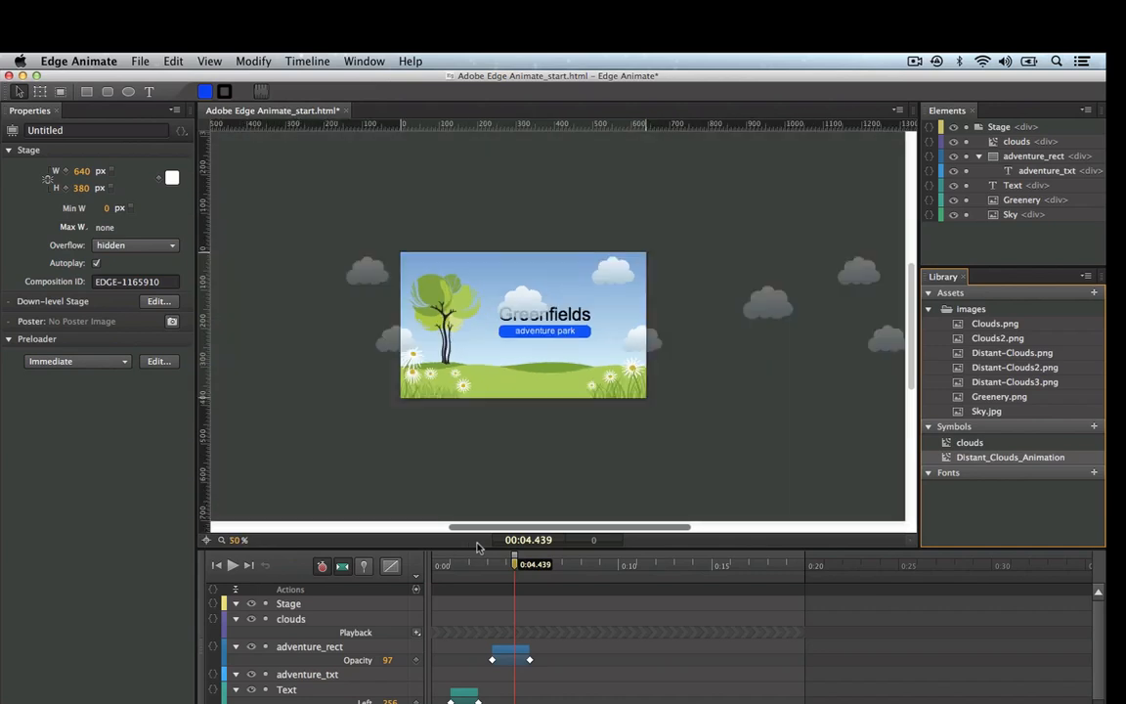
drag(1025, 457, 475, 280)
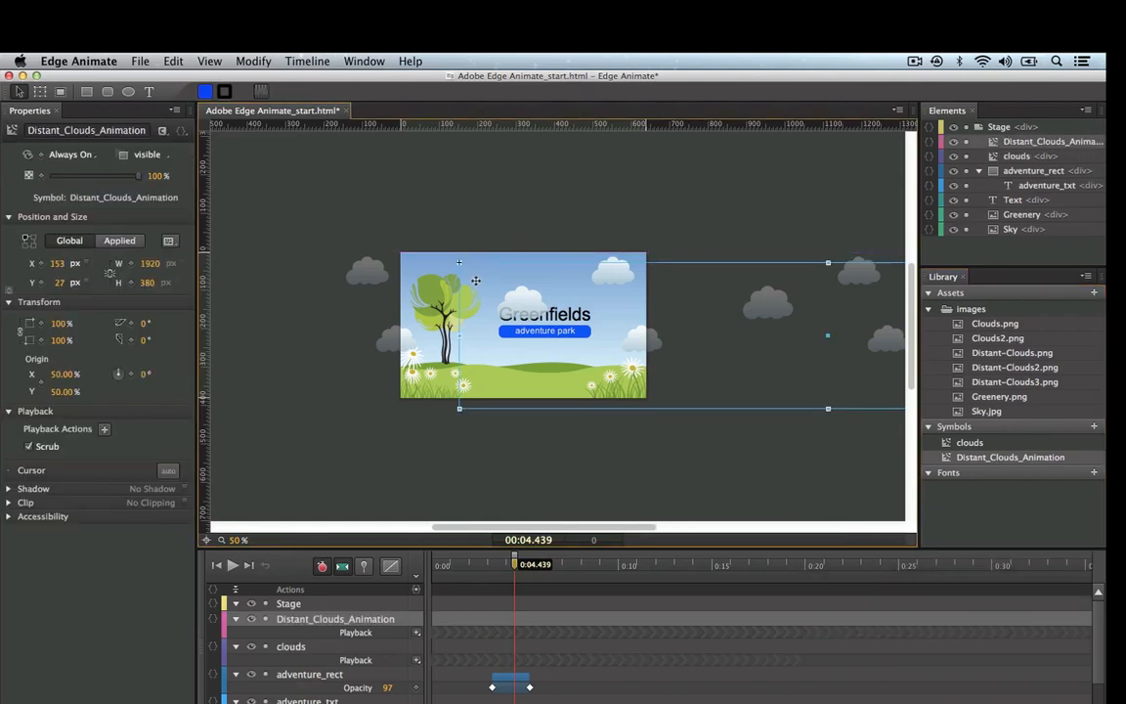
drag(840, 262, 611, 157)
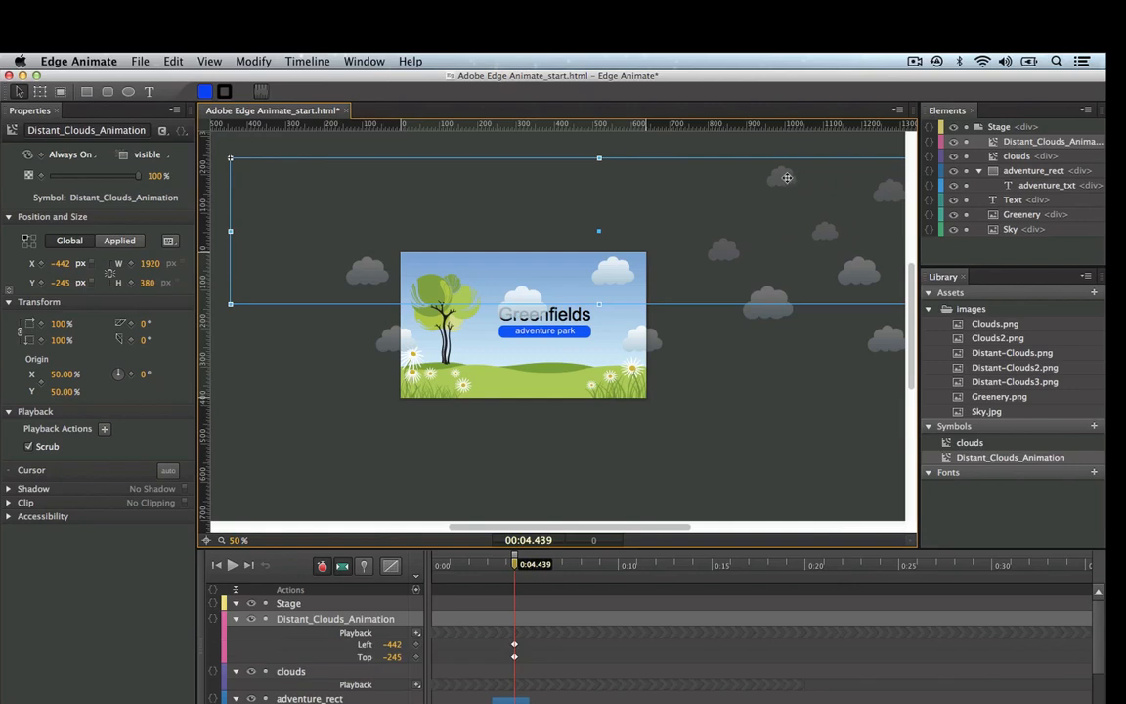
drag(786, 177, 477, 272)
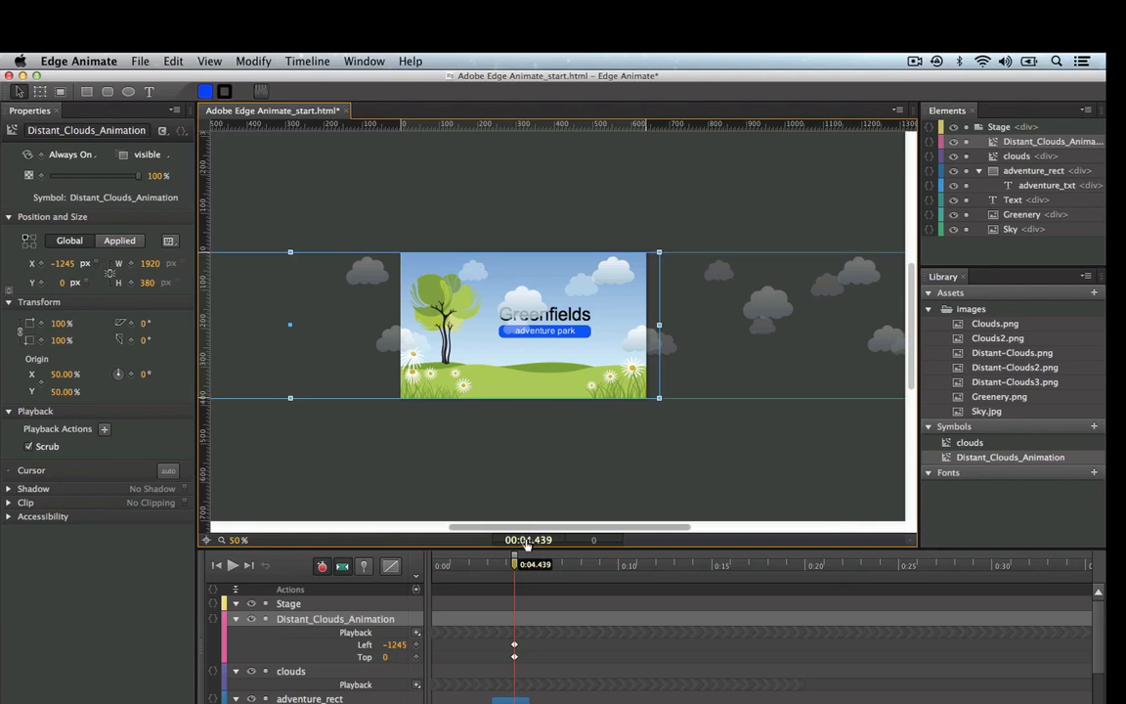
drag(478, 533, 448, 533)
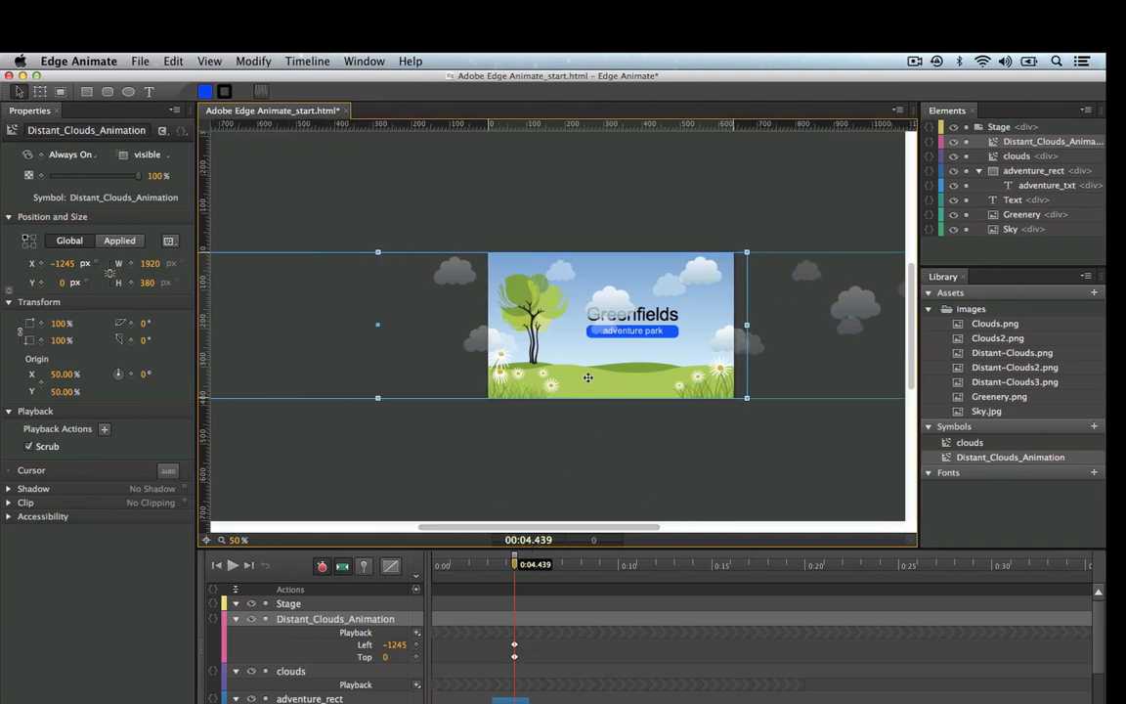
scroll(588, 377, up, 5)
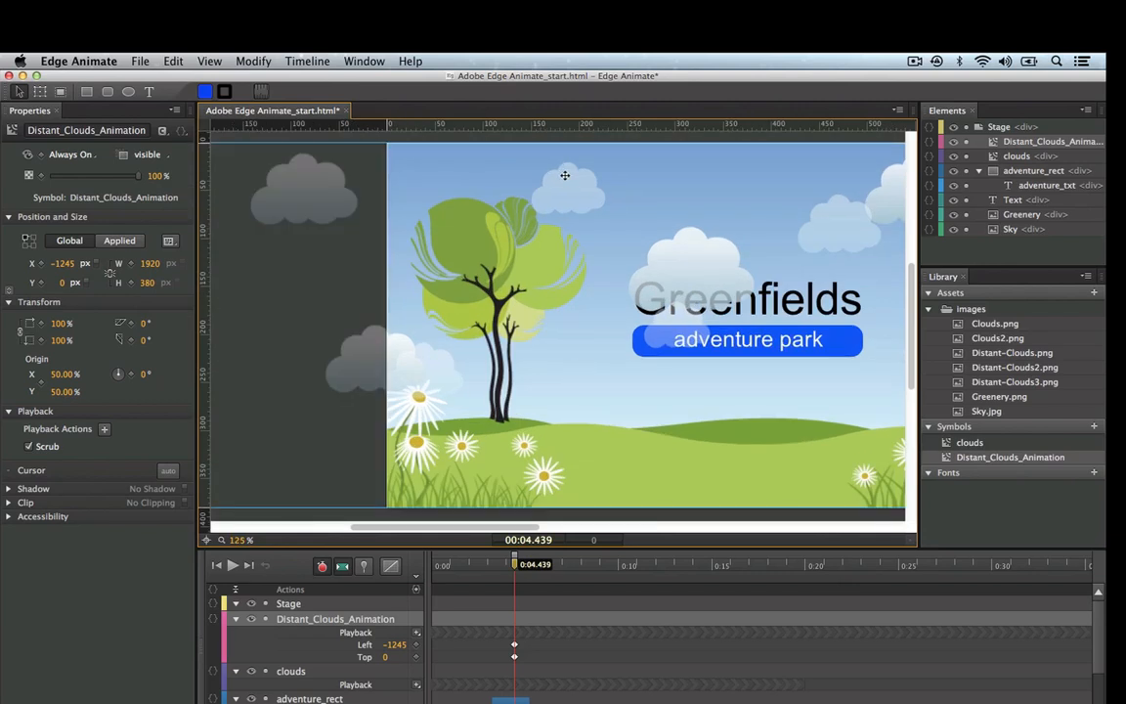
drag(565, 175, 563, 175)
Preview the banner with the distant clouds in Chrome, close the preview tab and return to Edge Animate.
key(super+Return)
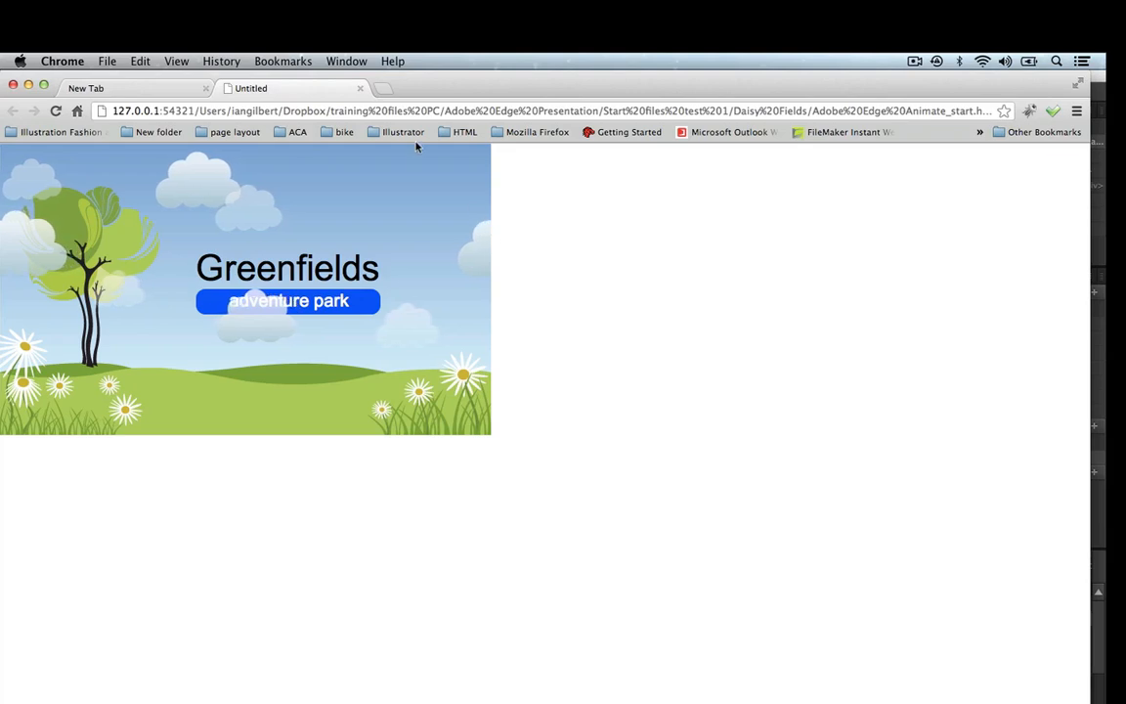
click(359, 89)
key(super+Tab)
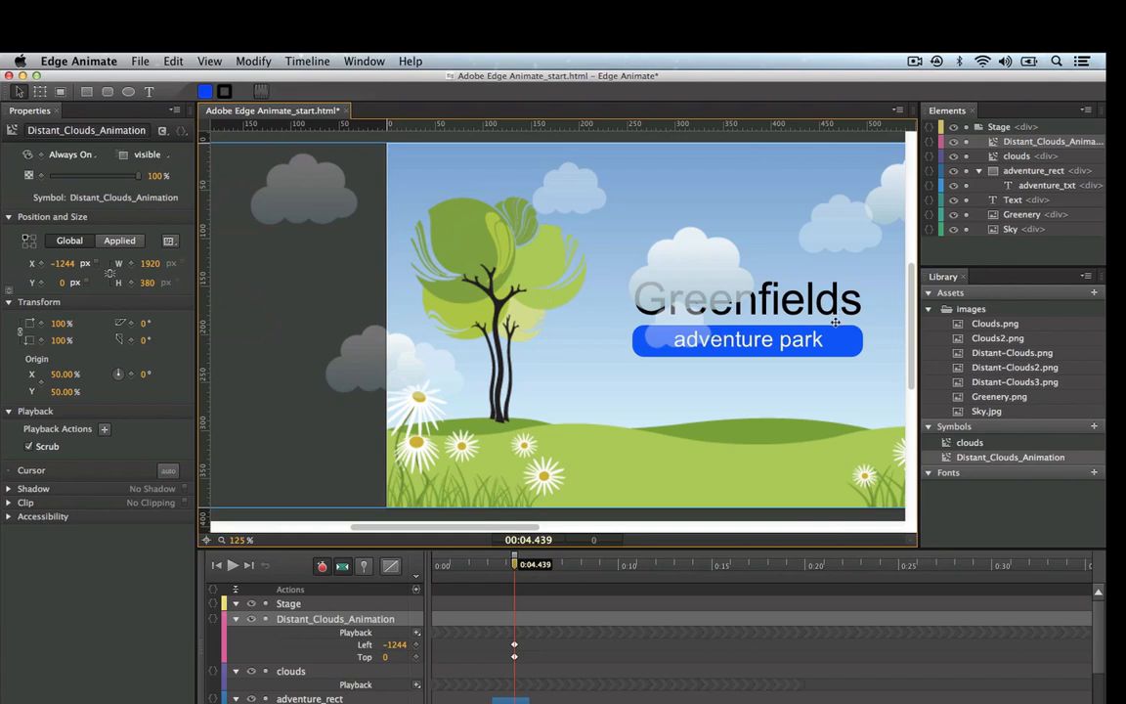
Reorder the elements so clouds and then Distant_Clouds_Animation sit beneath Greenery and above Sky.
click(1046, 146)
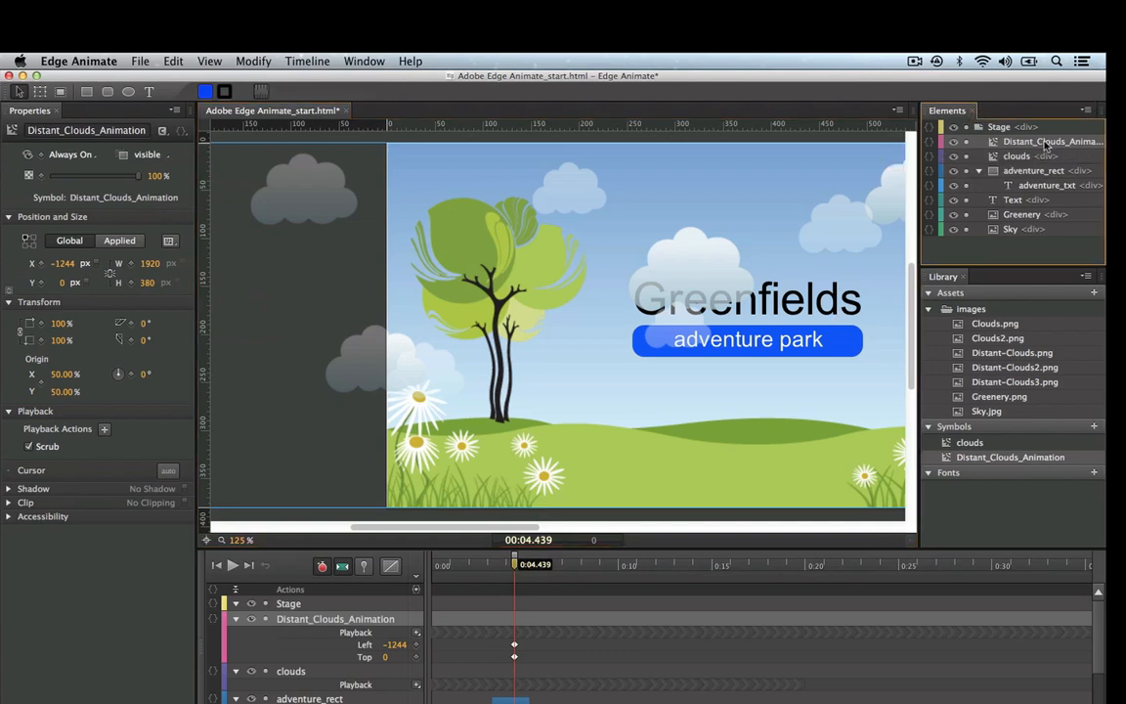
drag(1046, 145, 1039, 226)
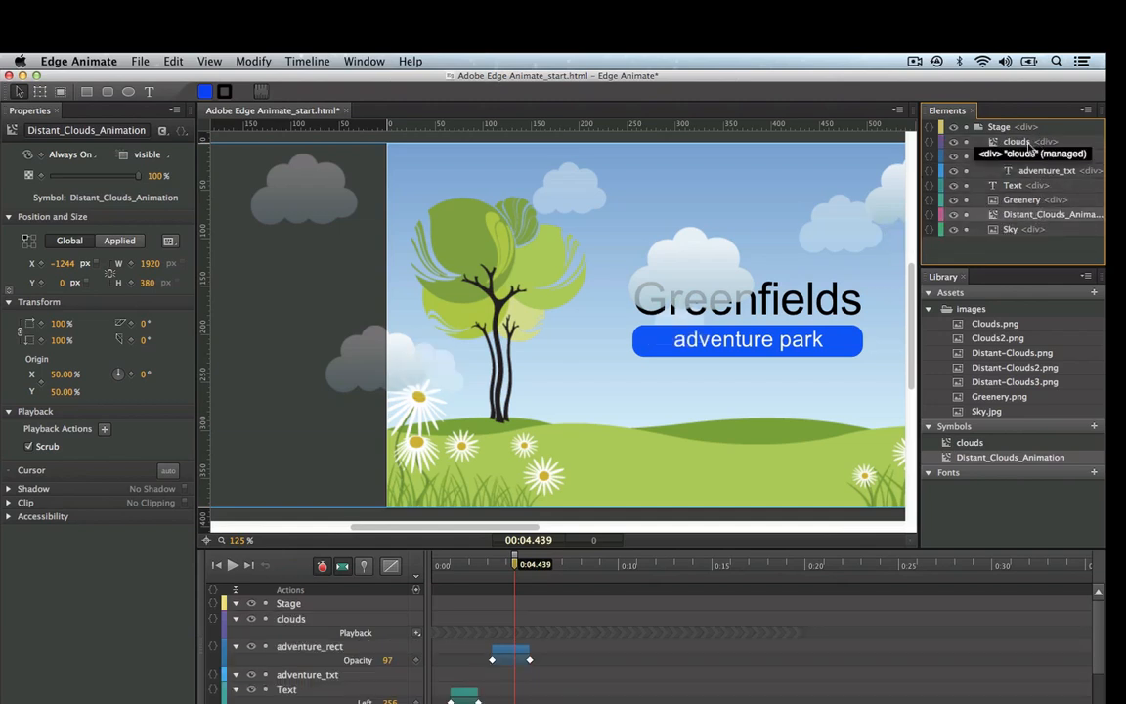
click(1023, 143)
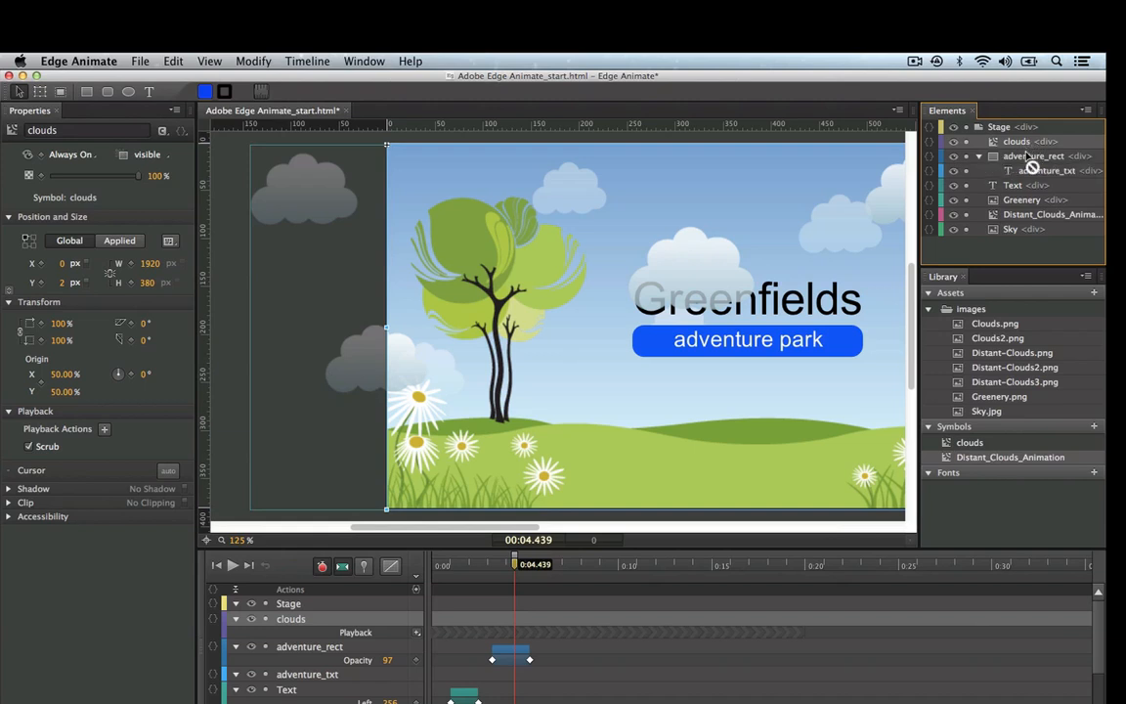
drag(1035, 194, 1035, 207)
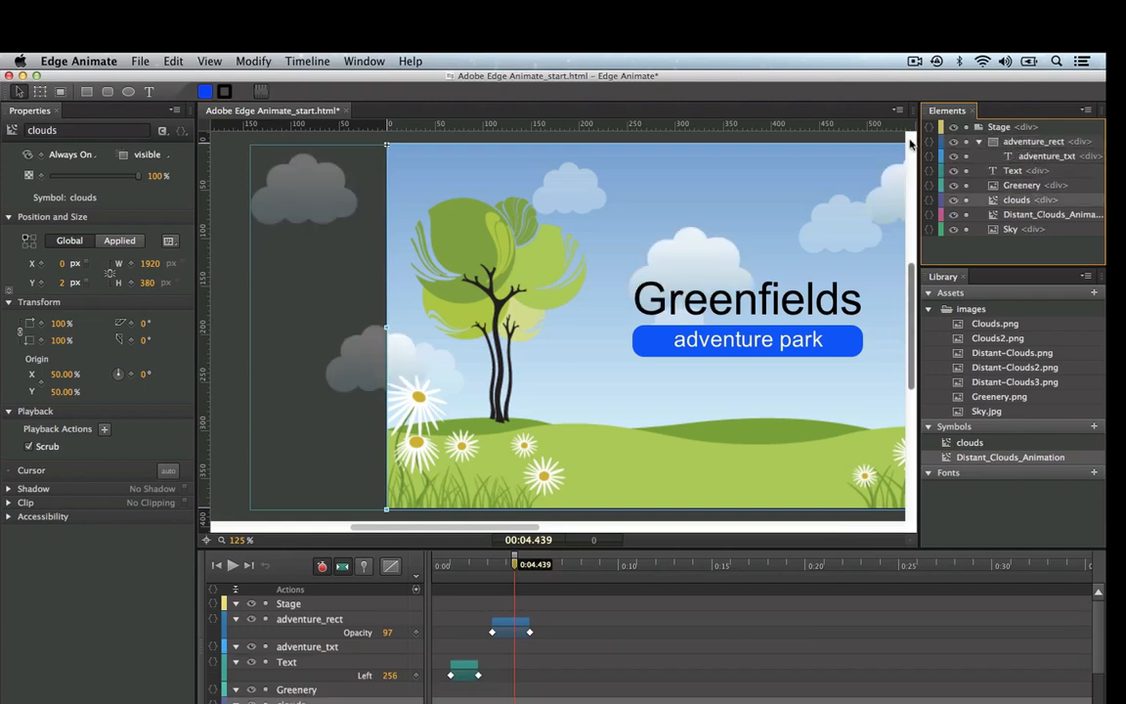
Preview the reordered cloud layers in Chrome, close the preview and clear the element selection.
key(super+Return)
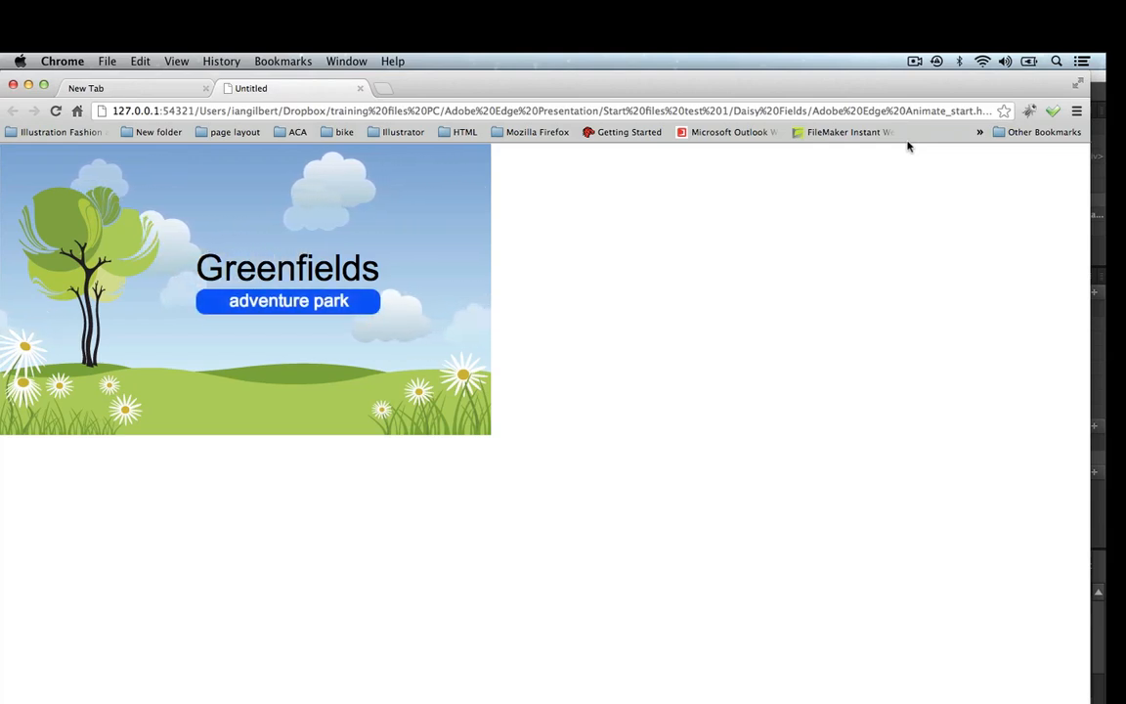
key(super+w)
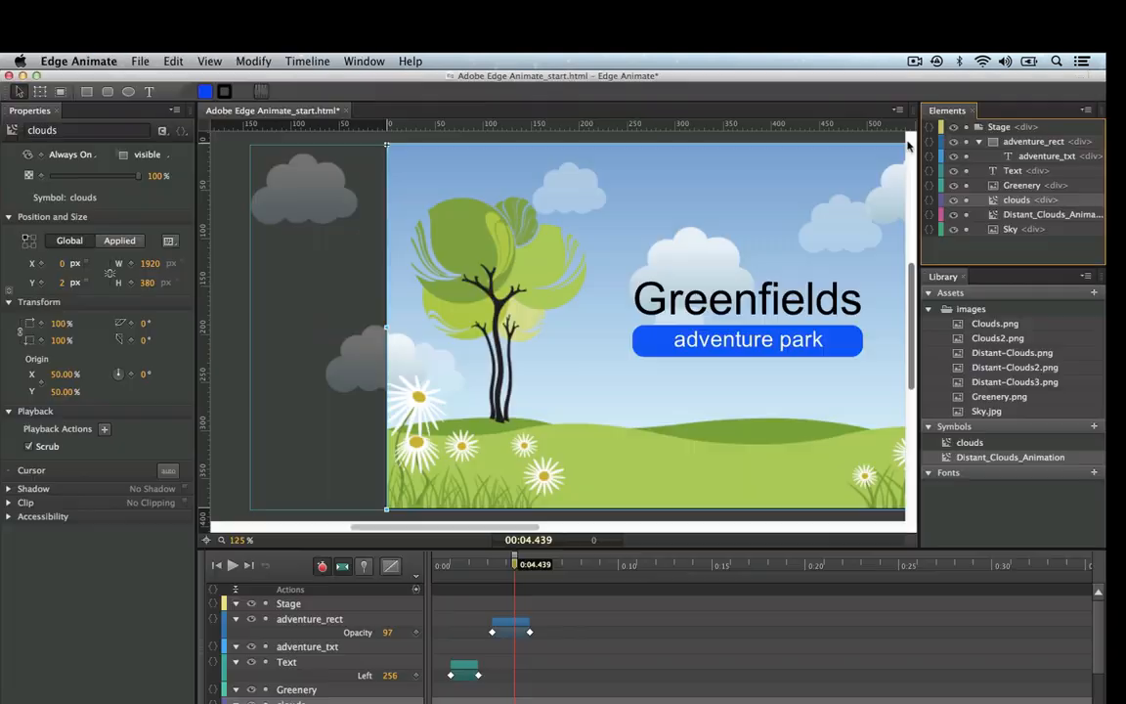
click(782, 141)
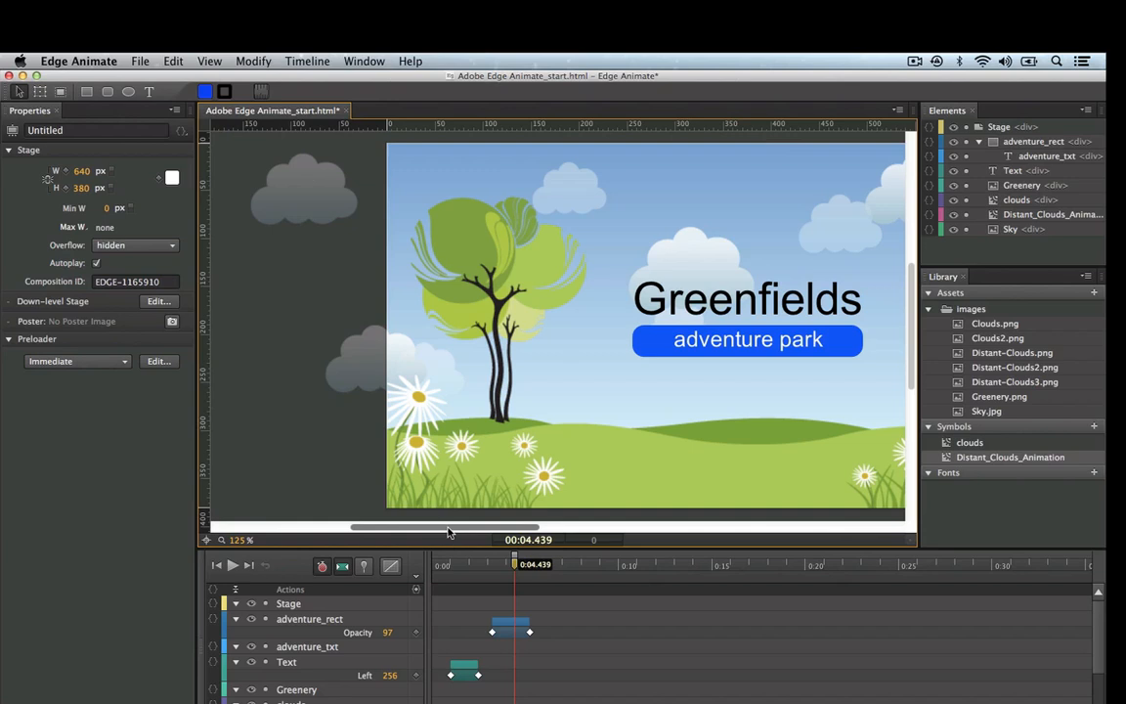
Draw a blue rectangle about 123 by 31 px in the stage's upper-right corner, at X 517 px, Y 0 px.
drag(452, 528, 490, 528)
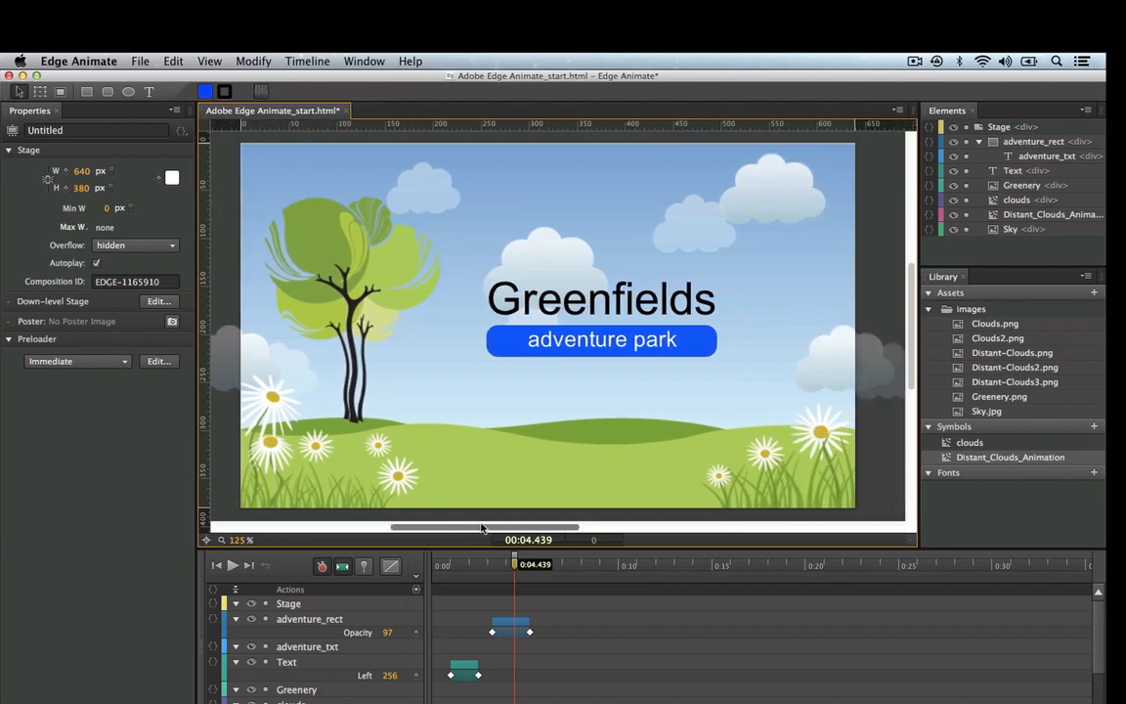
click(87, 93)
mouse_move(728, 144)
mouse_down()
mouse_move(784, 176)
mouse_move(845, 177)
mouse_move(809, 161)
mouse_move(819, 161)
mouse_up()
key(v)
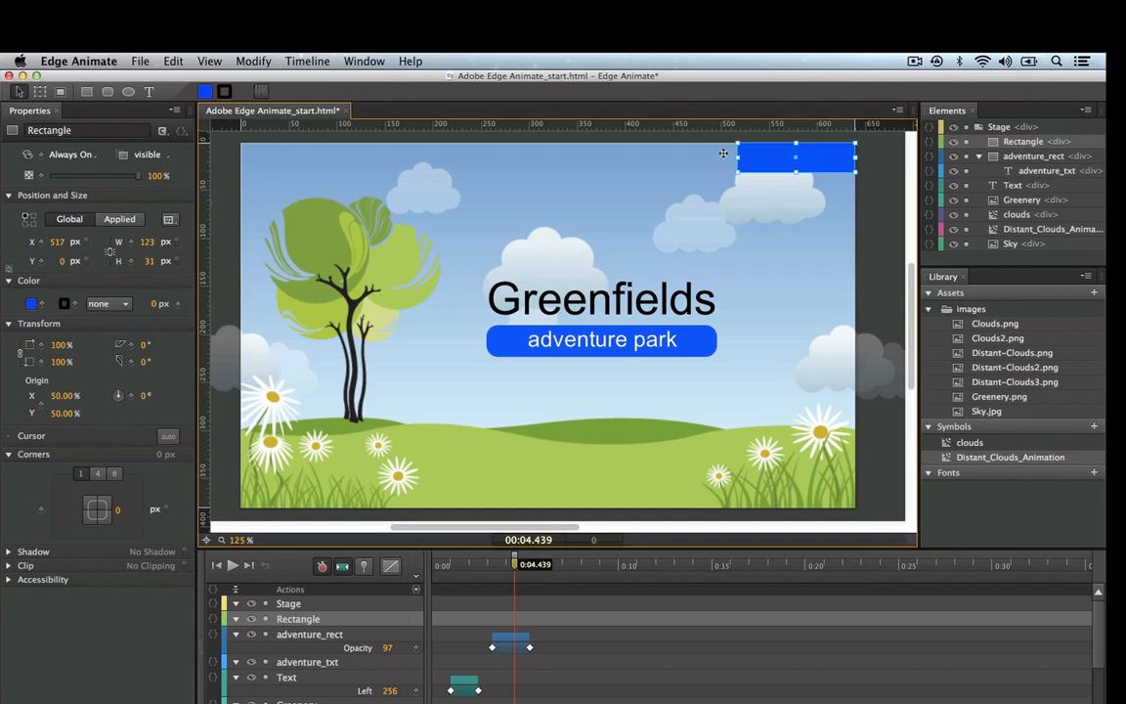
Add a "replay" text element below the new rectangle, at X 517 px, Y 116 px.
click(149, 94)
click(739, 254)
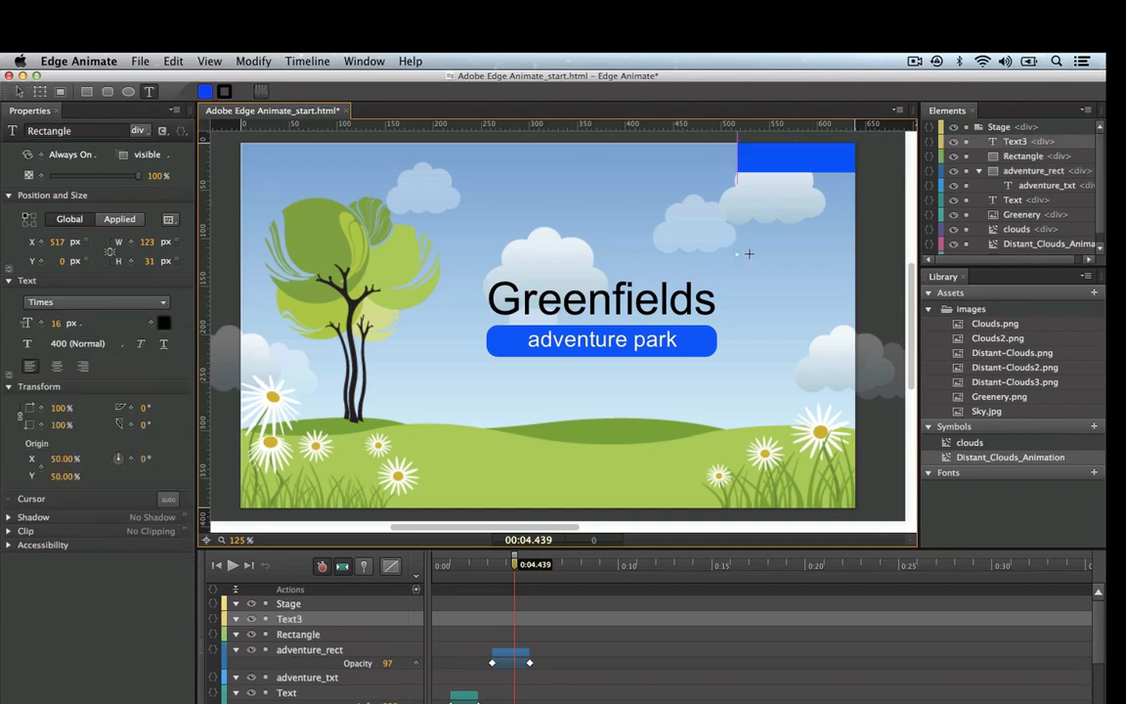
text(replay)
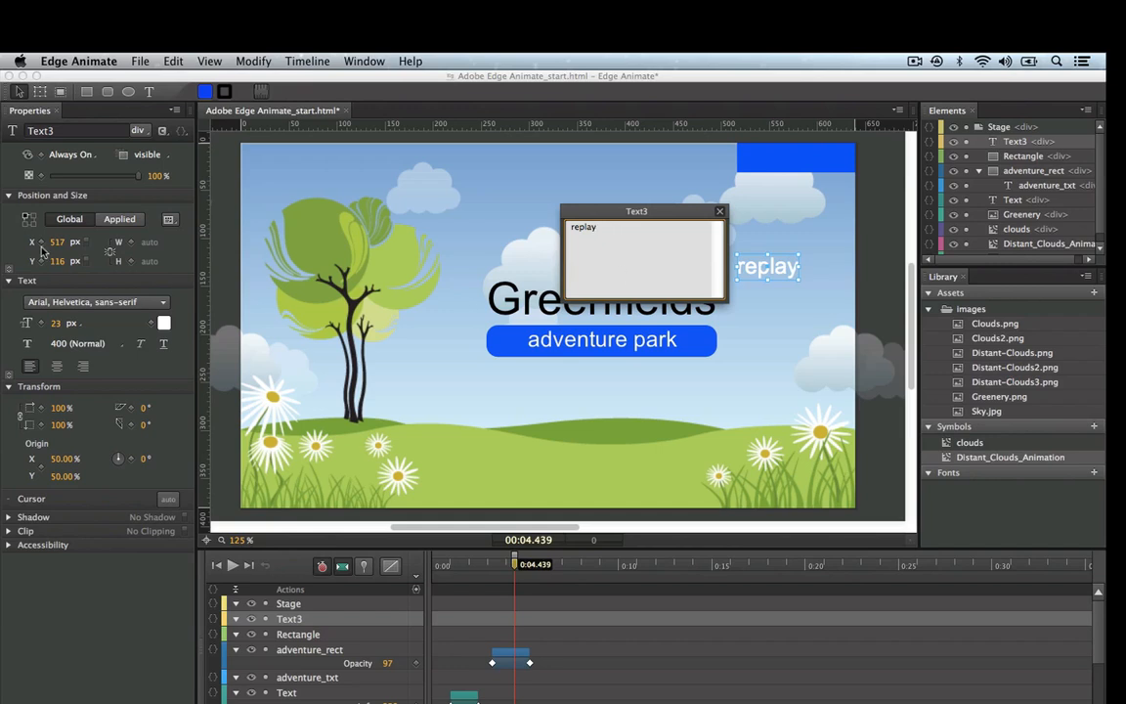
Set the replay text size to 20 px and move it onto the blue rectangle at X 569 px, Y 4 px.
click(56, 324)
text(14)
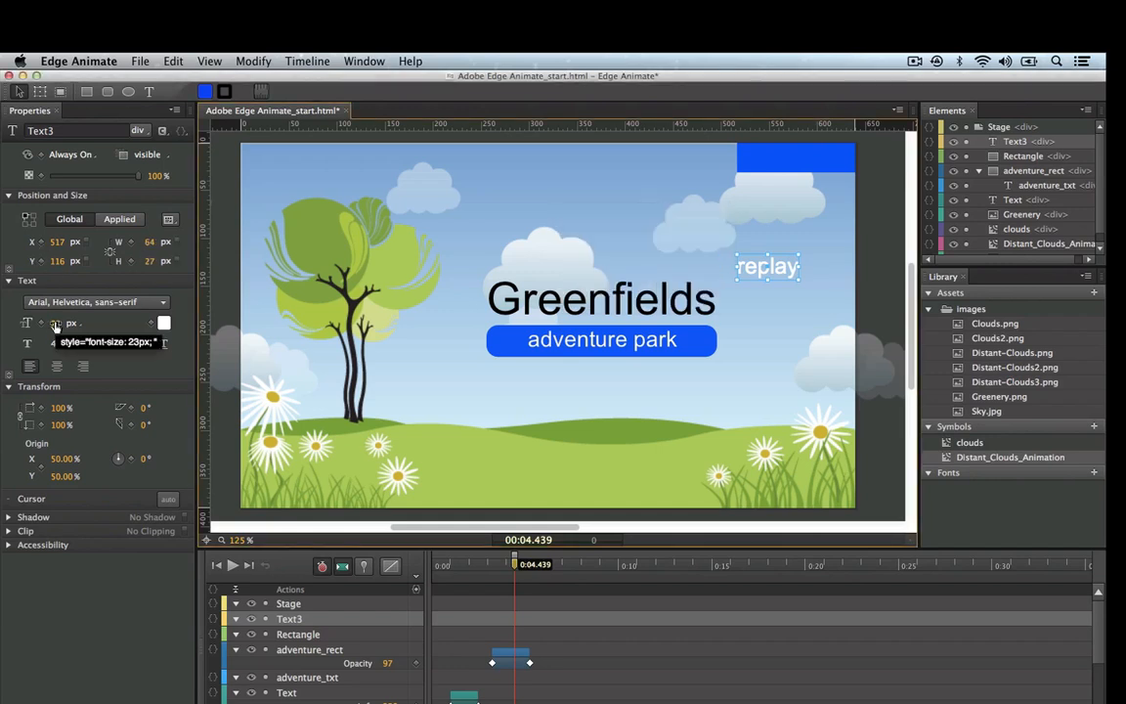
key(Return)
drag(45, 323, 50, 323)
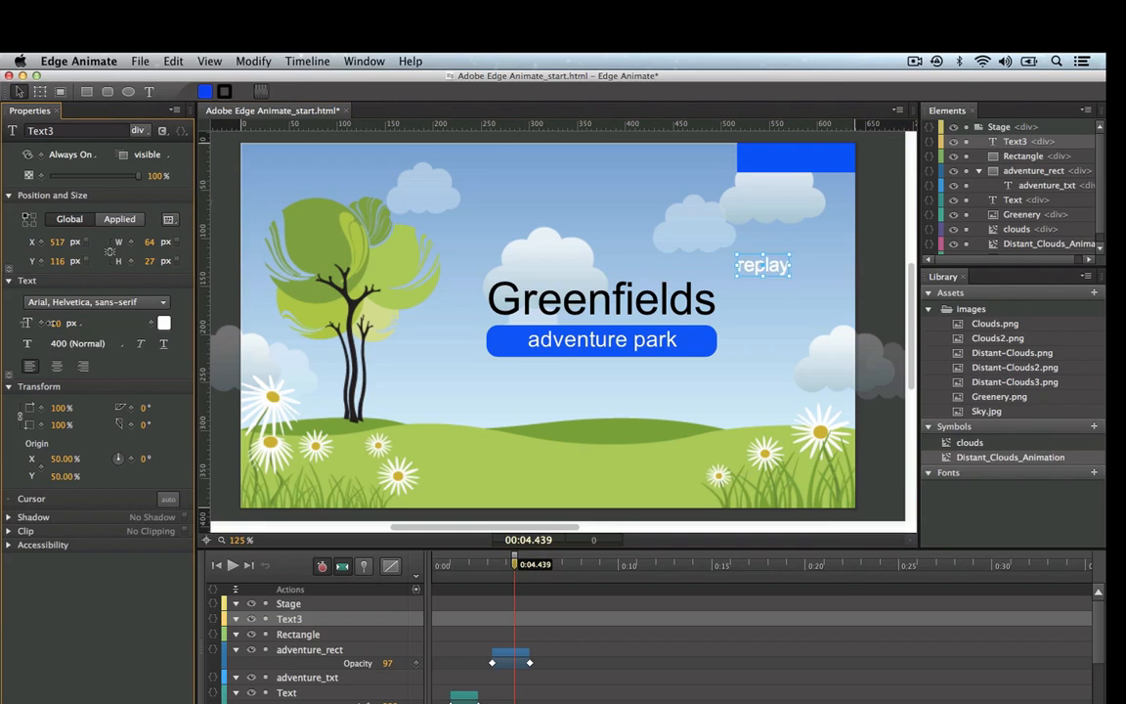
drag(750, 267, 800, 161)
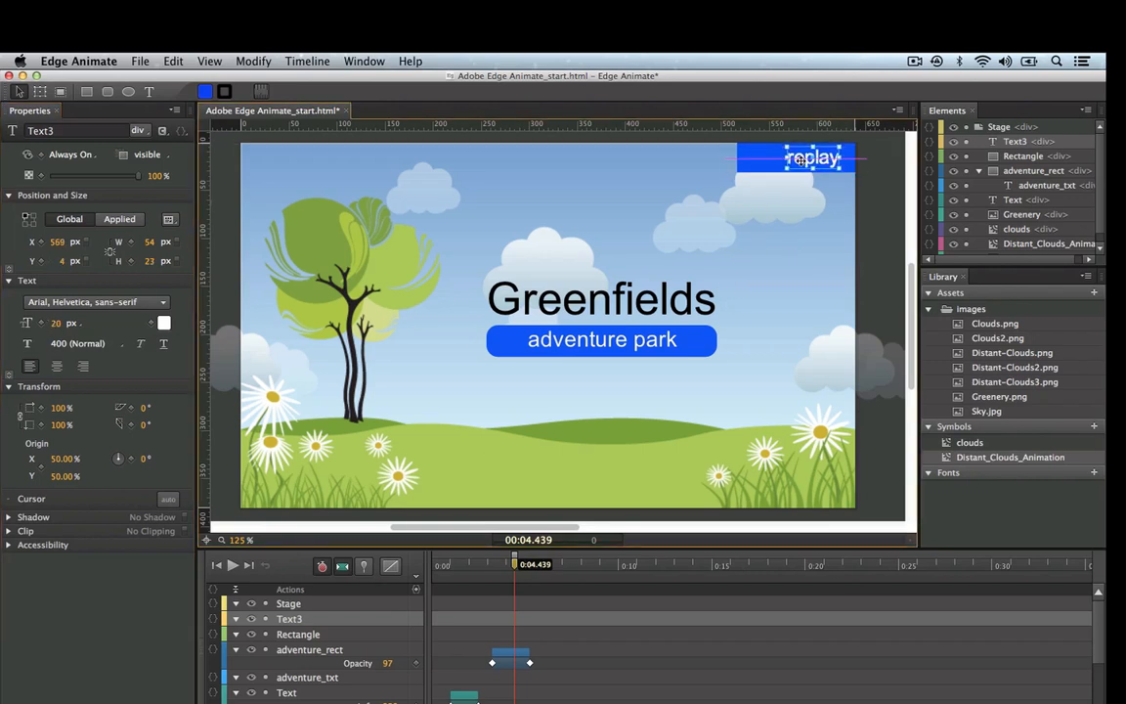
Narrow the rectangle behind "replay" to 90 px from its left side and refit the text at 16 px, X 573 px, Y 7 px.
click(747, 156)
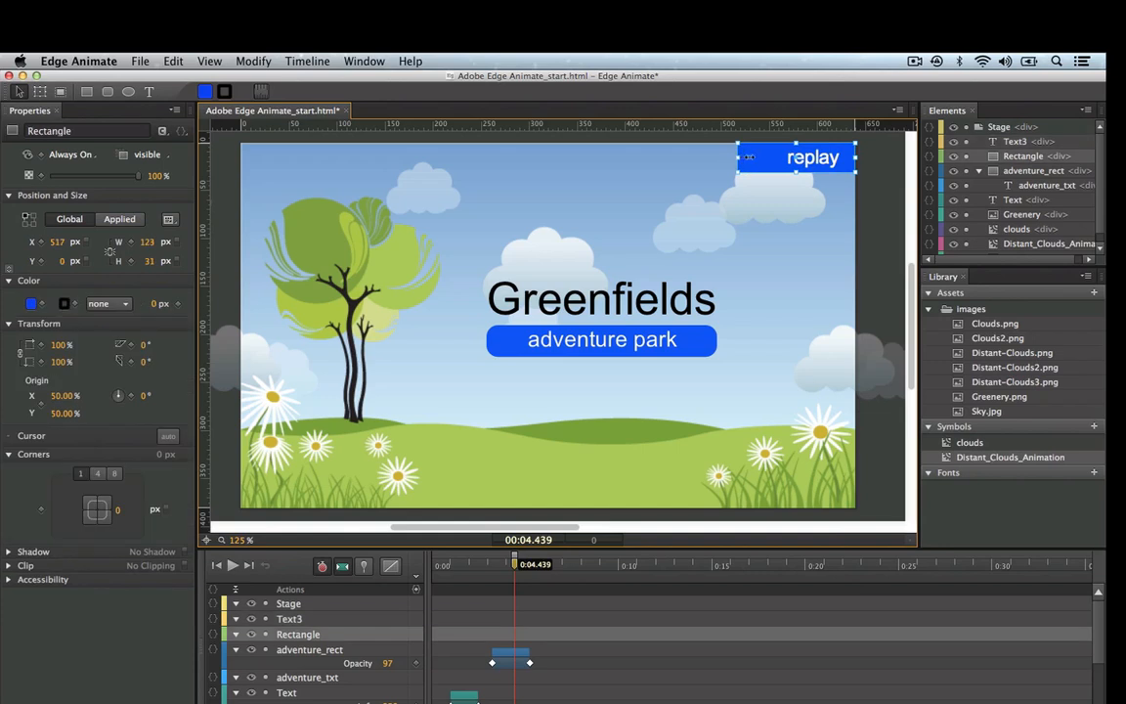
drag(747, 156, 770, 156)
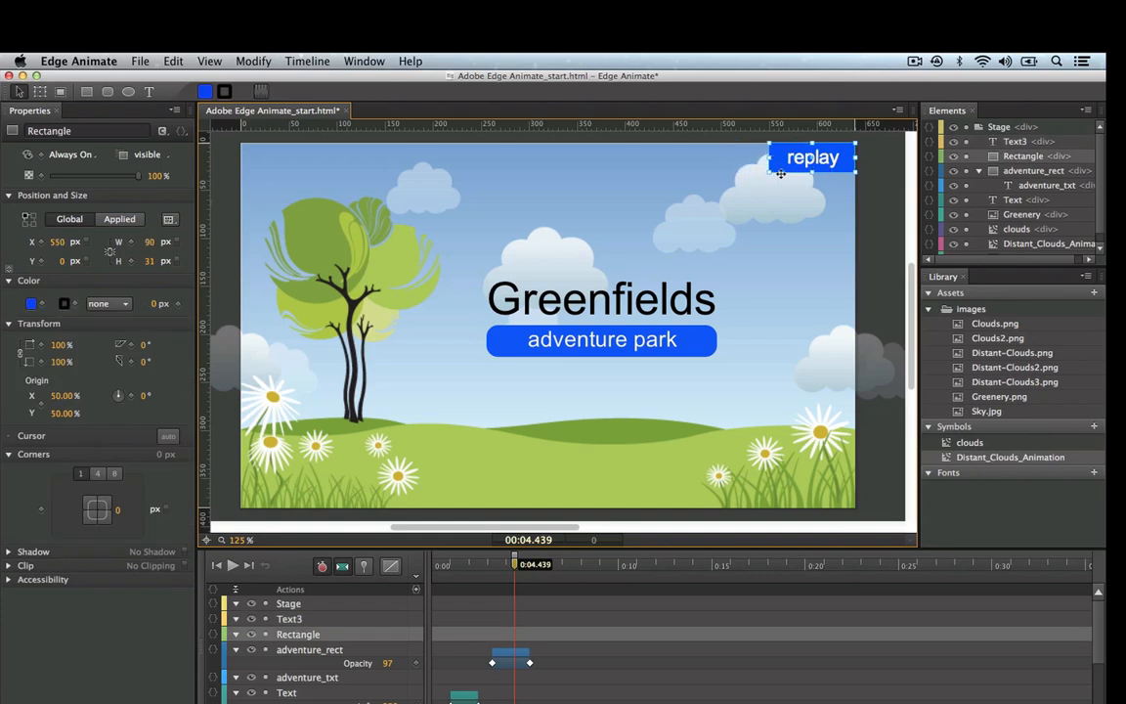
click(150, 93)
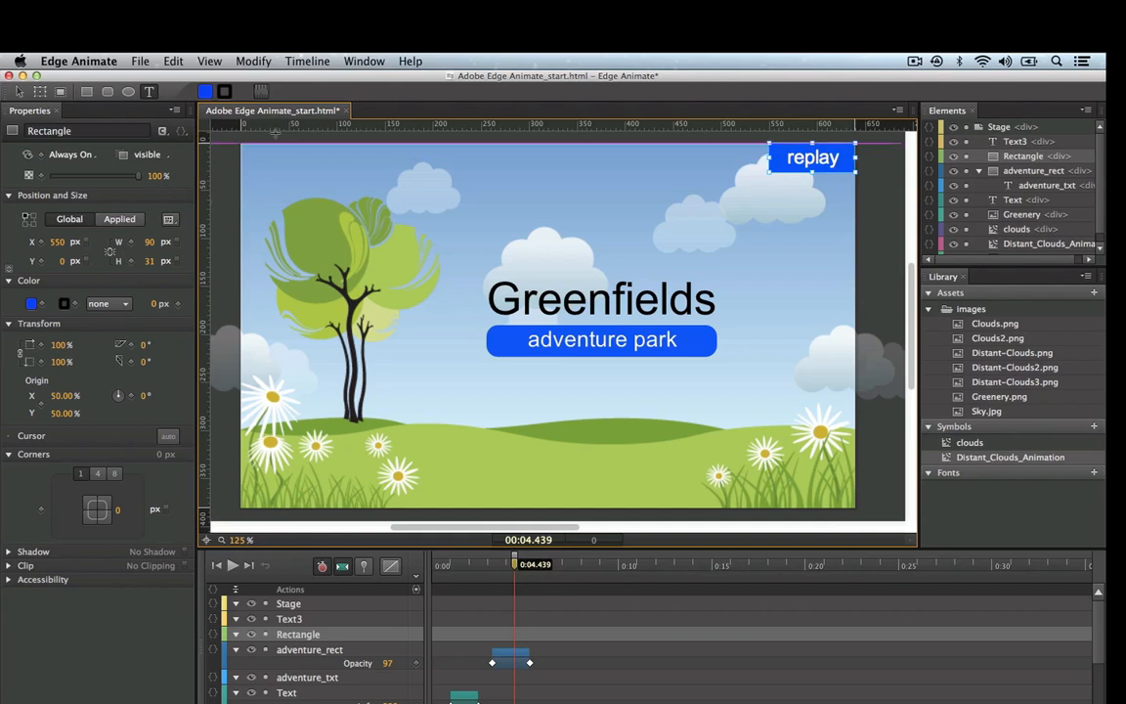
click(20, 93)
click(796, 159)
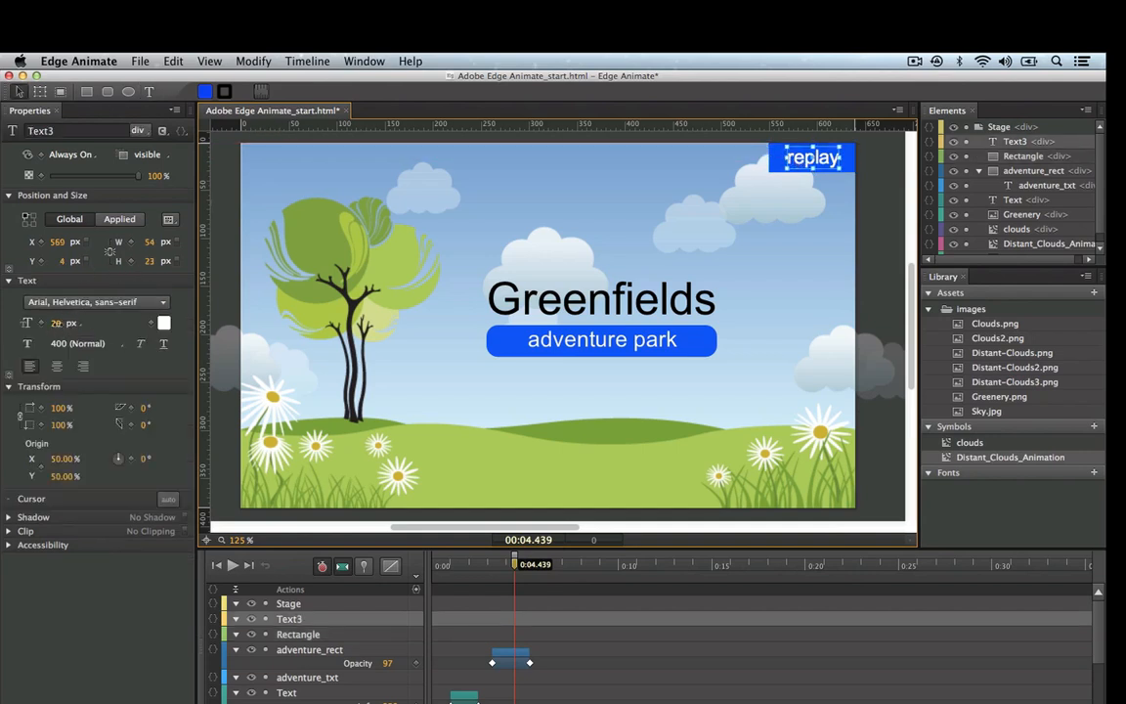
drag(58, 323, 53, 325)
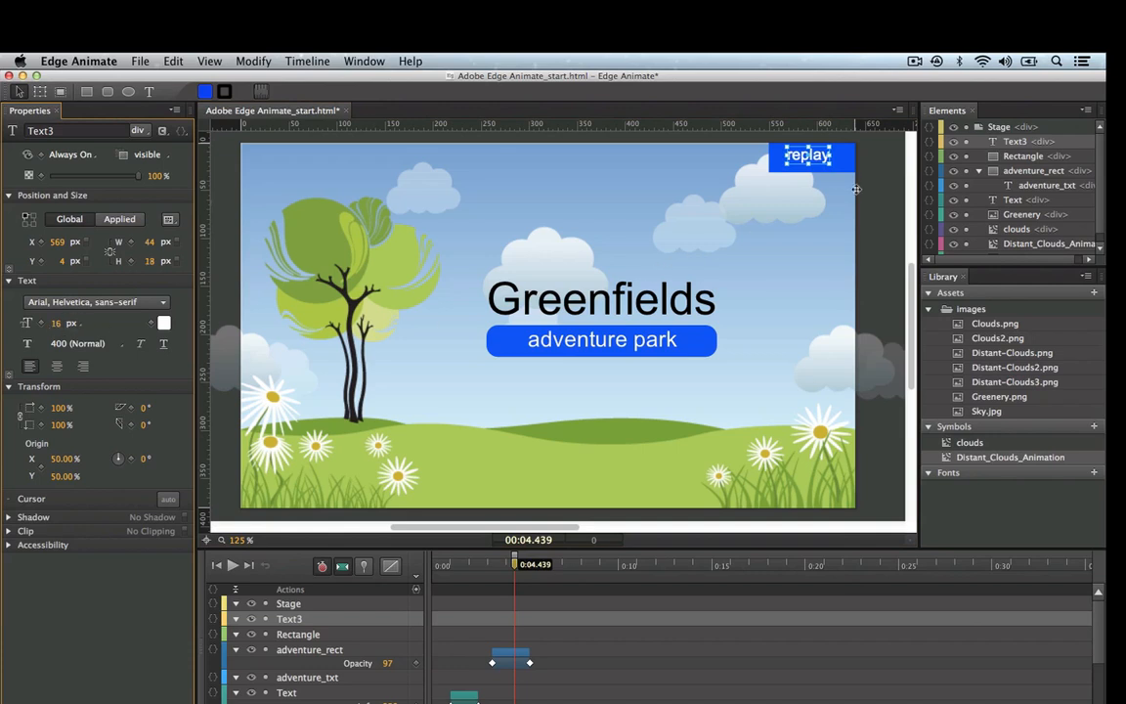
drag(807, 156, 819, 159)
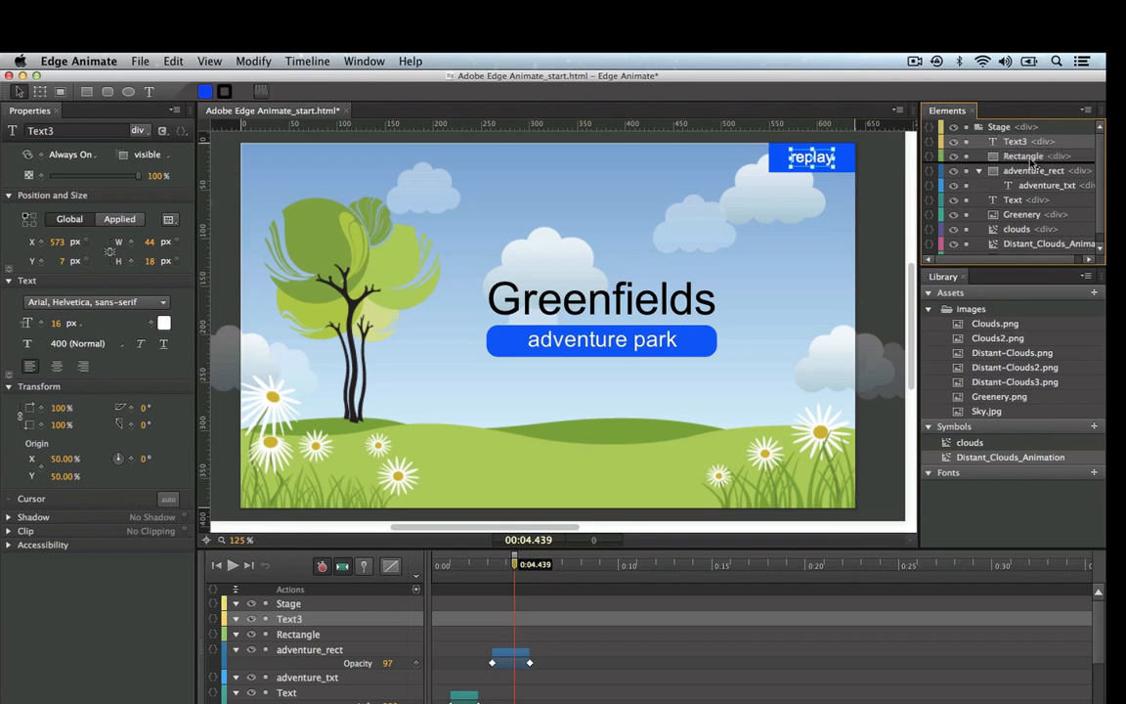
Nest the replay text (Text3) inside Rectangle and move the rectangle to X 550 px, Y 2 px.
drag(1032, 162, 1031, 160)
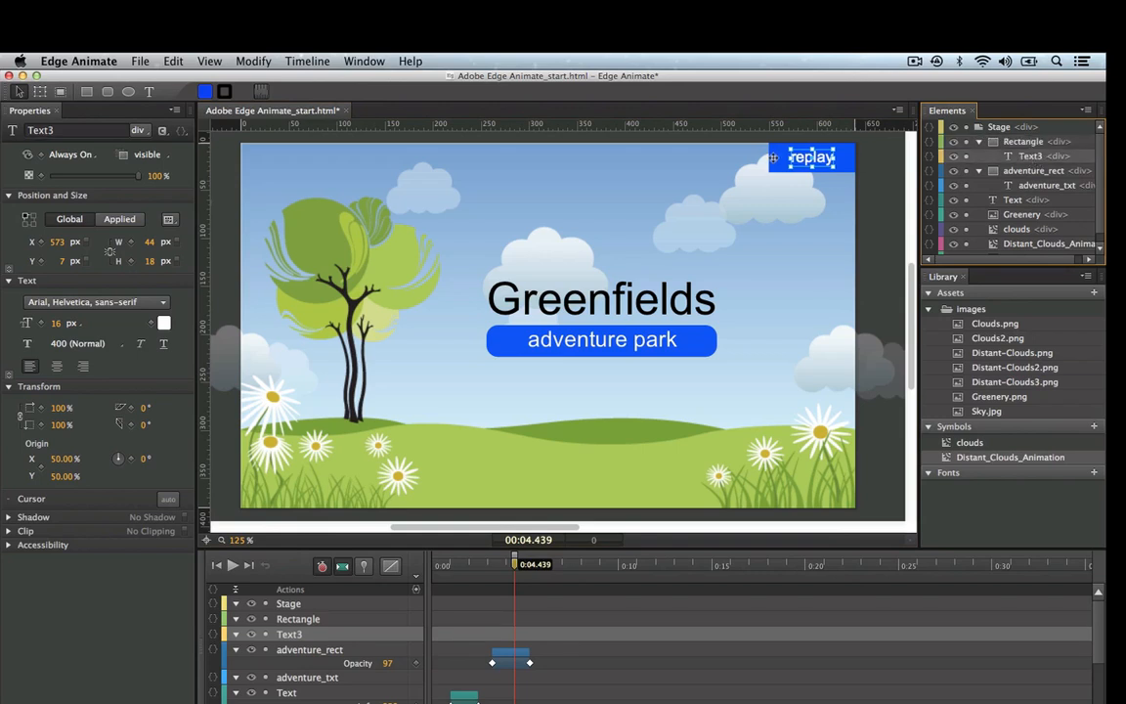
mouse_move(775, 161)
mouse_down()
mouse_move(719, 193)
mouse_move(779, 162)
mouse_up()
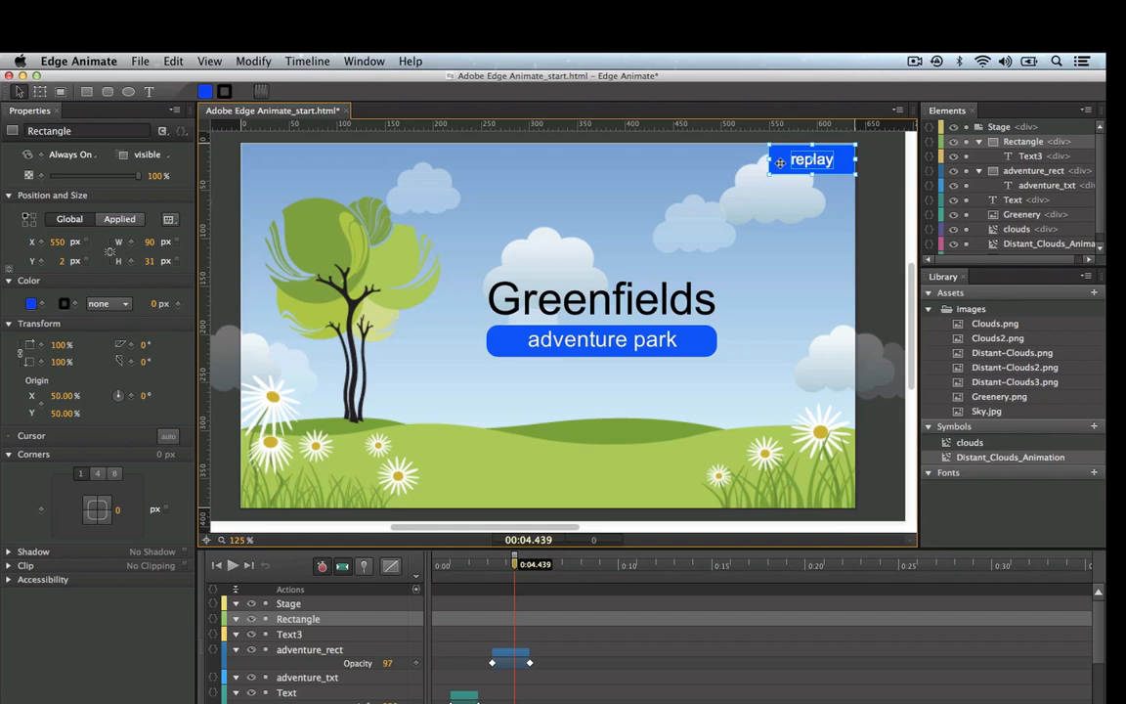
Convert the replay rectangle into a symbol named "replay_button" with the timeline autoplay option left on.
right_click(781, 164)
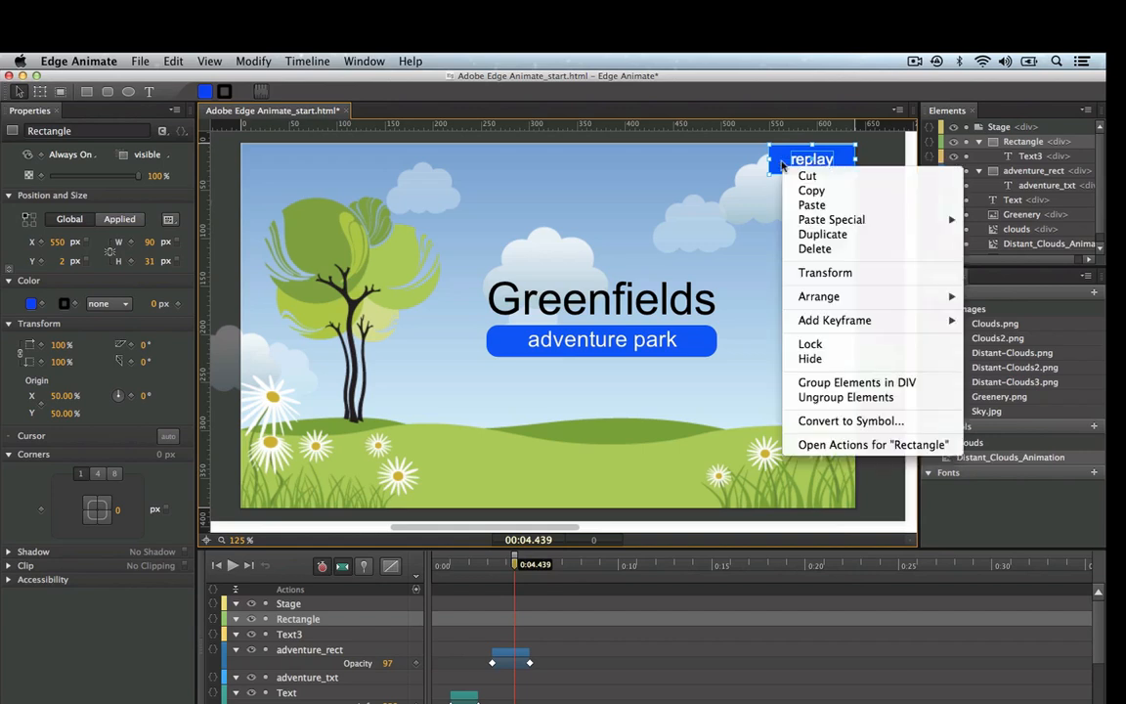
click(838, 420)
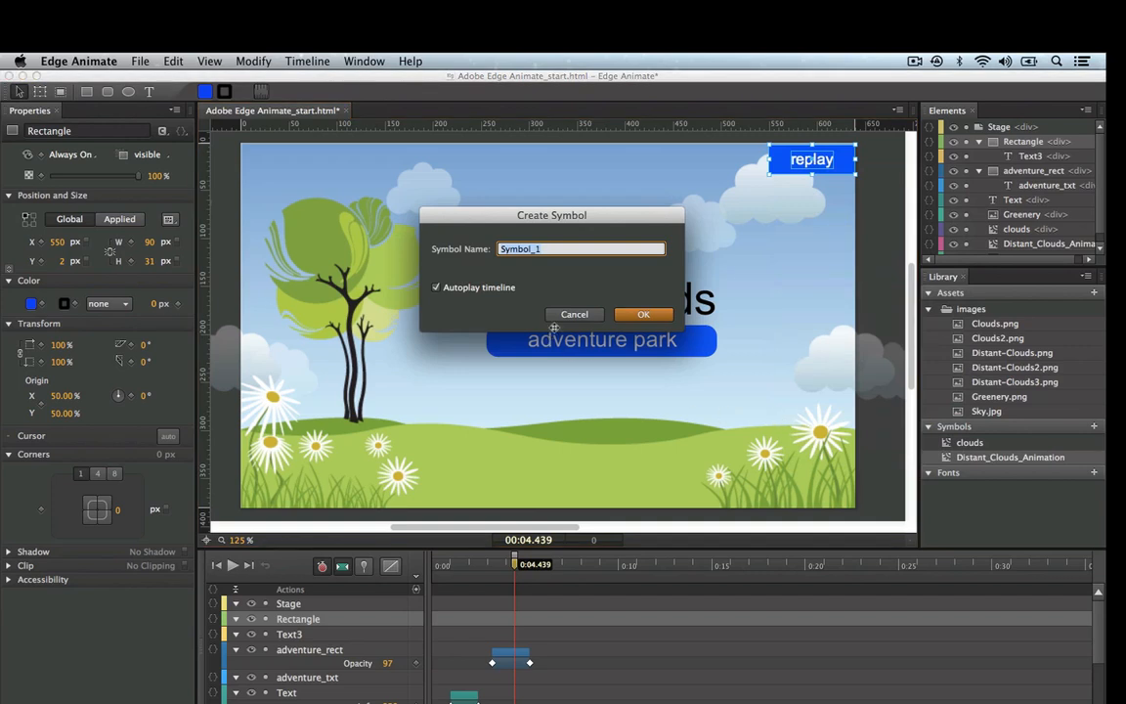
text(button)
key(Left)
key(Left)
key(Left)
key(Left)
key(Left)
key(Left)
text(replay_)
click(643, 313)
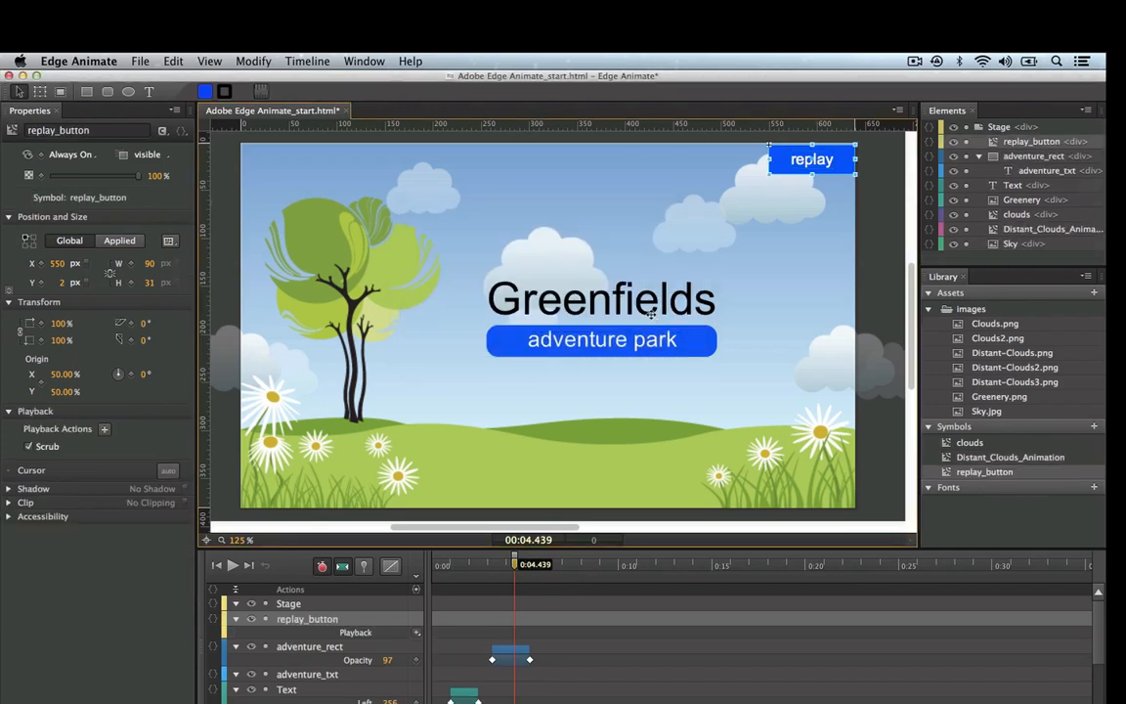
Open the replay_button symbol for editing and add a timeline label "out" at 0:00.
double_click(777, 153)
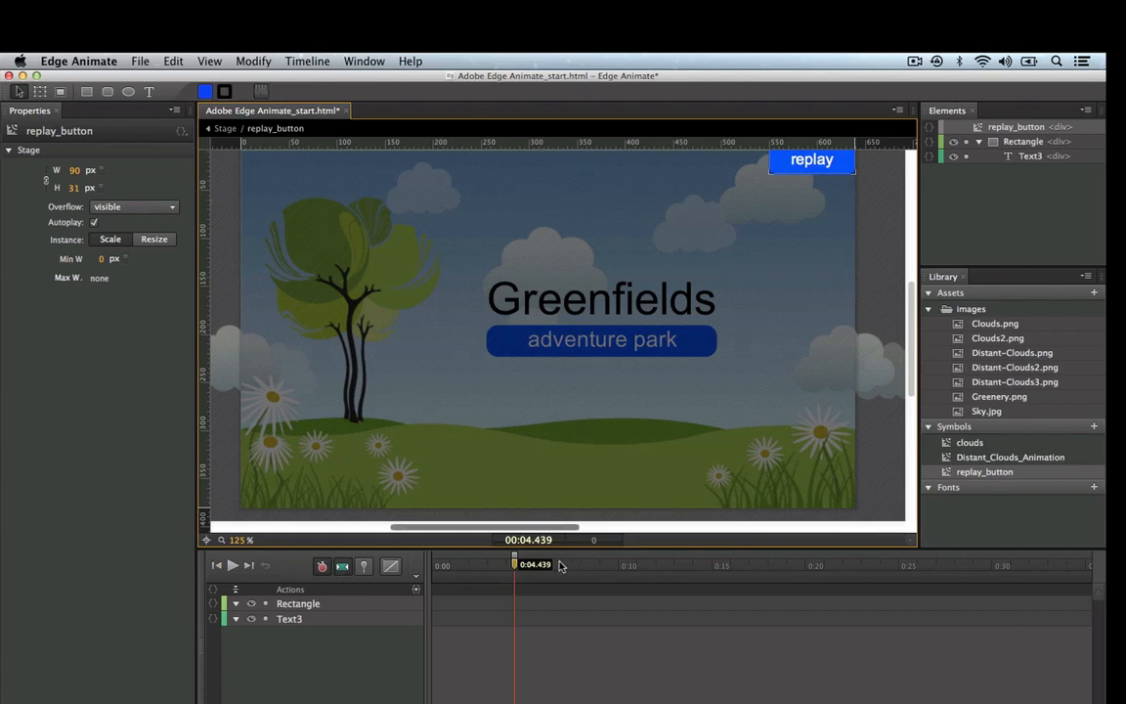
click(216, 567)
click(216, 568)
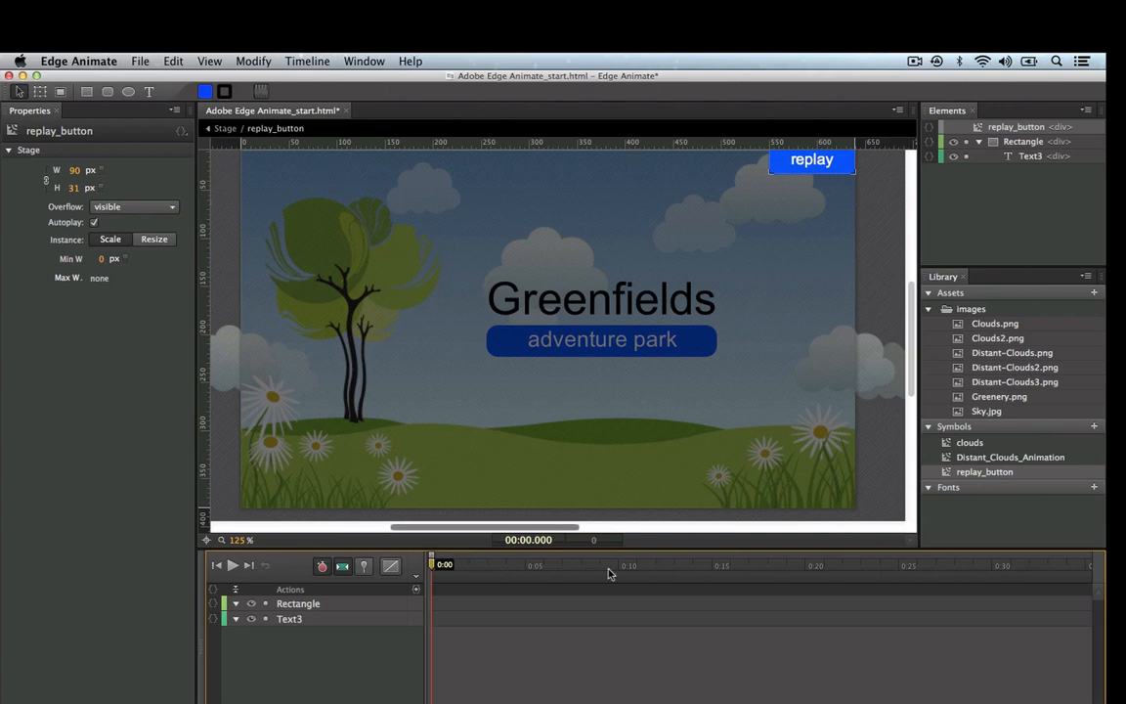
click(416, 581)
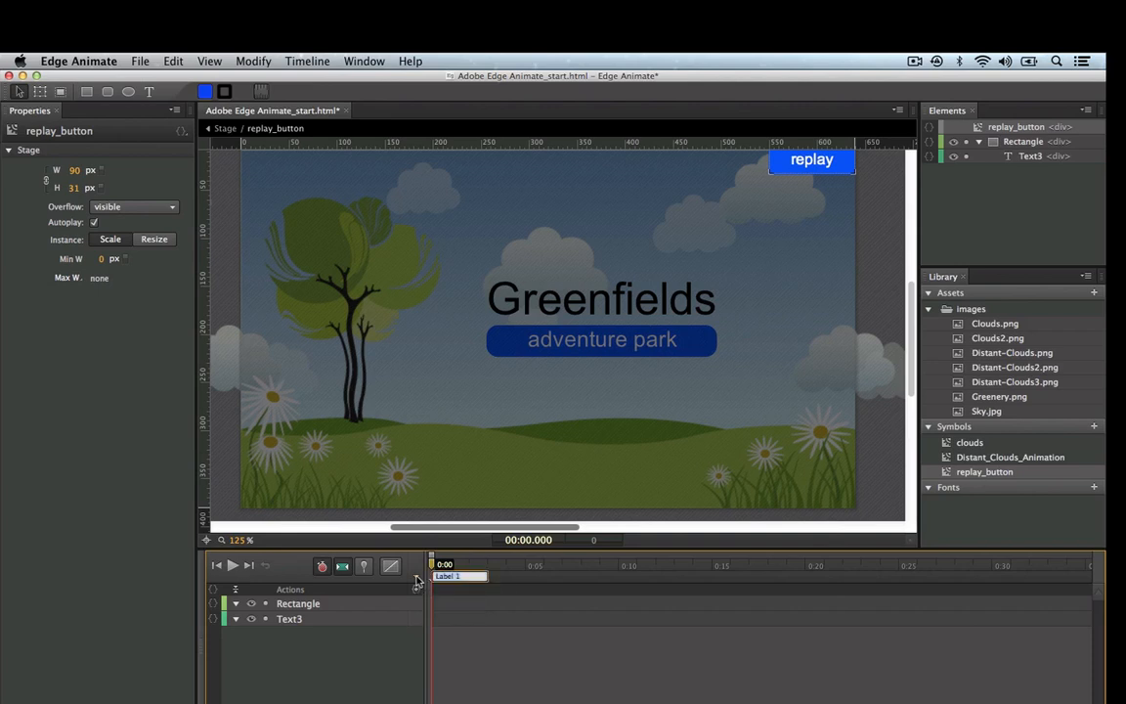
text(out)
key(Return)
Add a timeline label "over" at 0:05 in the replay_button symbol.
drag(431, 564, 528, 566)
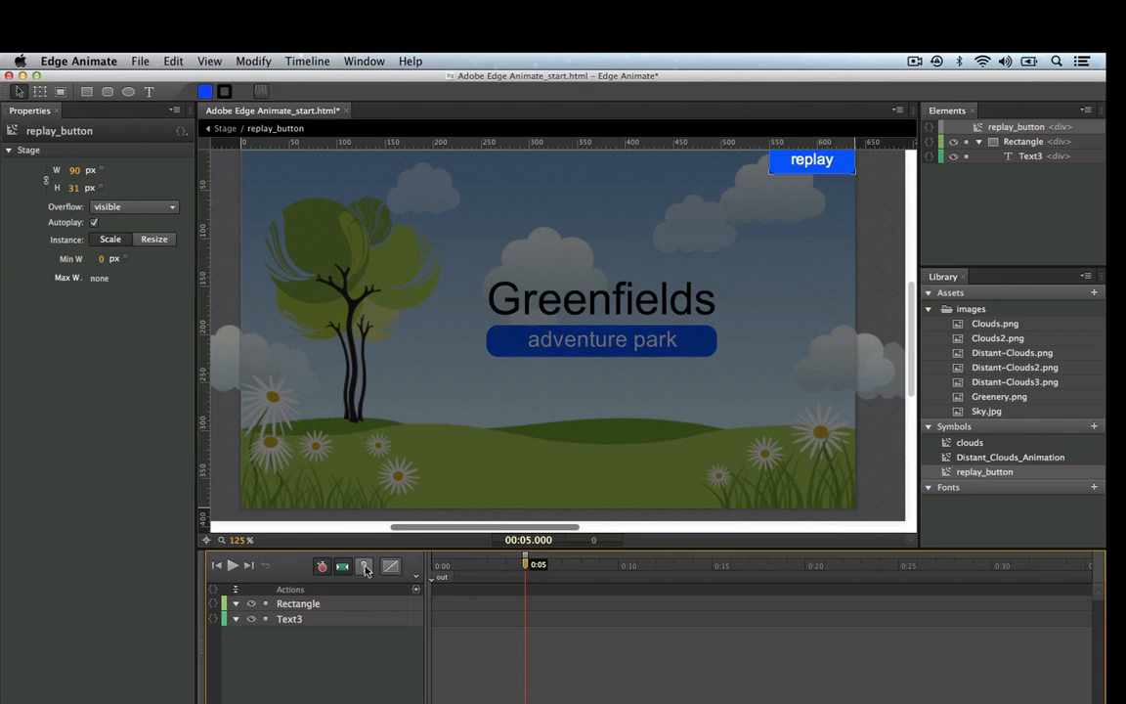
key(super+l)
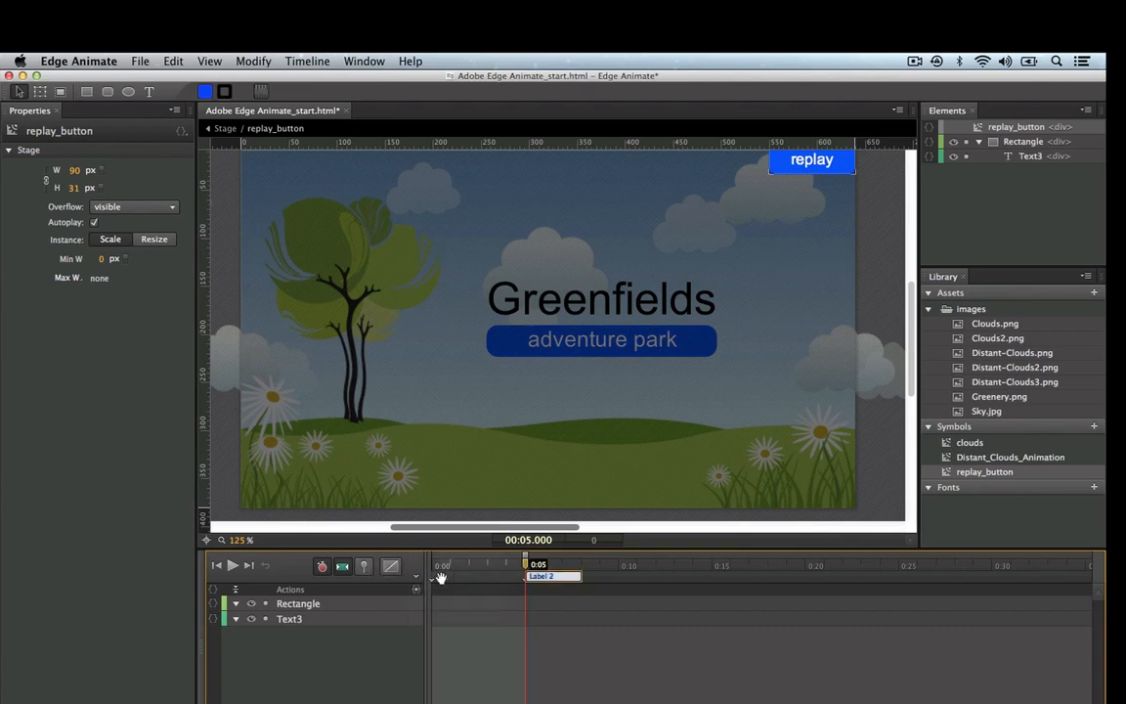
text(over)
key(Return)
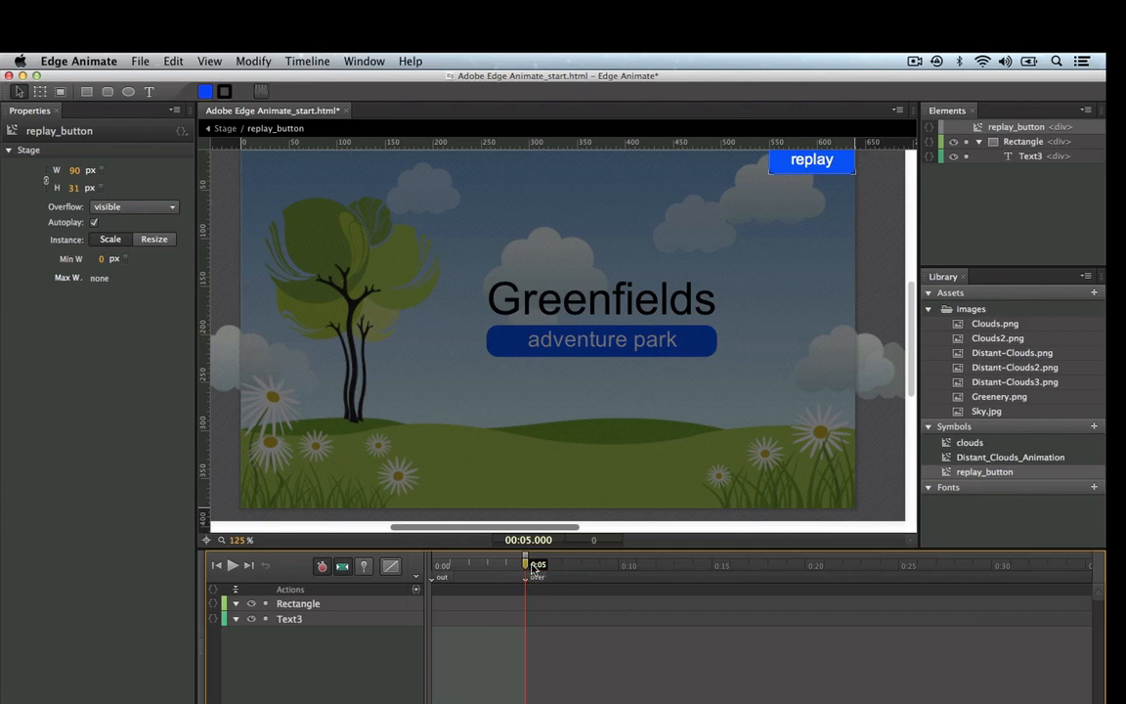
Add a timeline label "down" at 0:10 in the replay_button symbol.
drag(526, 567, 618, 572)
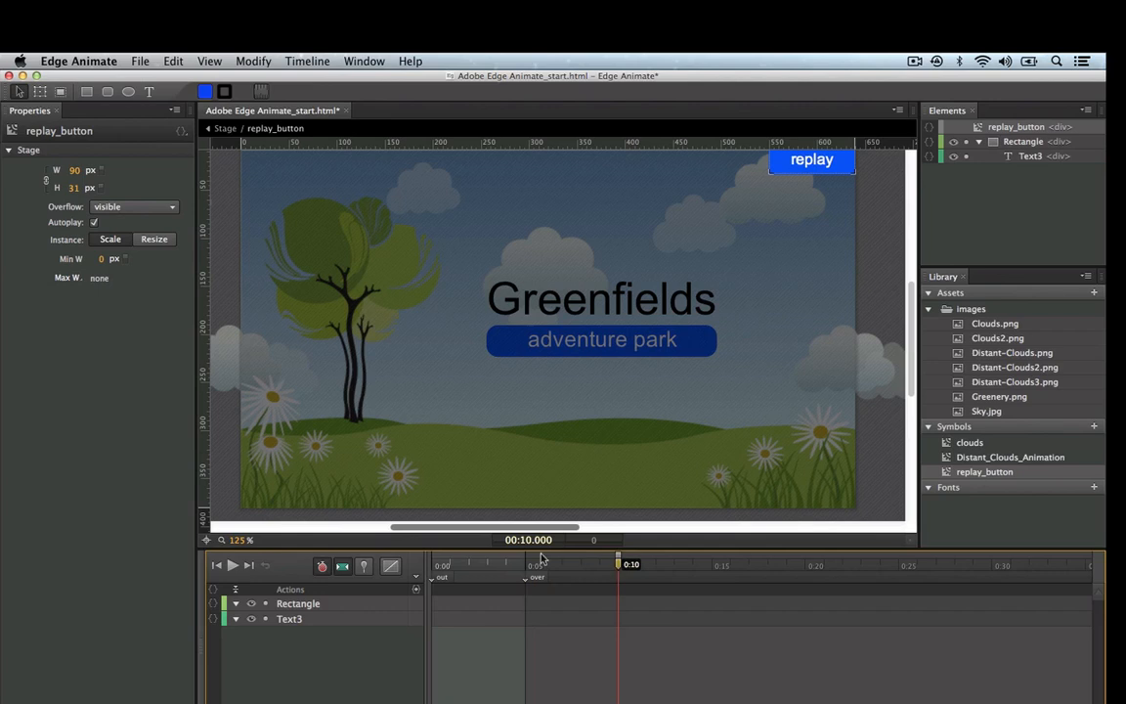
key(super+l)
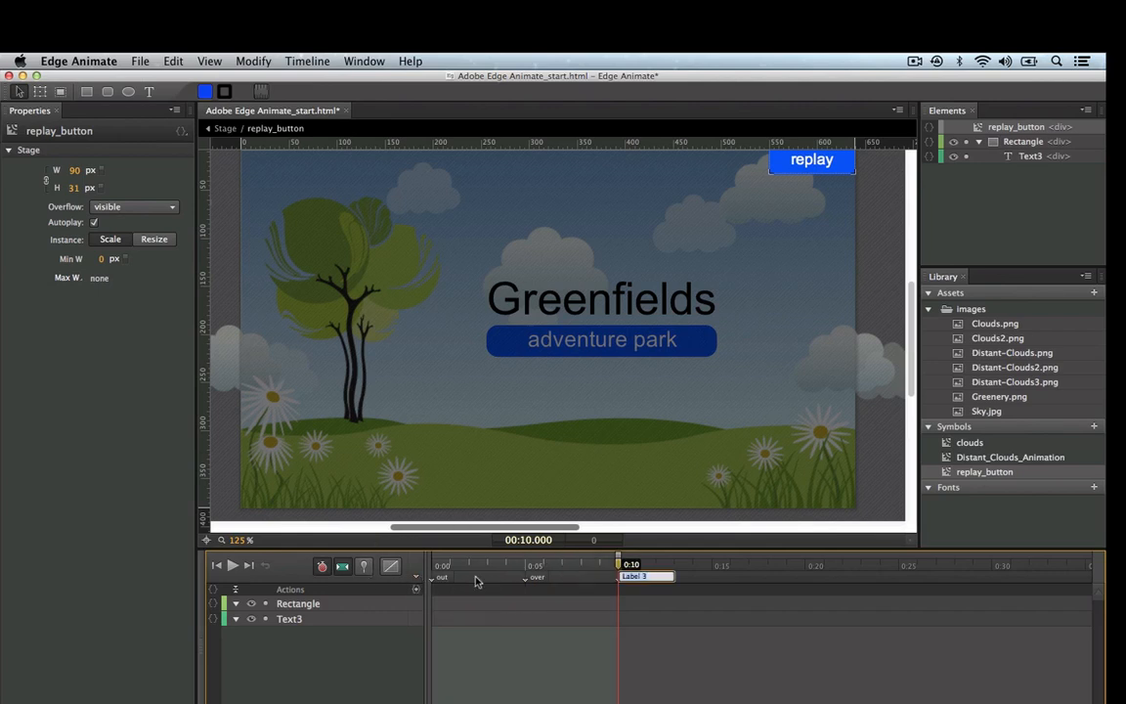
text(doe)
key(BackSpace)
text(wn)
key(Return)
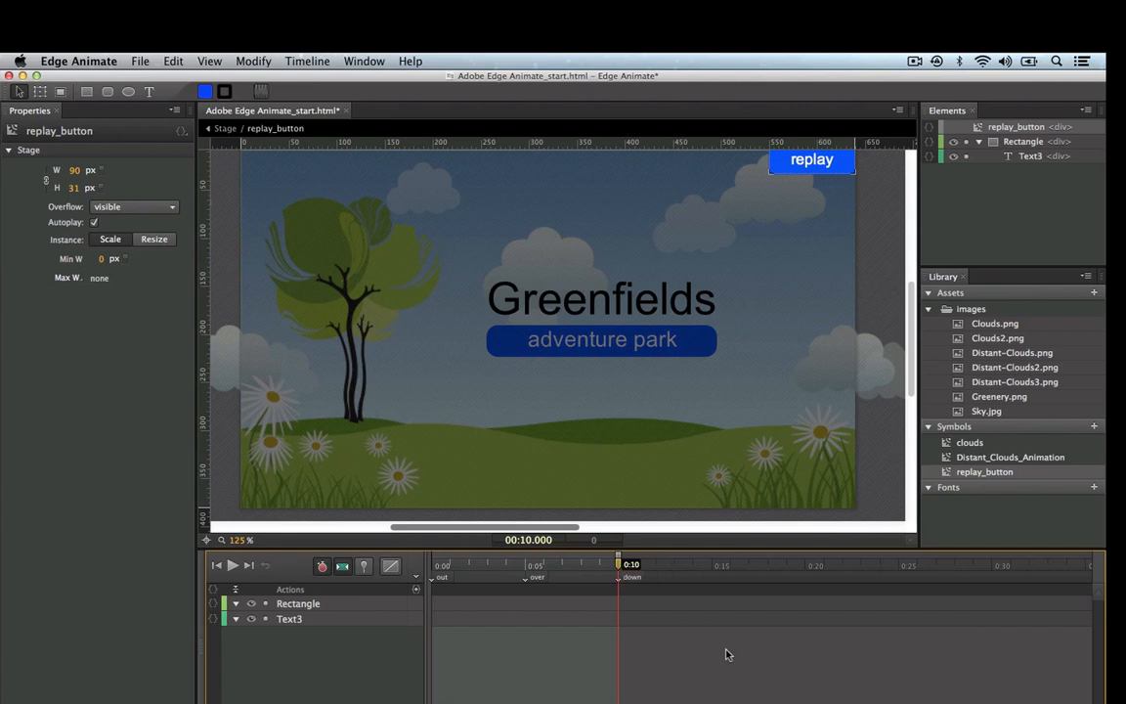
Add a Background Color keyframe to the symbol's rectangle at 0:00, at the "out" label.
drag(634, 571, 432, 570)
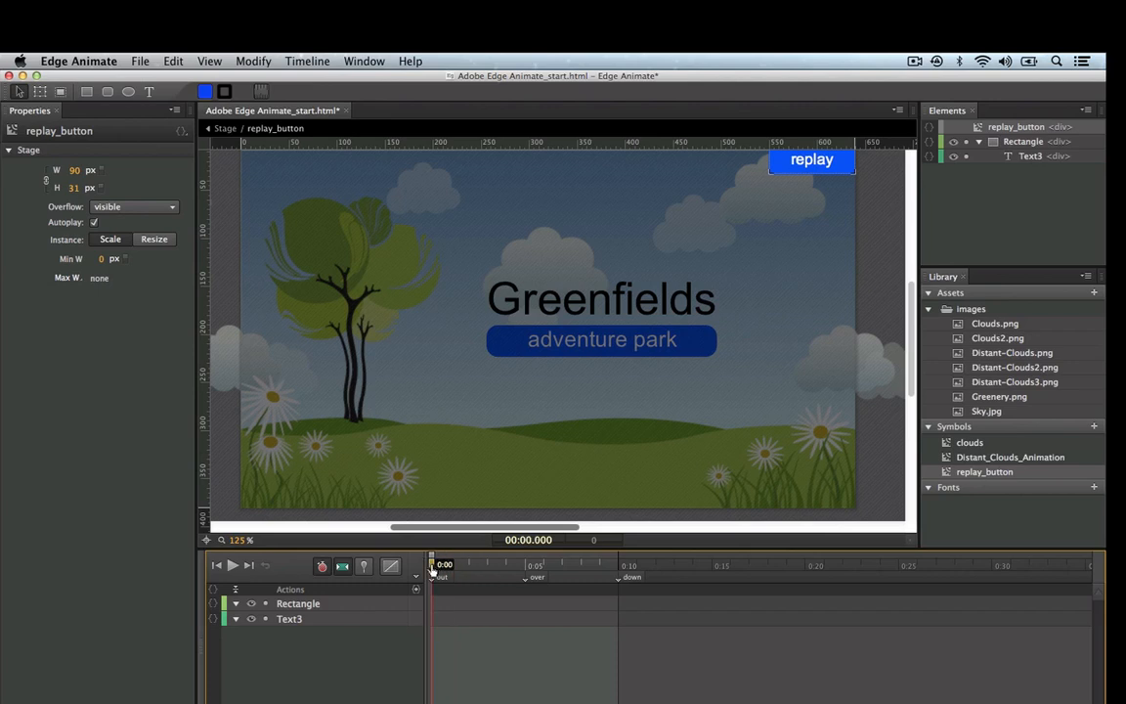
click(846, 170)
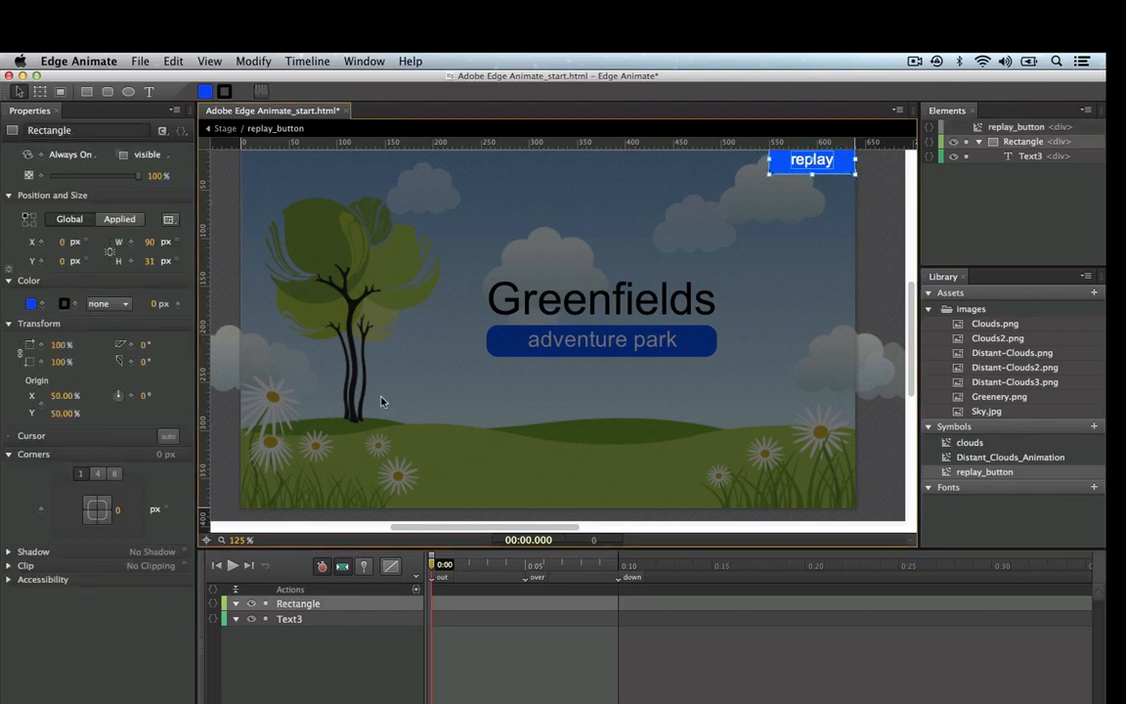
click(42, 306)
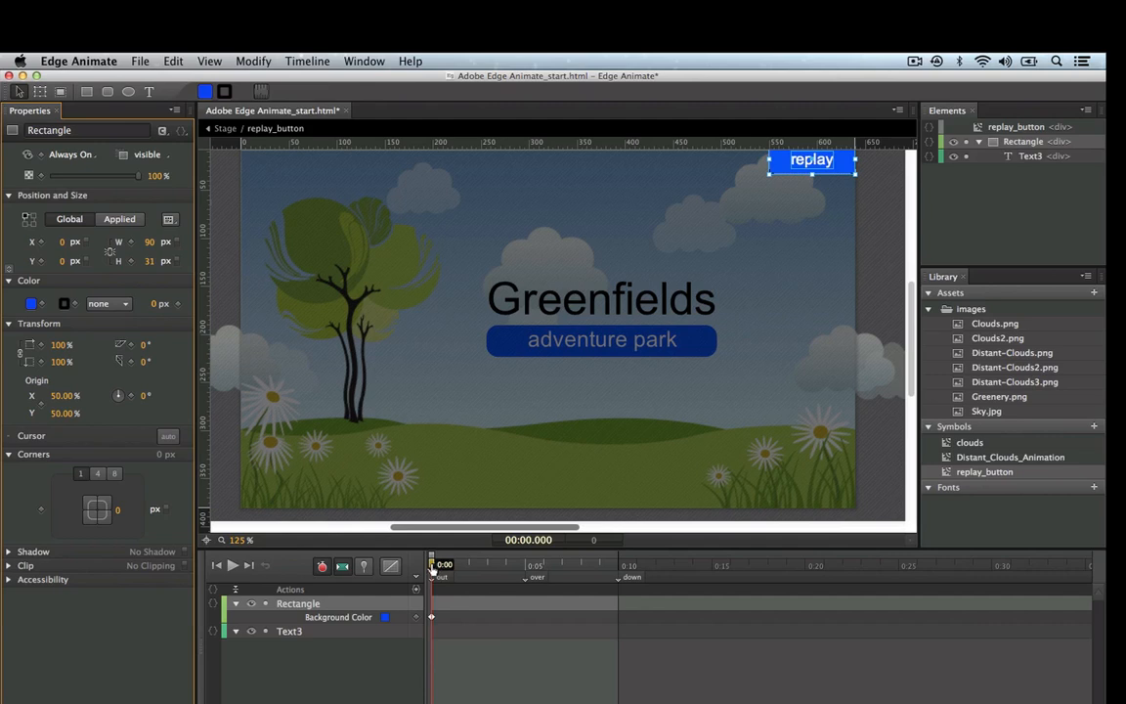
Set the rectangle's background colour to purple #cd00ff at 0:05, at the "over" label.
drag(431, 565, 526, 574)
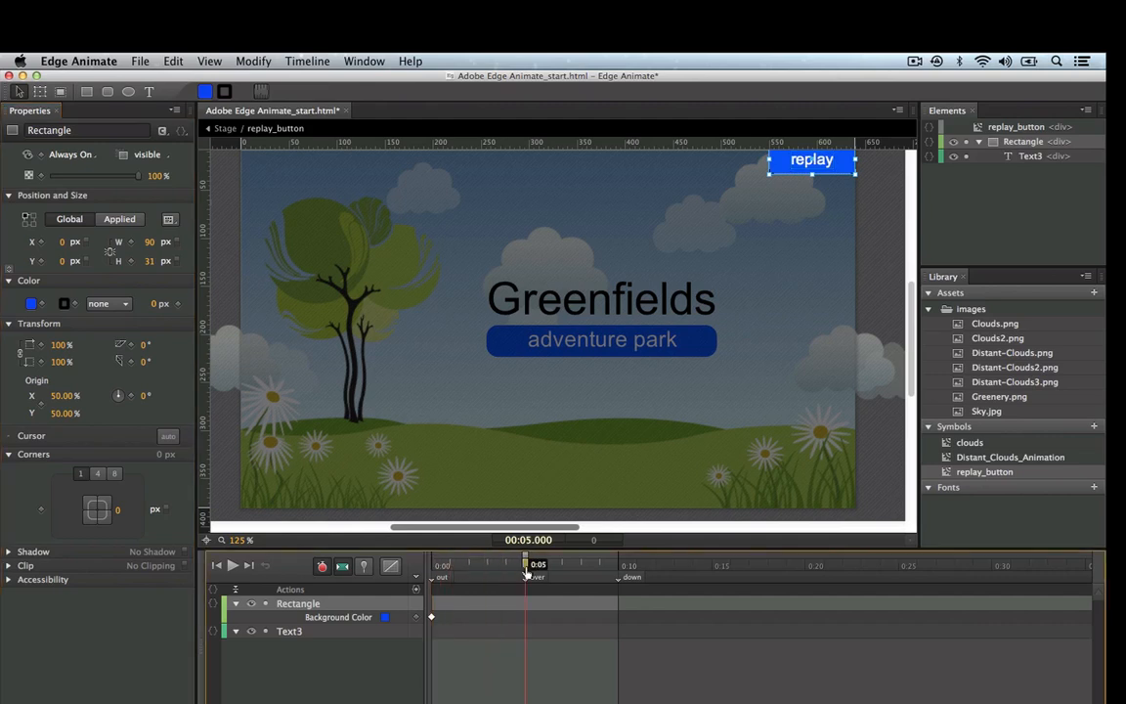
click(31, 304)
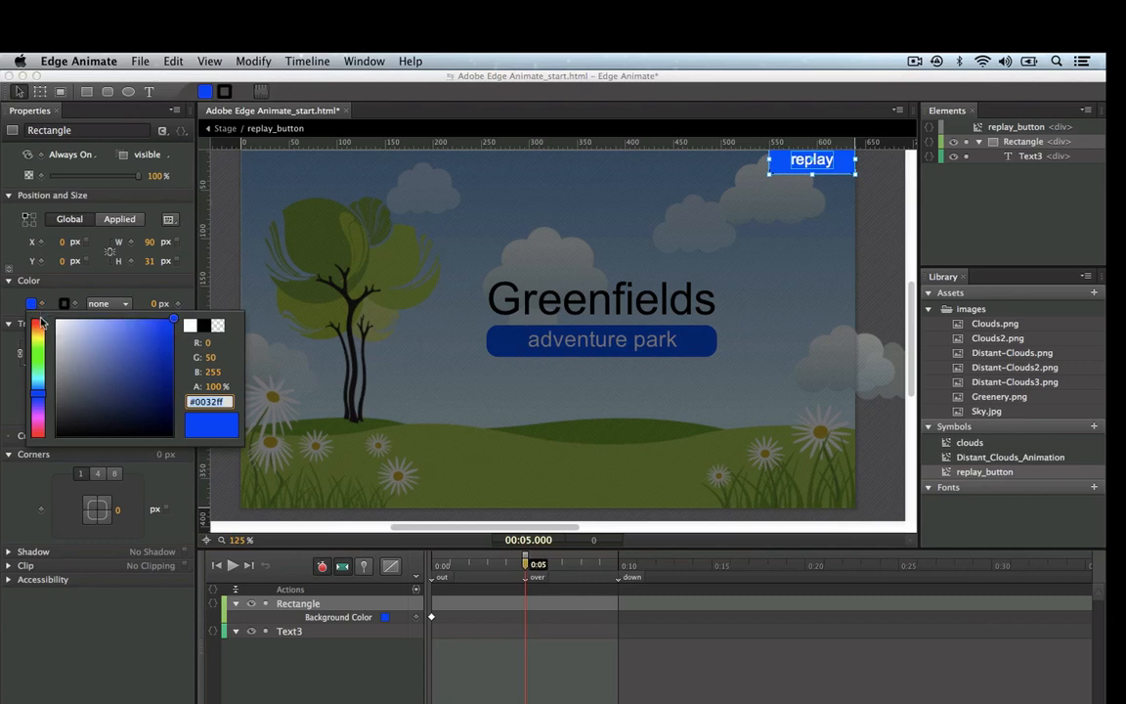
click(39, 418)
drag(39, 418, 40, 418)
key(Return)
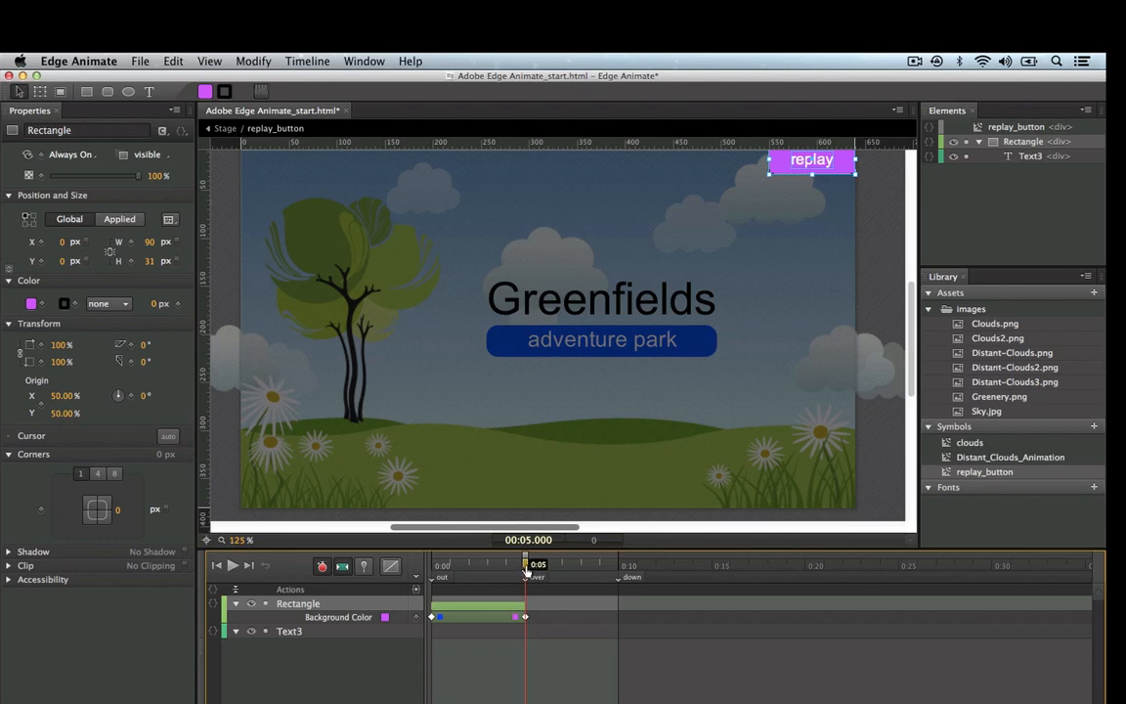
Set the rectangle's background colour to red #ff0009 at 0:10, at the "down" label.
drag(525, 565, 616, 578)
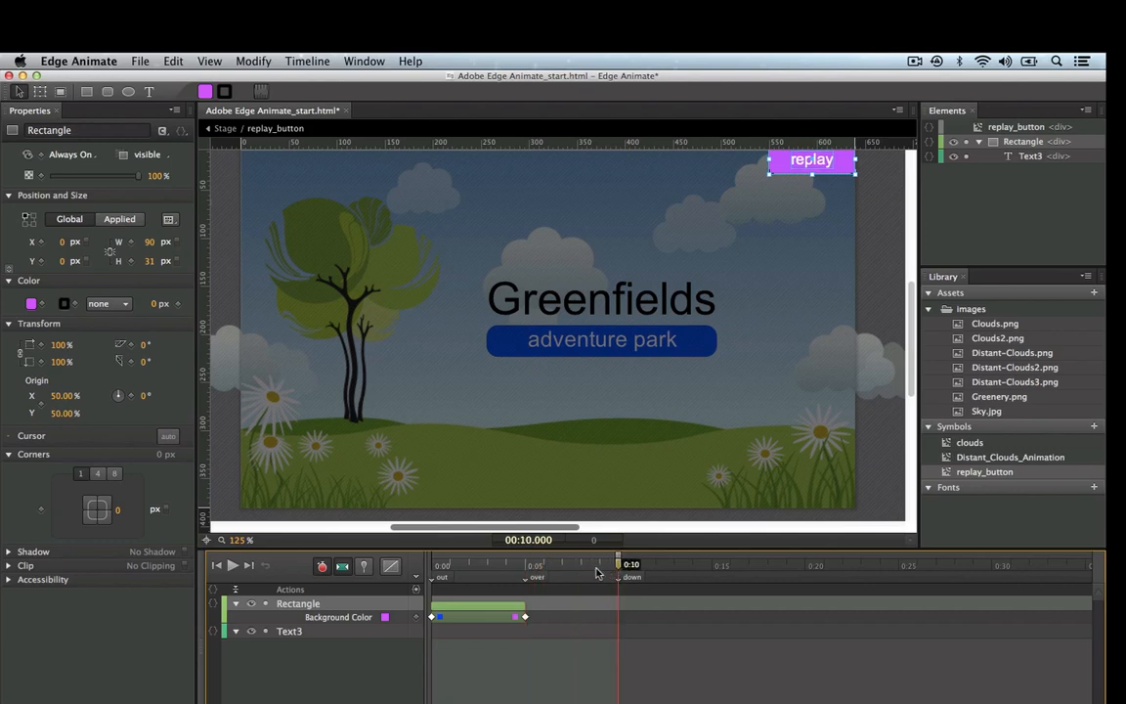
click(32, 305)
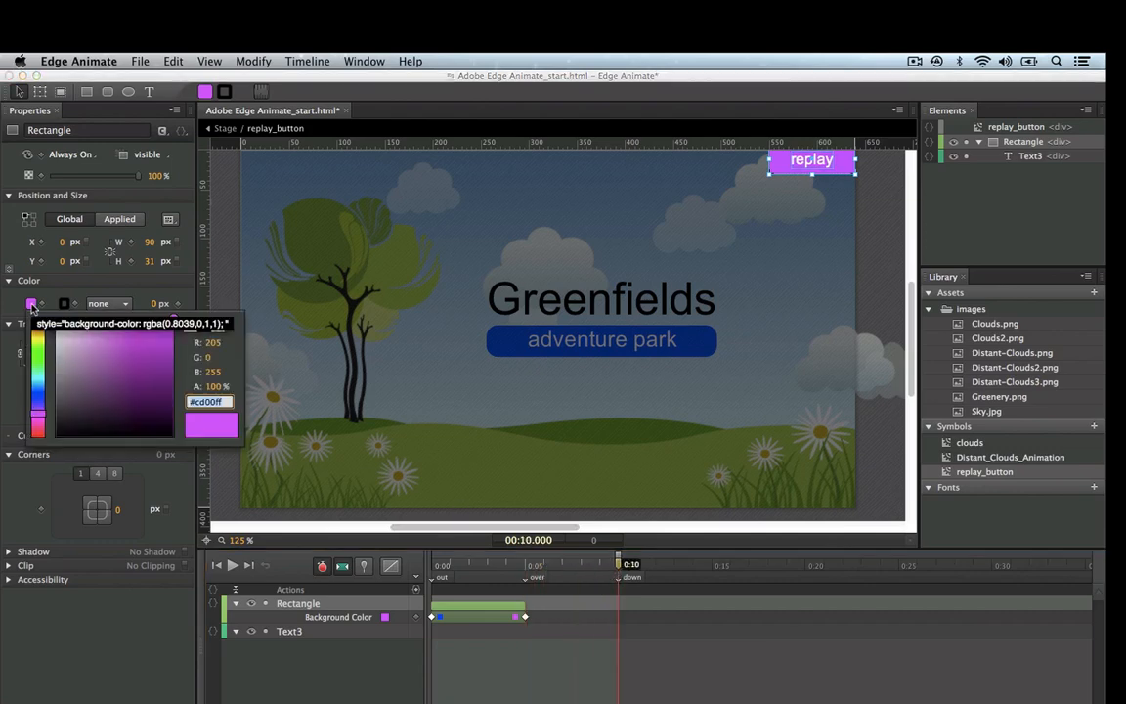
click(38, 436)
drag(39, 438, 38, 440)
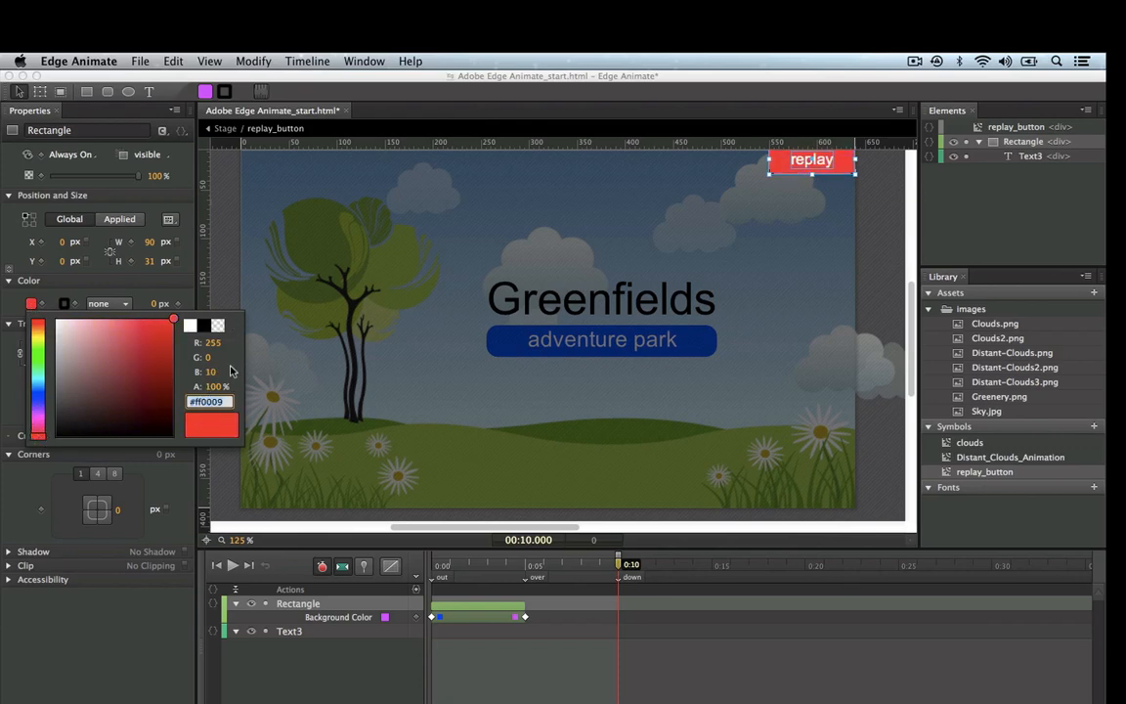
click(178, 472)
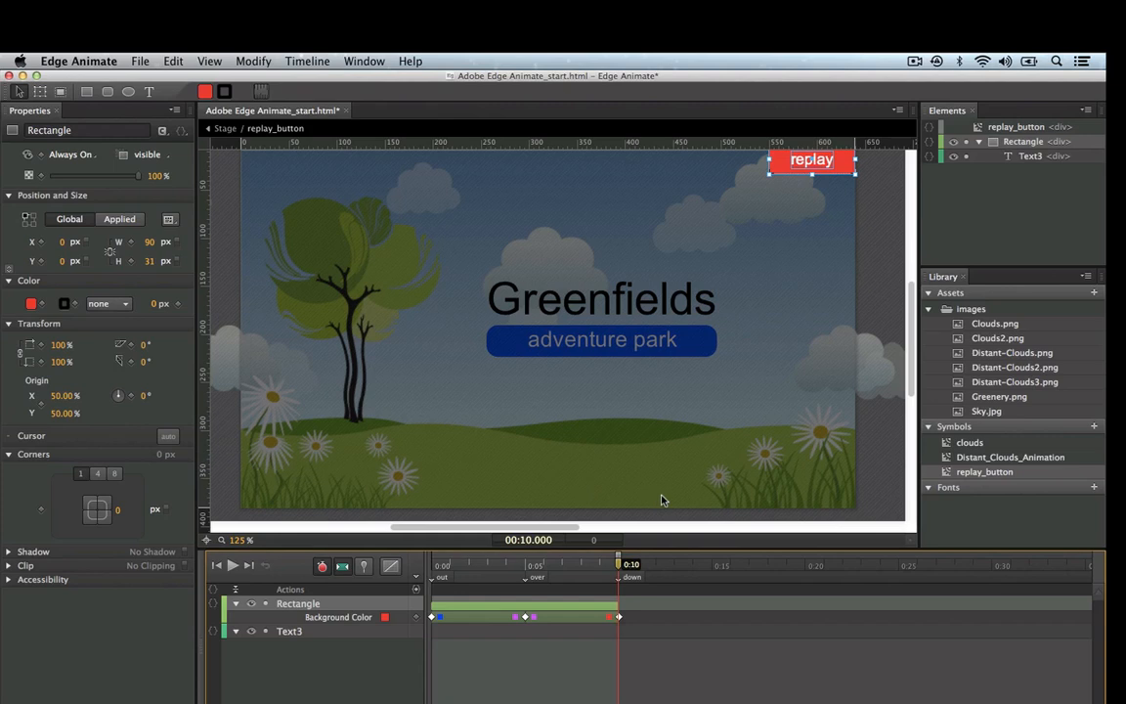
mouse_move(616, 578)
mouse_down()
mouse_move(432, 572)
mouse_move(617, 576)
mouse_up()
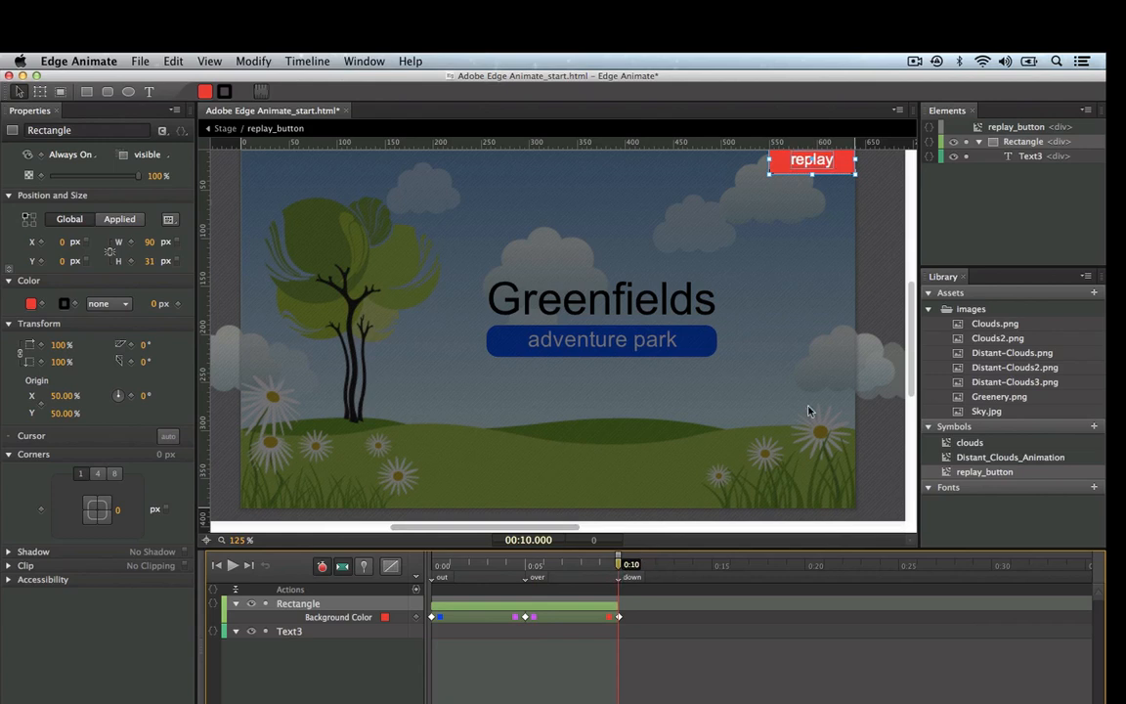
click(863, 286)
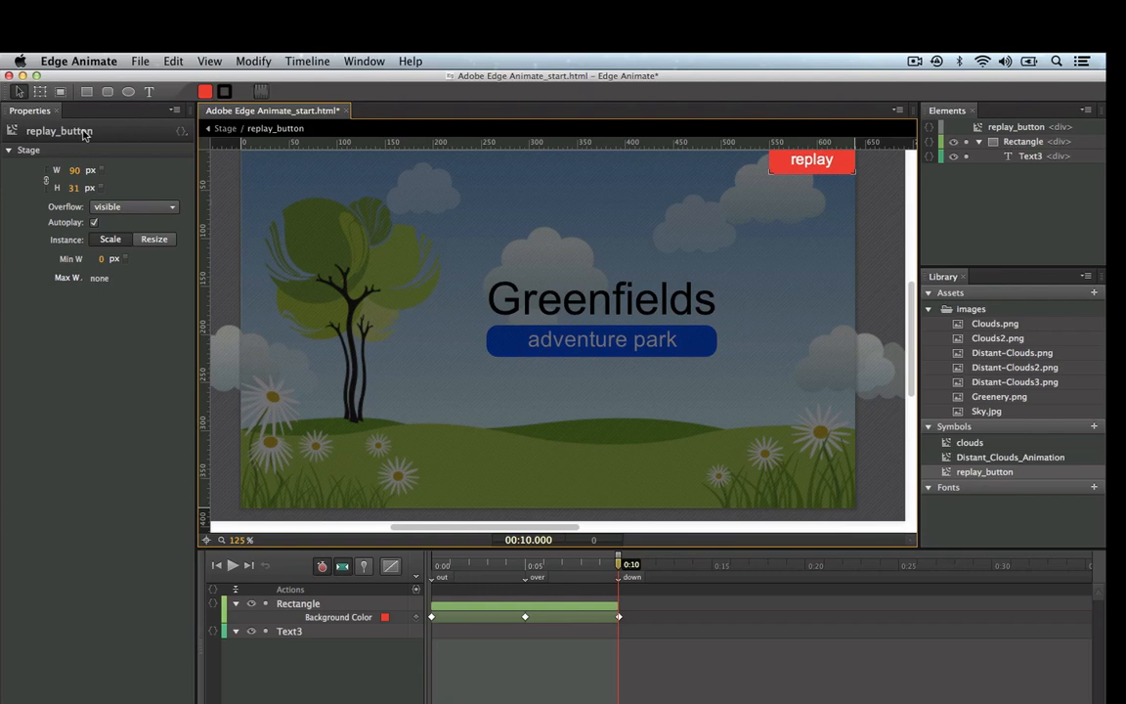
click(94, 223)
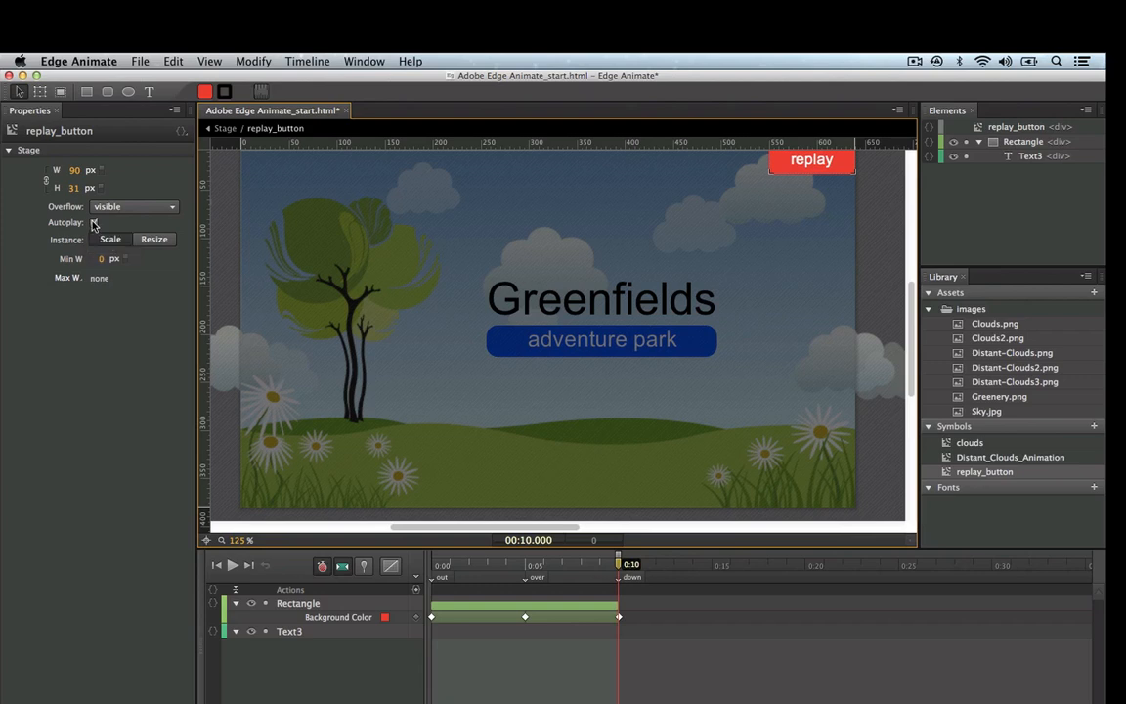
click(94, 223)
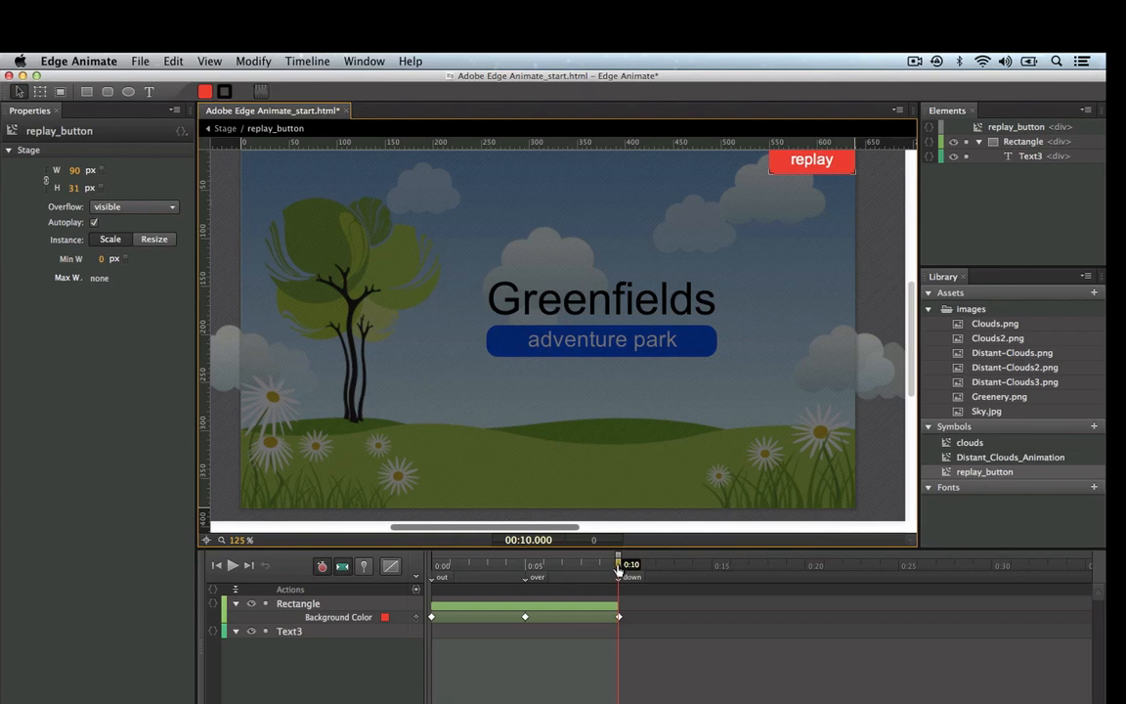
Return from the symbol to the stage, preview the banner in Chrome, and switch back to Edge Animate.
drag(619, 573, 428, 573)
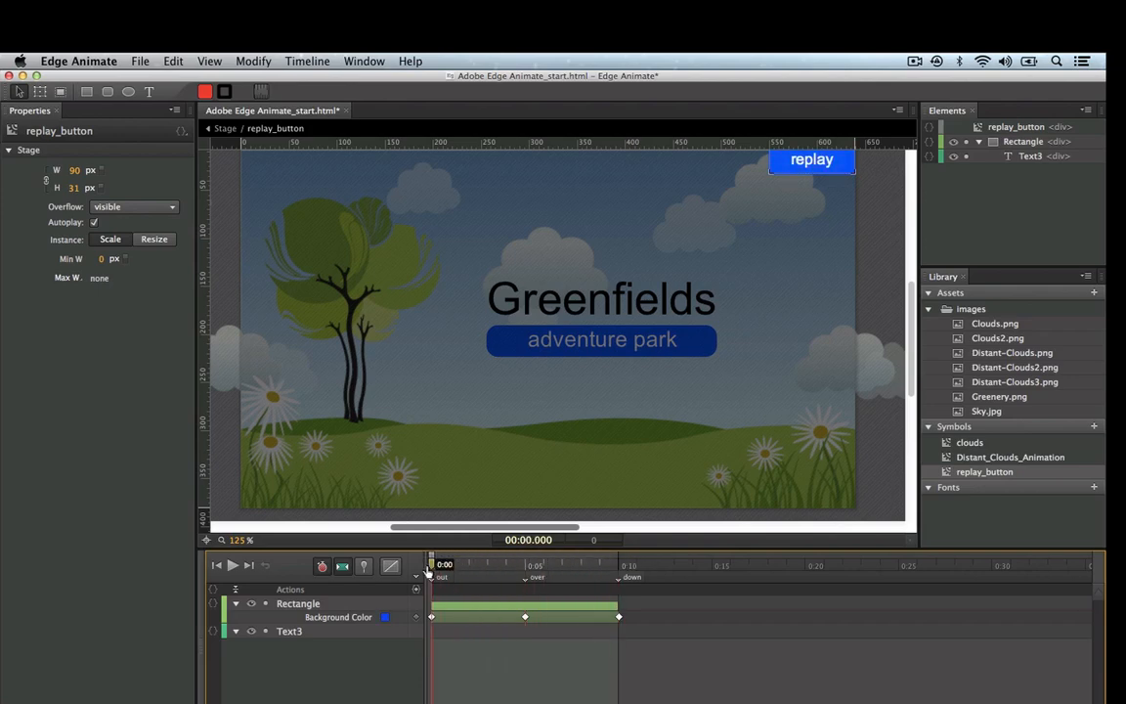
double_click(485, 404)
key(super+Return)
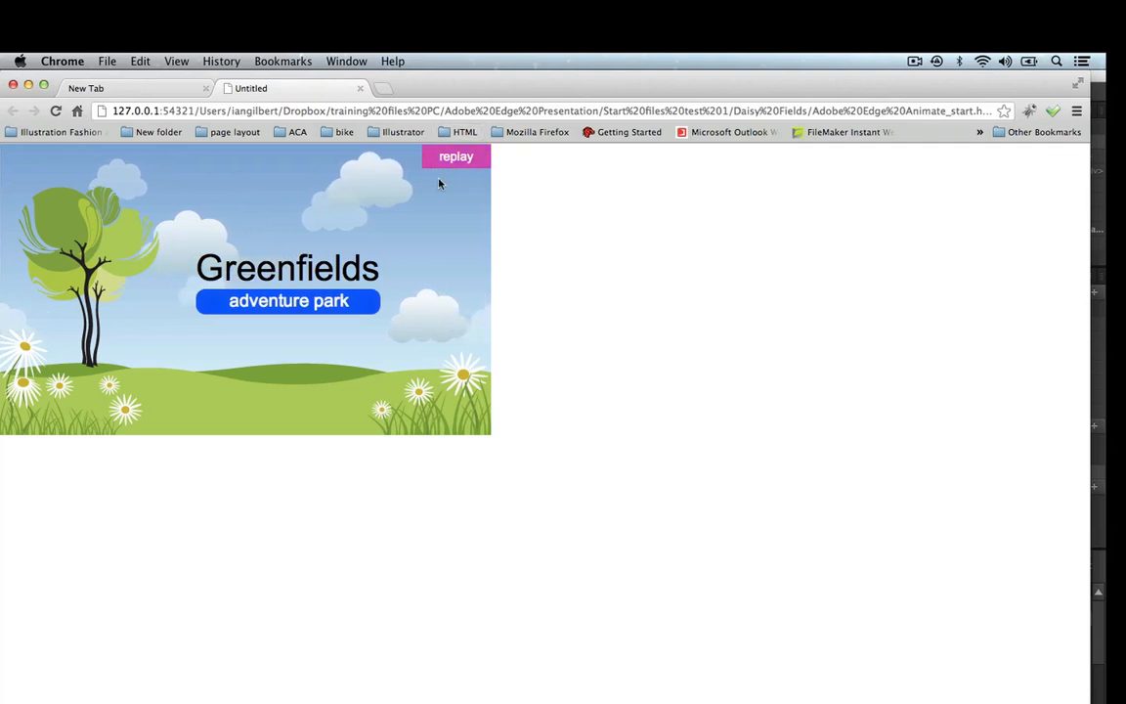
key(super+w)
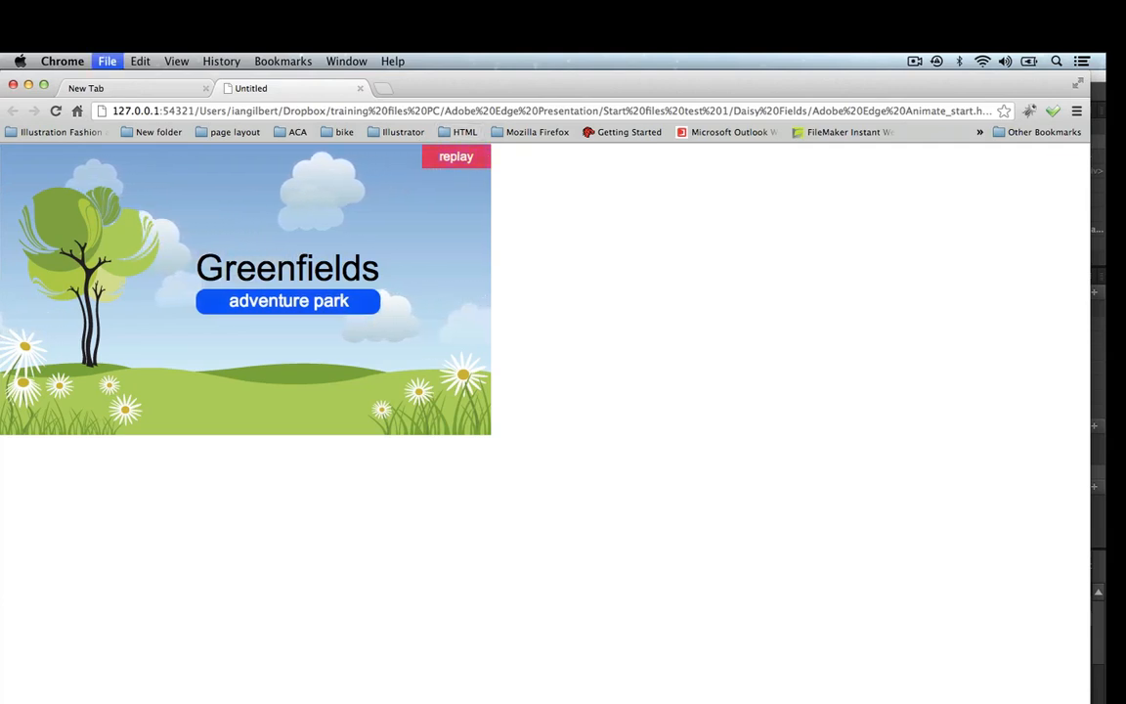
key(super+Tab)
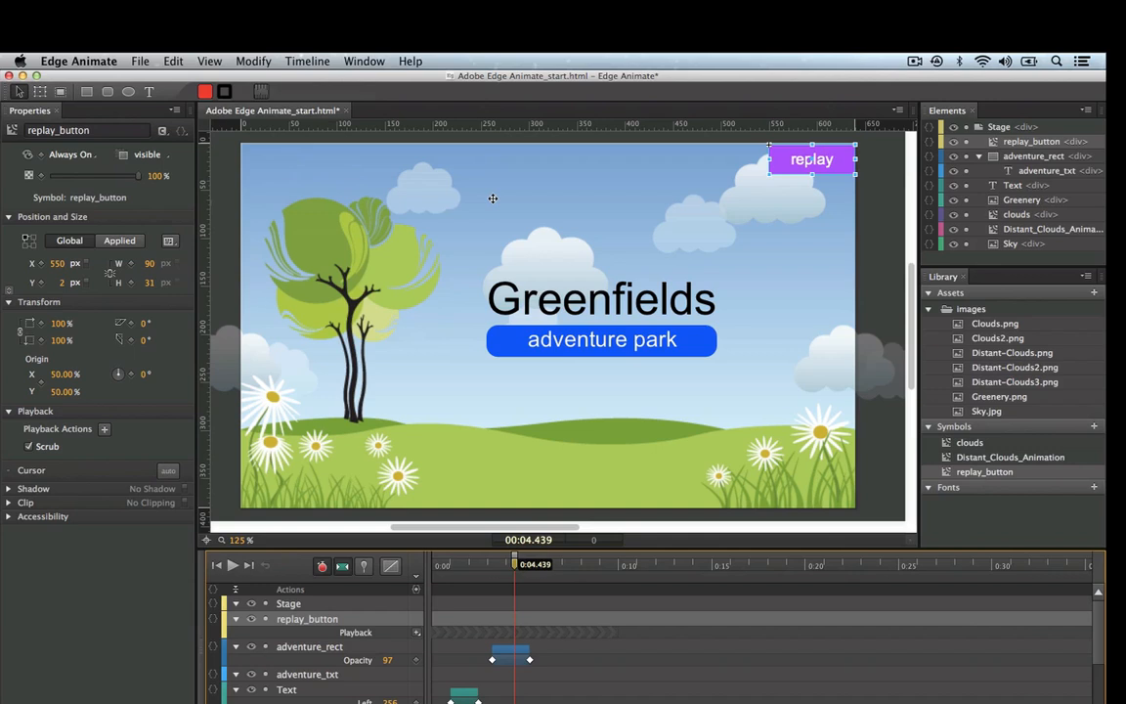
Reopen the replay_button symbol, turn off its Autoplay, and scrub its timeline to 0:10.
double_click(811, 159)
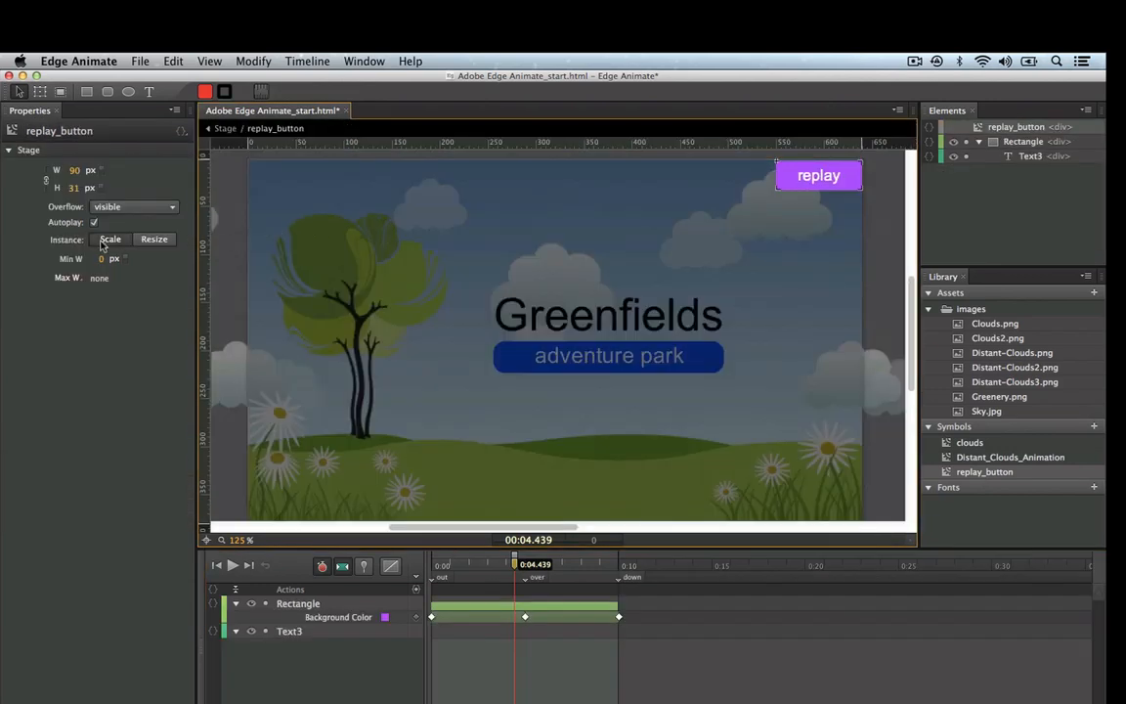
click(95, 223)
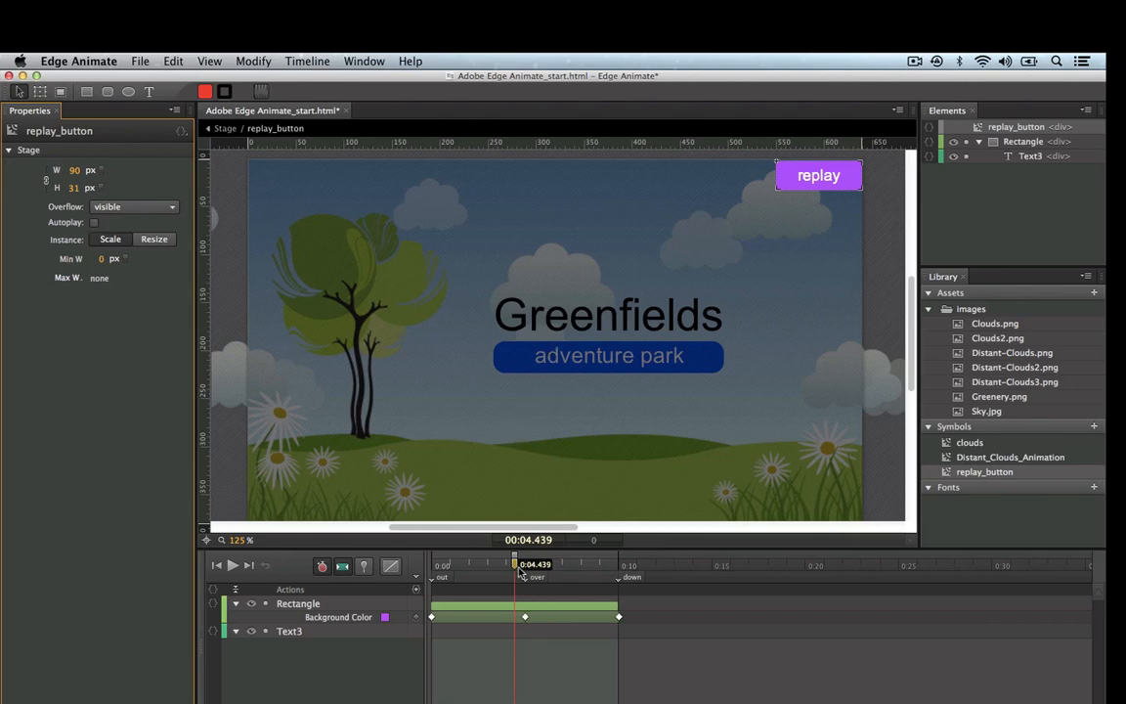
drag(515, 564, 617, 577)
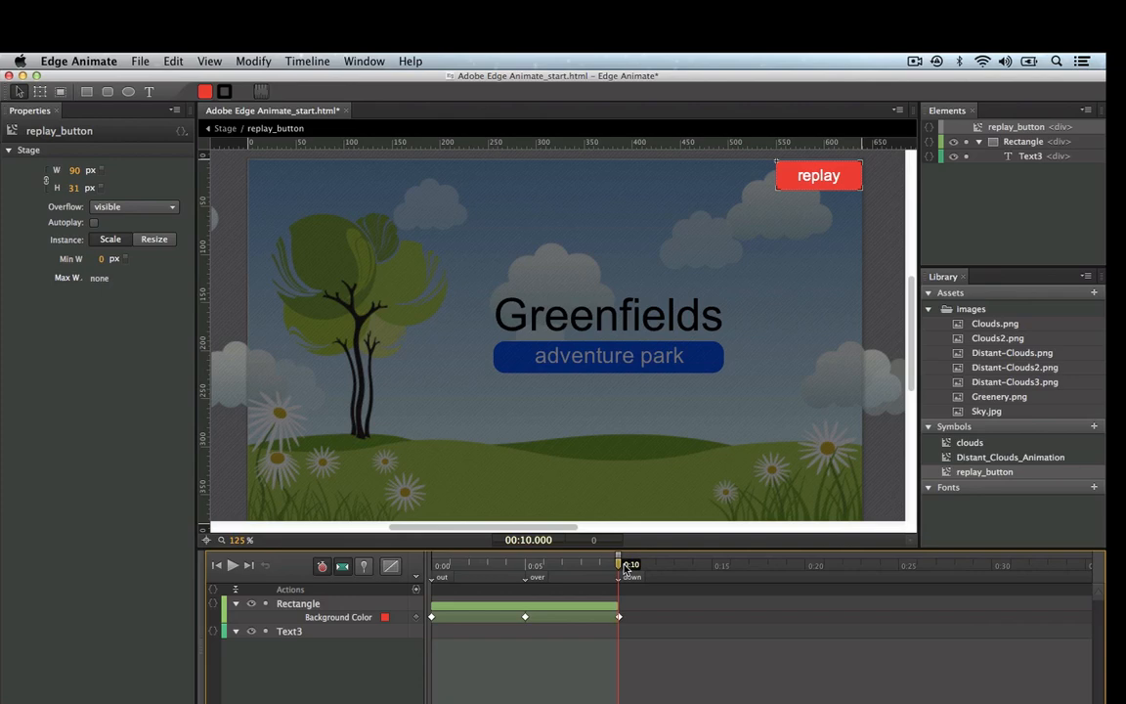
Add a mouseout action to the replay_button symbol's rectangle that stops the timeline at 'out'.
key(Home)
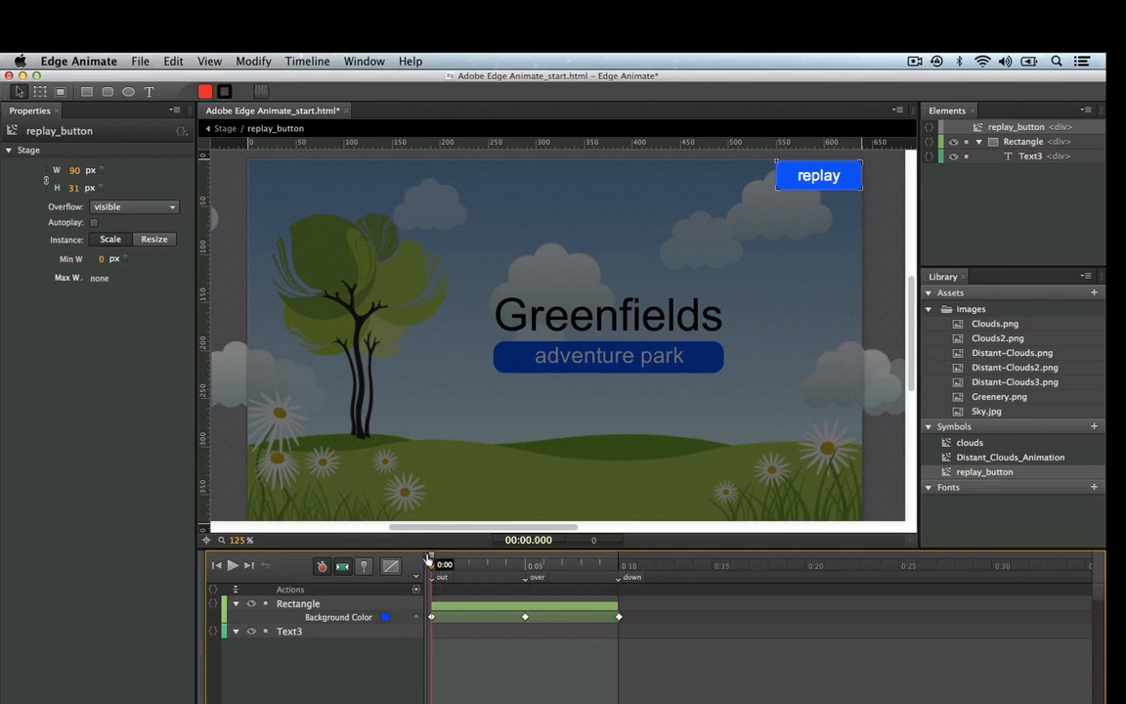
right_click(783, 185)
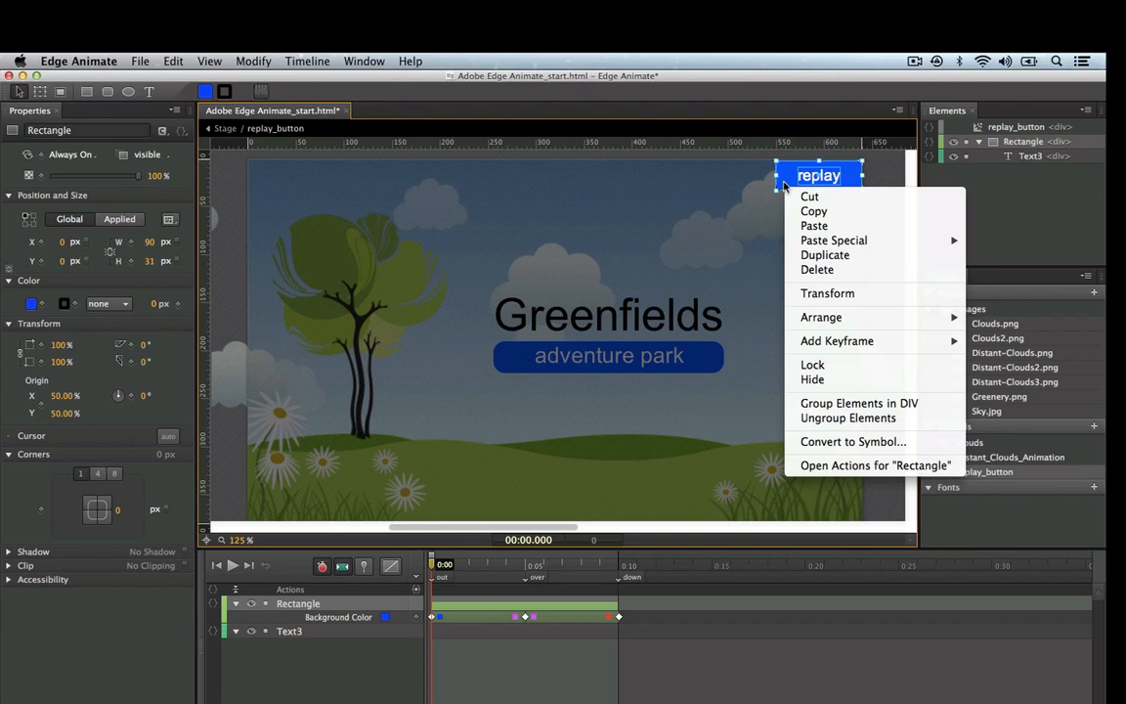
click(828, 467)
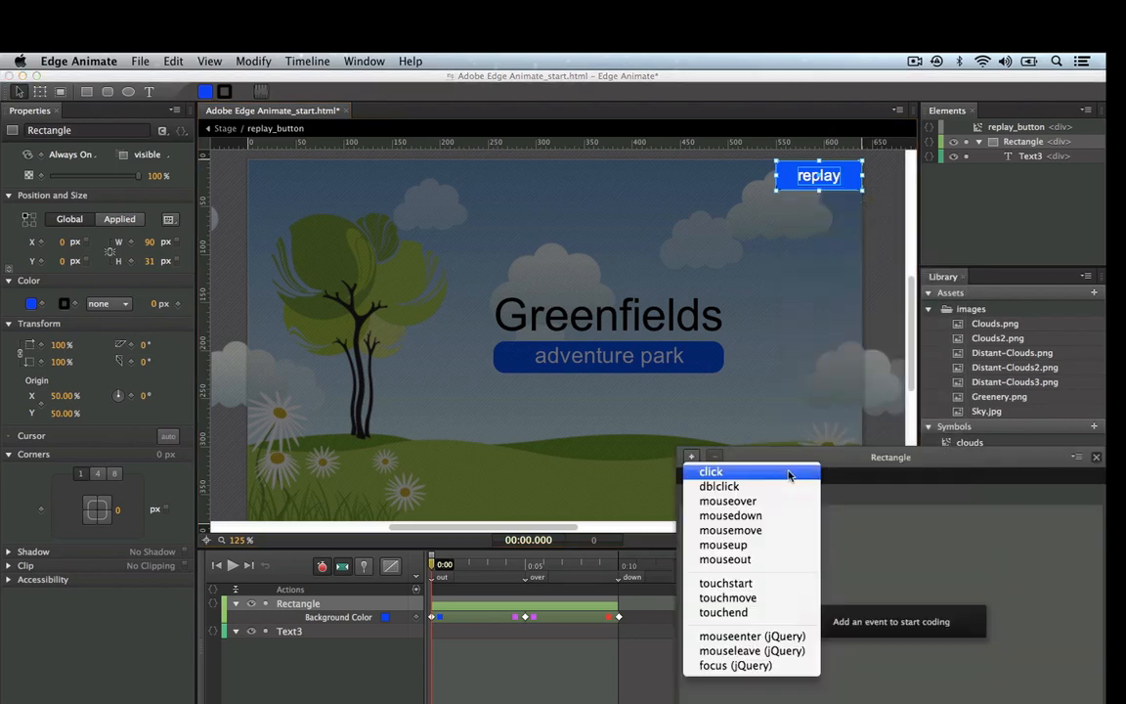
click(780, 559)
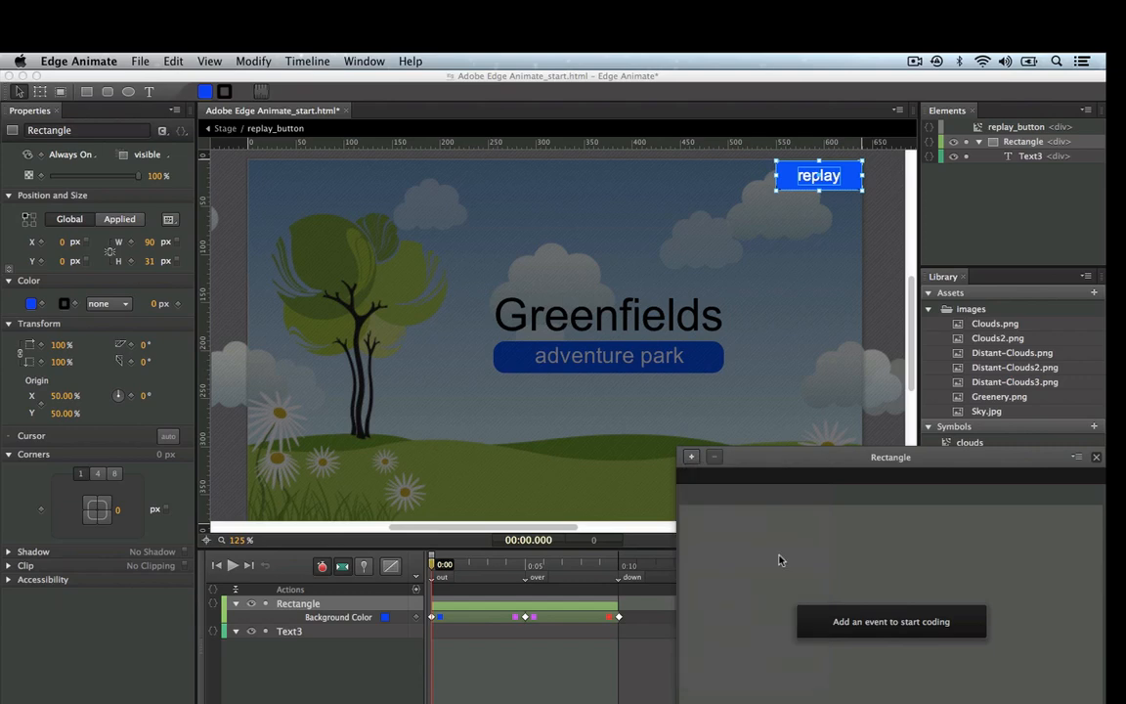
drag(801, 466, 755, 391)
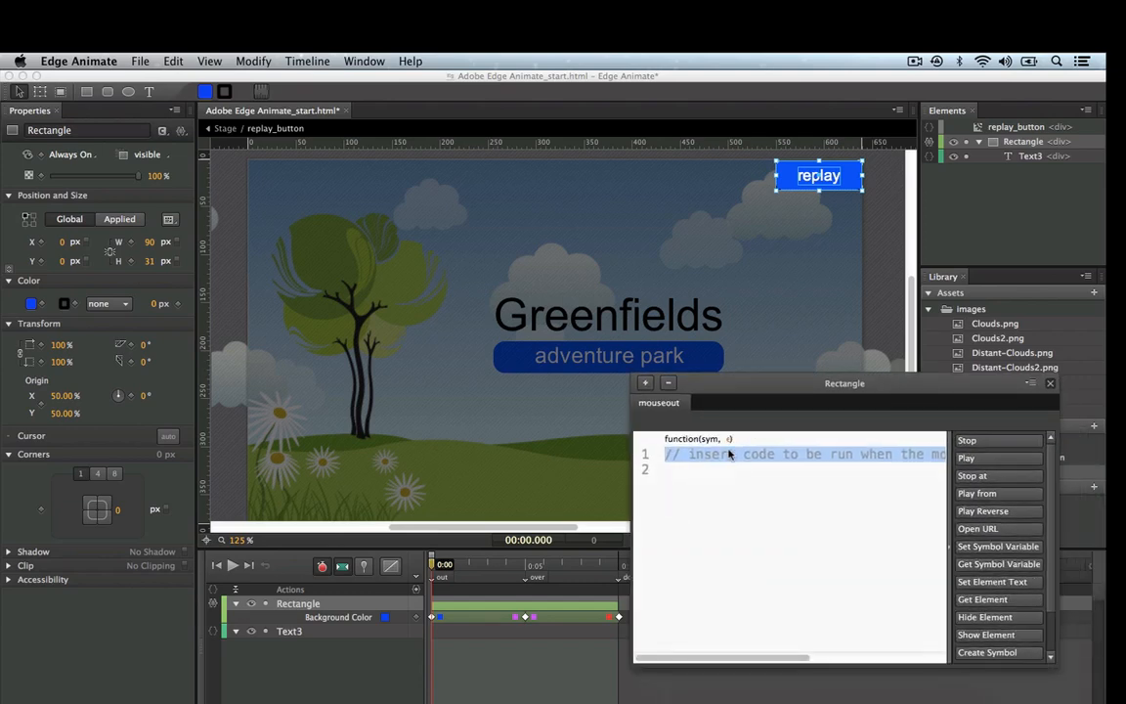
click(993, 476)
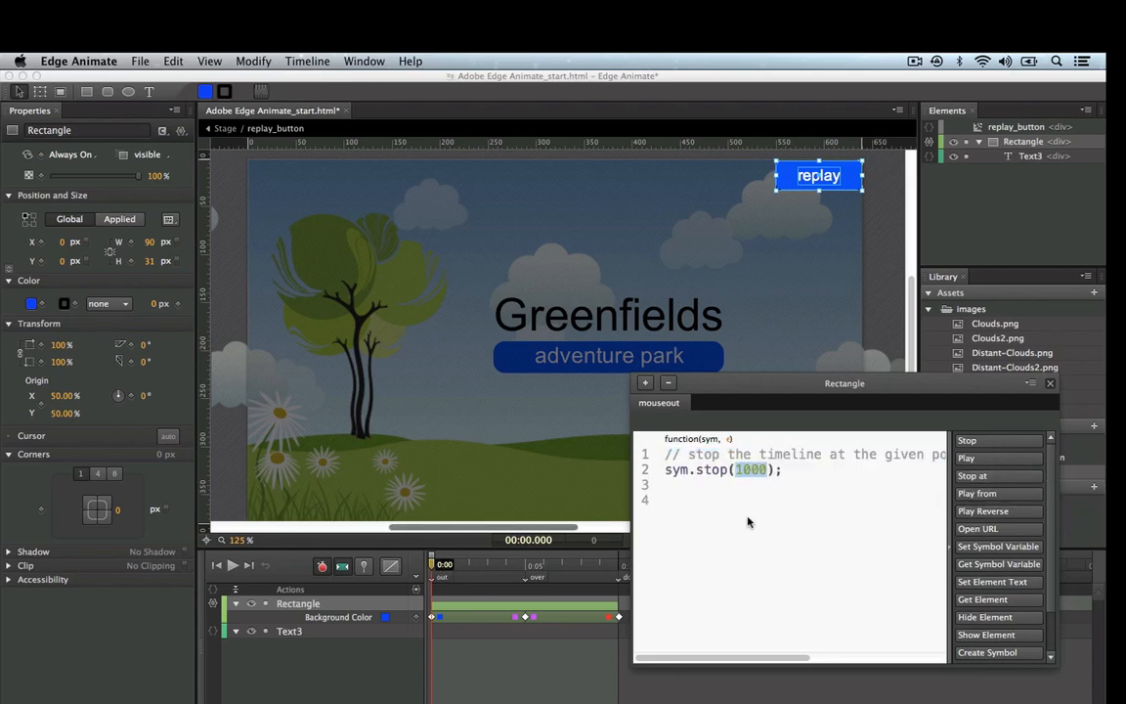
key(BackSpace)
text('out)
Add a mouseover action to the rectangle that stops the timeline at 'over'.
click(645, 384)
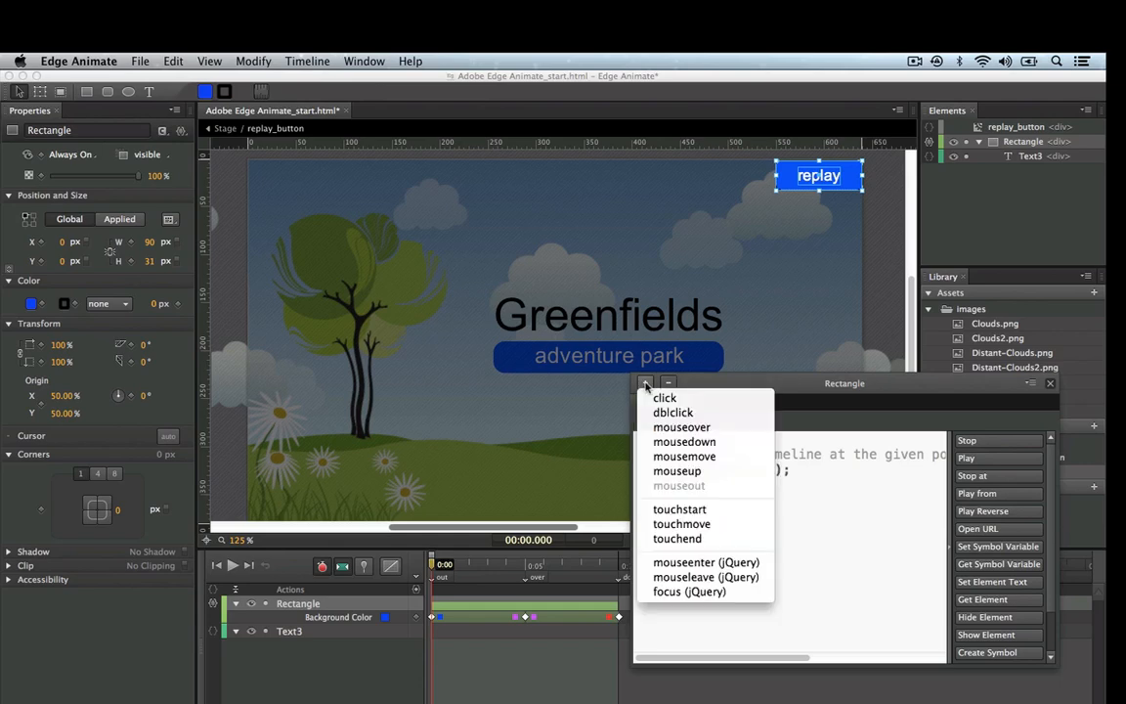
click(705, 430)
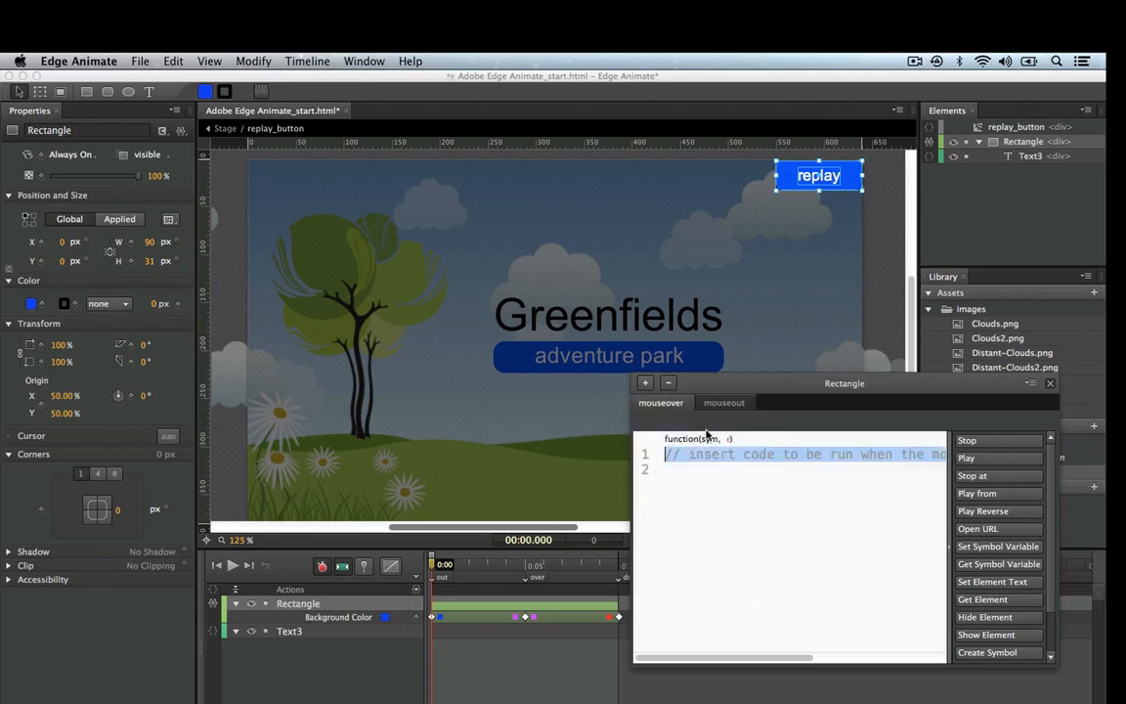
click(1011, 477)
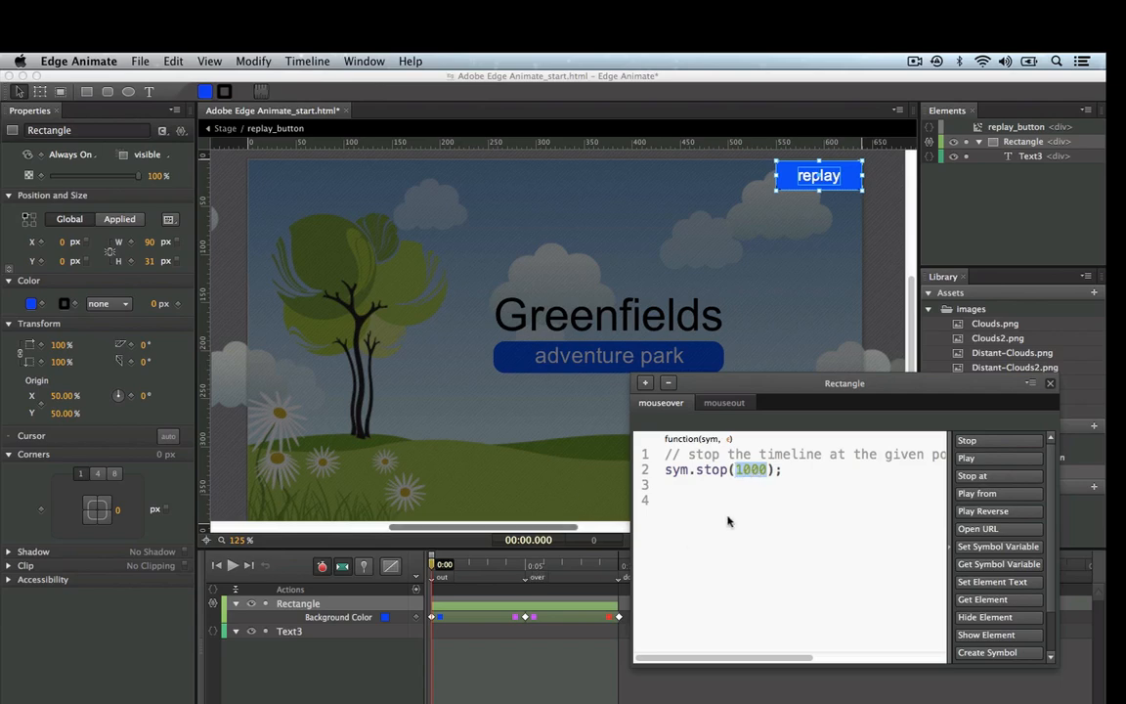
text('ove)
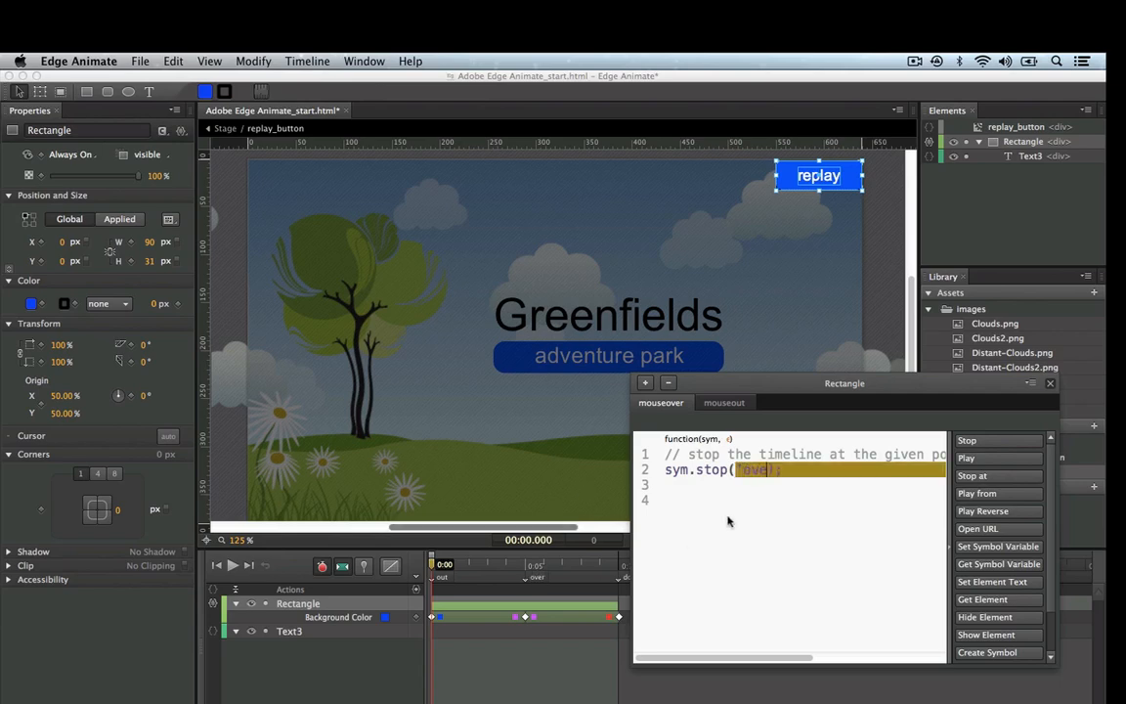
text(r')
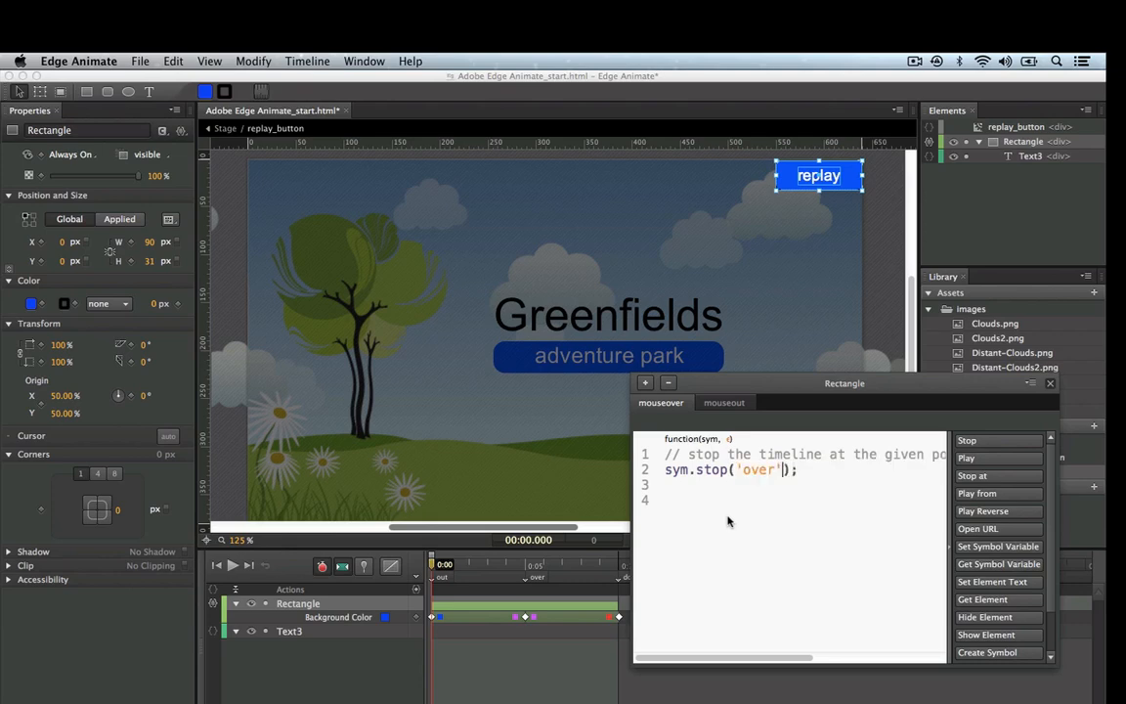
Add a mousedown action to the rectangle that stops the timeline at 'down', and close the actions editor.
click(644, 382)
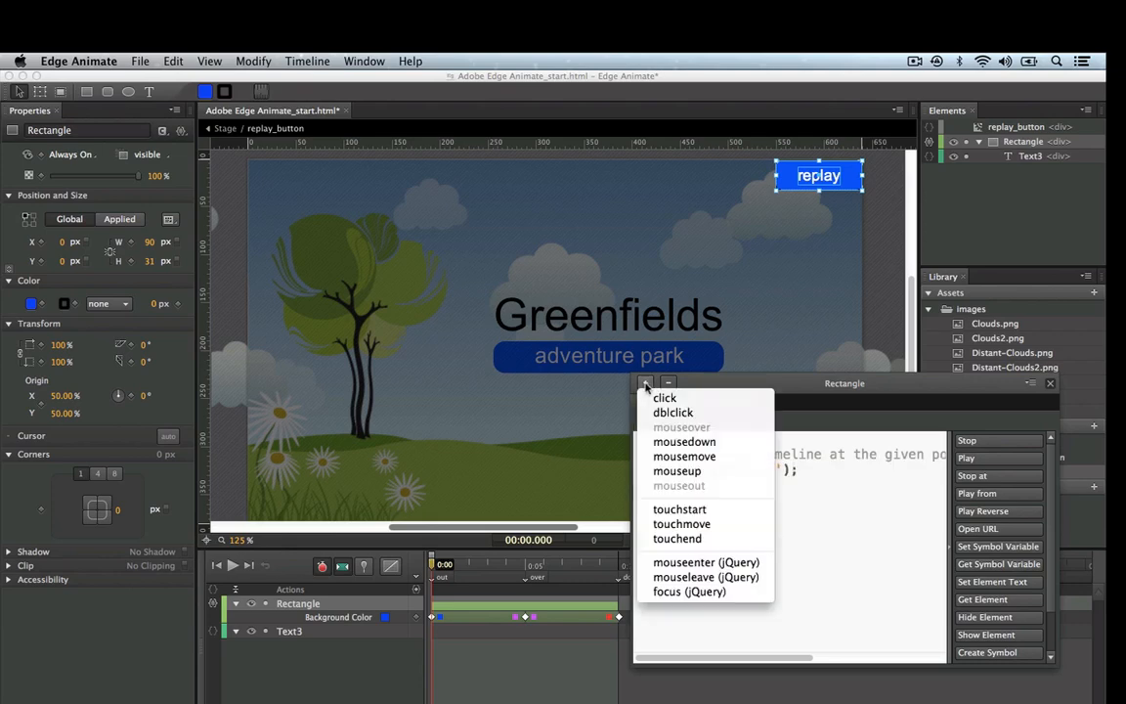
click(723, 443)
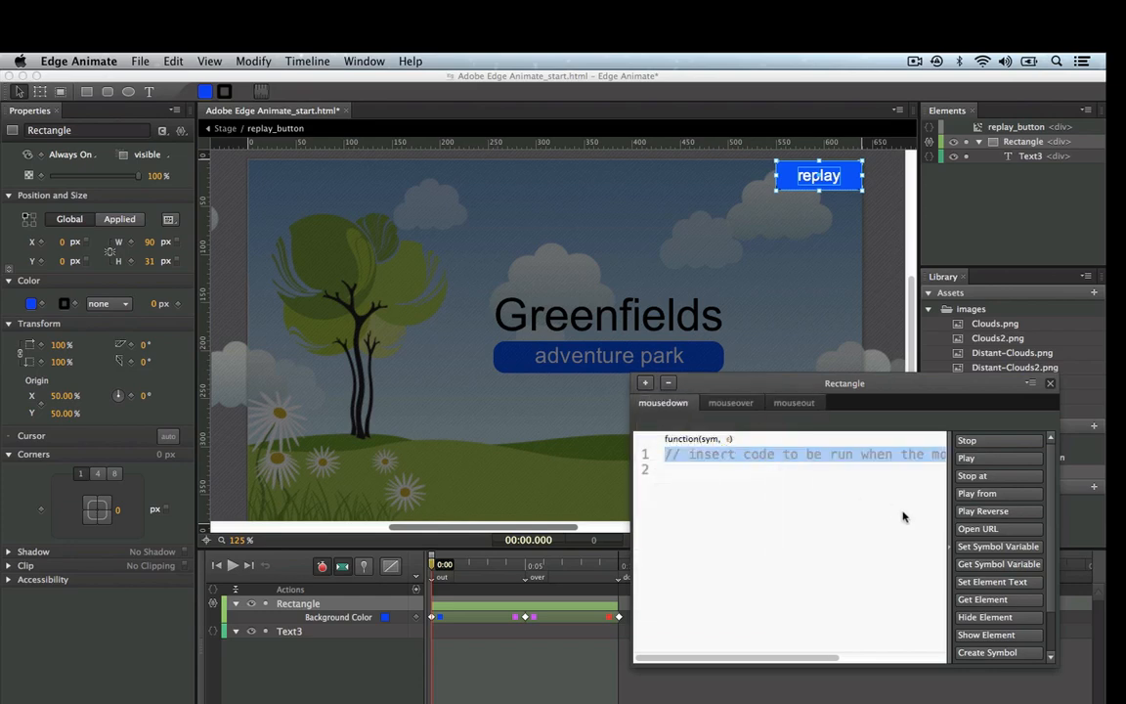
click(1011, 478)
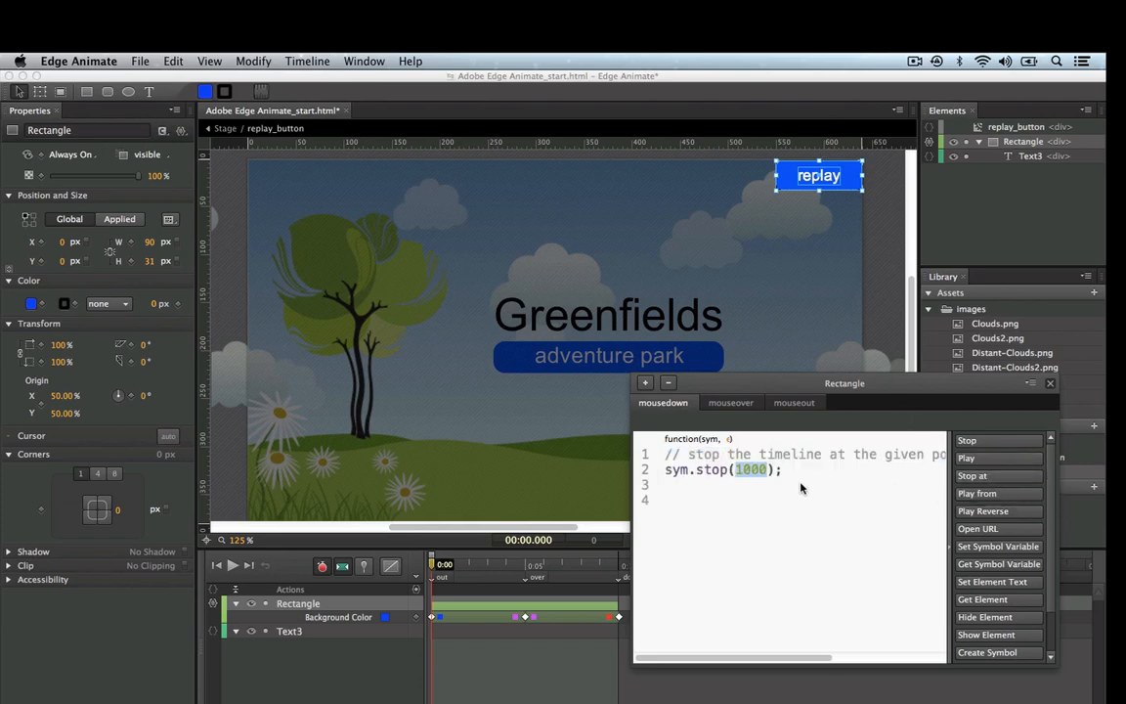
key(BackSpace)
click(1050, 386)
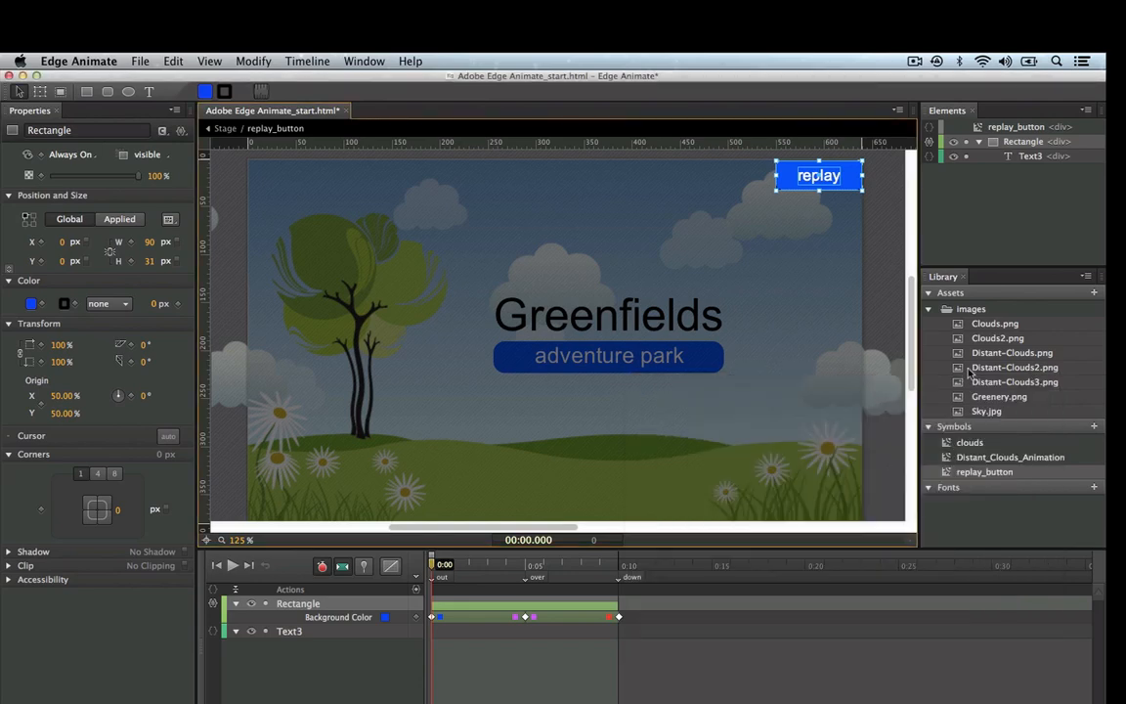
Preview the banner in Chrome to test the replay button's states, and return to the stage in Edge Animate.
key(super+Return)
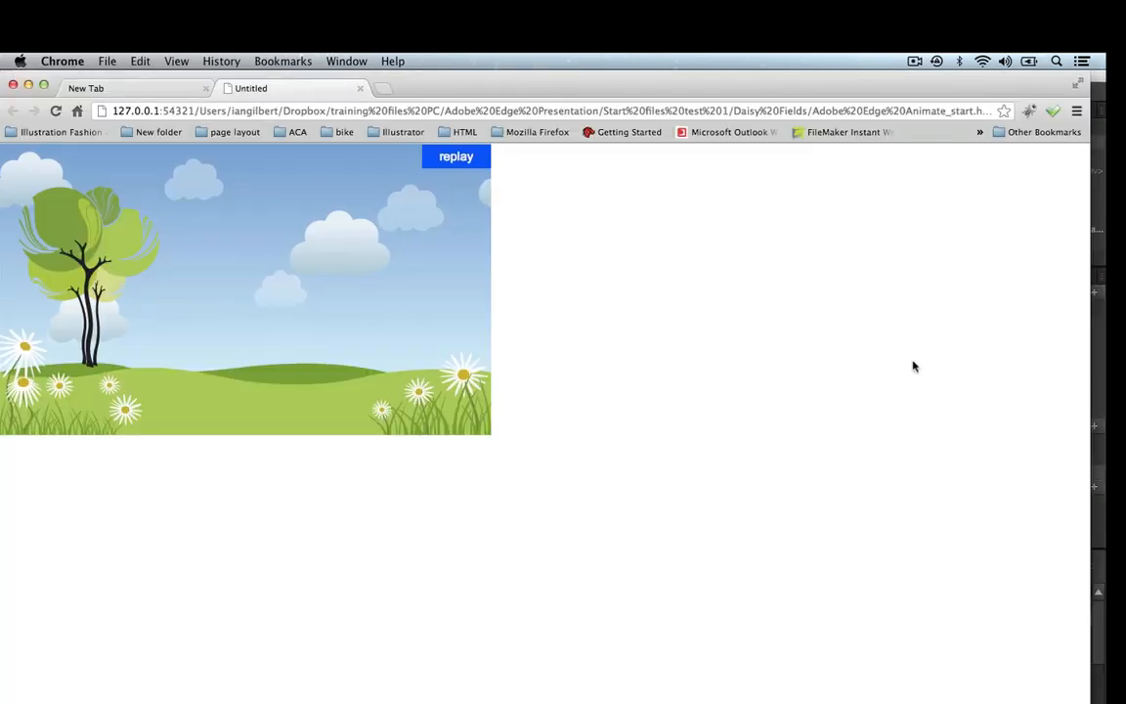
click(433, 168)
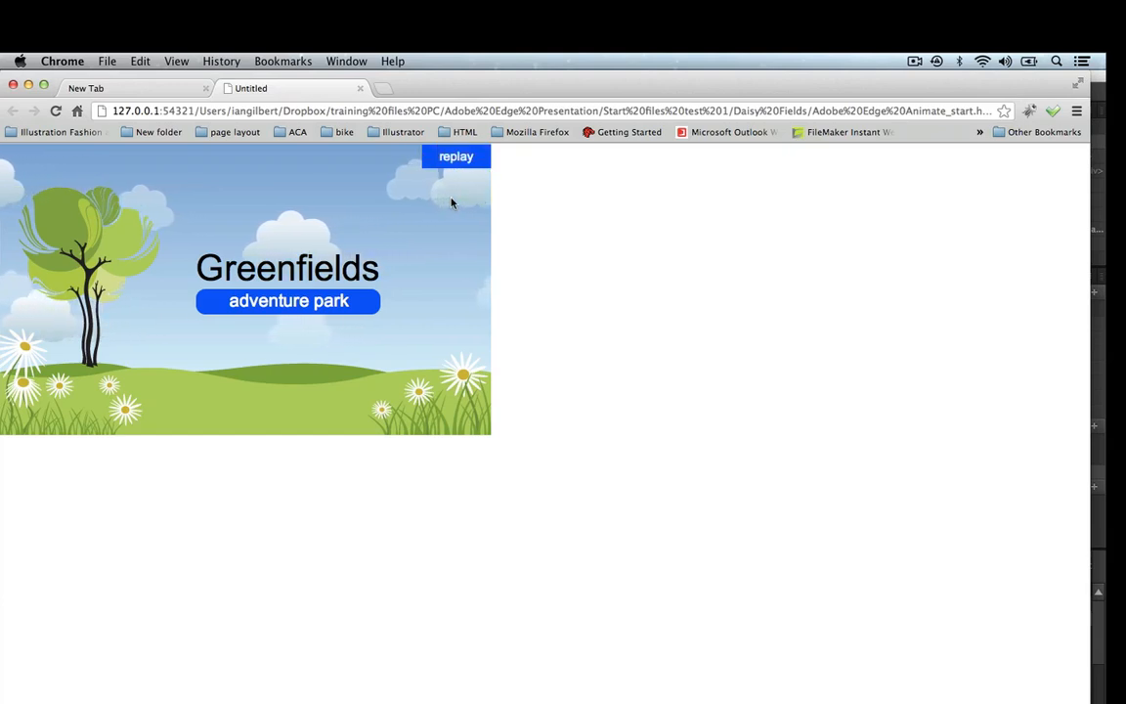
key(super+w)
key(super+Tab)
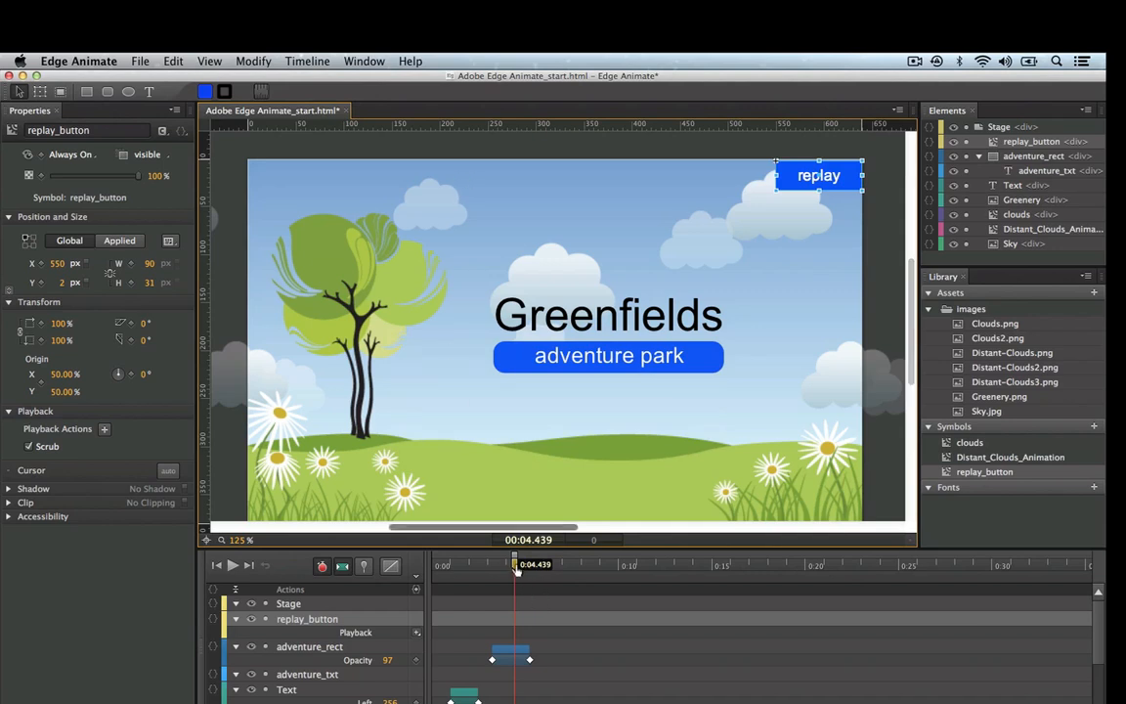
Insert a label named "start" at 0:00 on the main timeline.
drag(517, 568, 430, 568)
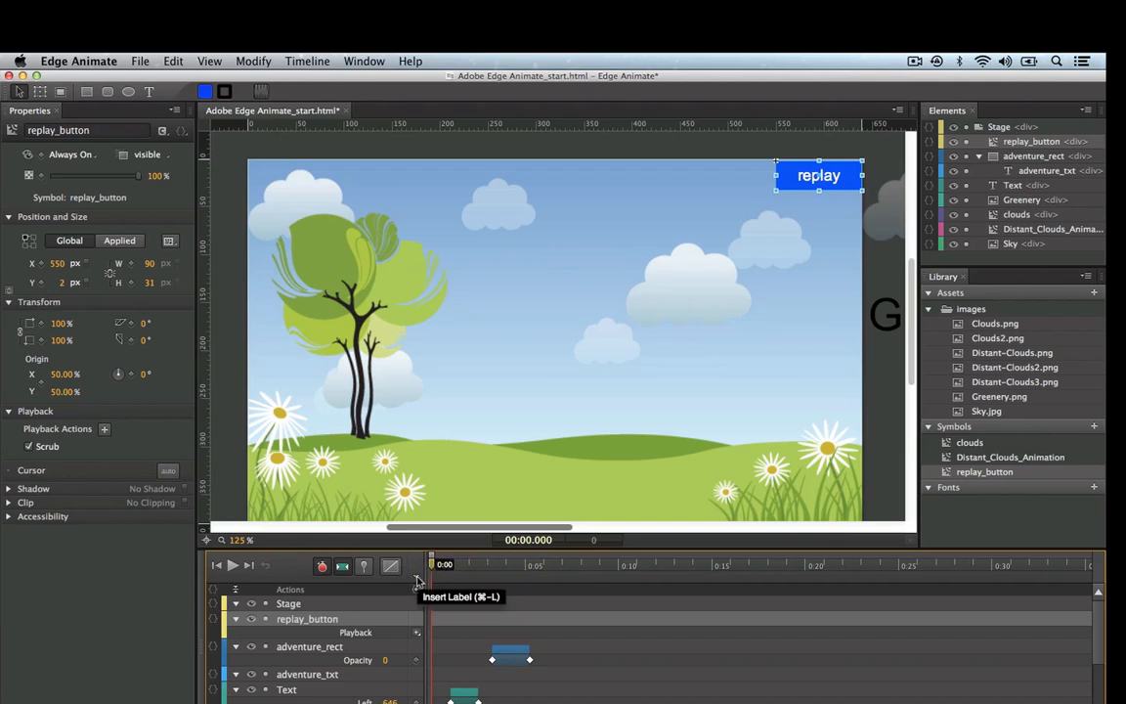
click(416, 580)
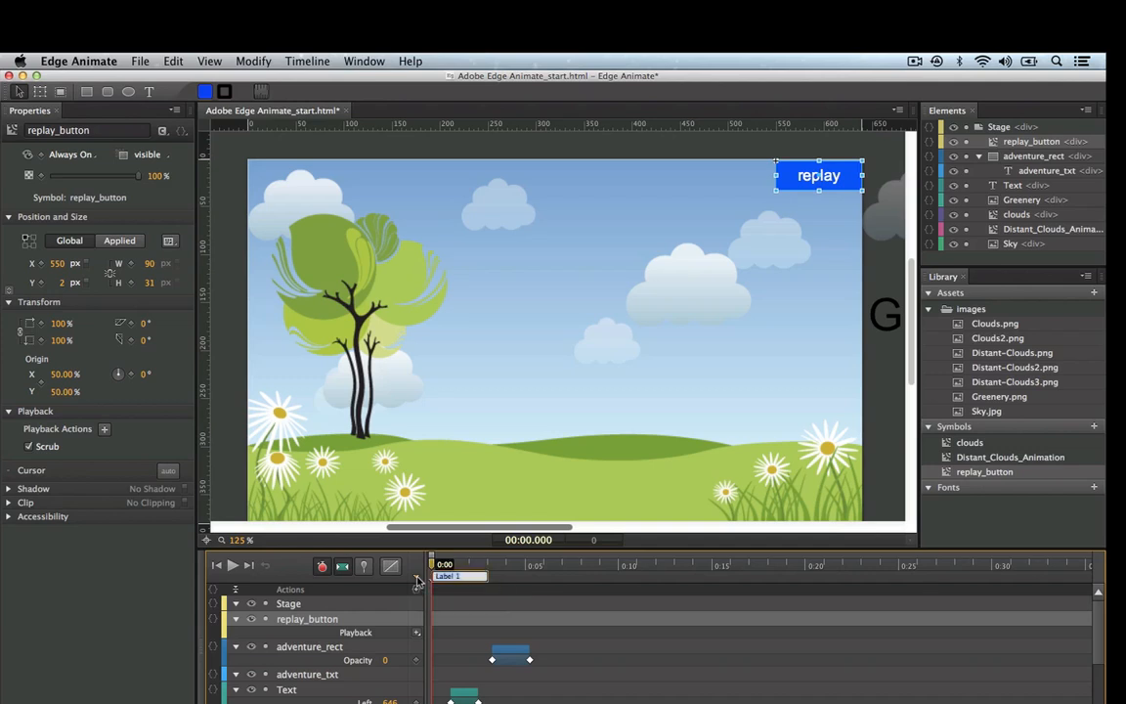
text(start)
key(Return)
Add a click action to the replay_button instance on the stage that plays the timeline from 'start'.
right_click(787, 186)
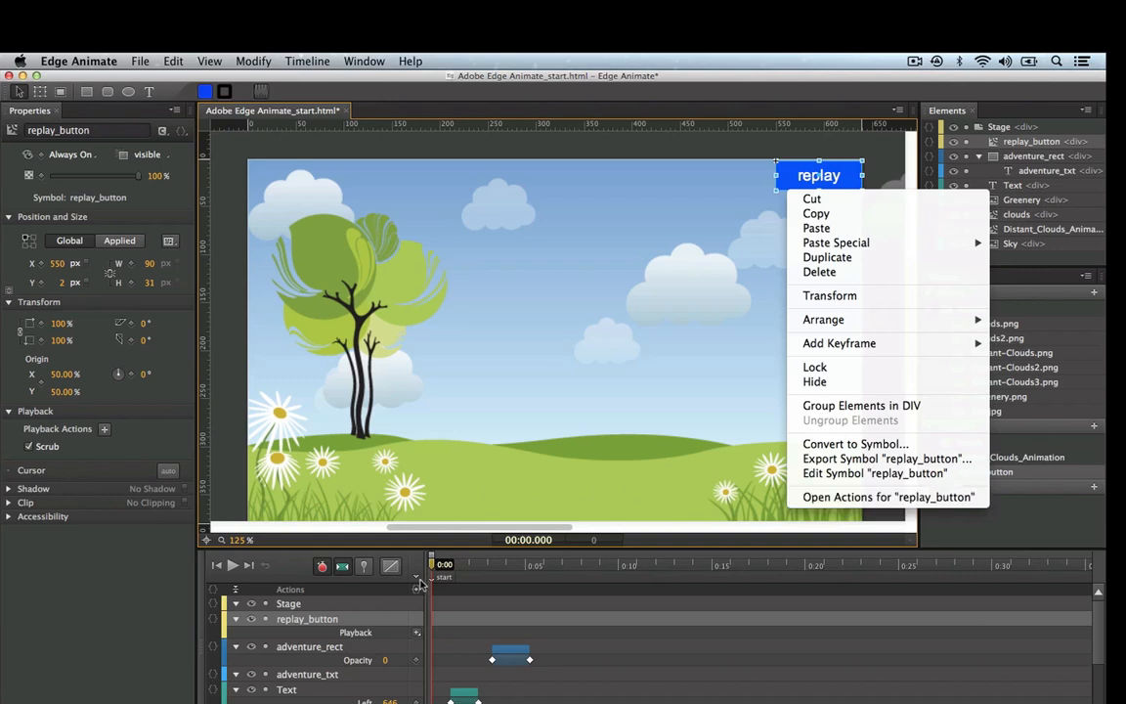
click(848, 499)
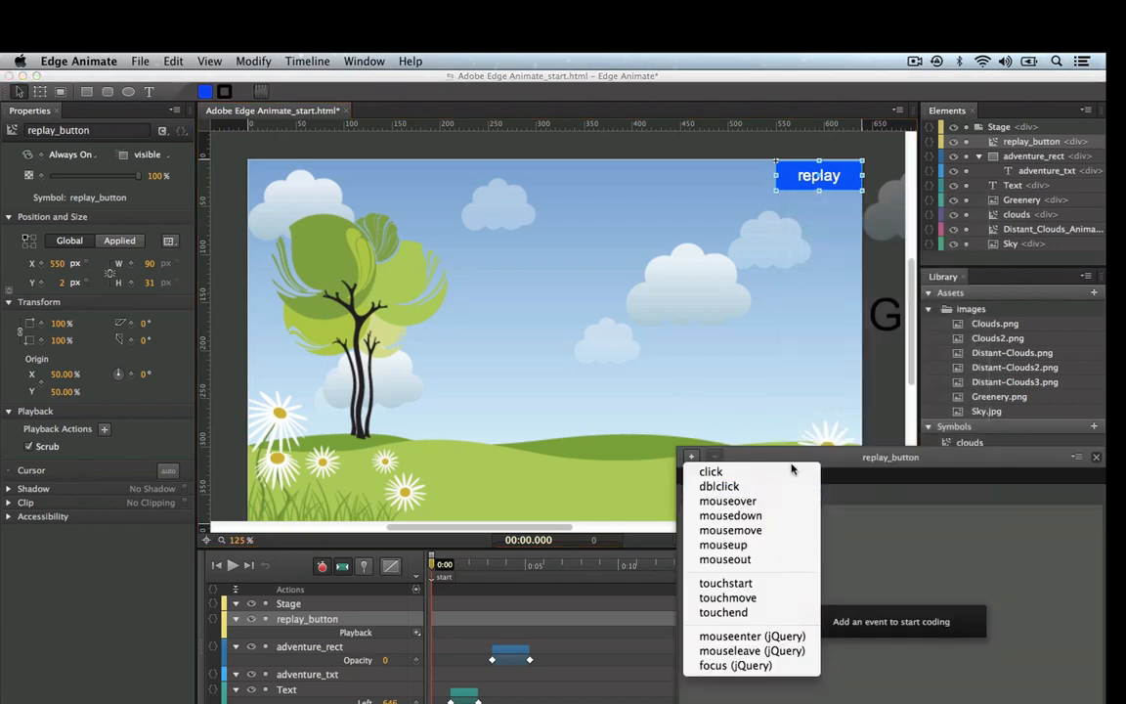
click(758, 473)
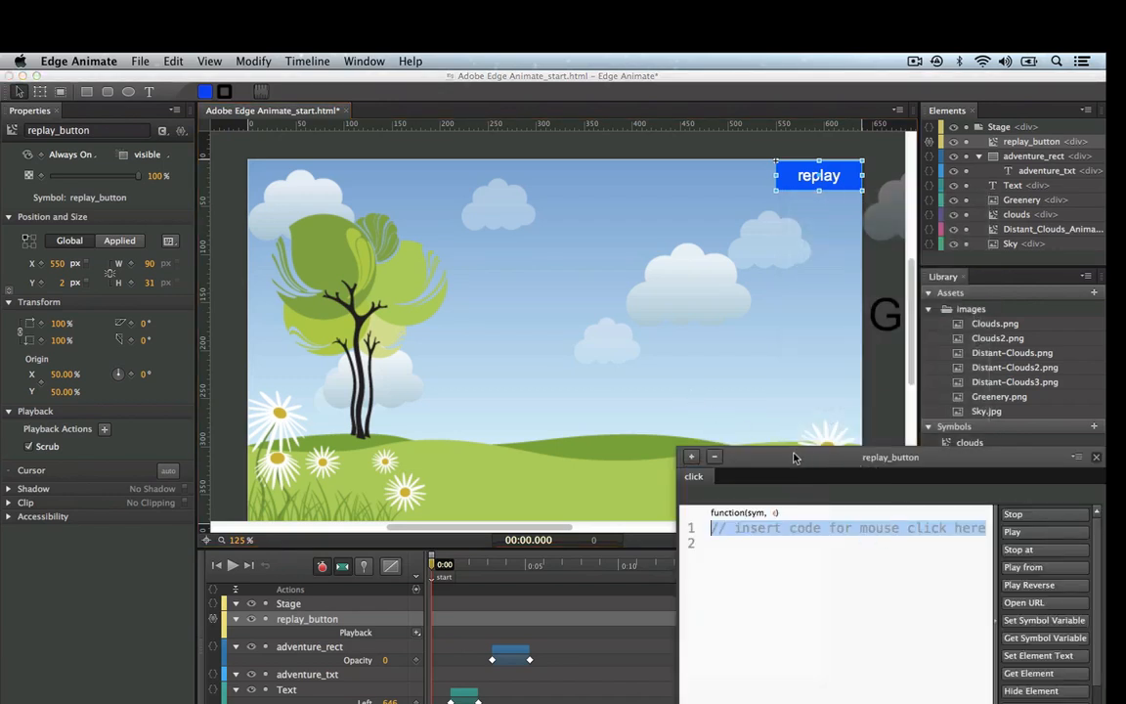
drag(793, 457, 728, 275)
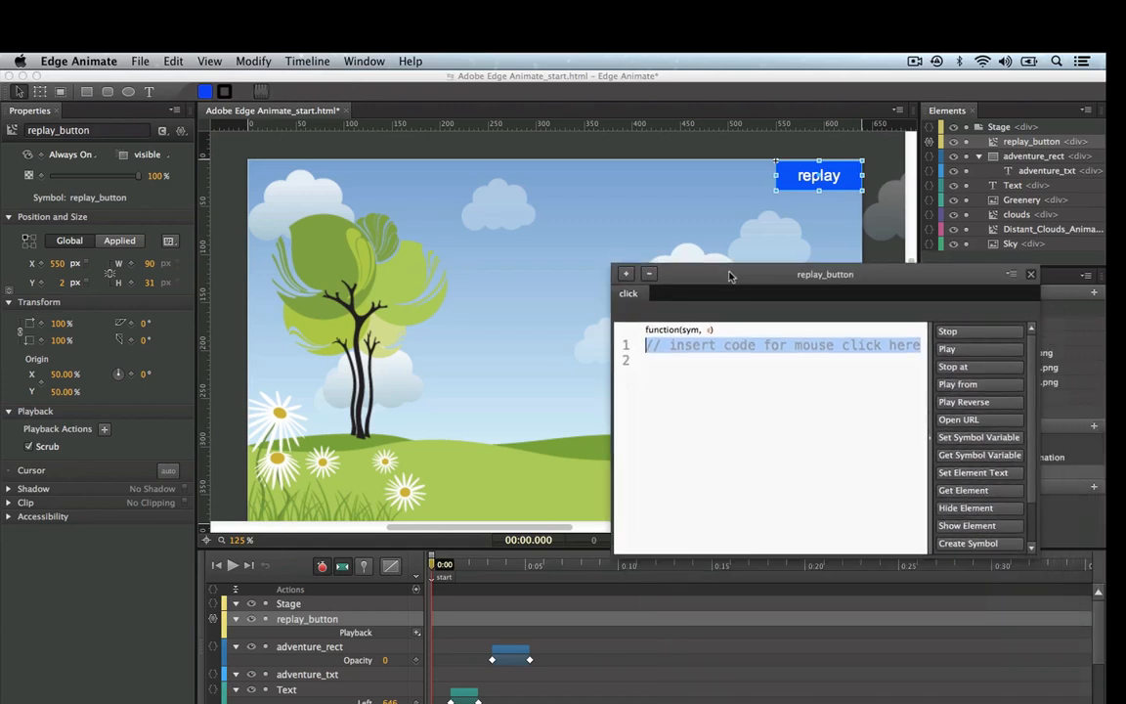
click(969, 386)
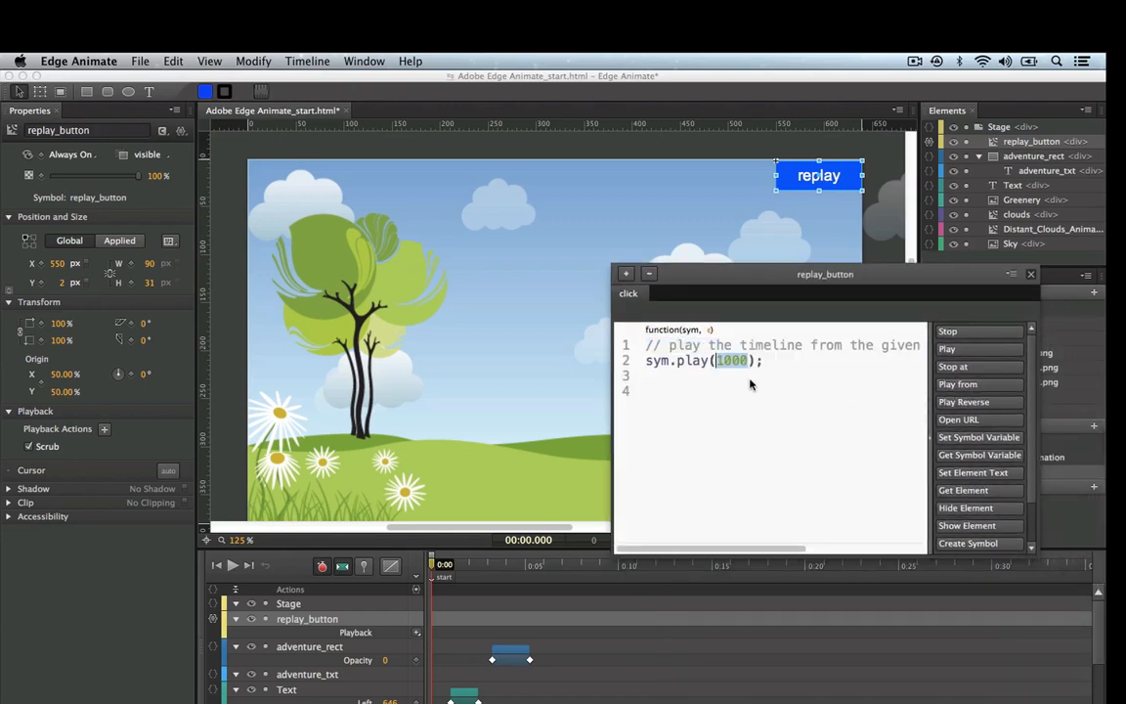
text(')
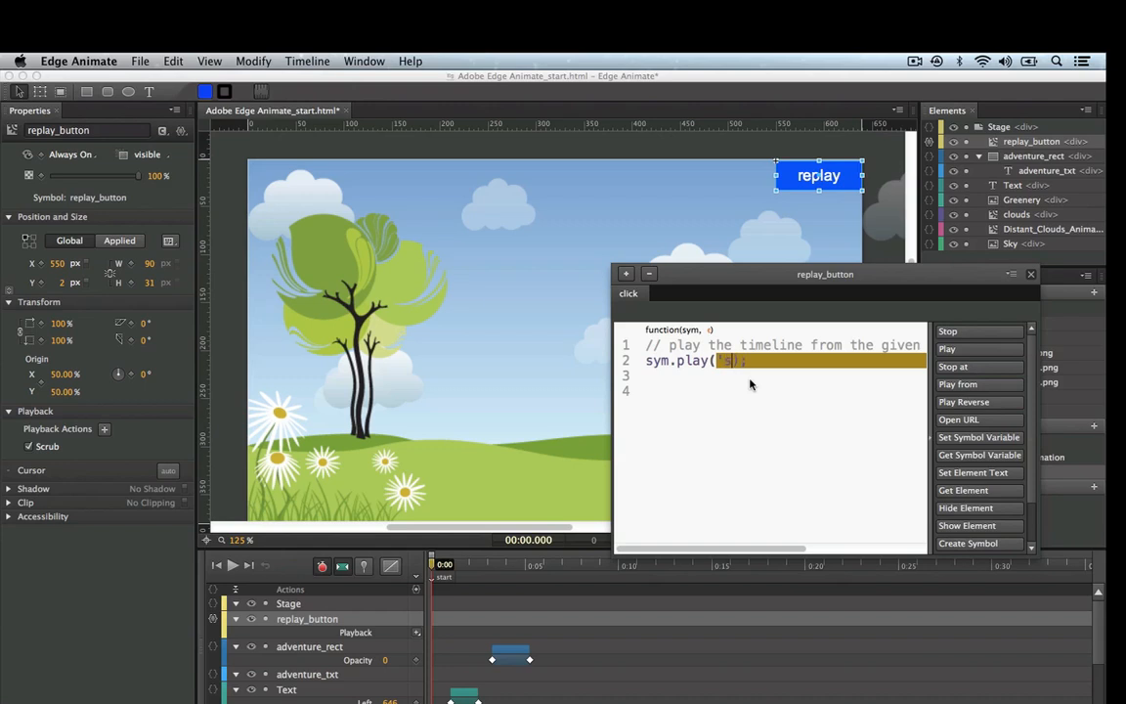
text(start')
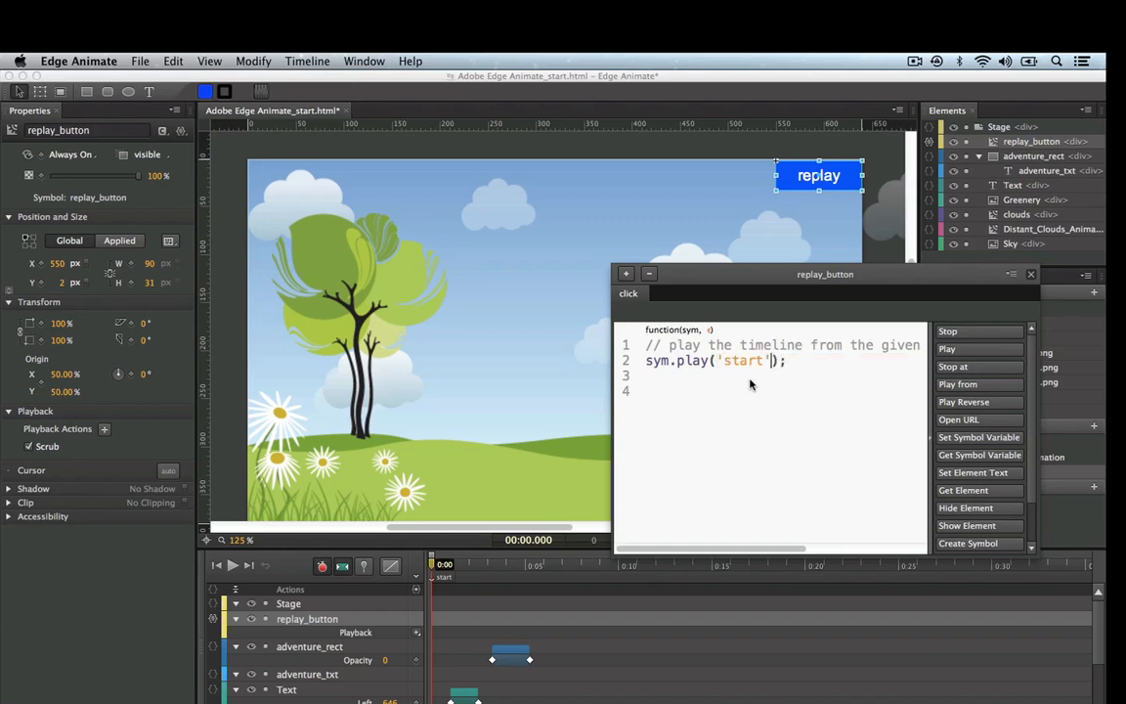
click(1031, 275)
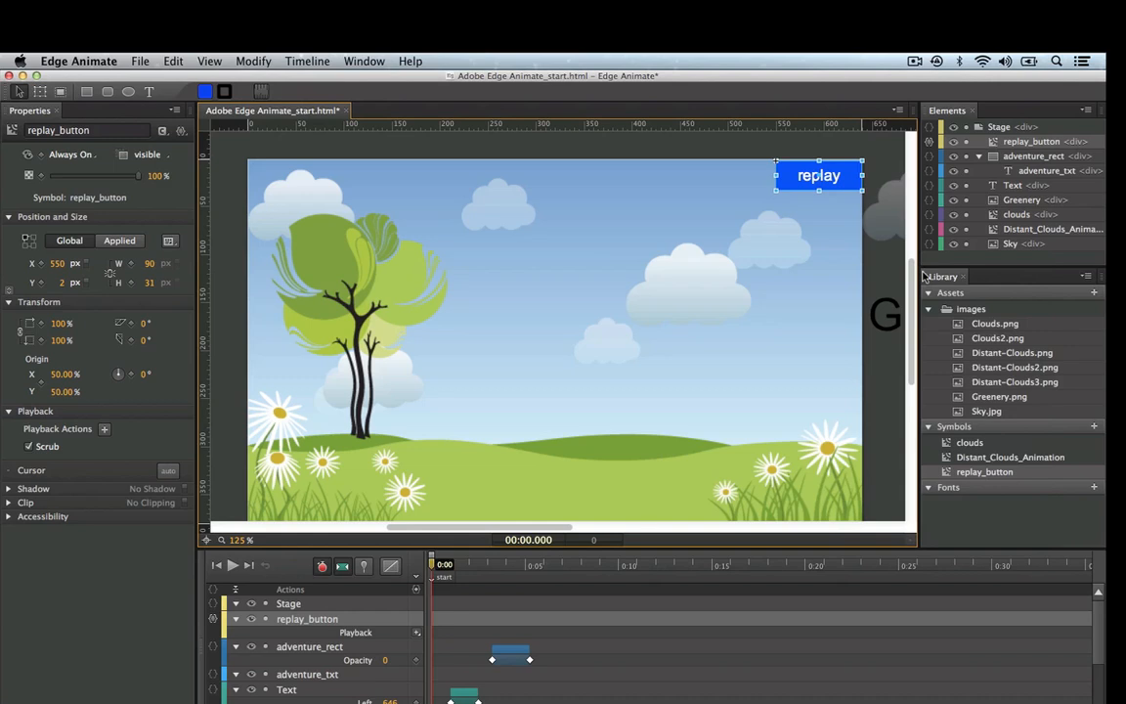
Preview the banner in Chrome, test replaying the animation with the replay button, and switch back to Edge Animate.
key(super+Return)
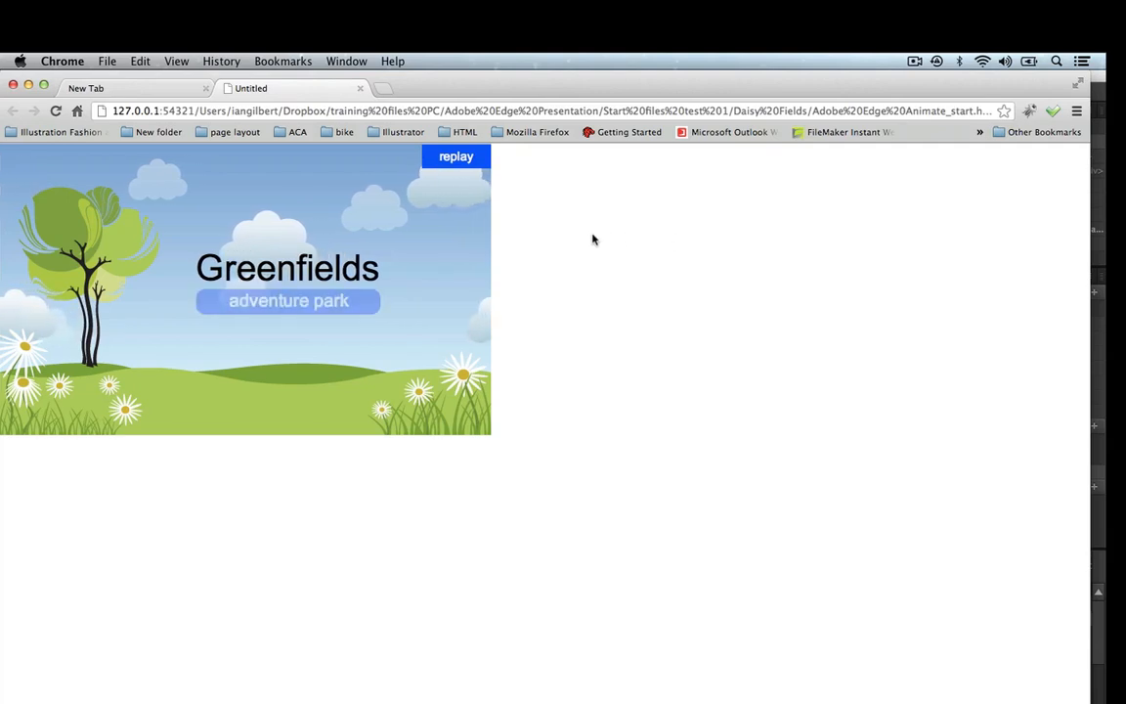
click(478, 165)
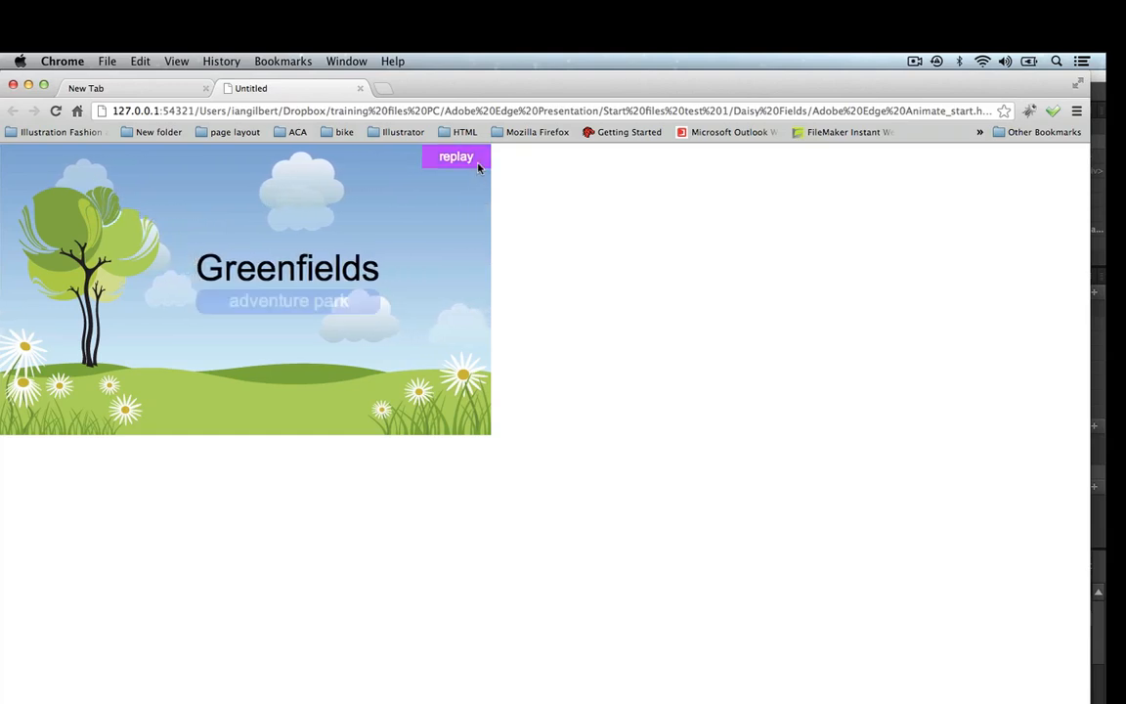
click(477, 164)
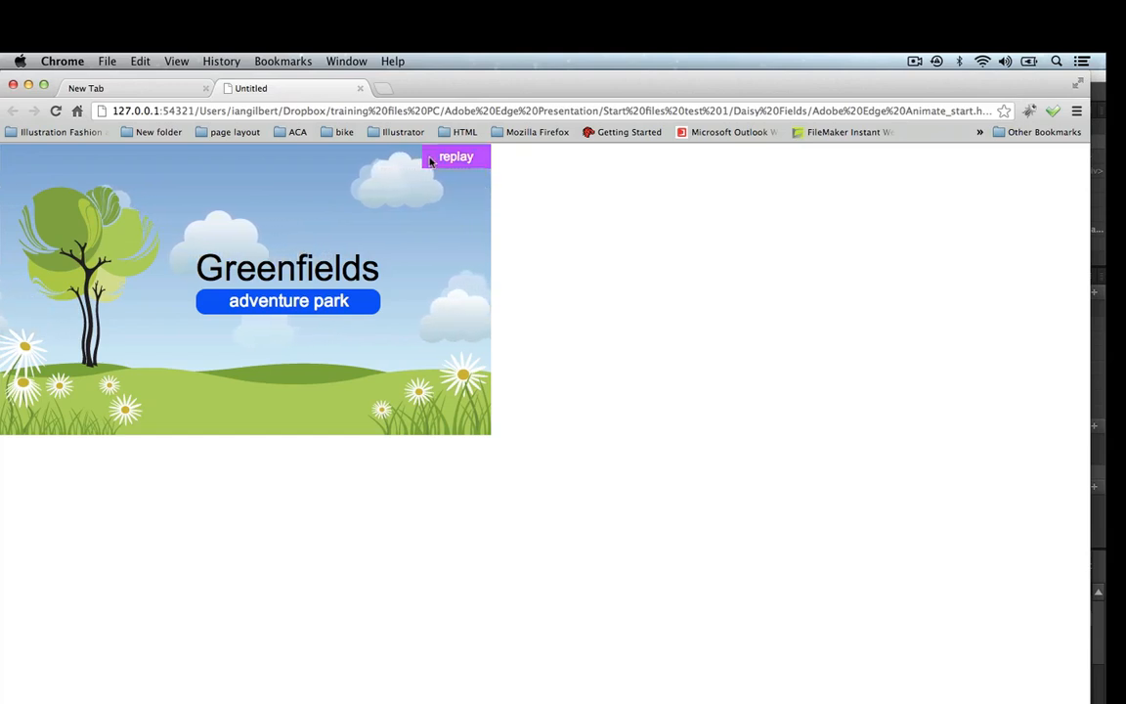
click(360, 88)
key(super+Tab)
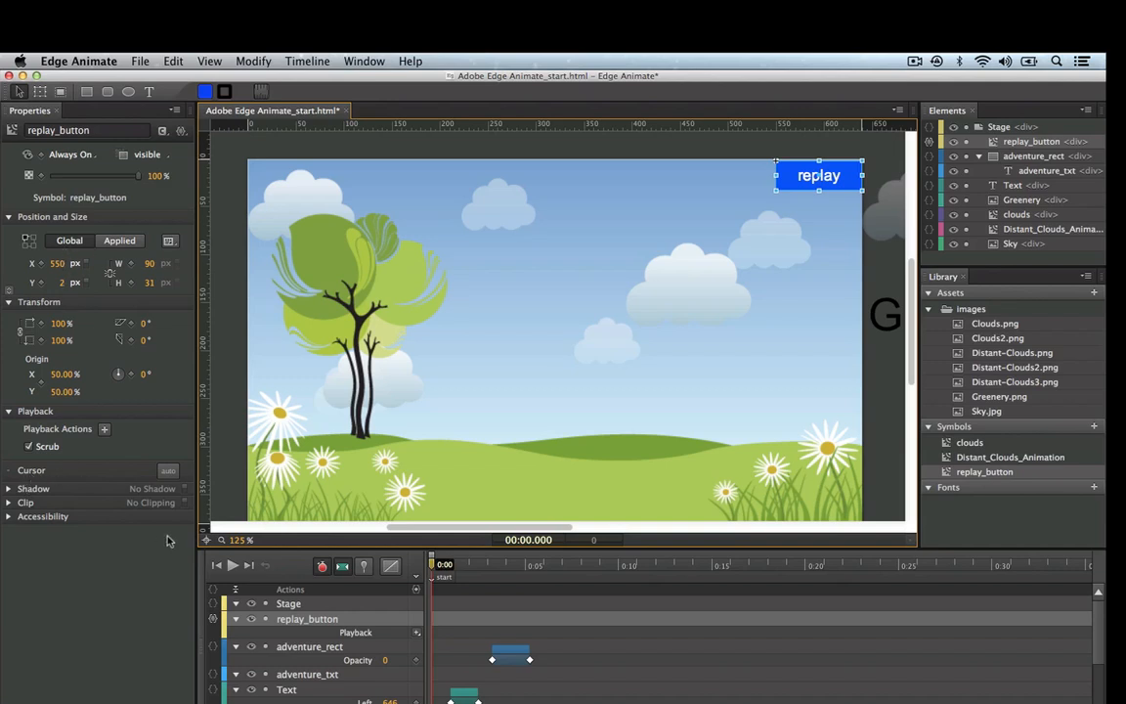
Set the replay_button's cursor to pointer and preview the banner in Chrome.
click(168, 470)
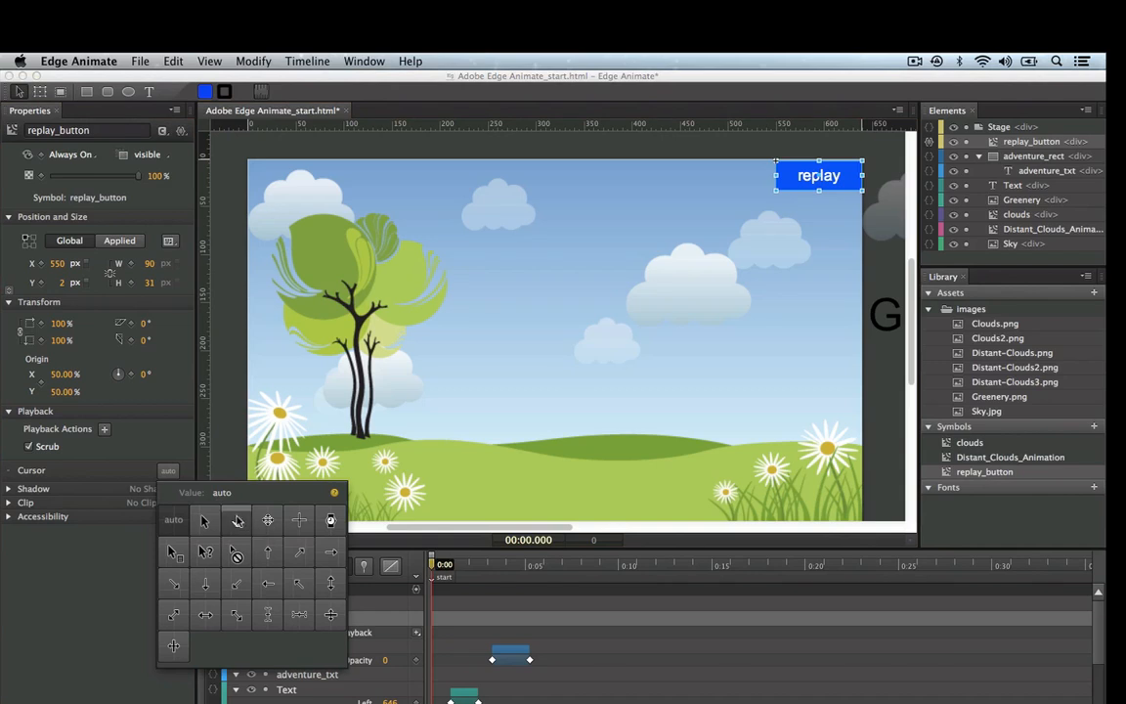
click(236, 521)
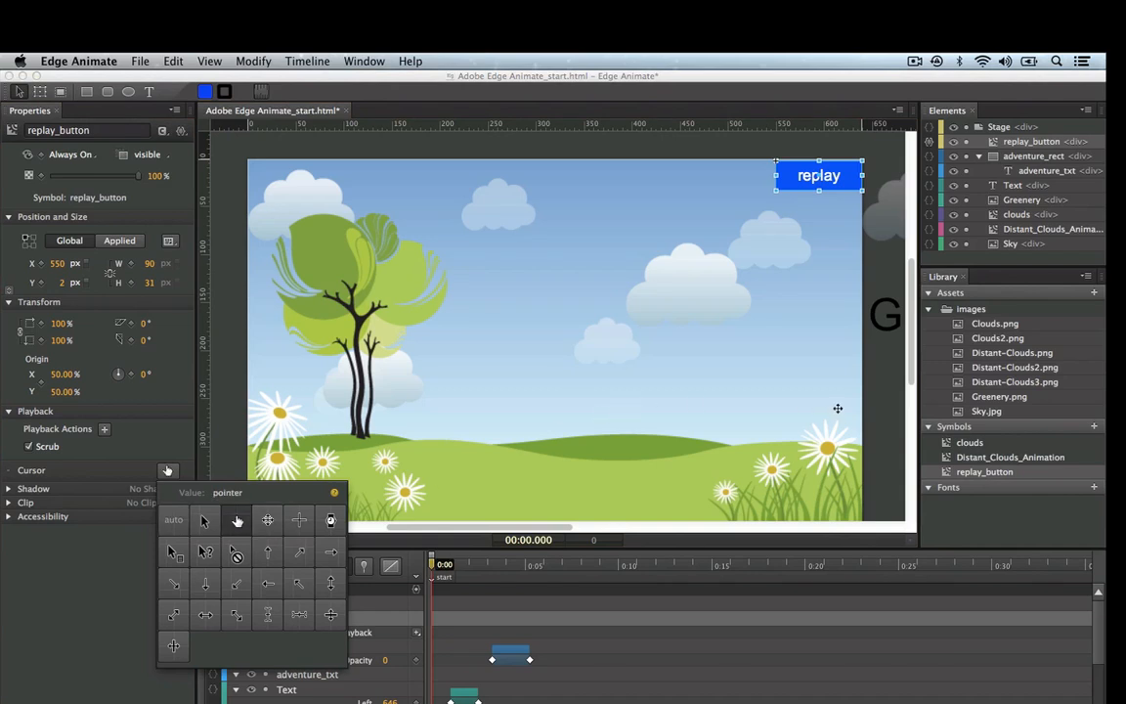
click(167, 470)
key(super+Return)
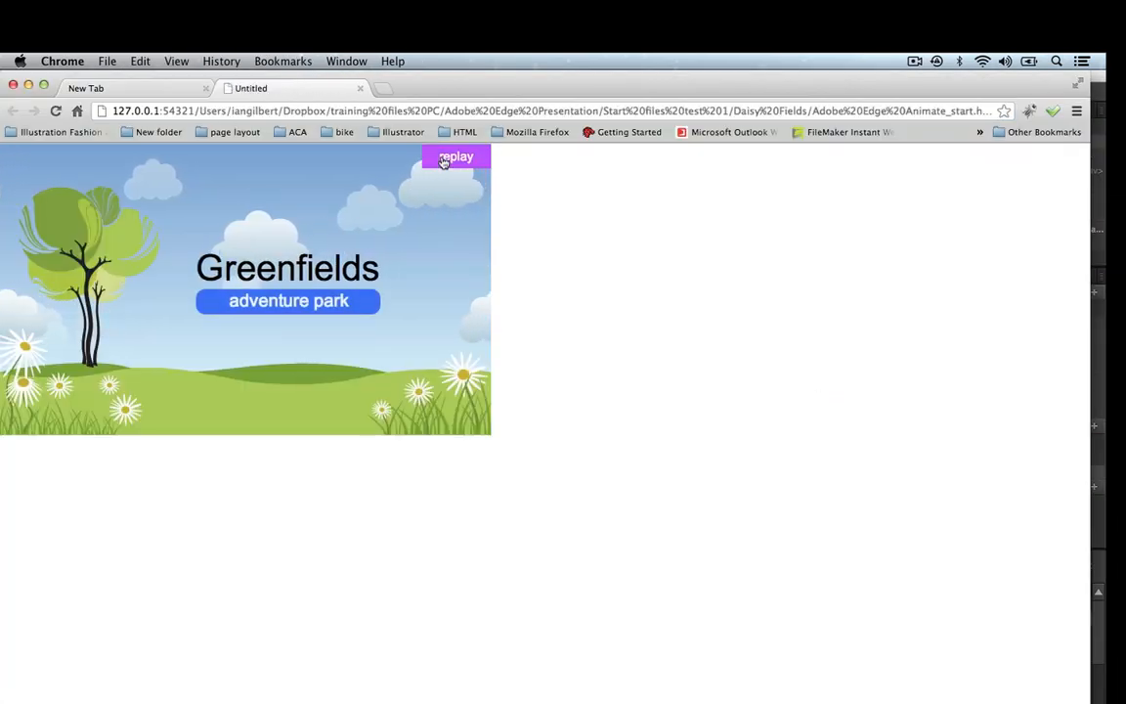
Test the replay button in the Chrome preview and switch back to Edge Animate.
click(442, 162)
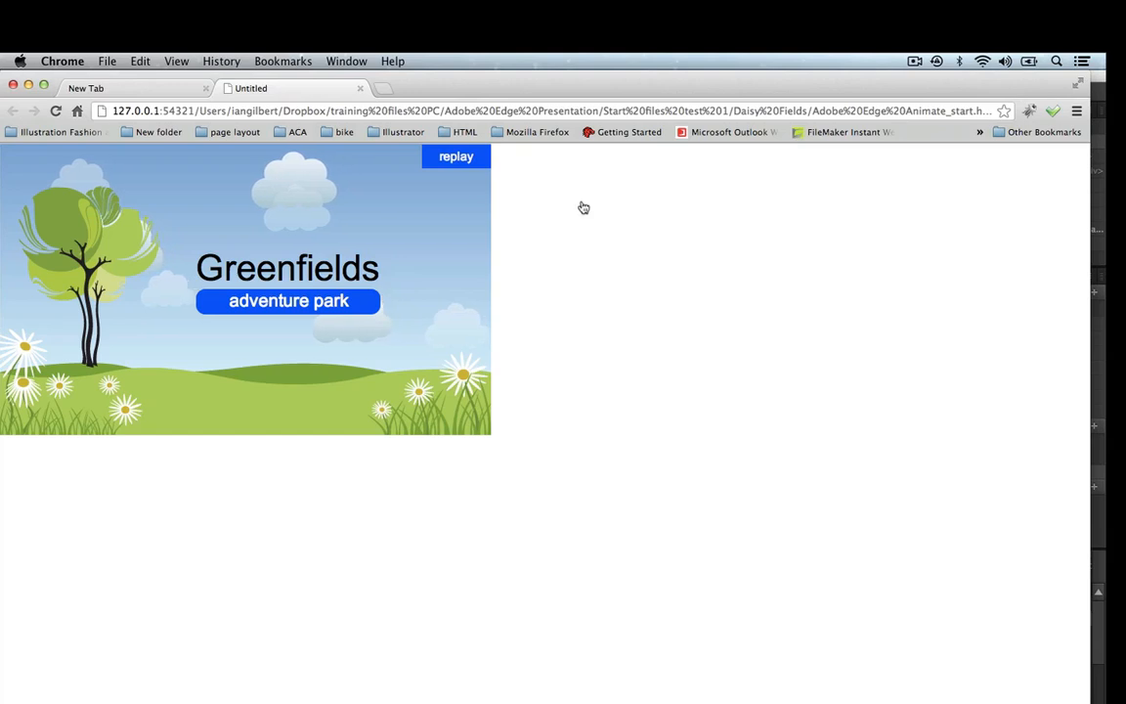
key(super+Tab)
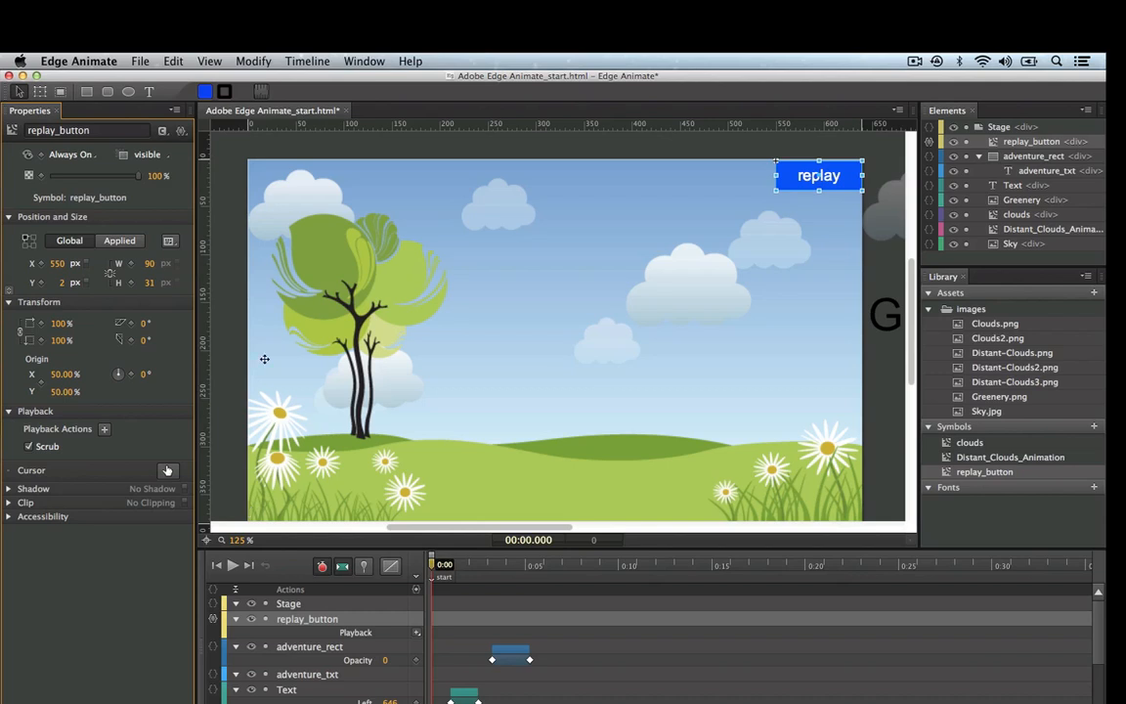
Insert the 88x88 px blue squares clip-art into the stage's preloader and move it down to about Y 166 px.
click(234, 310)
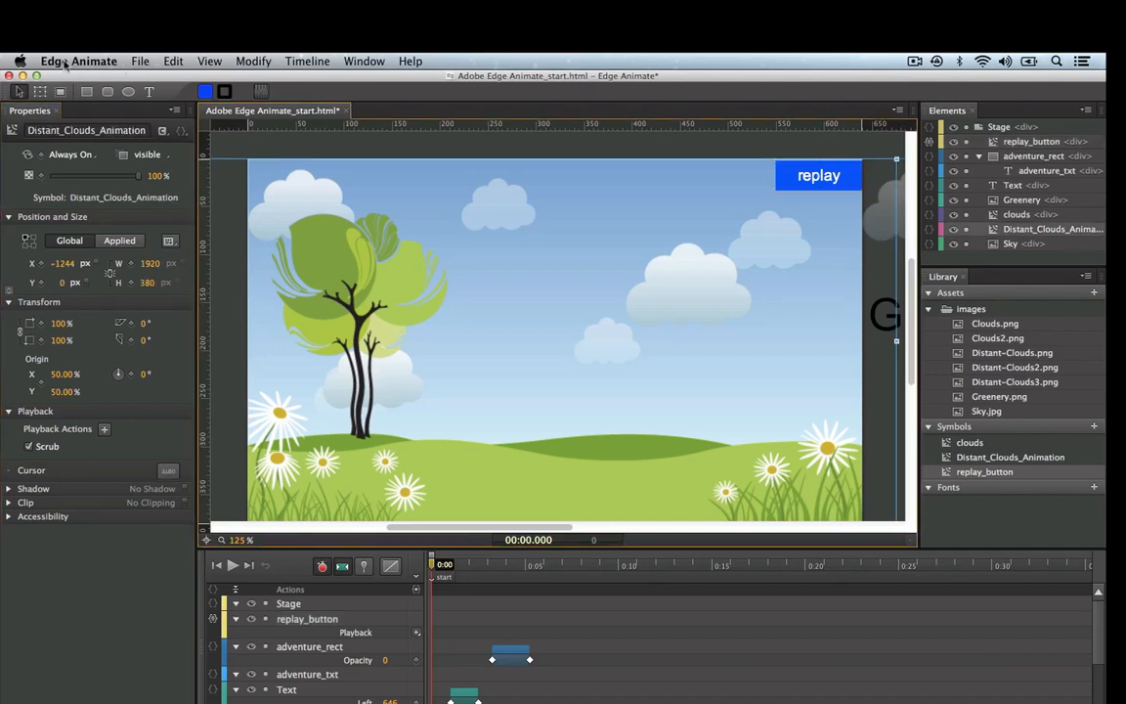
click(311, 148)
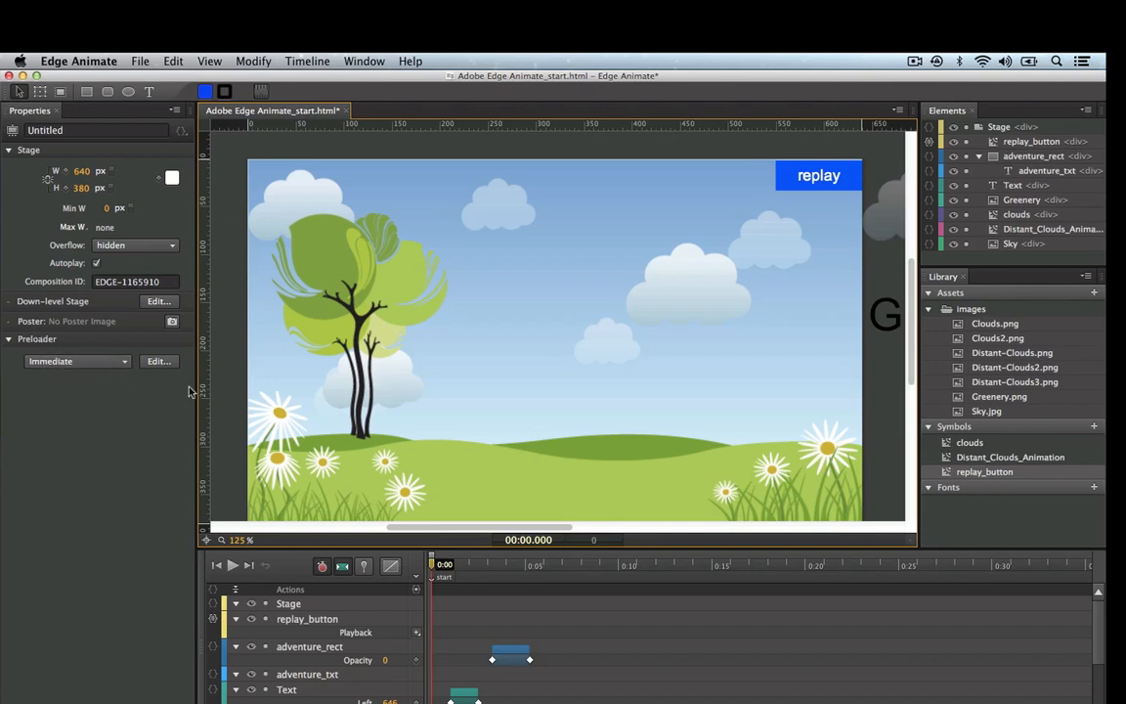
click(164, 364)
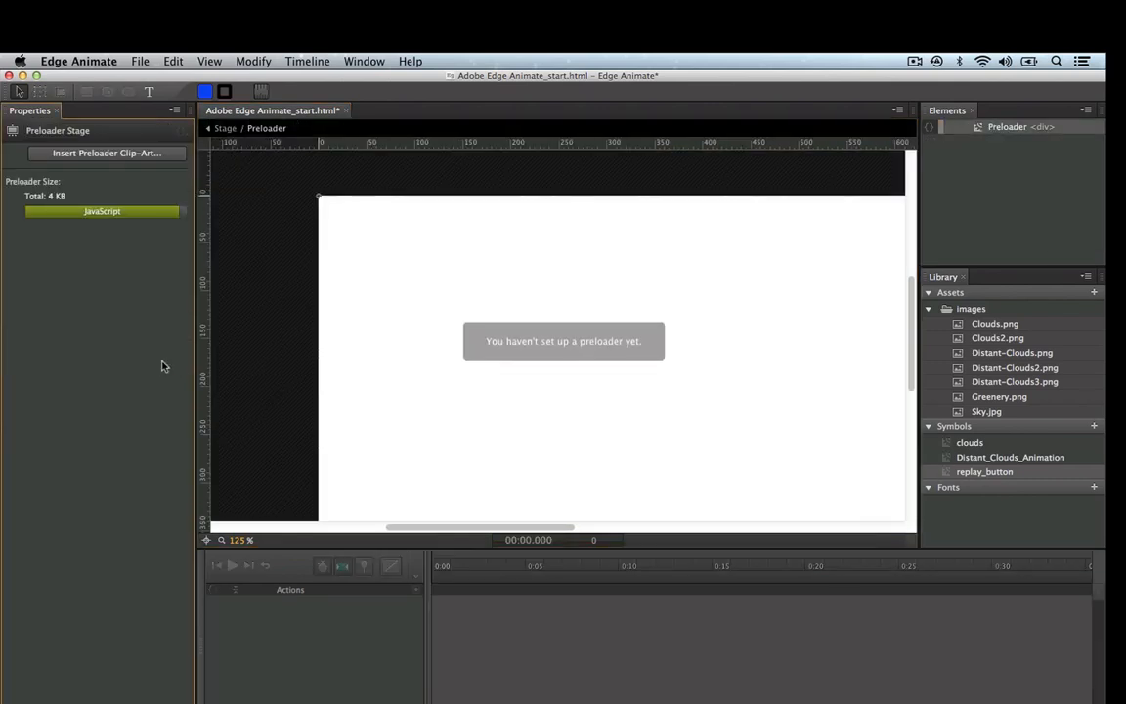
click(95, 157)
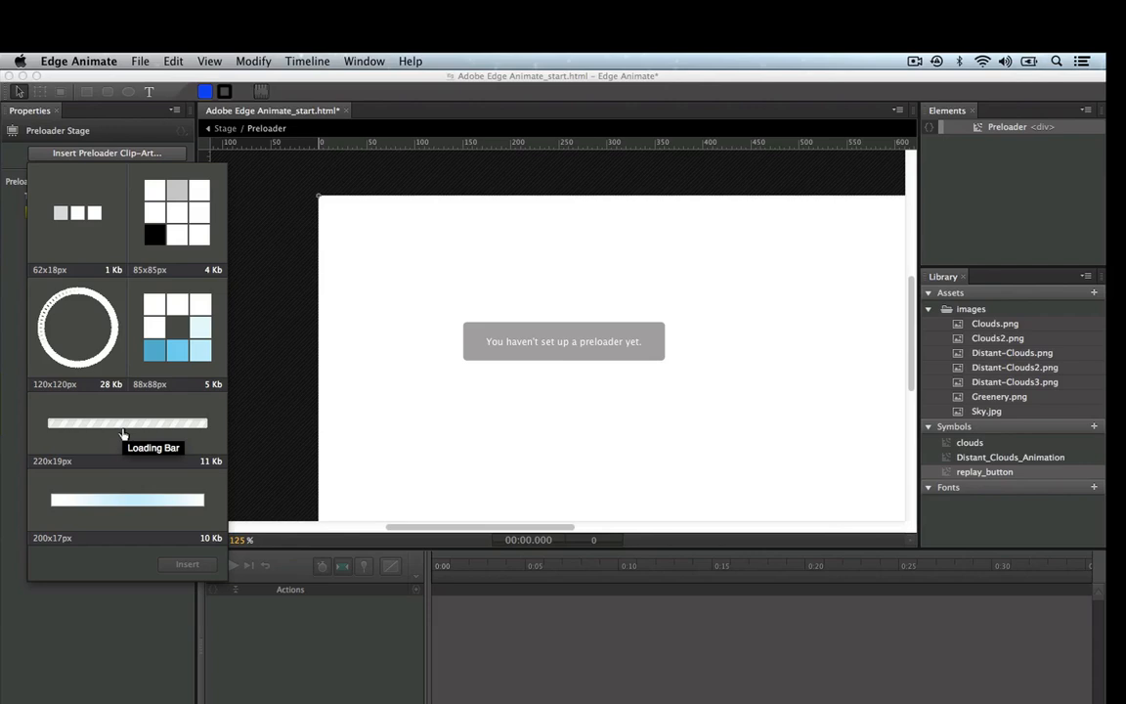
click(176, 352)
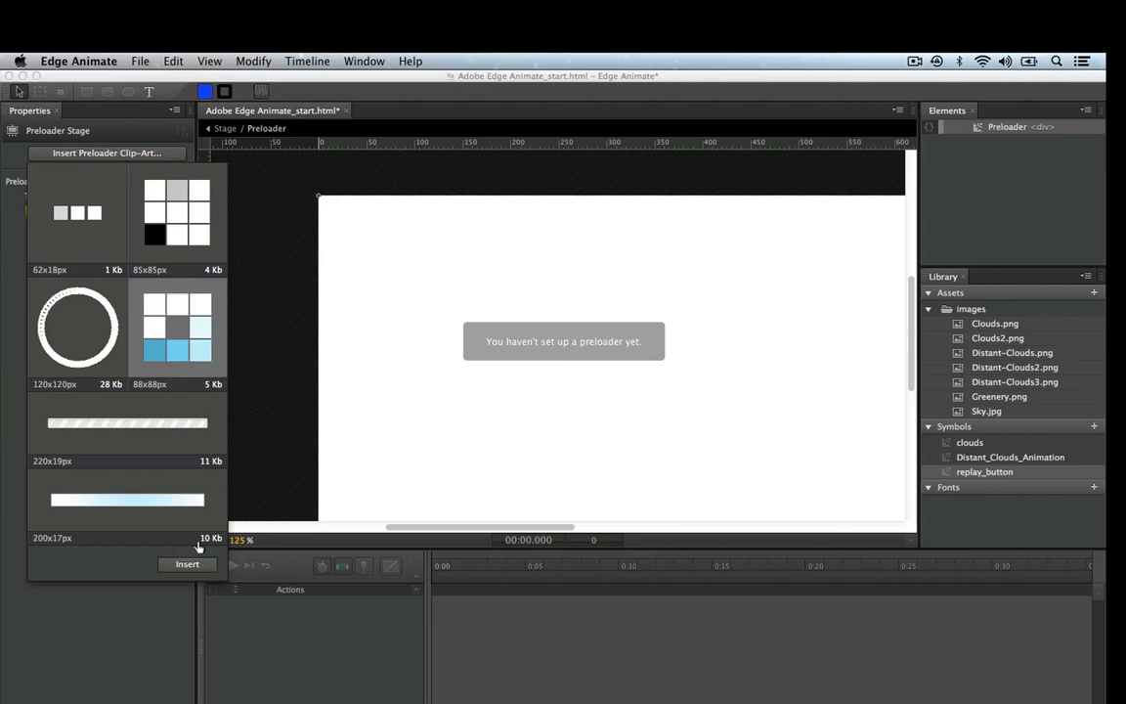
click(190, 563)
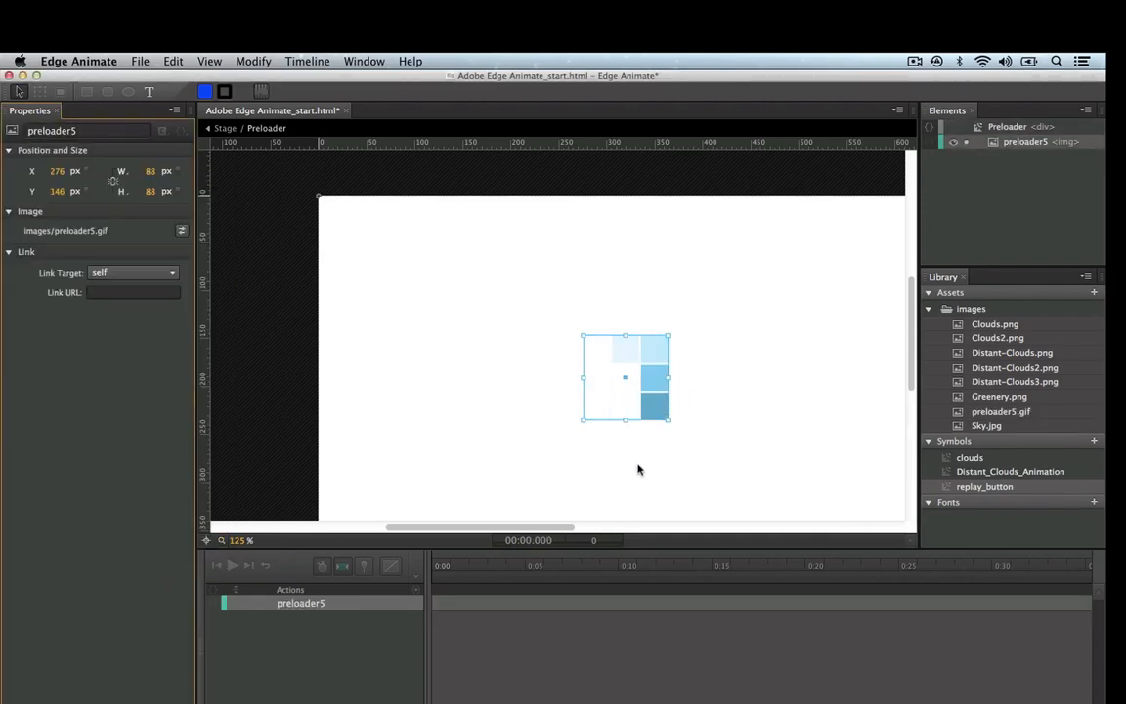
drag(554, 528, 578, 533)
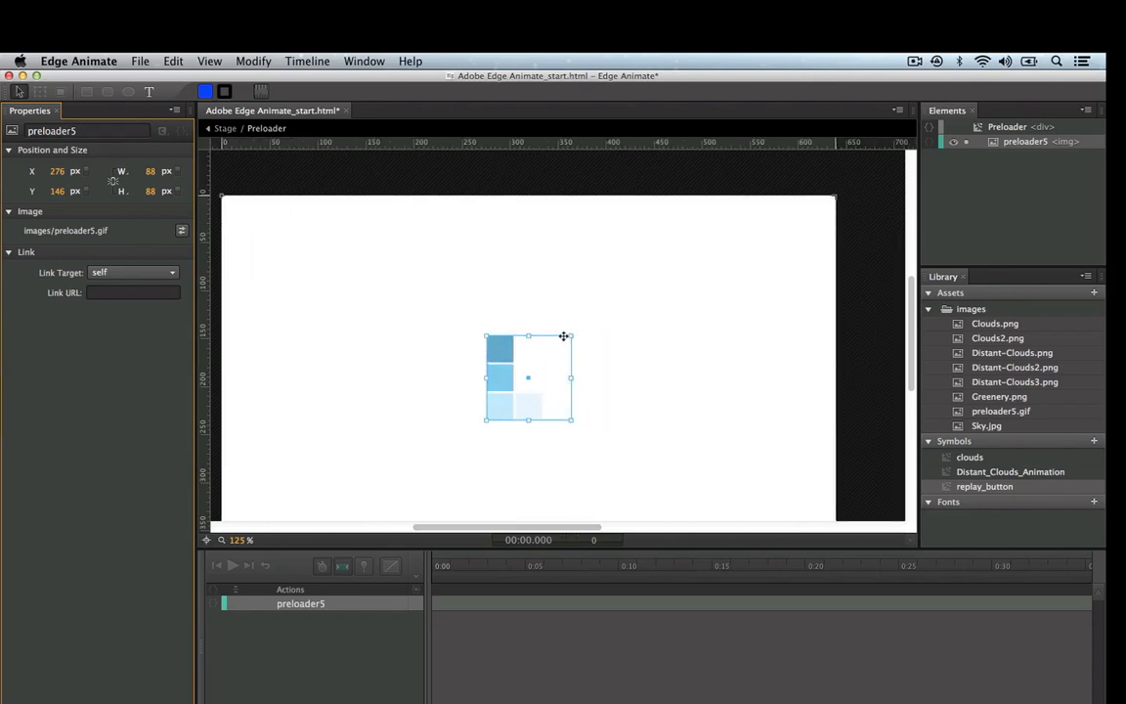
drag(552, 345, 551, 365)
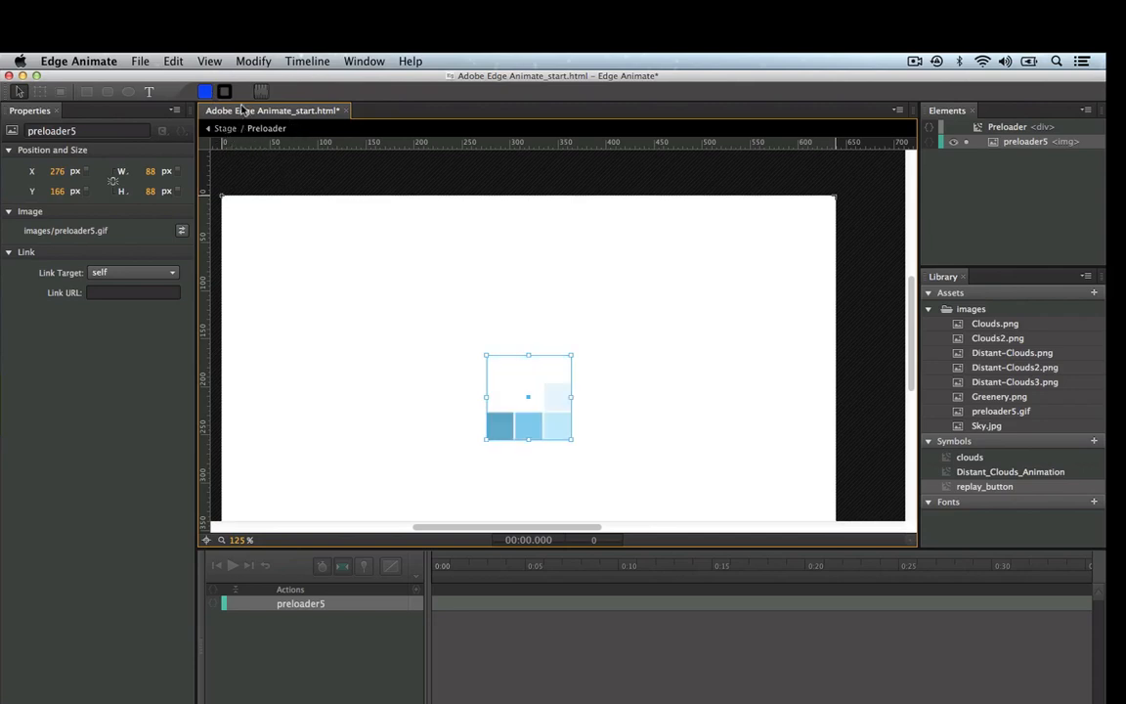
Add a text box about 211 by 36 px above the preloader graphic reading "Downloading. Please Wait....".
click(148, 93)
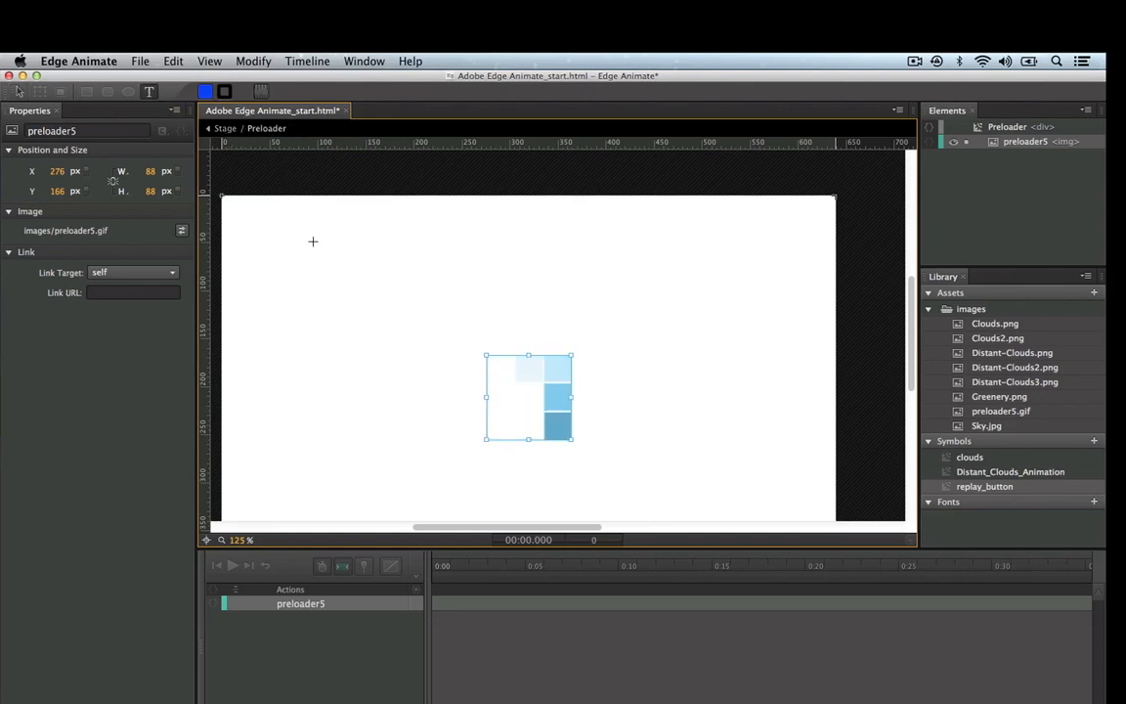
click(433, 304)
drag(433, 303, 637, 338)
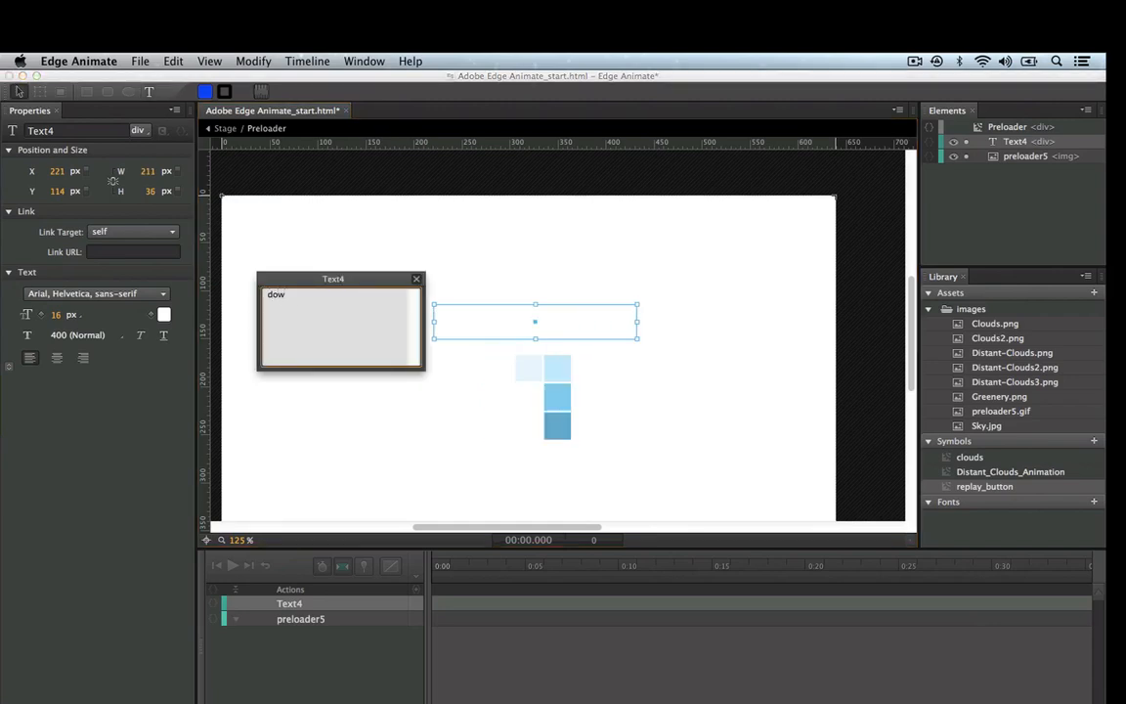
text(downloadin)
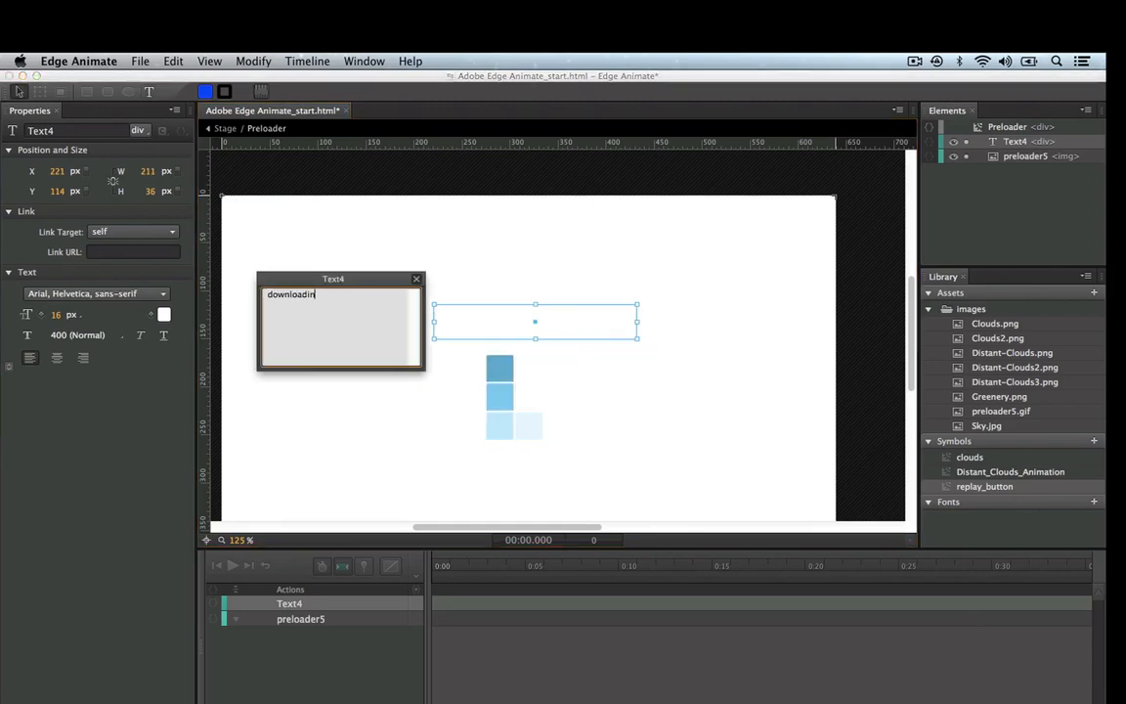
text(g. Please Wait....)
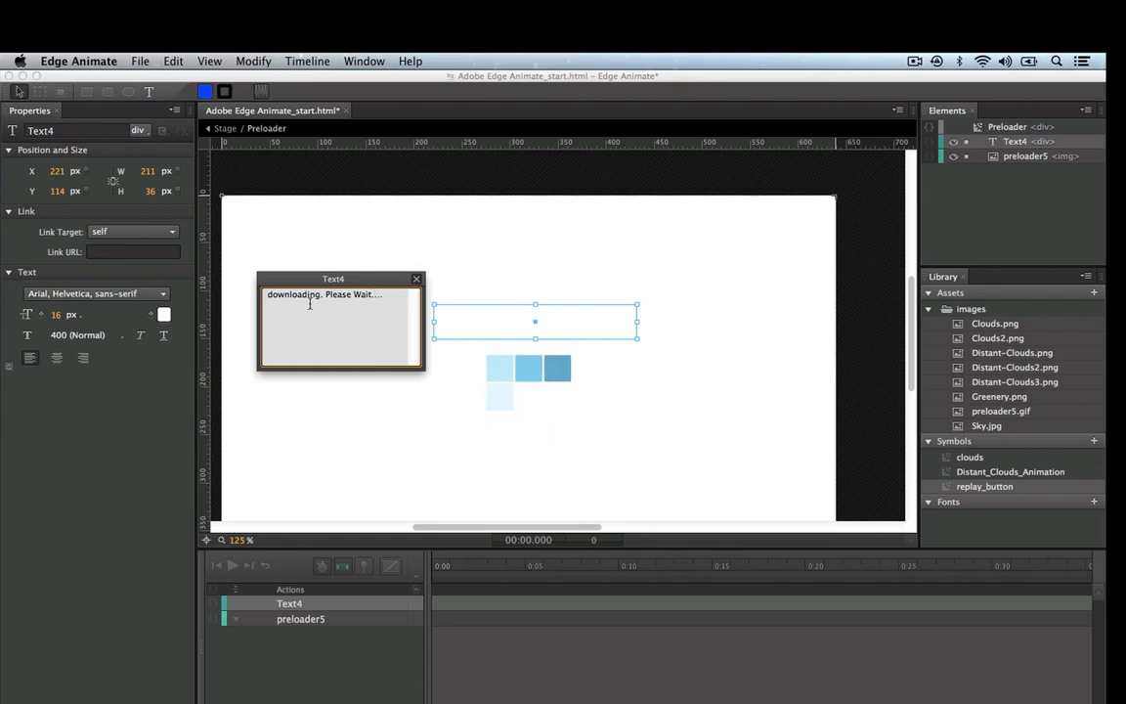
drag(321, 294, 286, 294)
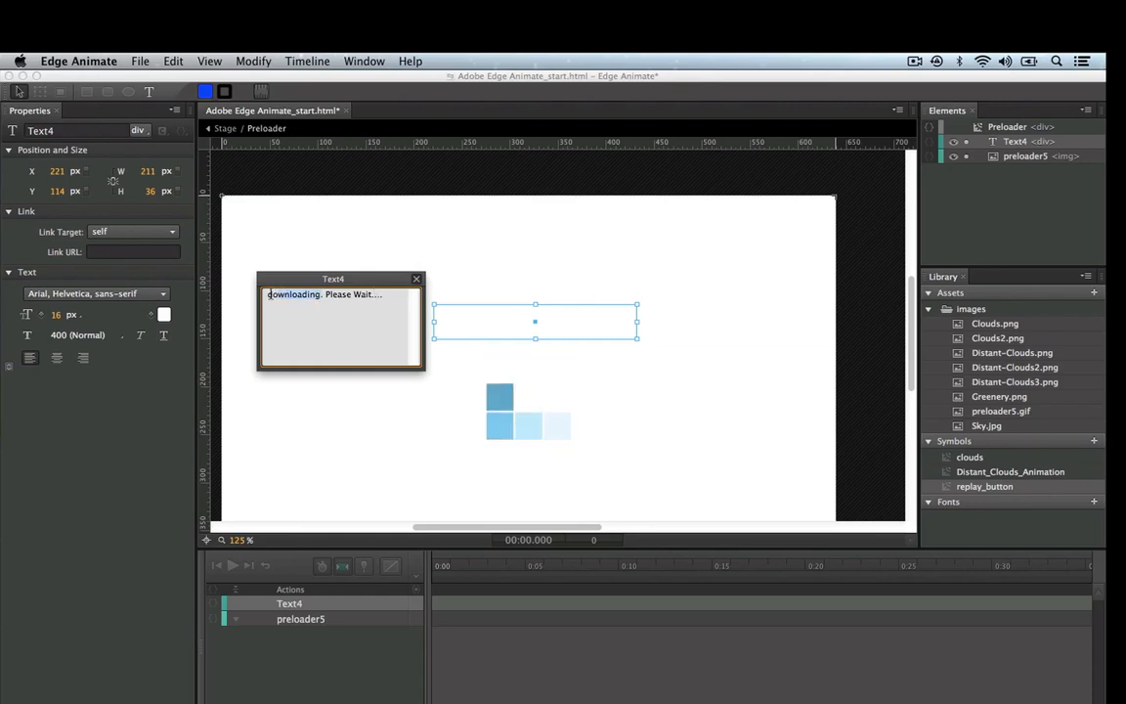
text(D)
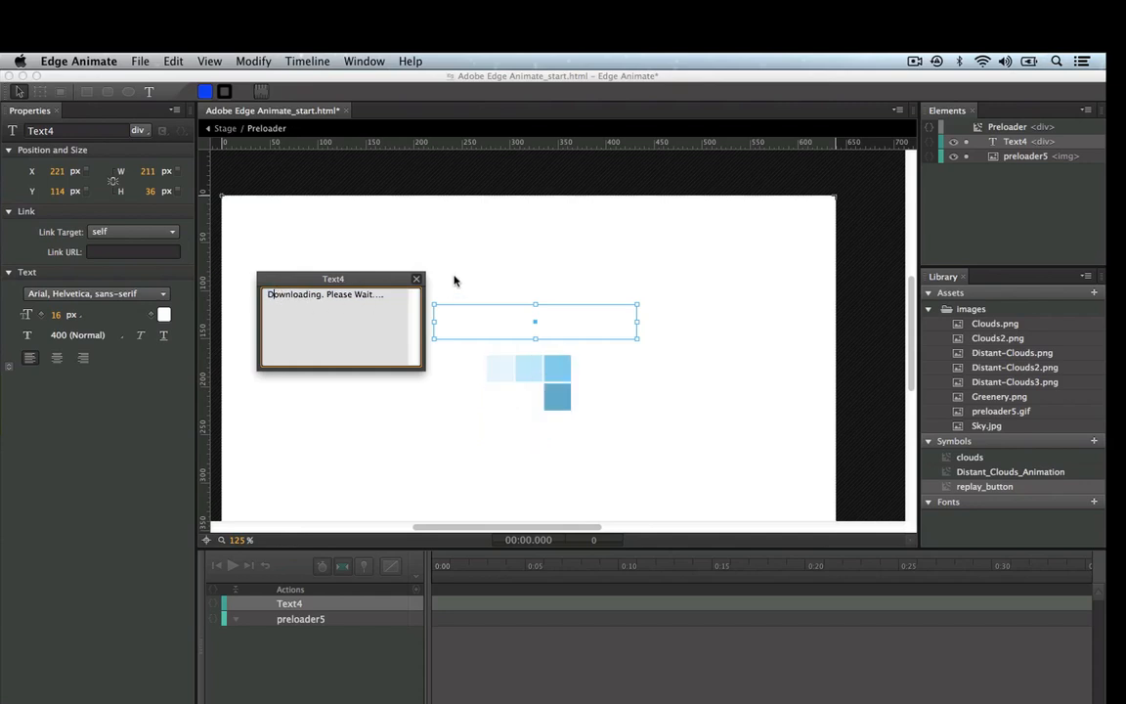
click(498, 304)
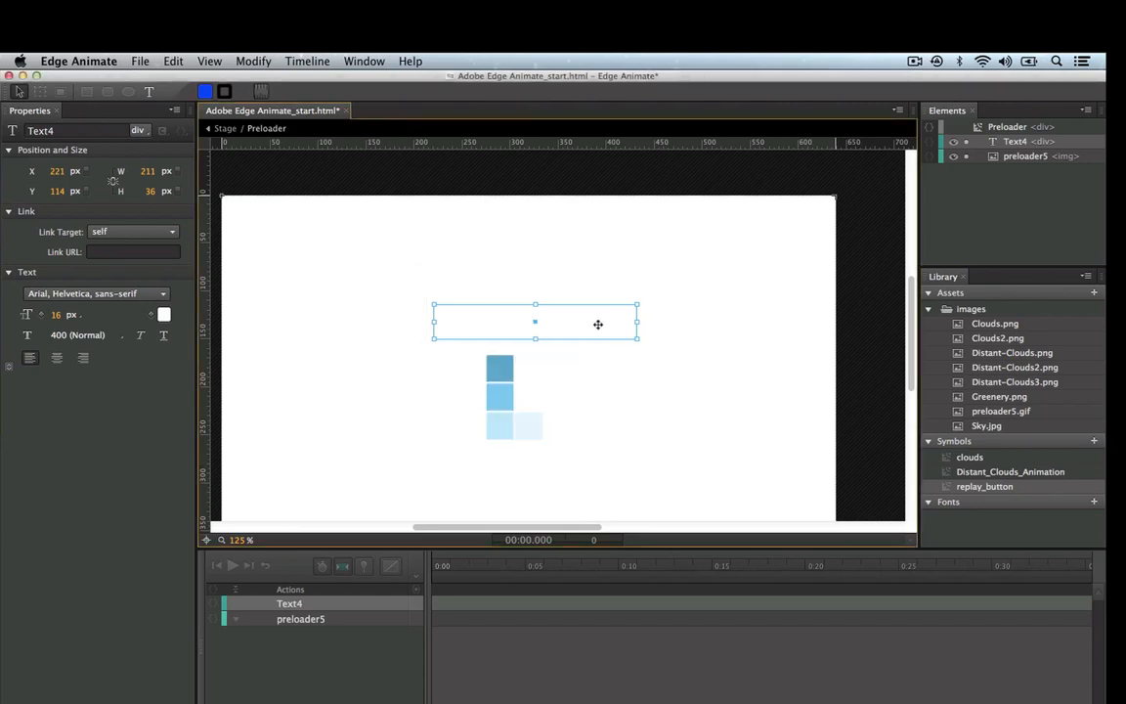
Set the preloader text colour to black and move the text down to about Y 123 px.
click(163, 313)
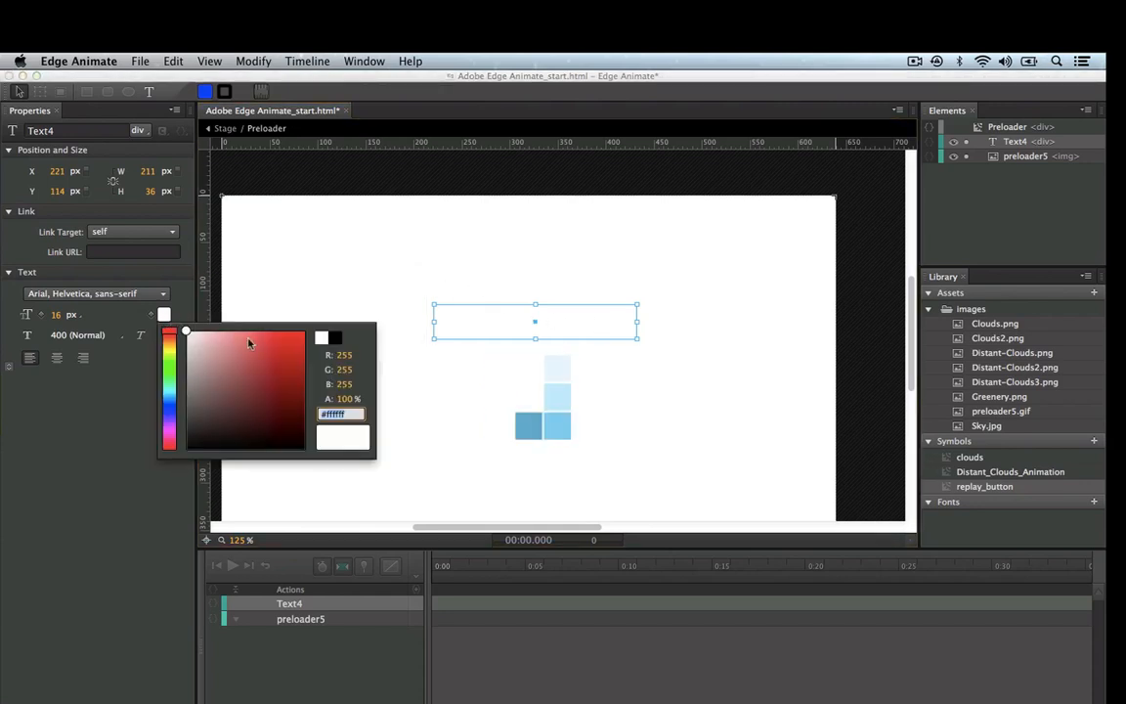
click(337, 339)
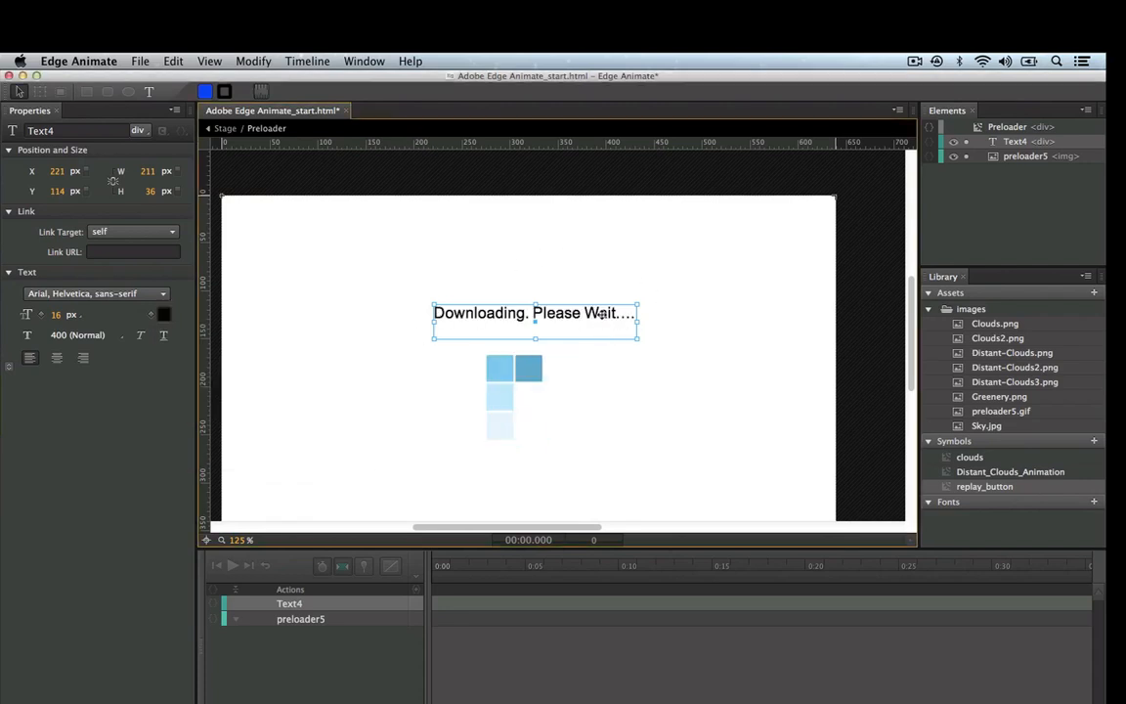
click(591, 277)
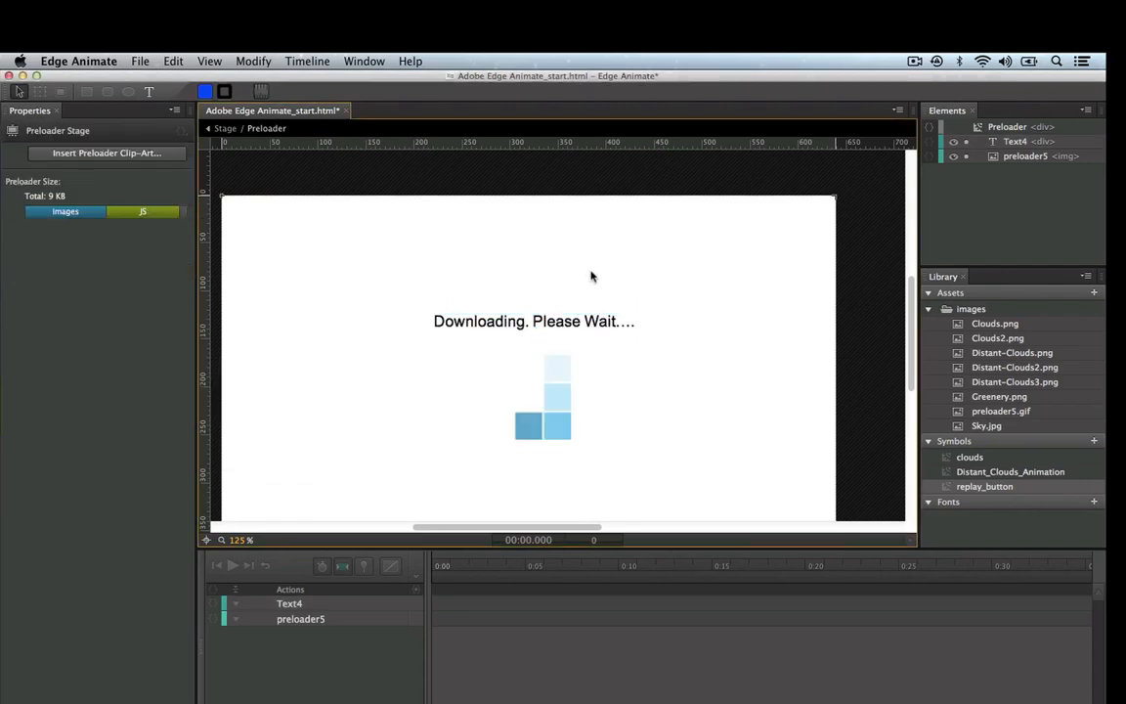
click(583, 336)
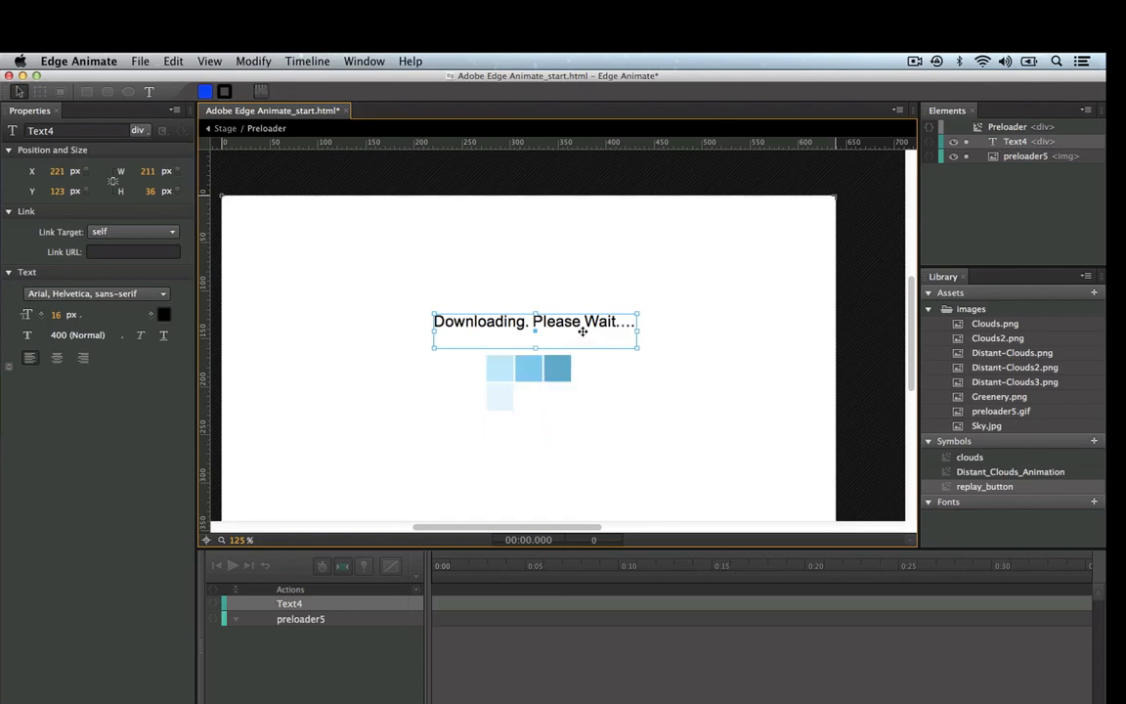
click(551, 394)
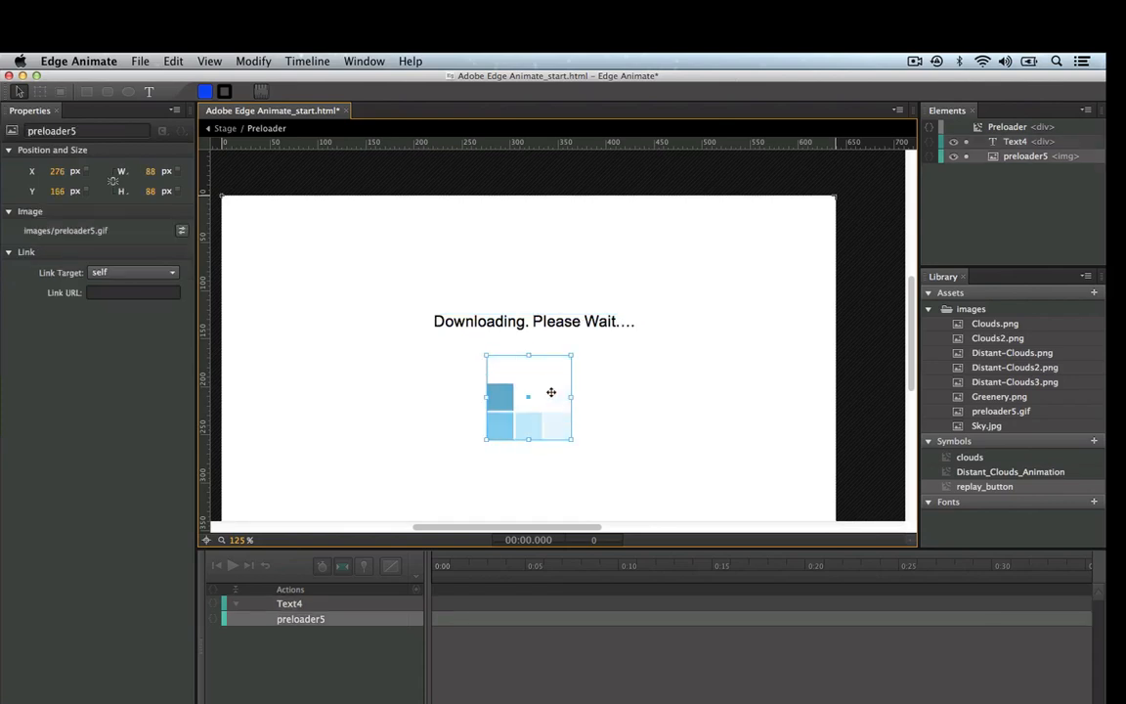
click(534, 320)
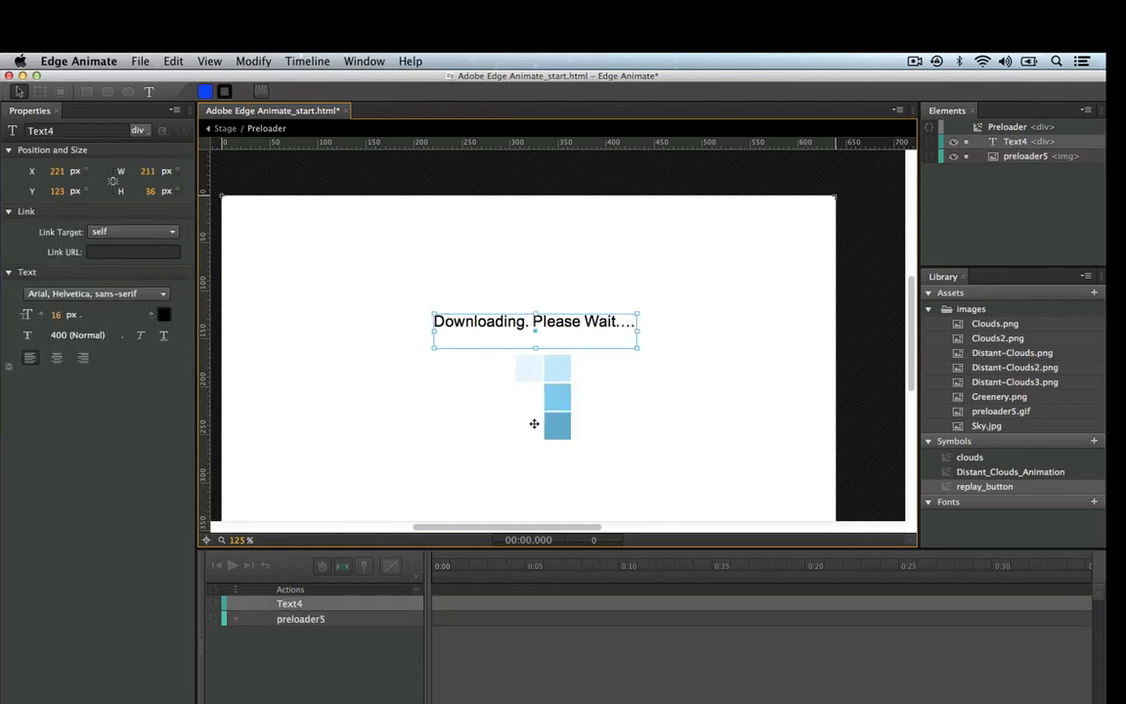
click(533, 423)
click(532, 331)
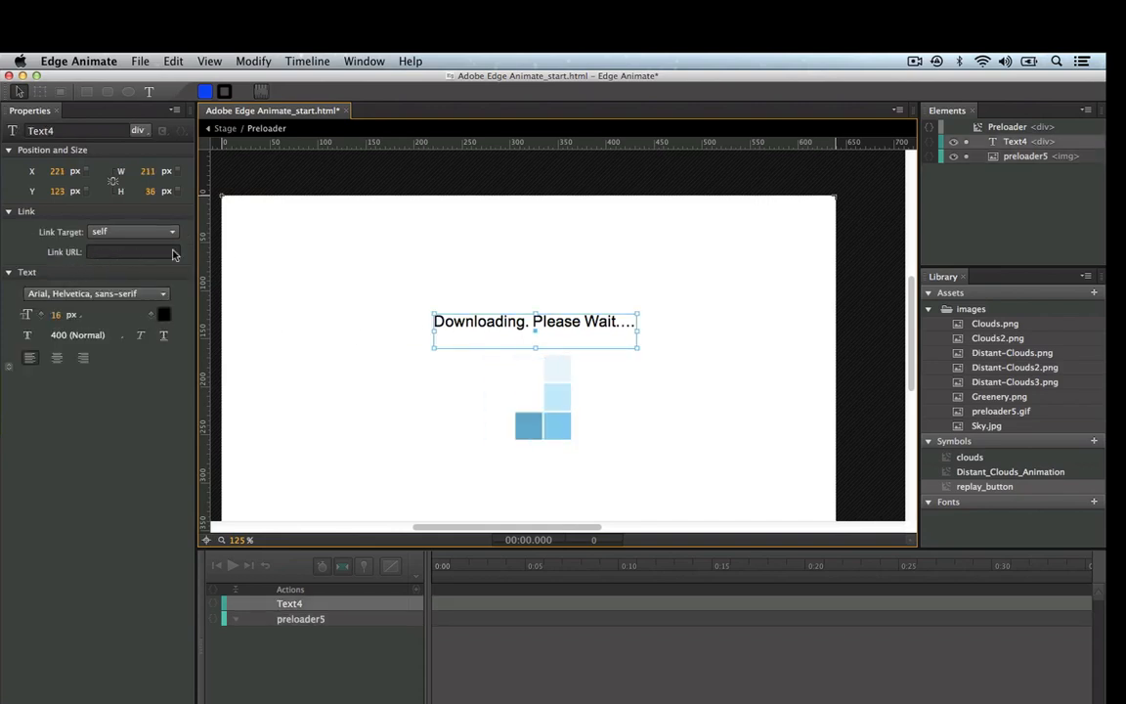
click(523, 386)
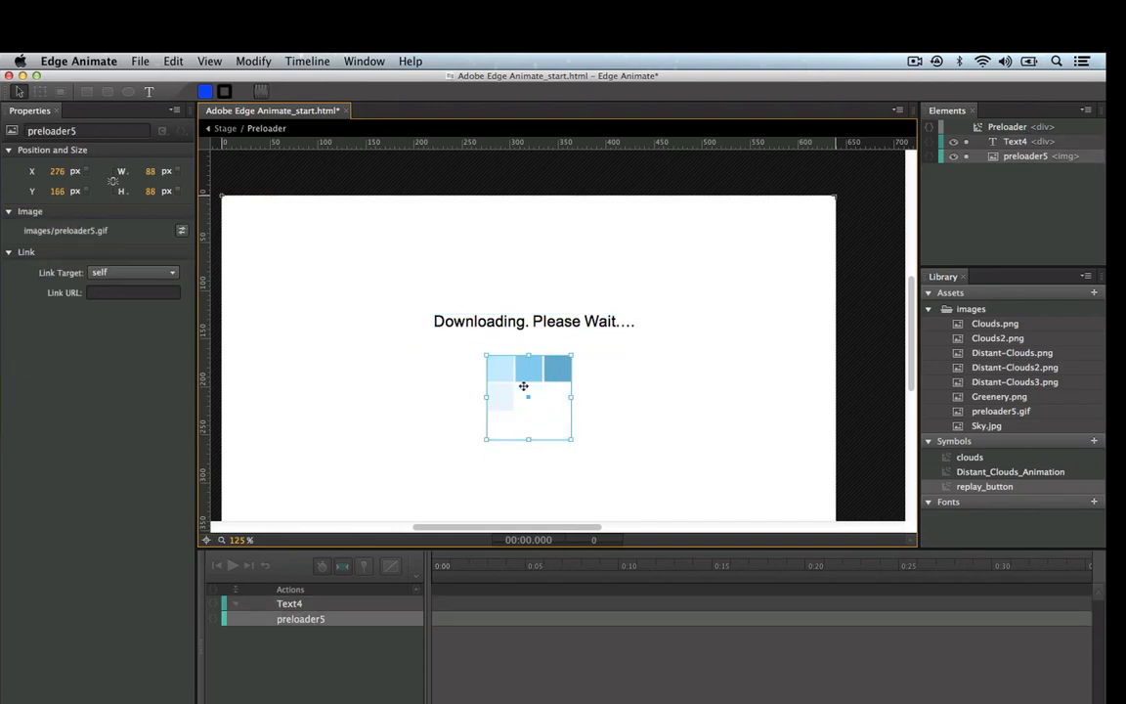
click(499, 325)
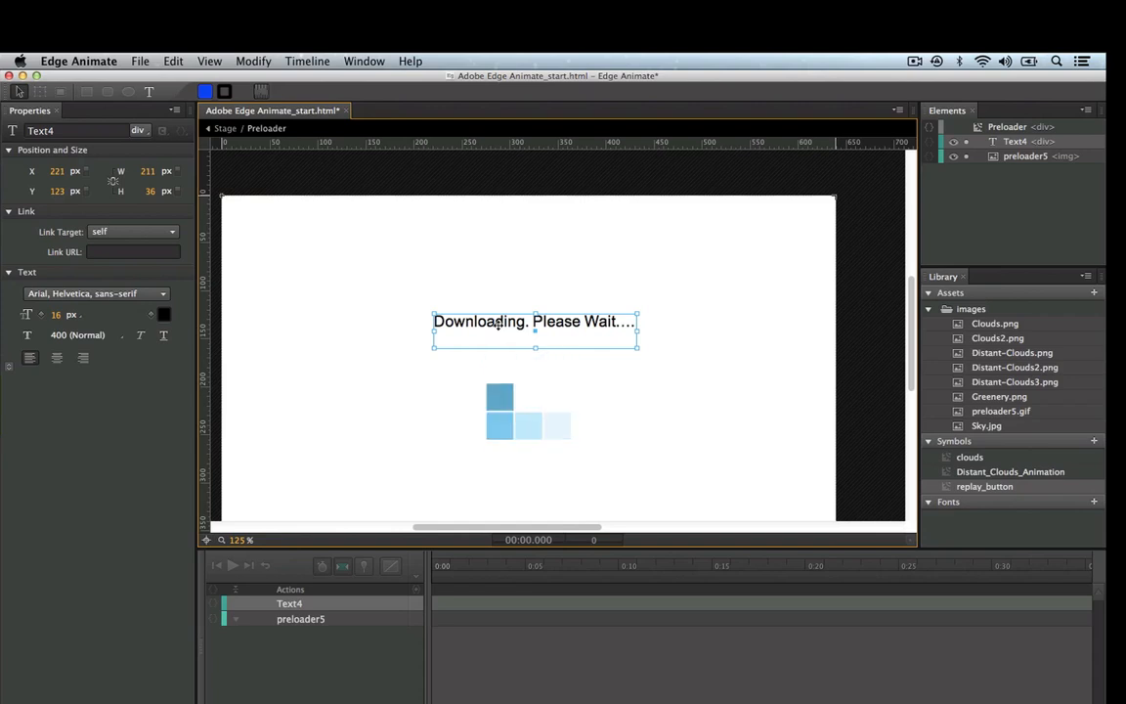
click(515, 372)
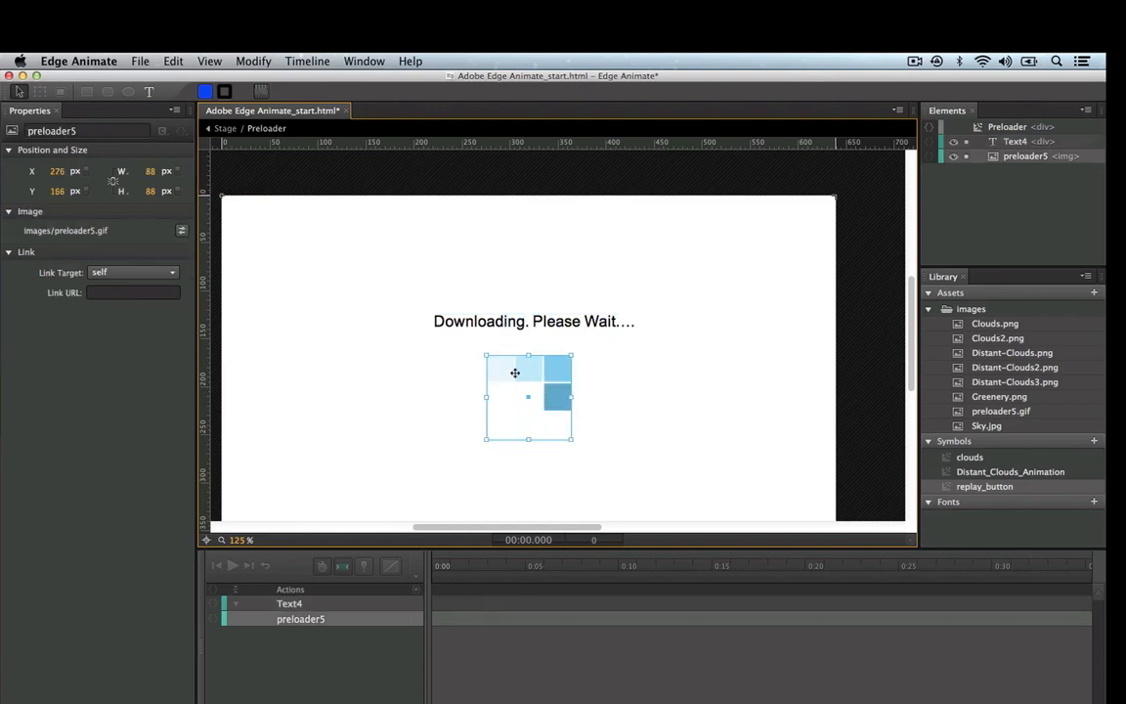
Return to the main stage, preview the banner in Chrome, and go back to Edge Animate after closing the preview tabs.
click(226, 129)
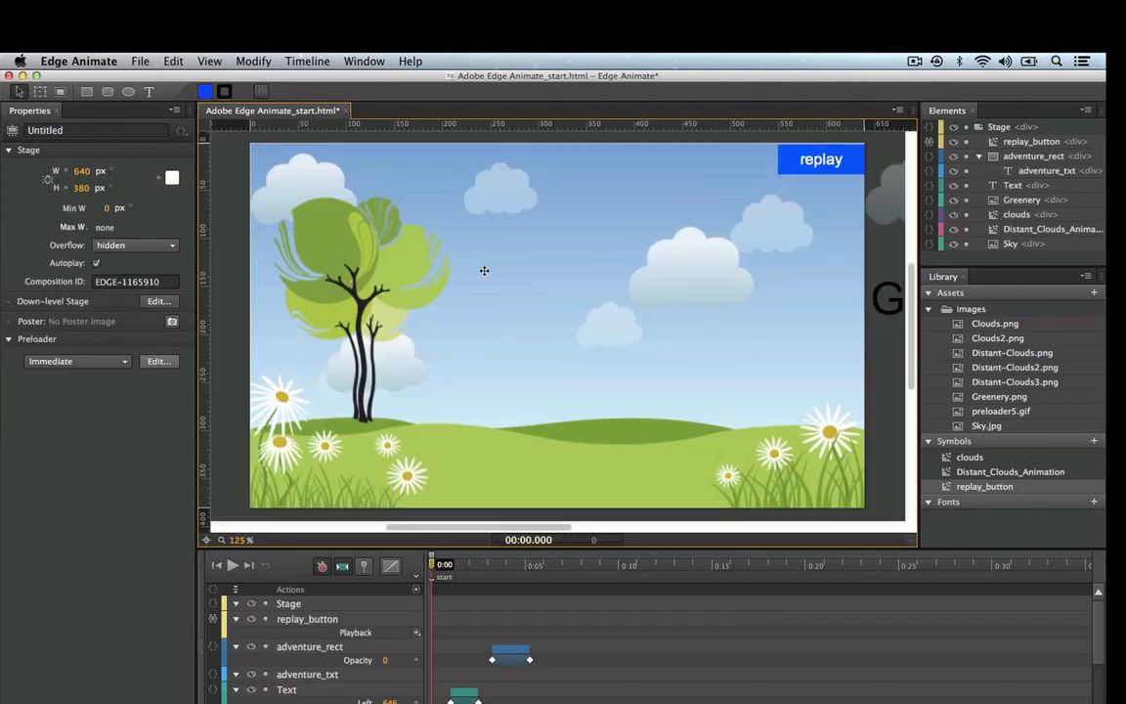
key(super+Return)
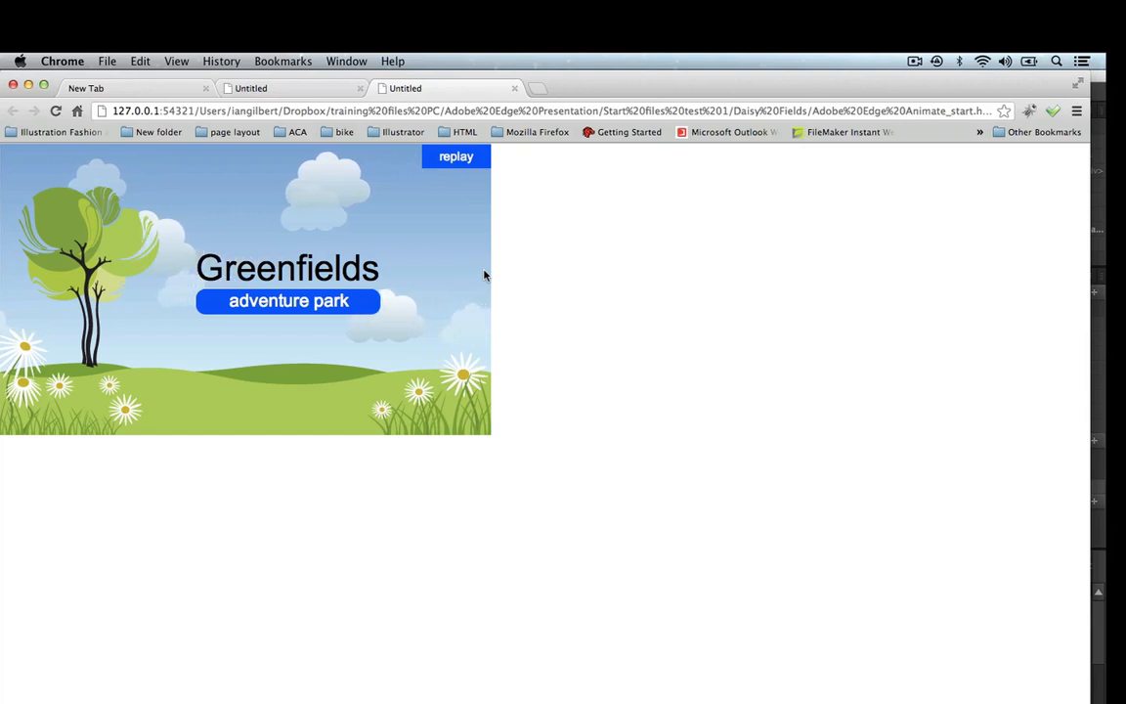
key(super+w)
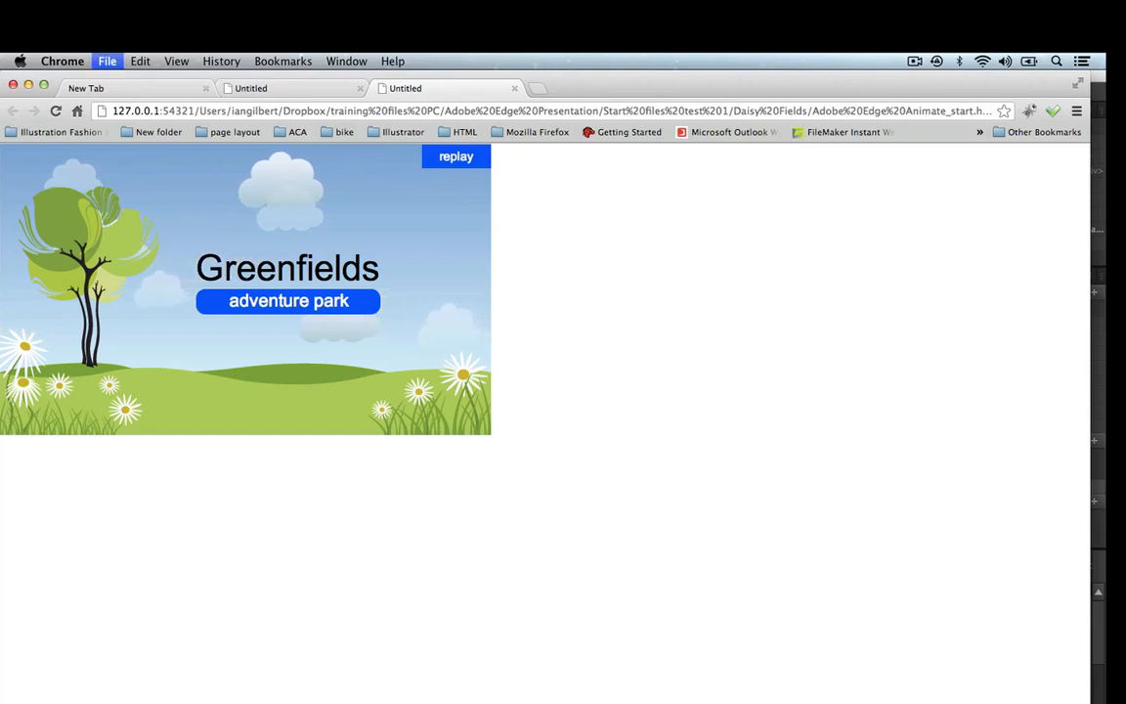
key(super+w)
key(super+Tab)
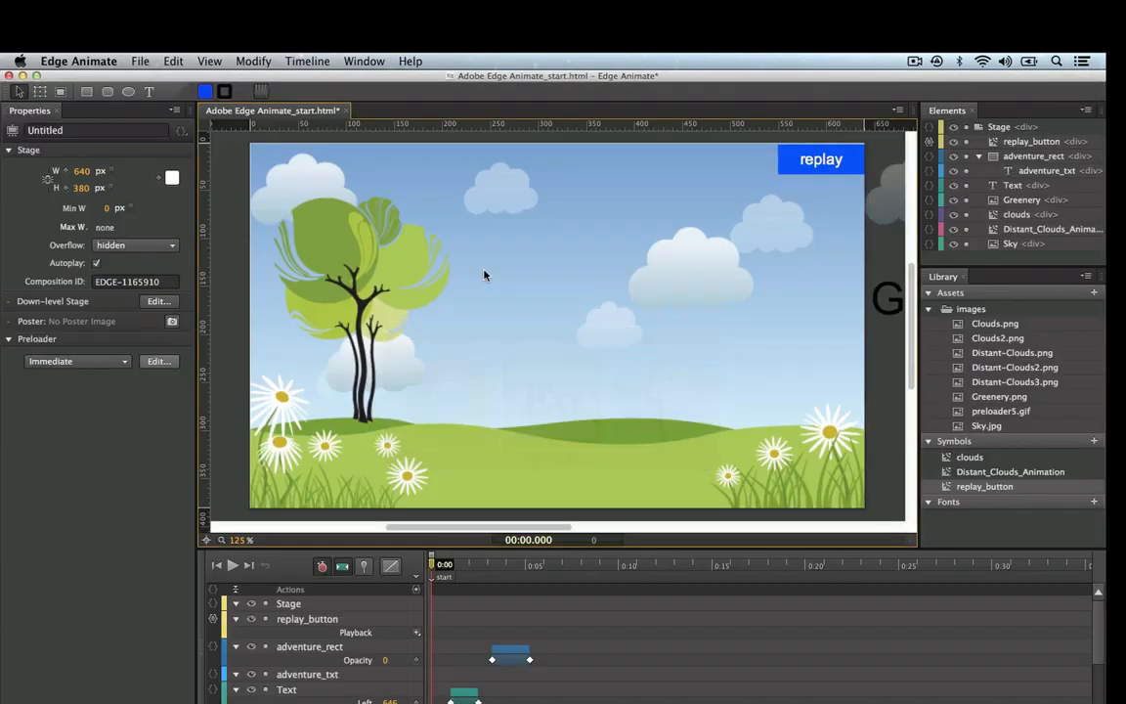
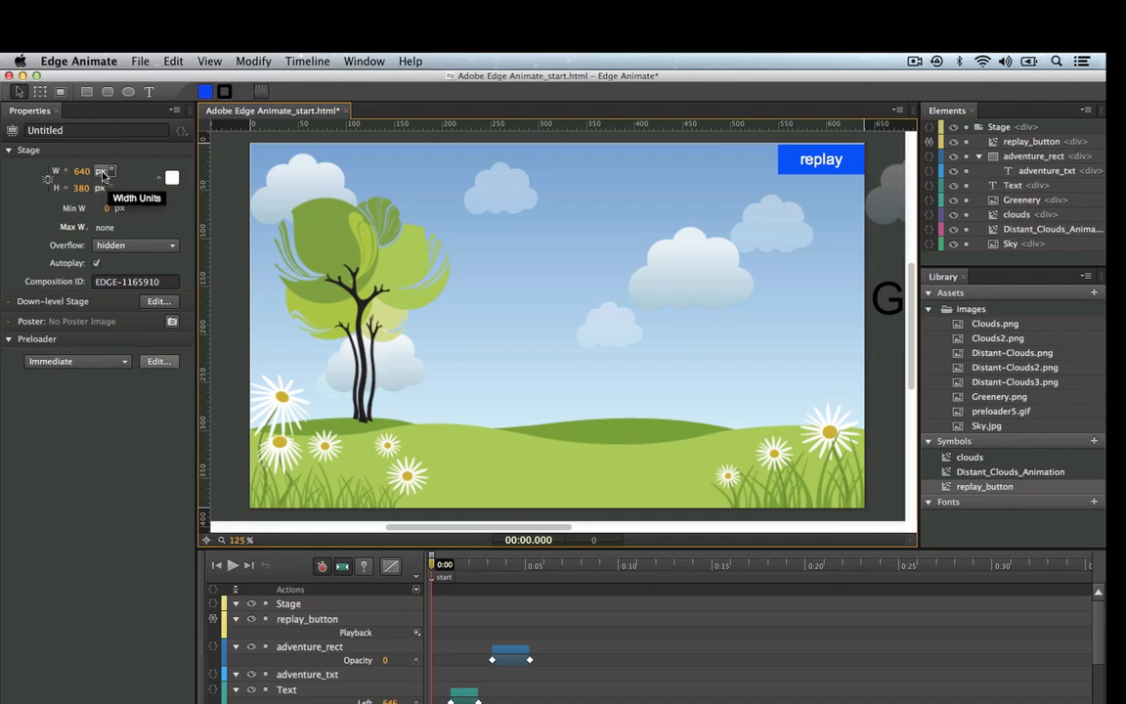
Set the stage width to 100%, preview the banner in Chrome, and switch back to Edge Animate.
click(103, 173)
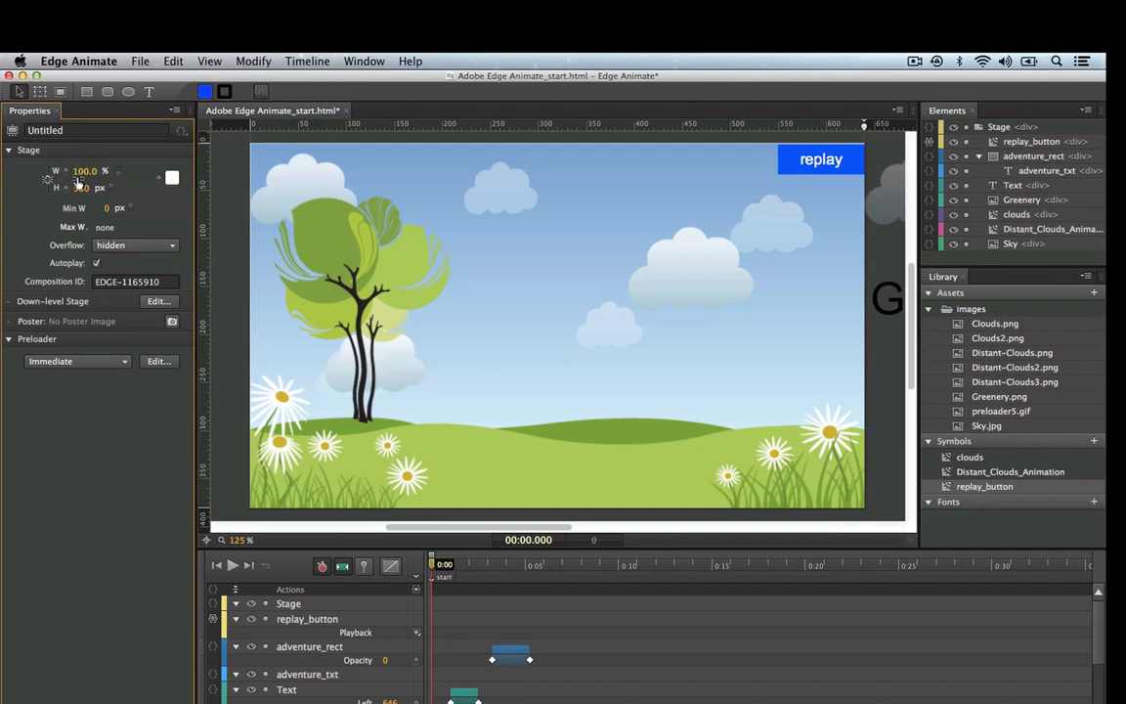
key(super+Return)
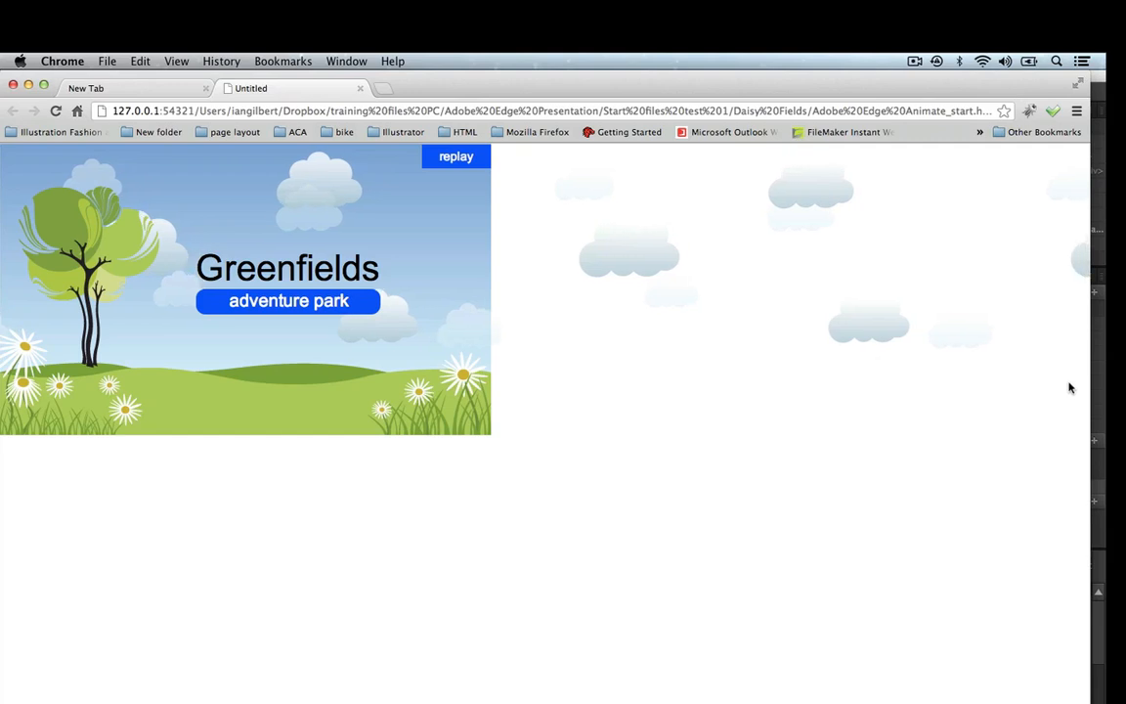
key(super+Tab)
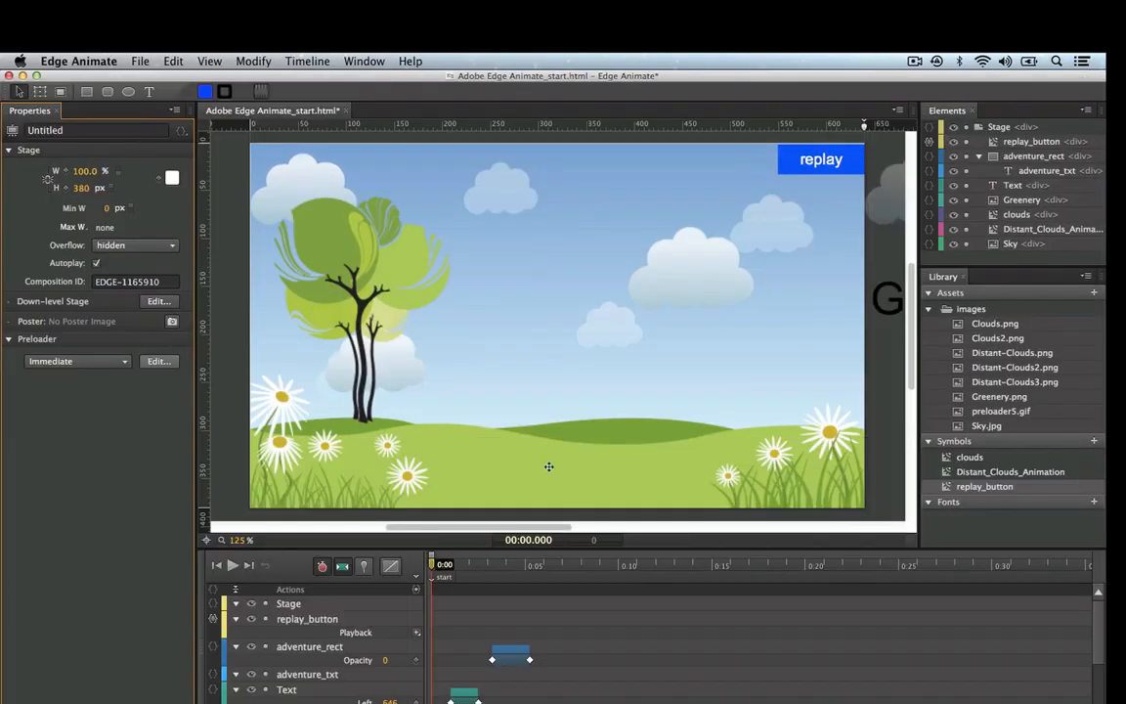
click(172, 178)
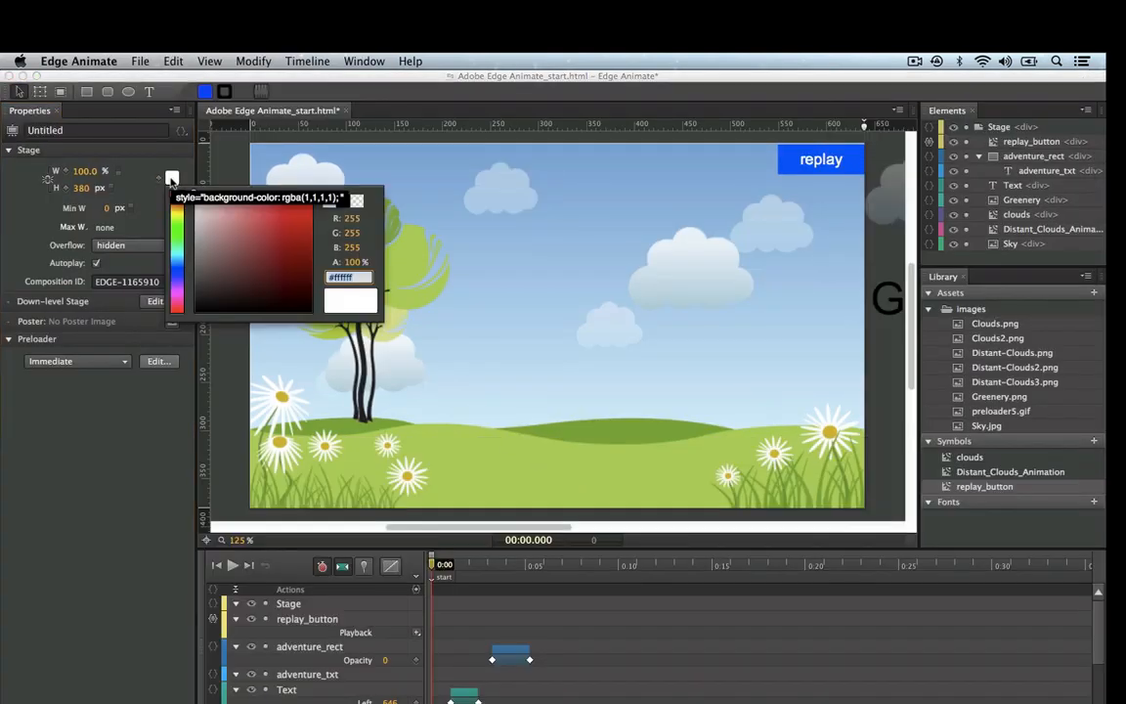
click(176, 224)
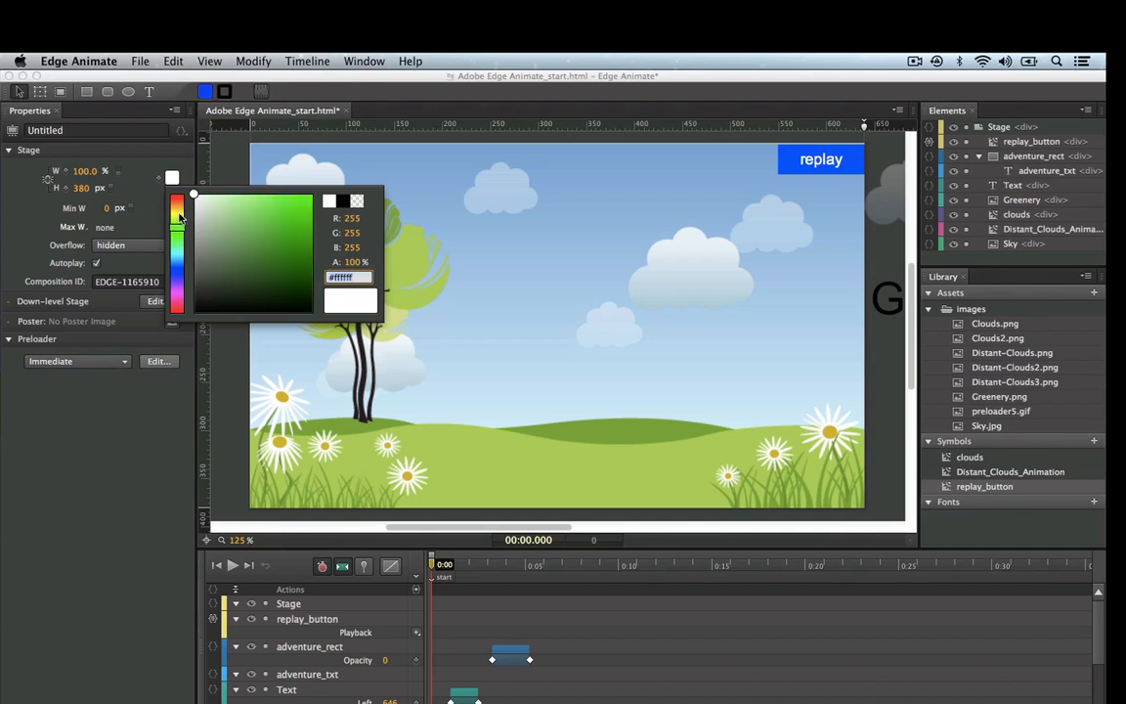
click(154, 217)
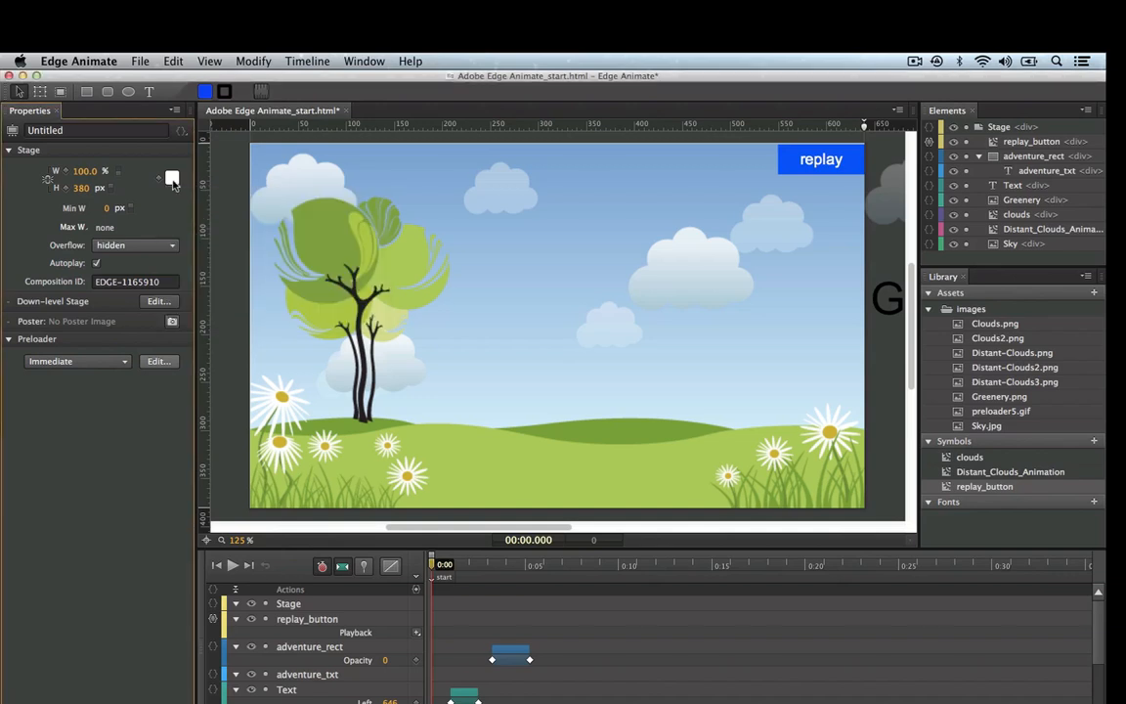
Set the stage background colour to a medium green, preview the banner in Chrome, and switch back to Edge Animate.
click(172, 180)
drag(178, 204, 178, 238)
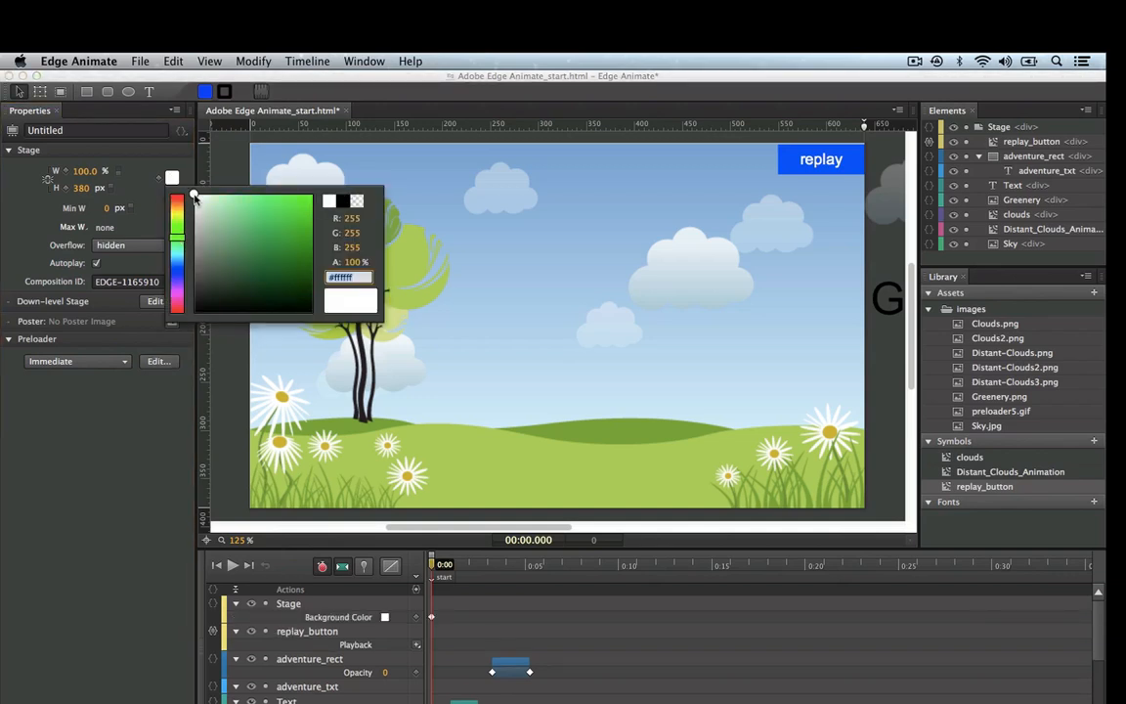
drag(196, 195, 275, 234)
click(143, 213)
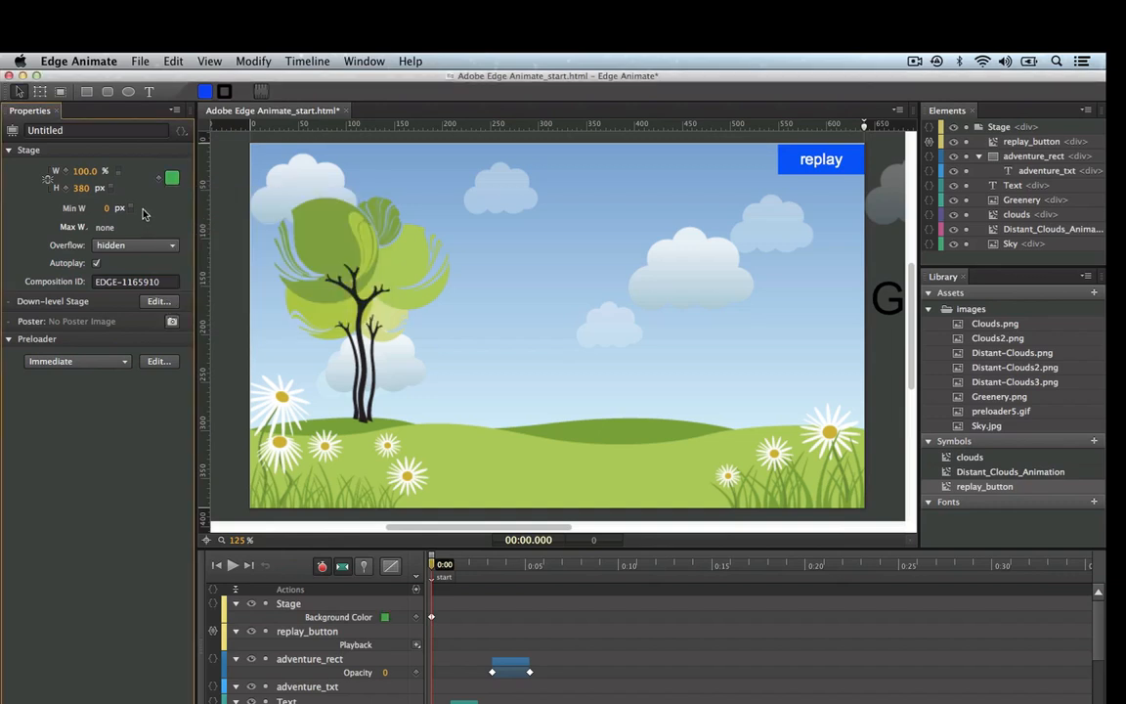
key(super+Return)
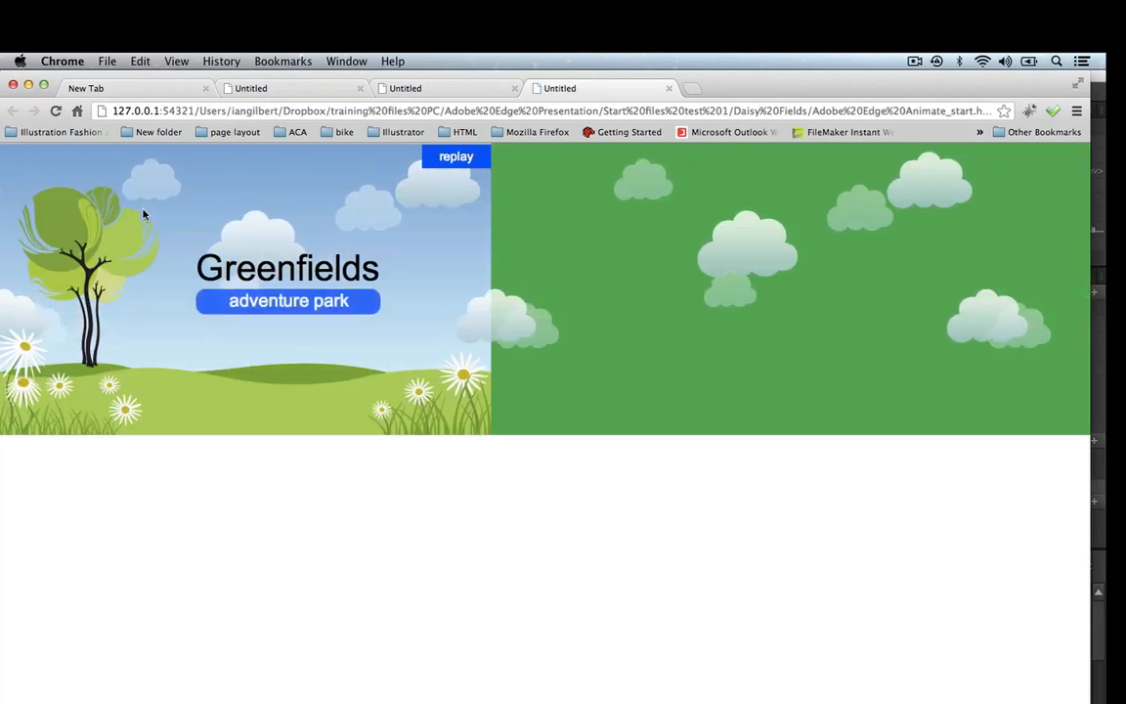
key(super+Tab)
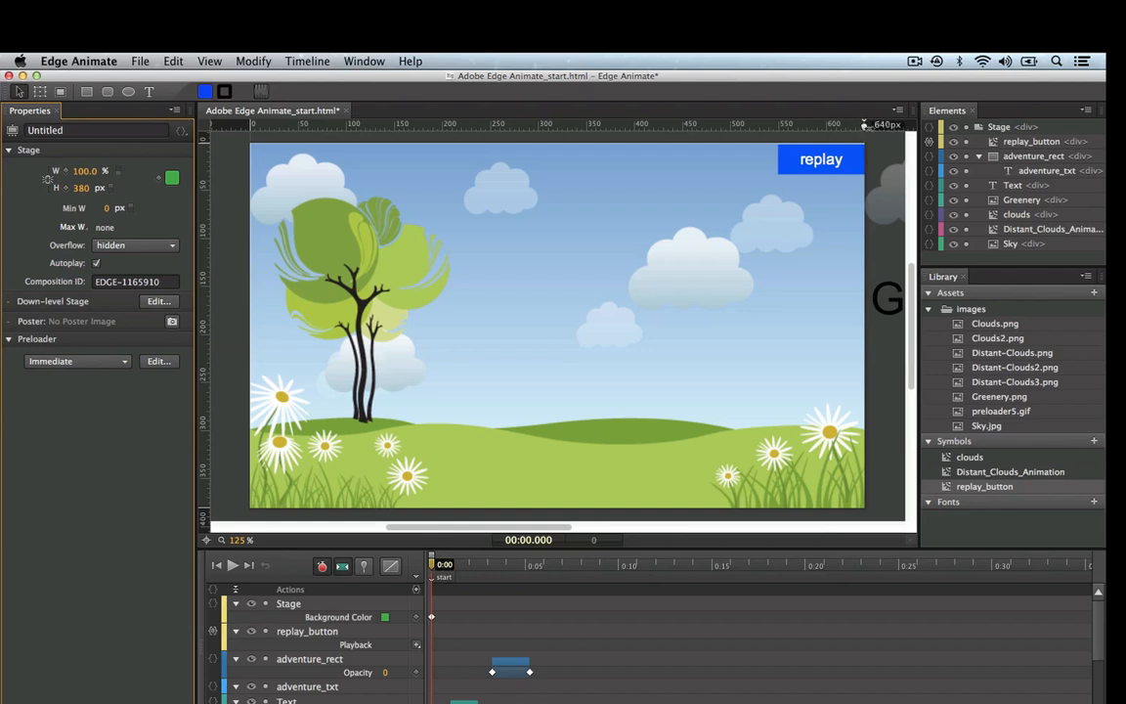
Switch the Greenery image's width units to percent and test its scaling by narrowing and restoring the simulated stage width.
mouse_move(864, 124)
mouse_down()
mouse_move(907, 129)
mouse_move(863, 125)
mouse_up()
click(353, 262)
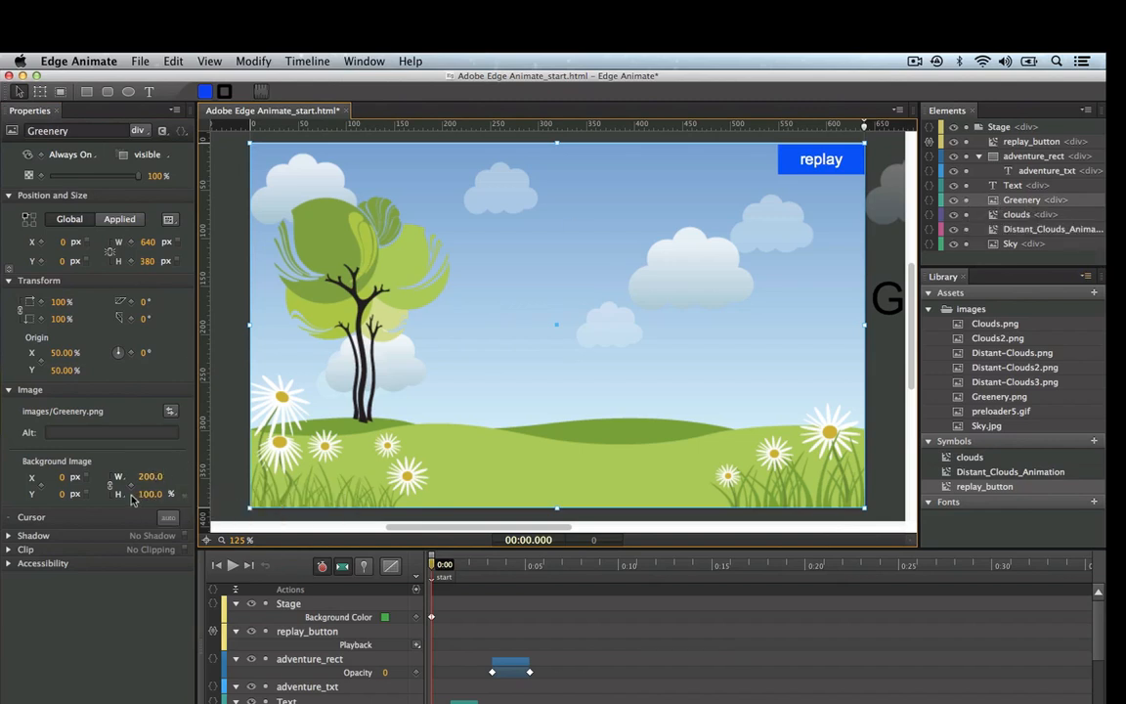
click(171, 244)
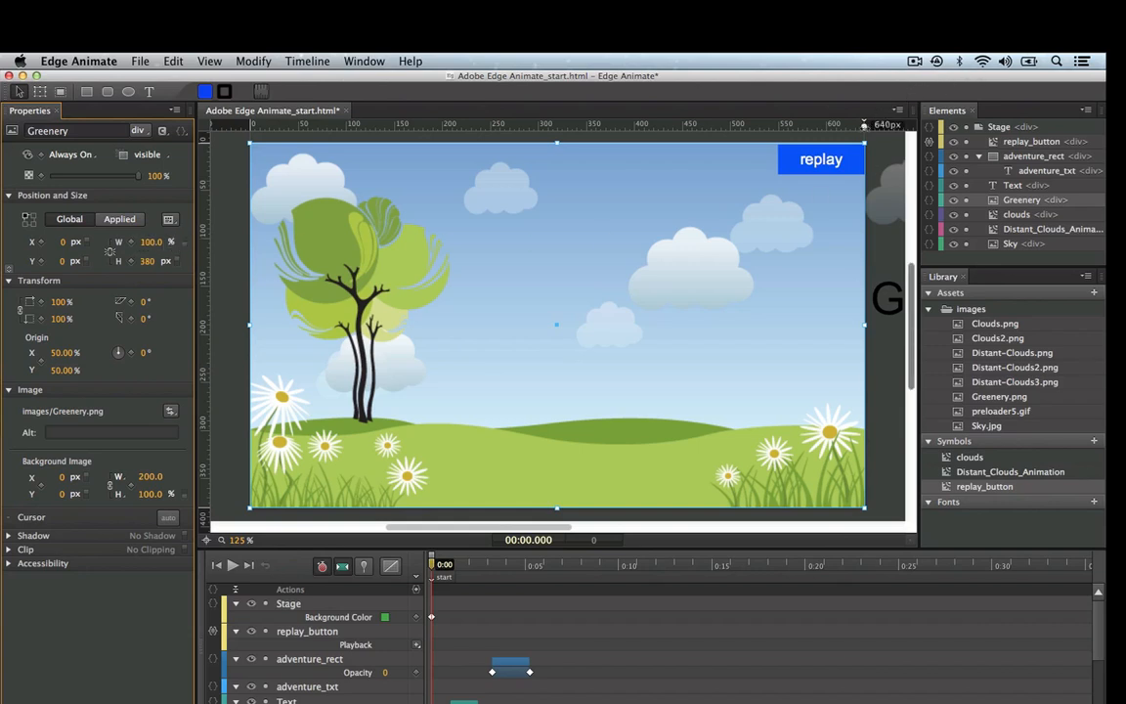
drag(864, 125, 767, 125)
drag(632, 140, 864, 145)
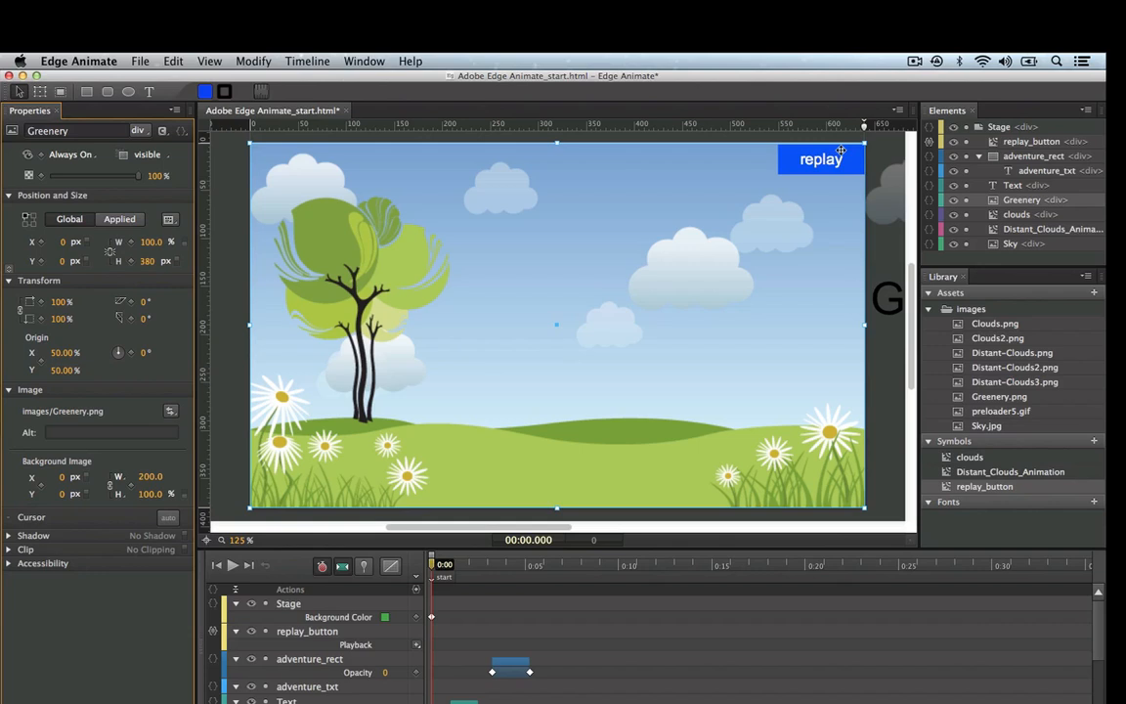
Apply the Clip Background Image layout preset to Greenery, and test it by widening its container and restoring it to 100%.
click(171, 221)
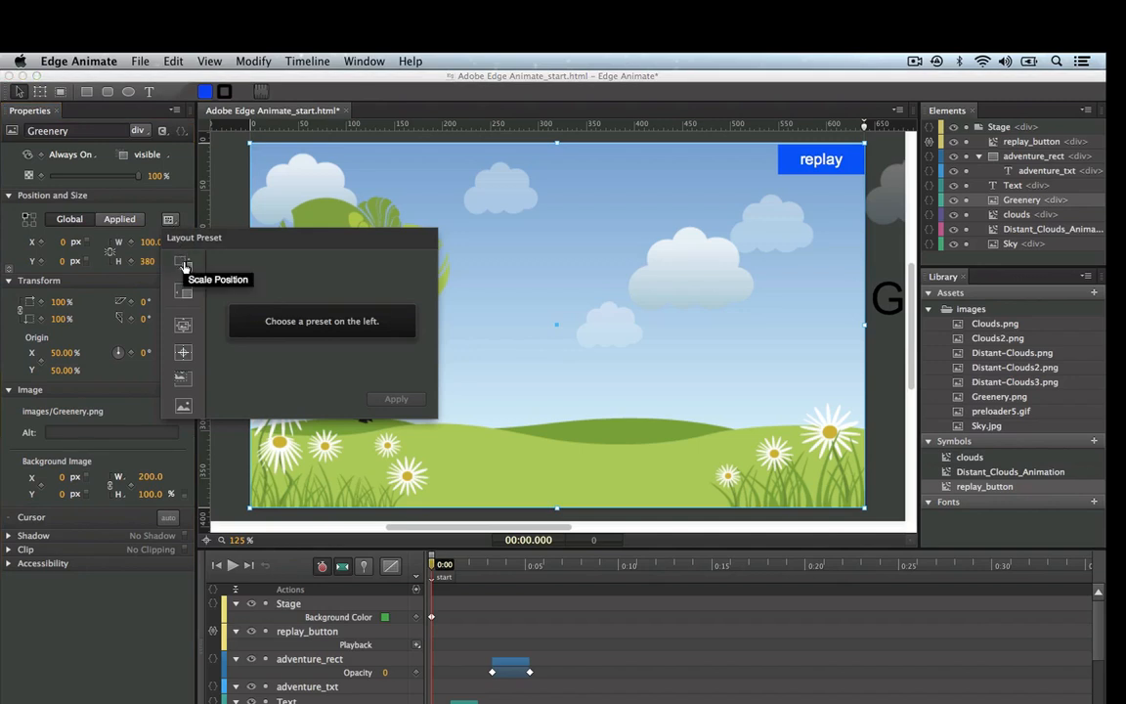
click(184, 291)
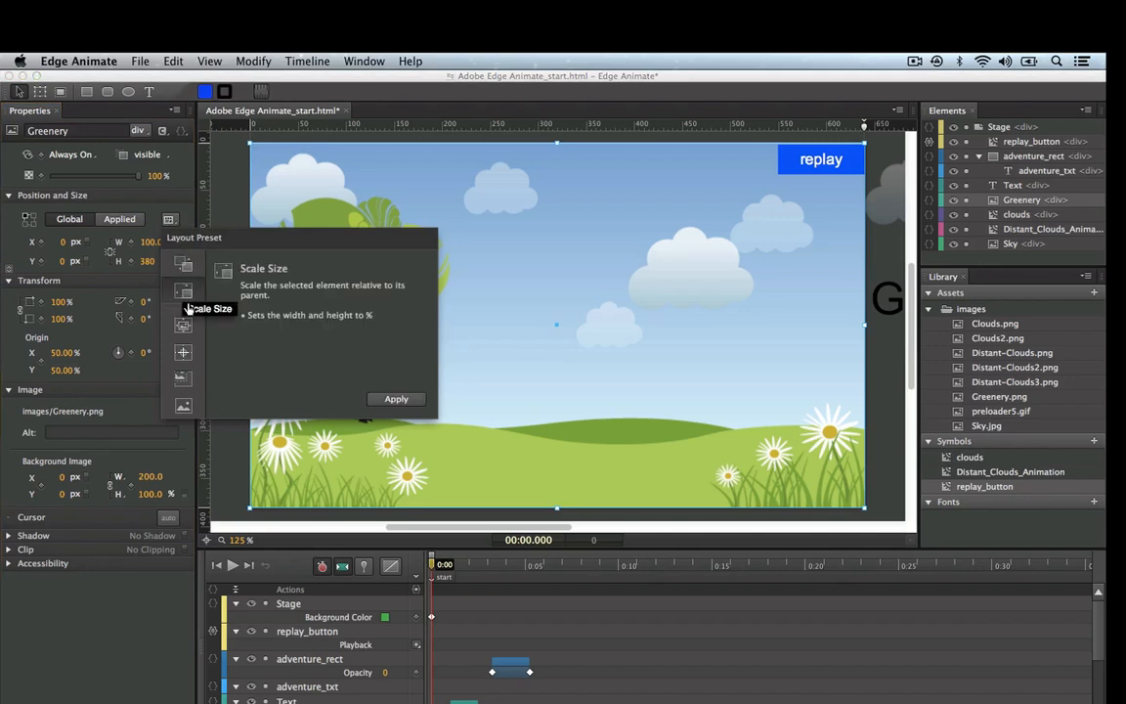
click(192, 273)
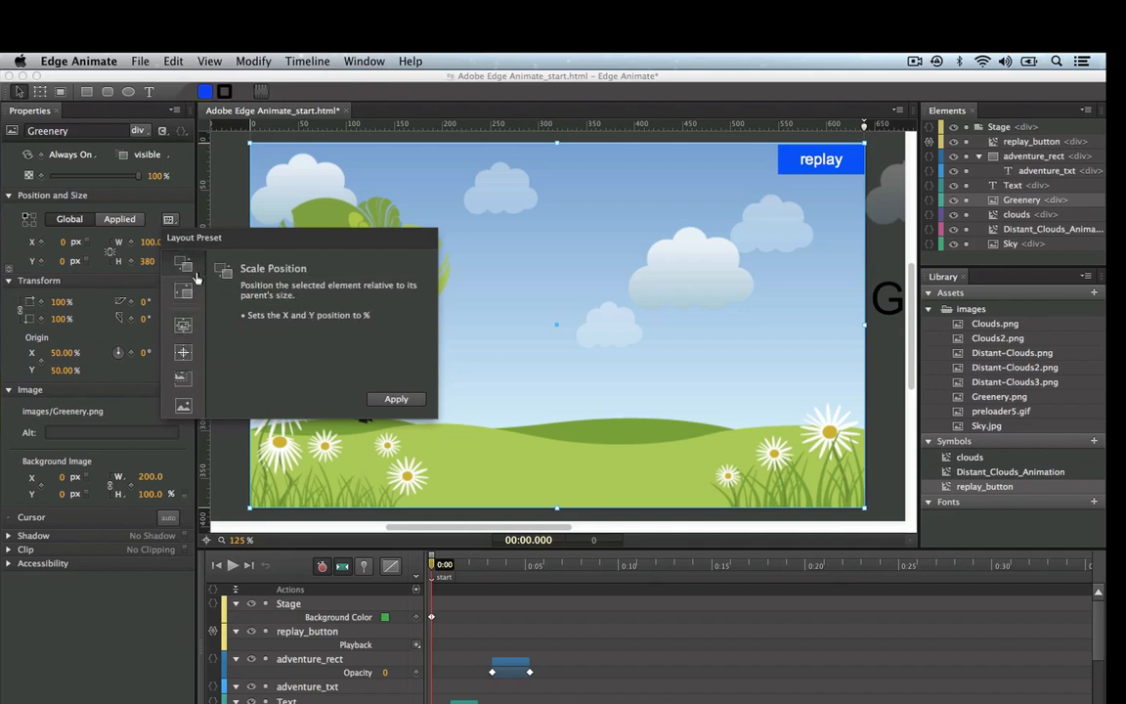
click(182, 323)
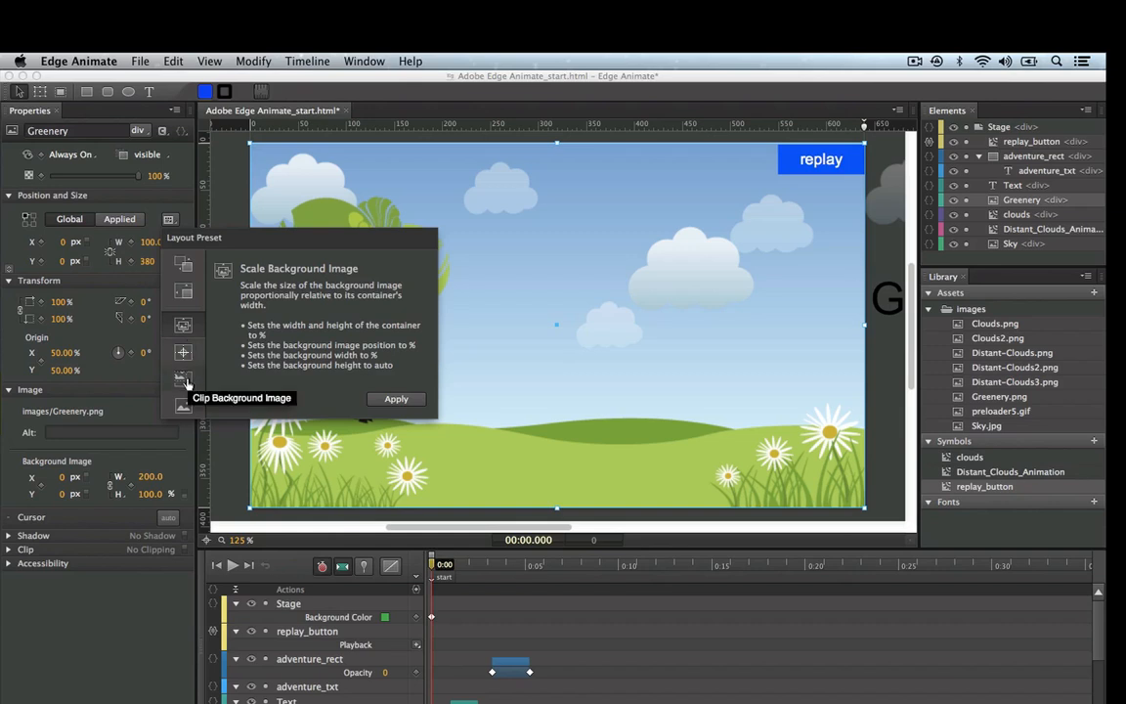
click(185, 379)
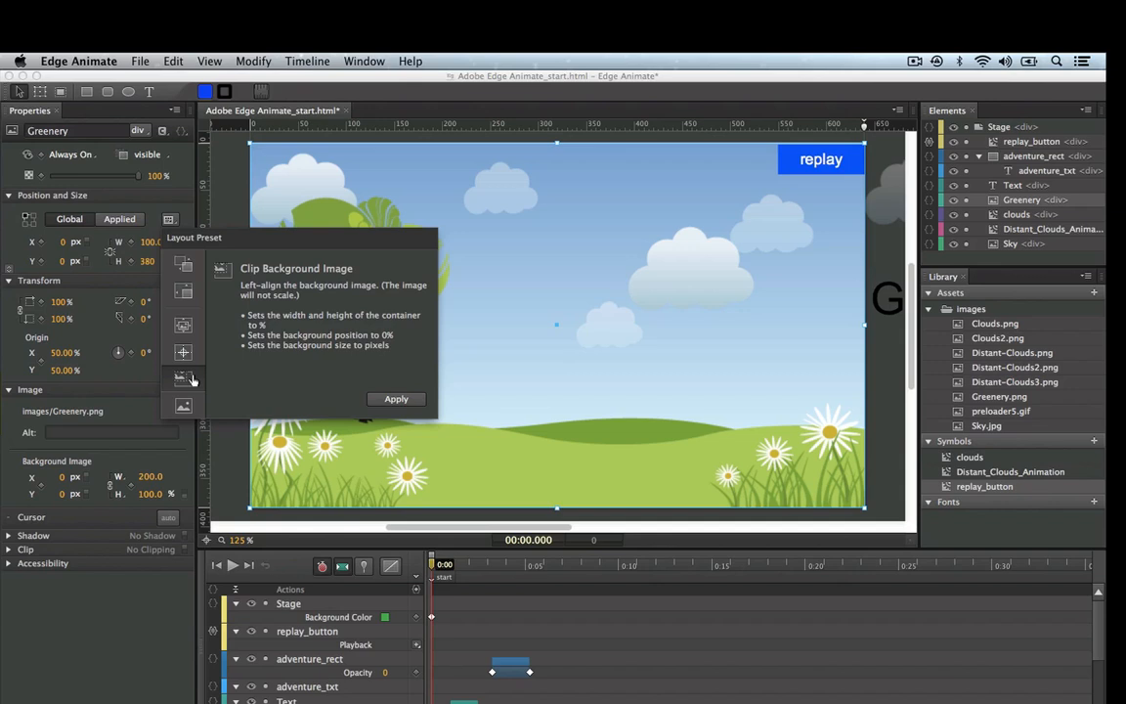
click(393, 398)
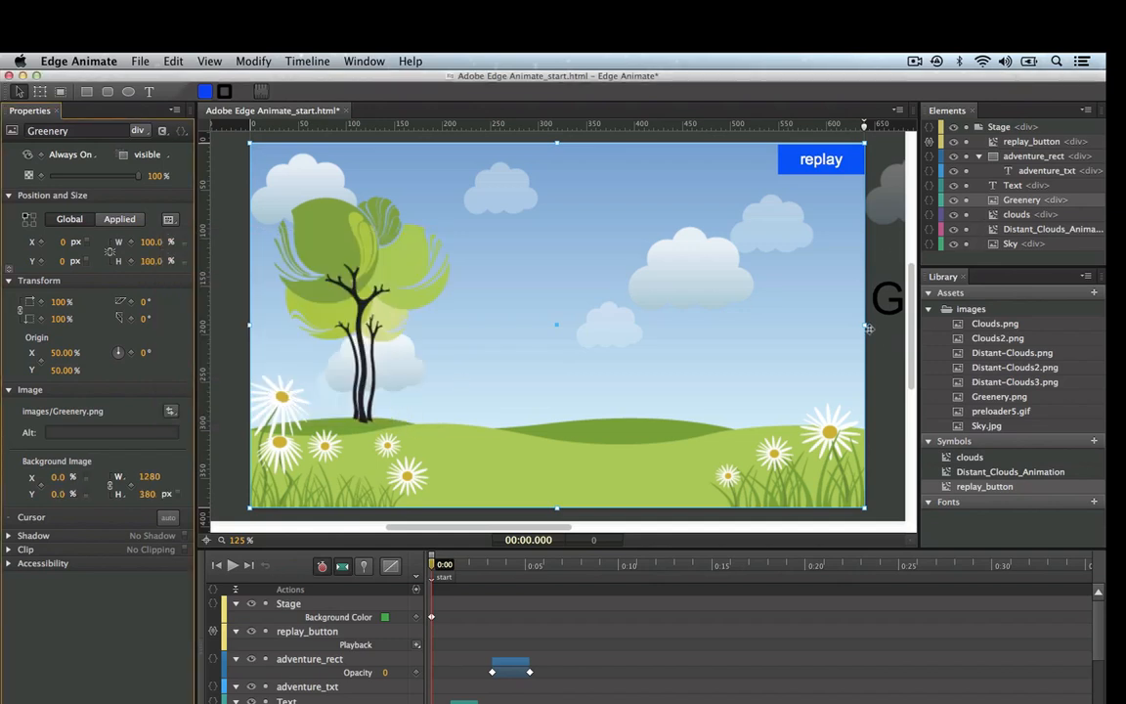
drag(864, 323, 889, 326)
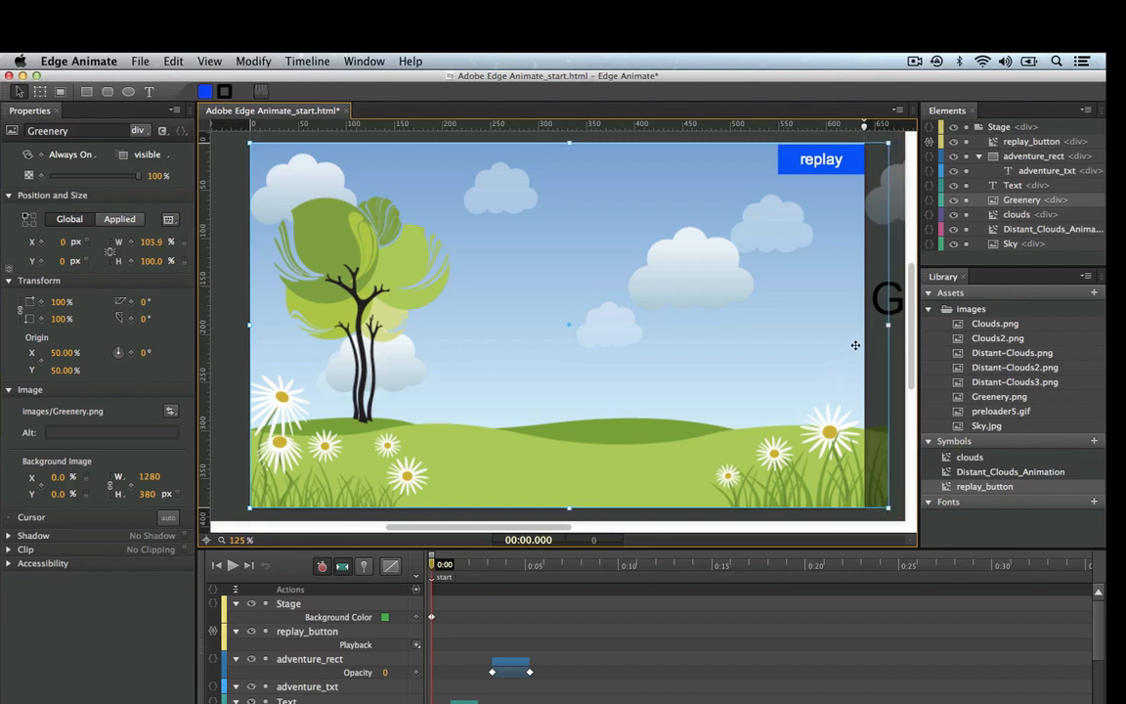
drag(888, 325, 865, 325)
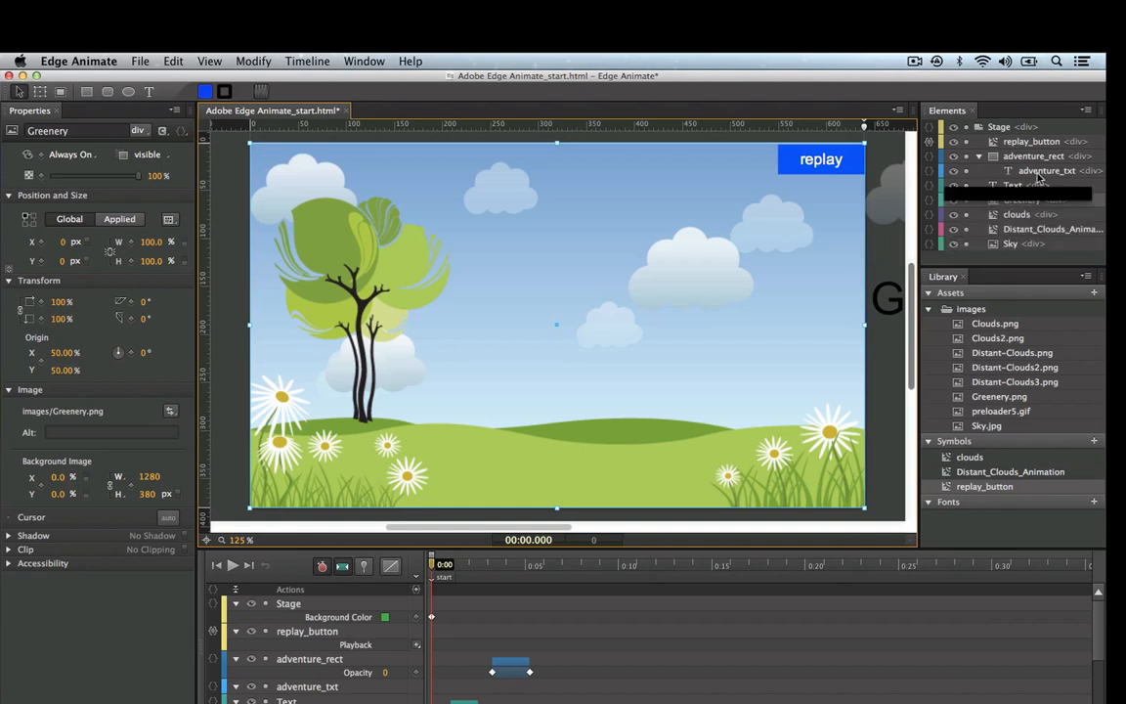
Switch the Sky image's width units to percent and apply the Clip Background Image layout preset to it.
click(1007, 248)
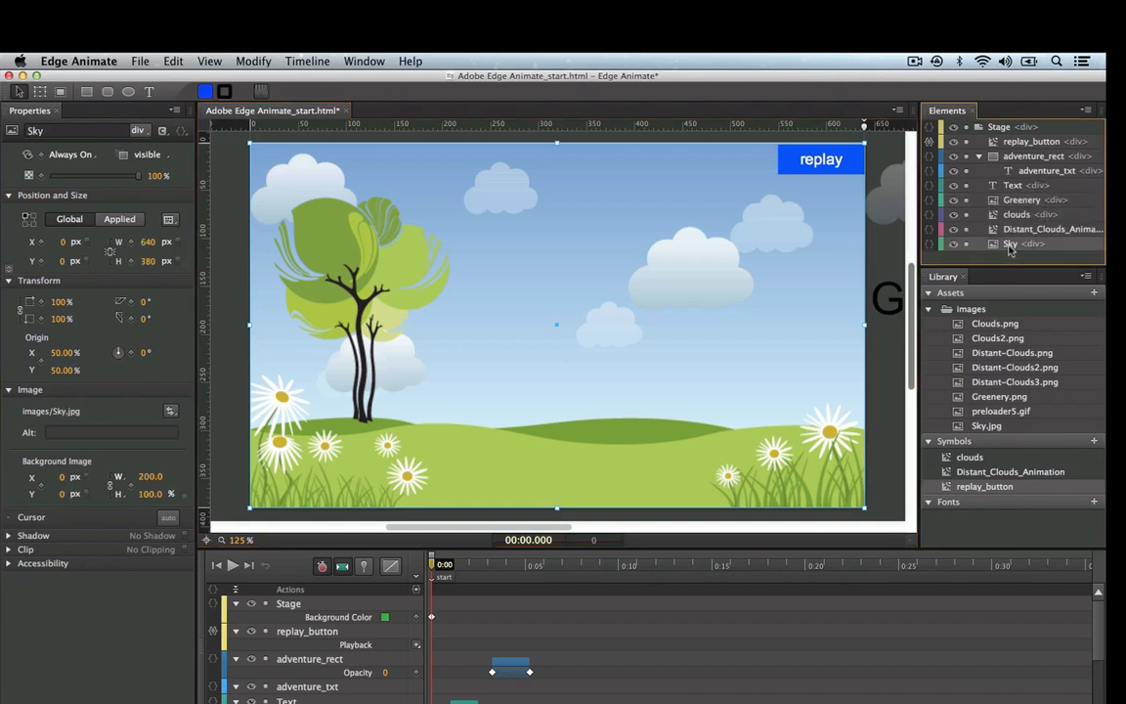
click(178, 243)
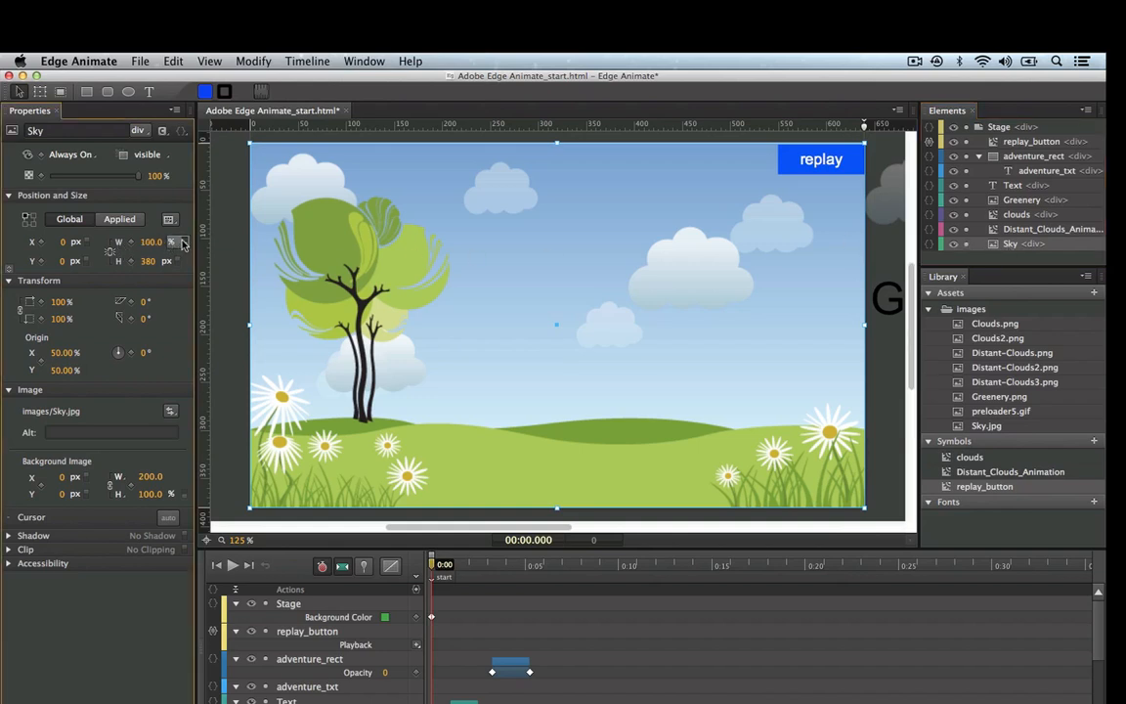
click(168, 219)
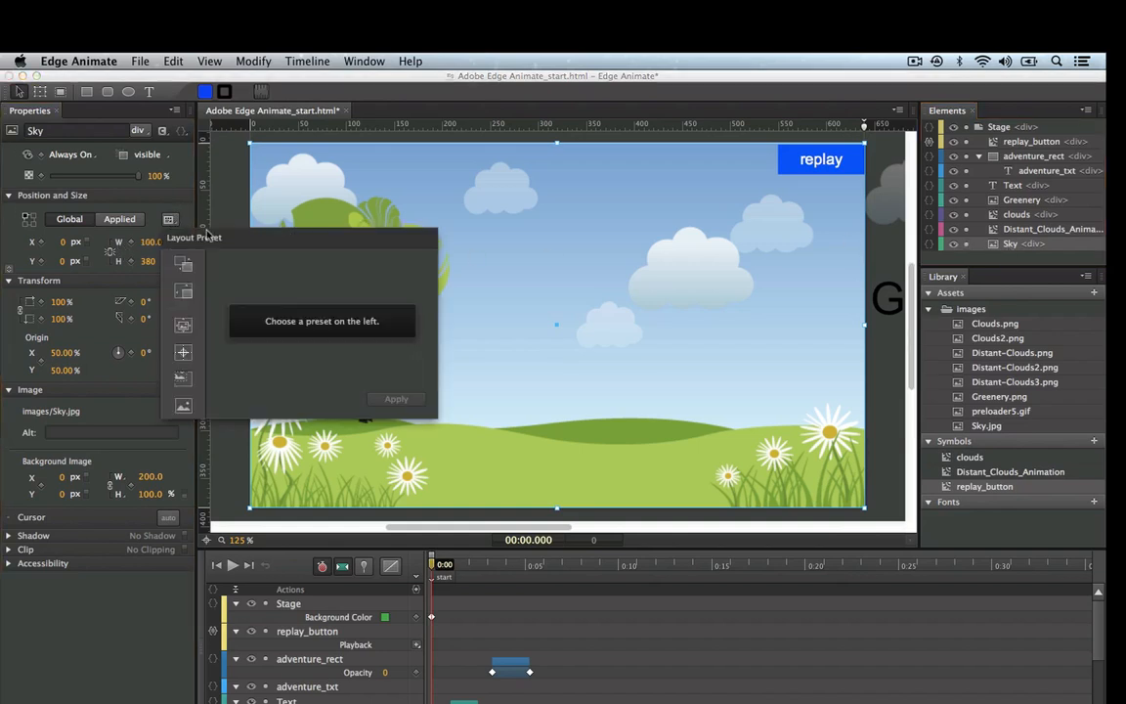
click(184, 381)
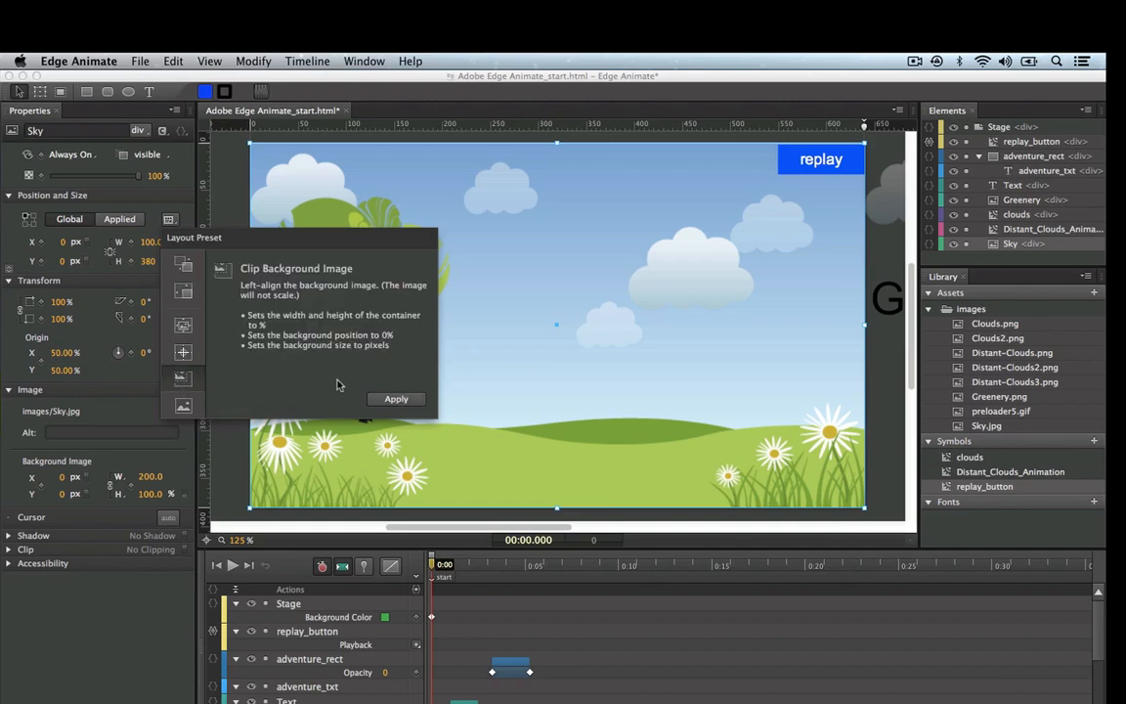
click(395, 400)
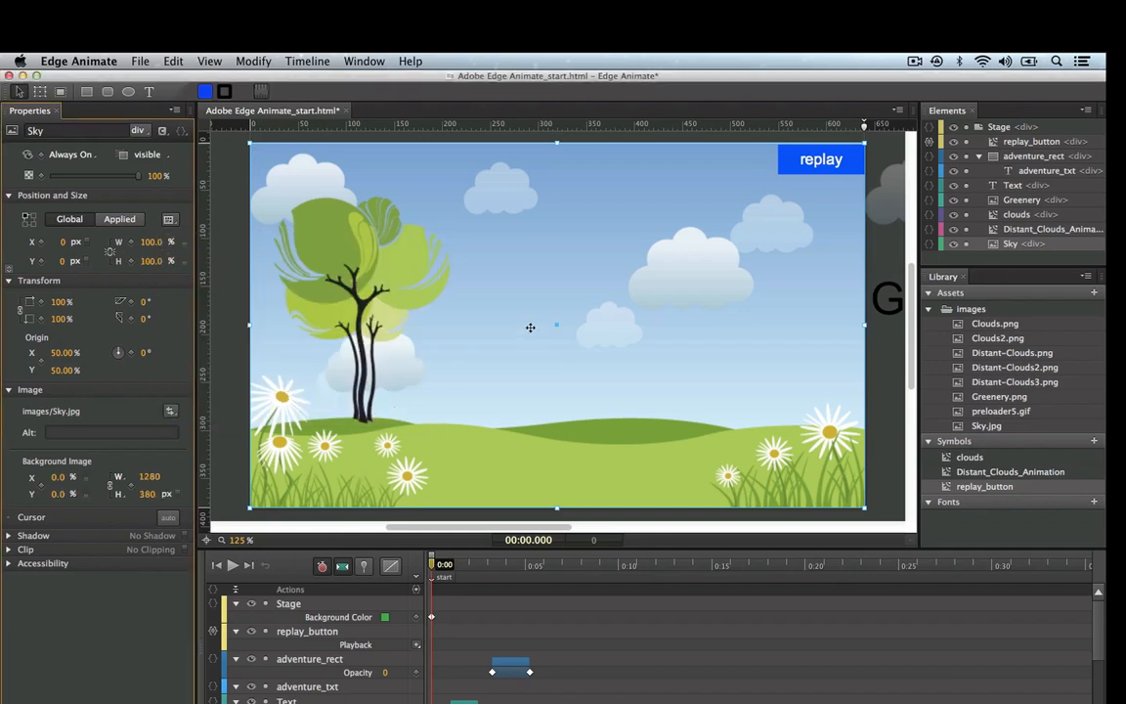
Preview the banner in Chrome, resize the browser window slightly narrower, and switch back to Edge Animate.
key(super+Return)
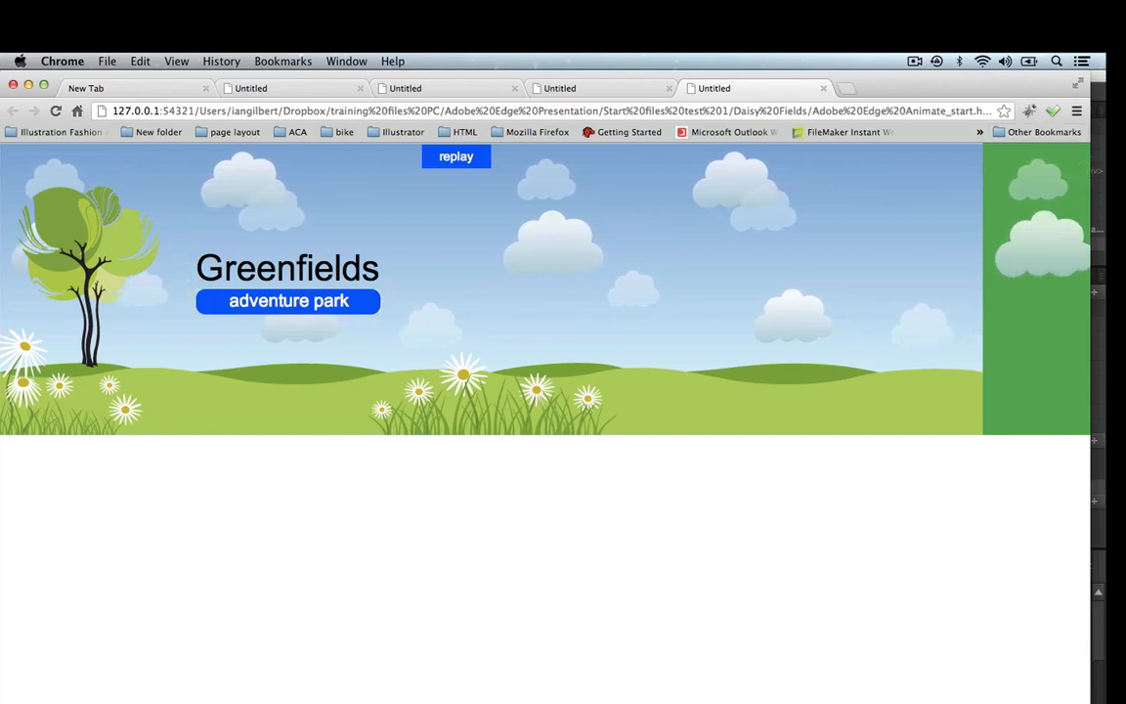
mouse_move(1085, 700)
mouse_down()
mouse_move(957, 661)
mouse_move(793, 641)
mouse_move(648, 603)
mouse_move(980, 641)
mouse_move(1052, 700)
mouse_move(1073, 702)
mouse_up()
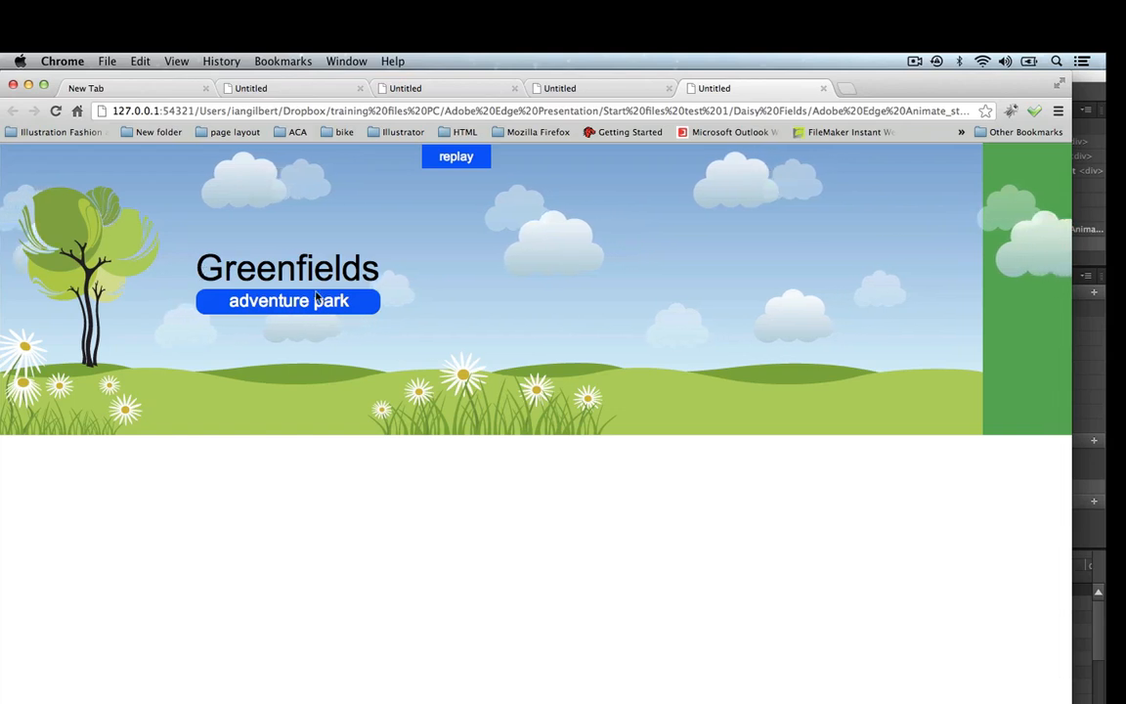
key(super+Tab)
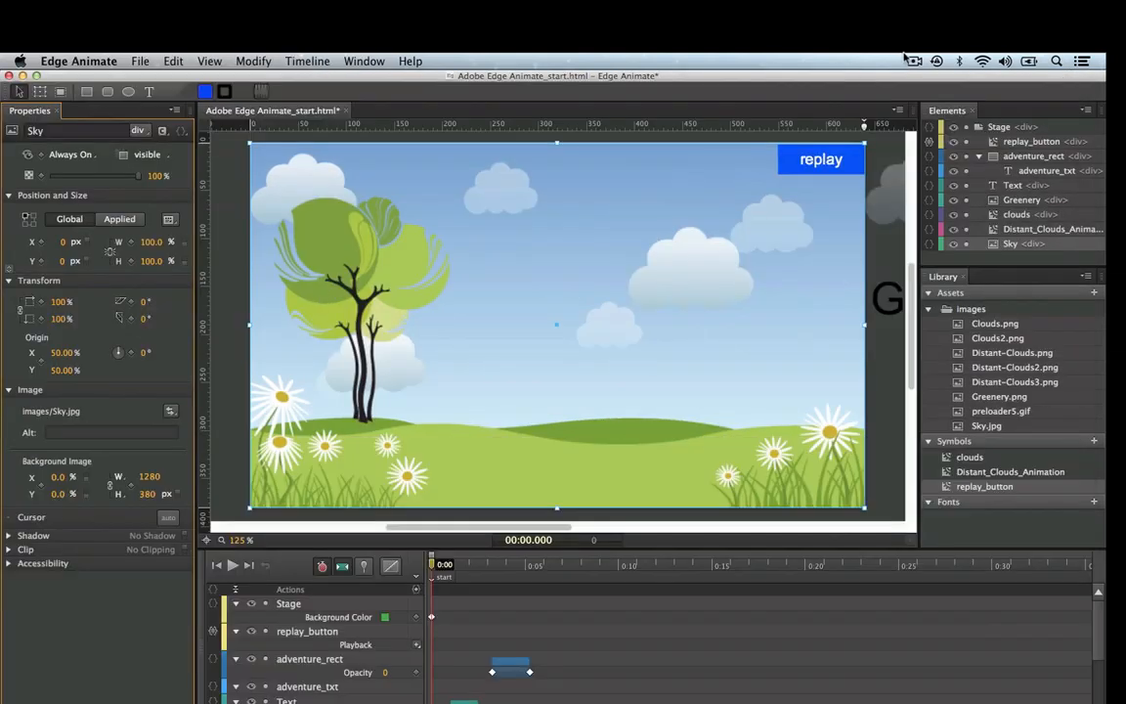
Position the replay button relative to the stage's upper-right corner with its X position in percent, and test it by resizing the simulated stage.
click(785, 157)
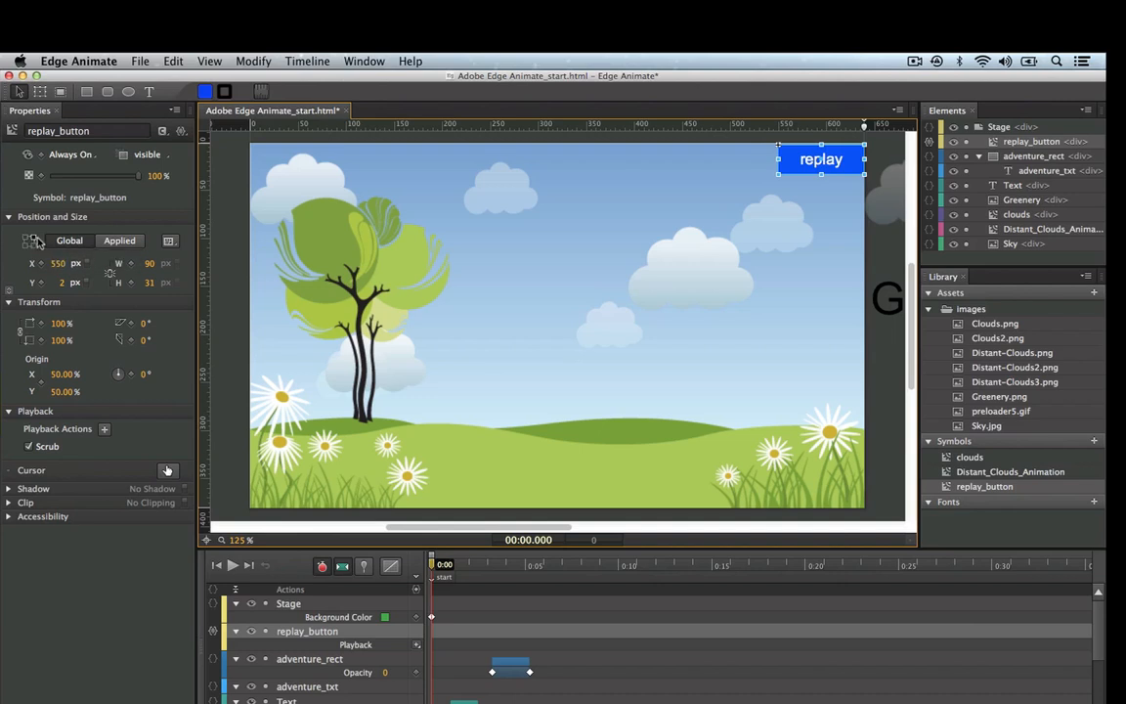
click(85, 265)
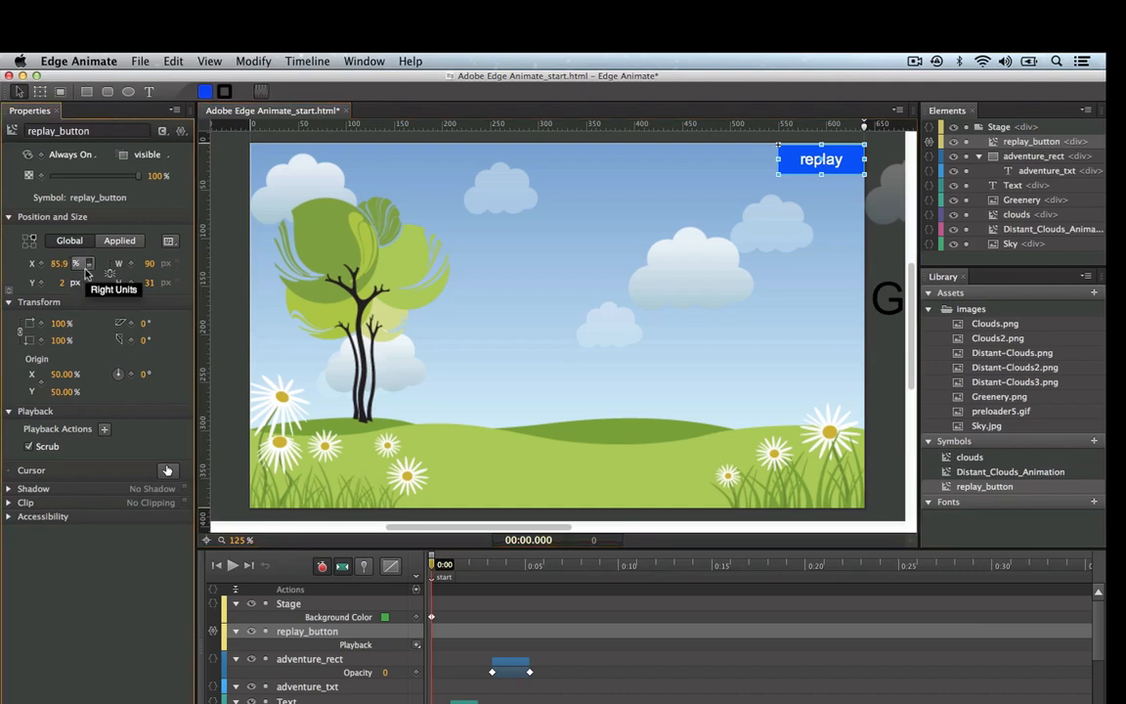
mouse_move(864, 126)
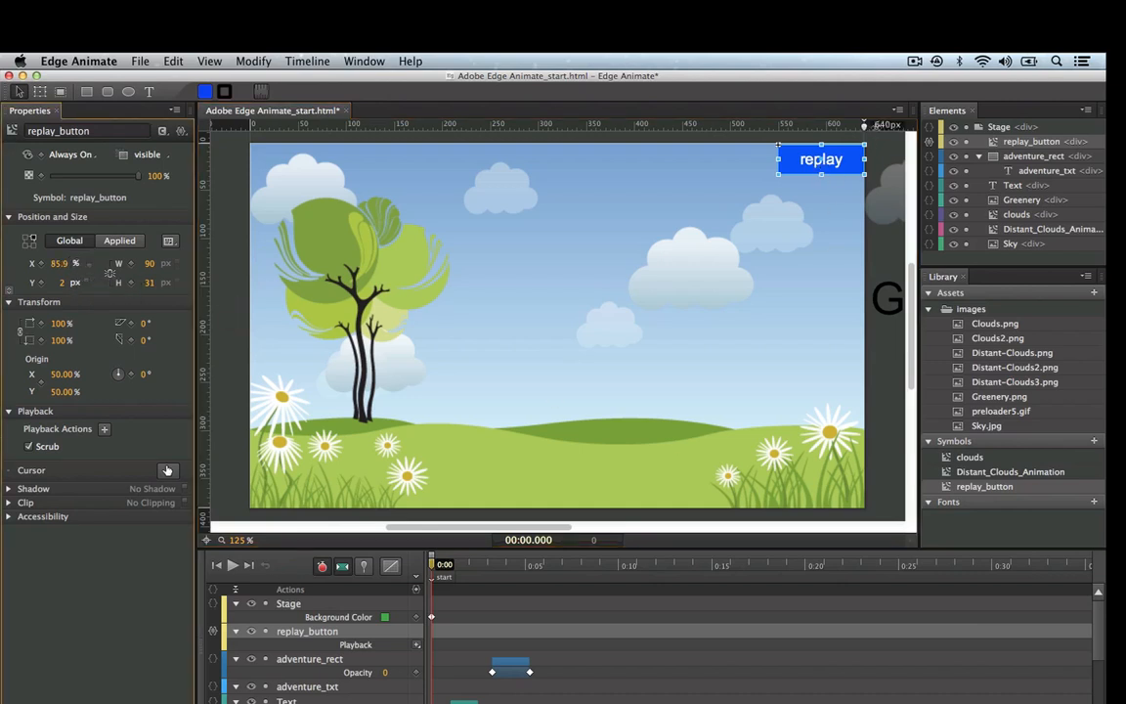
mouse_move(864, 126)
mouse_down()
mouse_move(890, 126)
mouse_move(769, 126)
mouse_move(864, 125)
mouse_up()
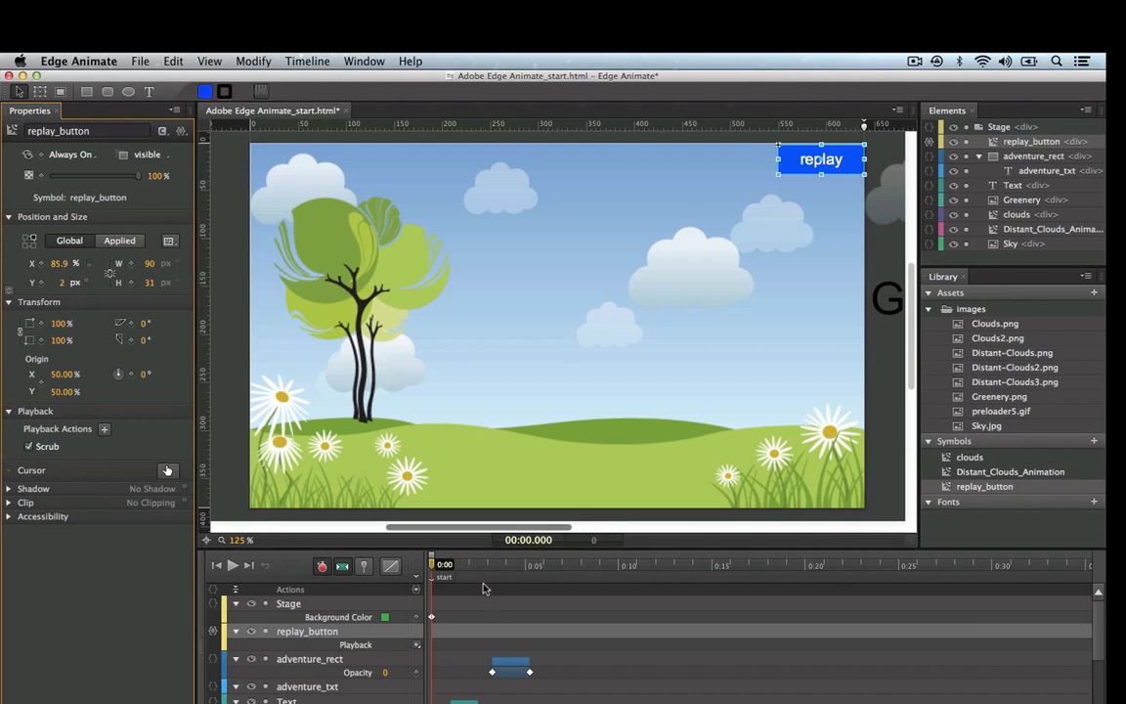
With the playhead at about 0:04.4, switch the X position units of the Greenfields text and adventure_rect to percent.
drag(431, 566, 532, 569)
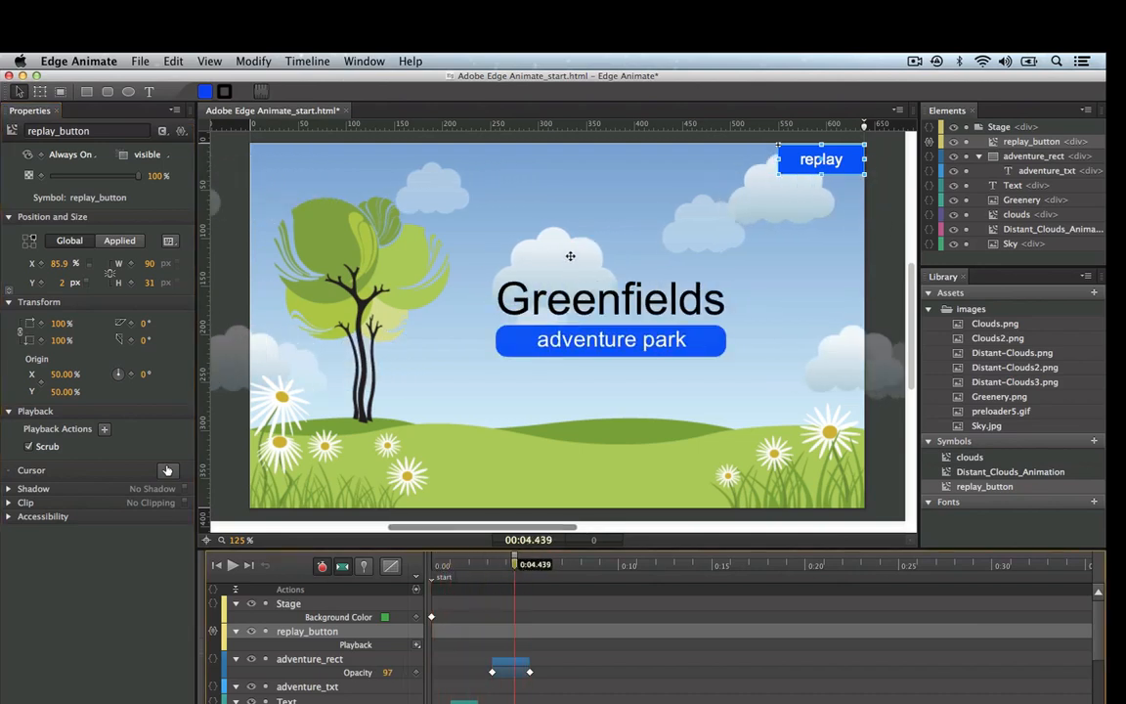
click(512, 283)
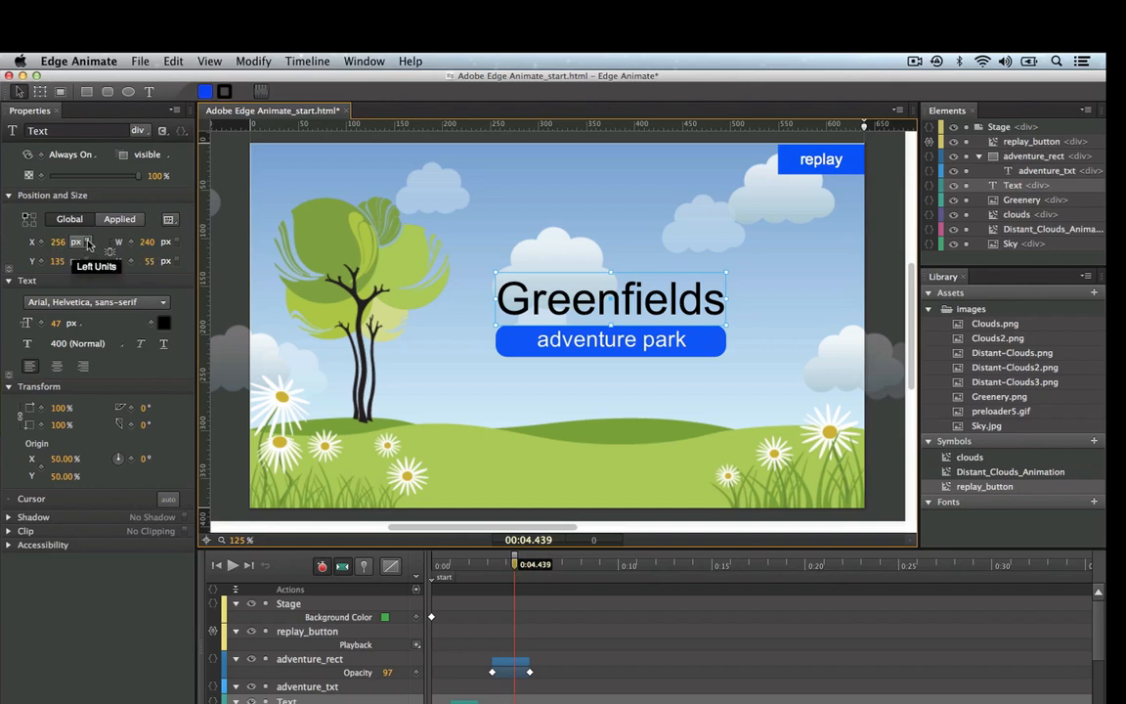
click(88, 242)
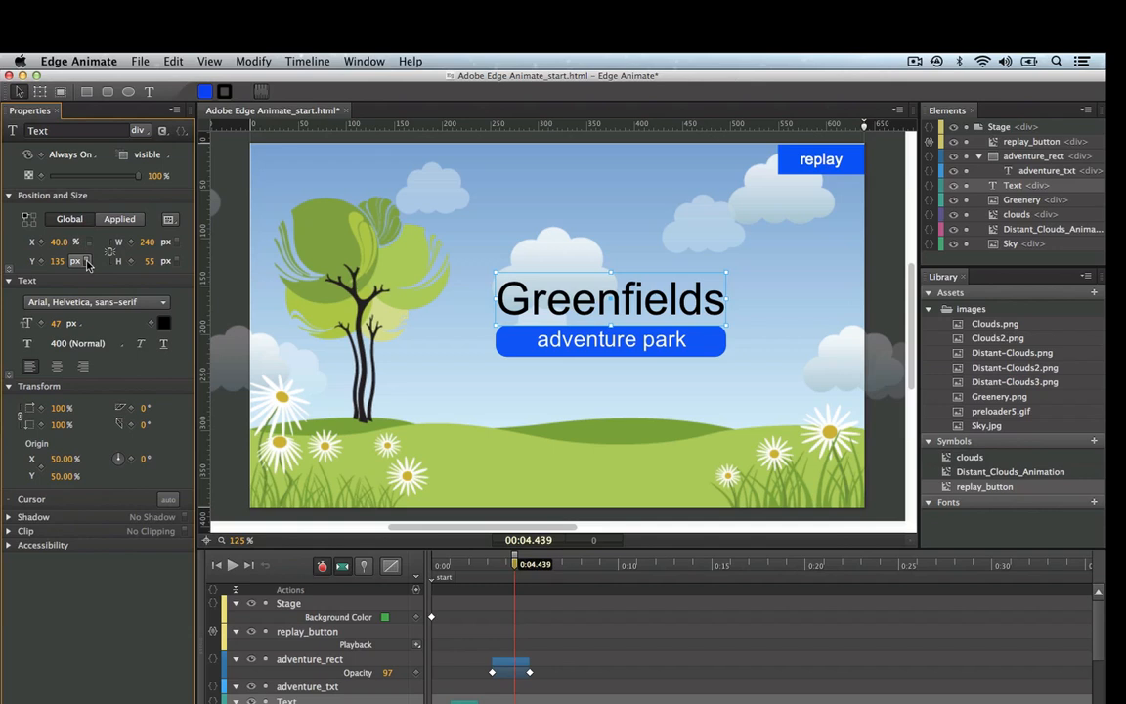
click(503, 340)
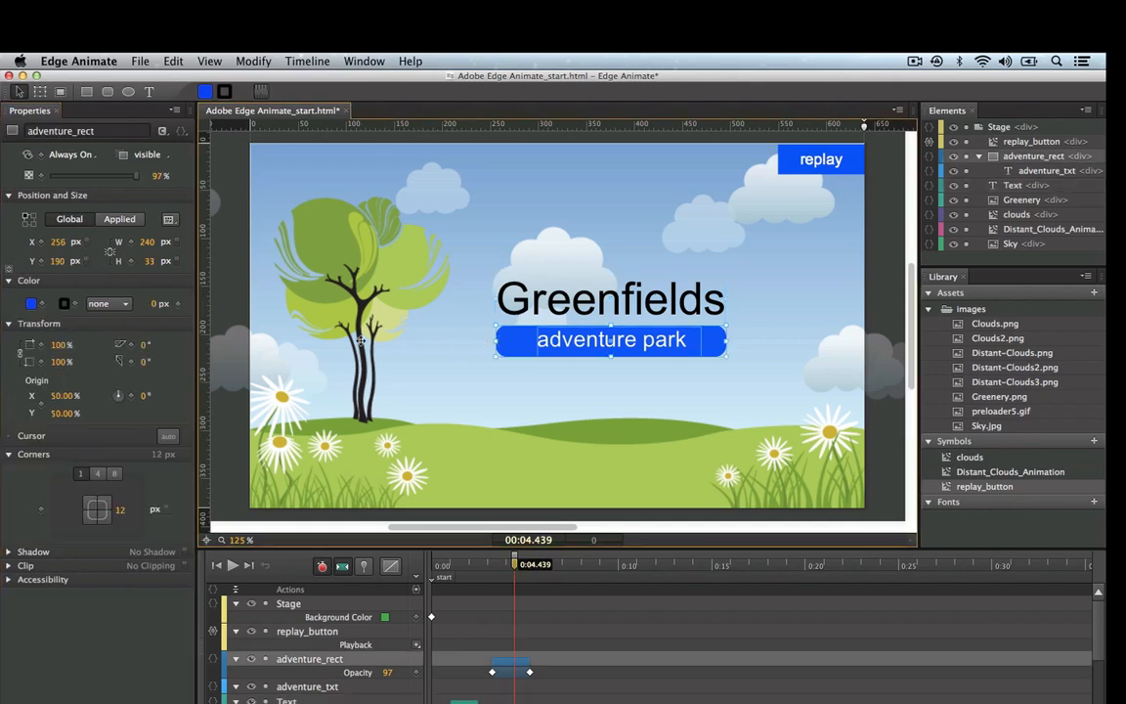
click(88, 242)
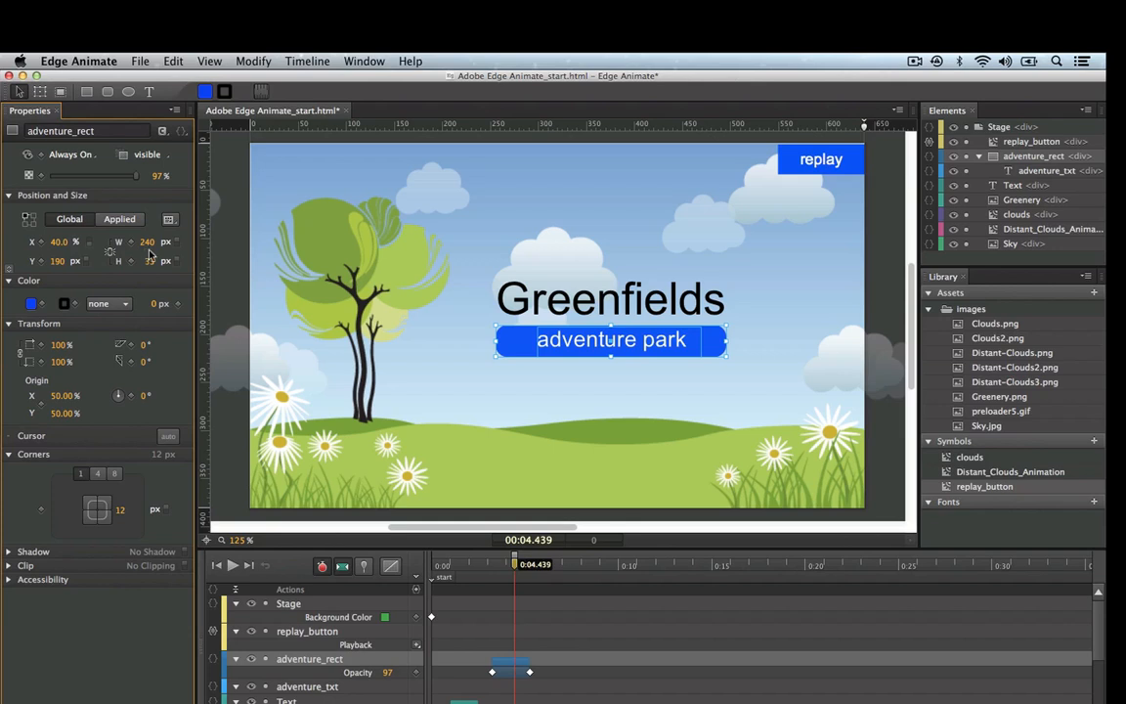
Preview the banner in Chrome, resize the browser window narrower, close the extra preview tabs, and switch back to Edge Animate.
key(super+Return)
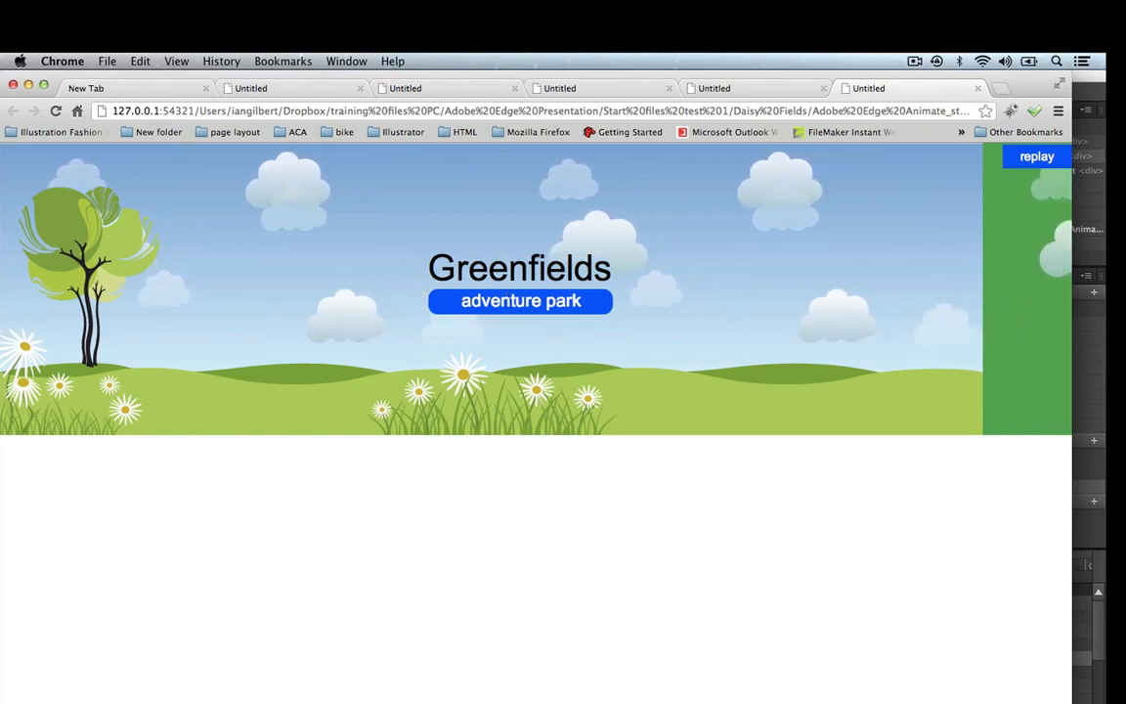
drag(1007, 689, 1055, 649)
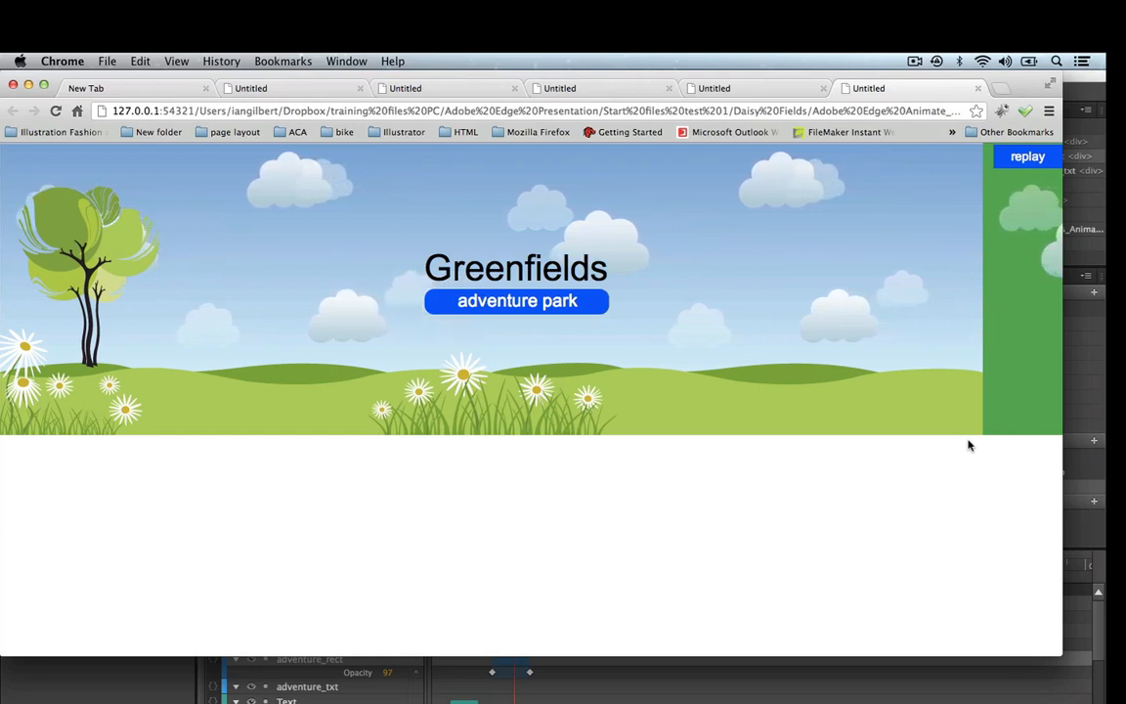
drag(1060, 653, 787, 608)
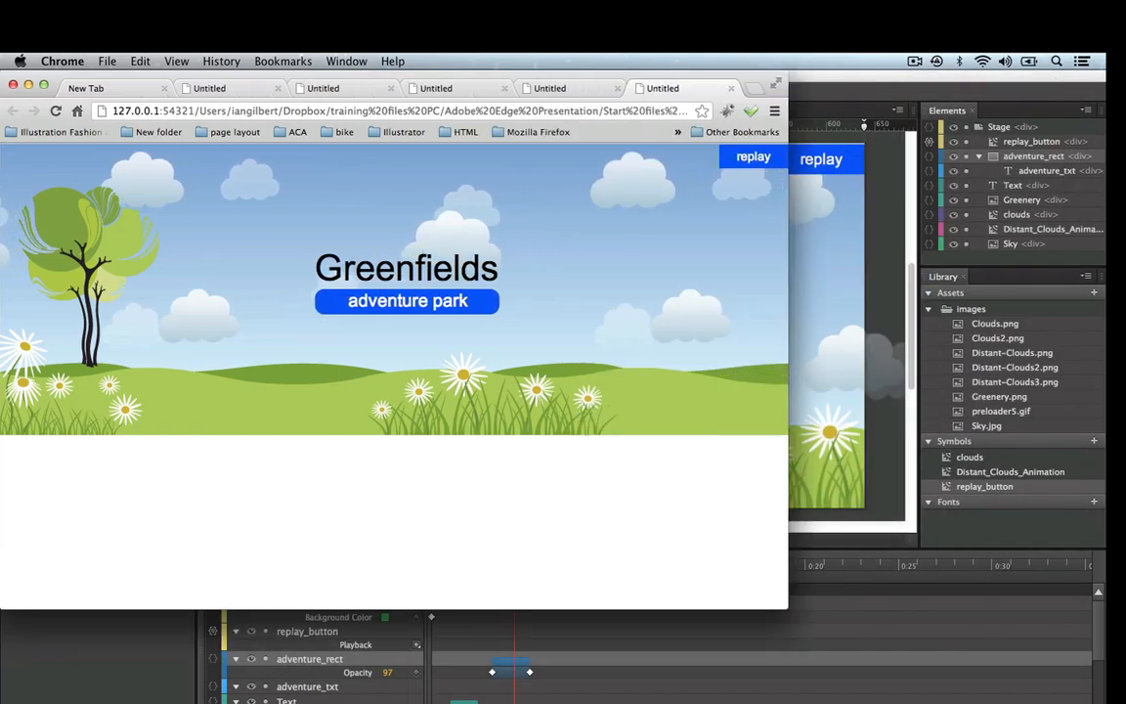
key(super+w)
key(super+w)
key(super+w)
key(super+w)
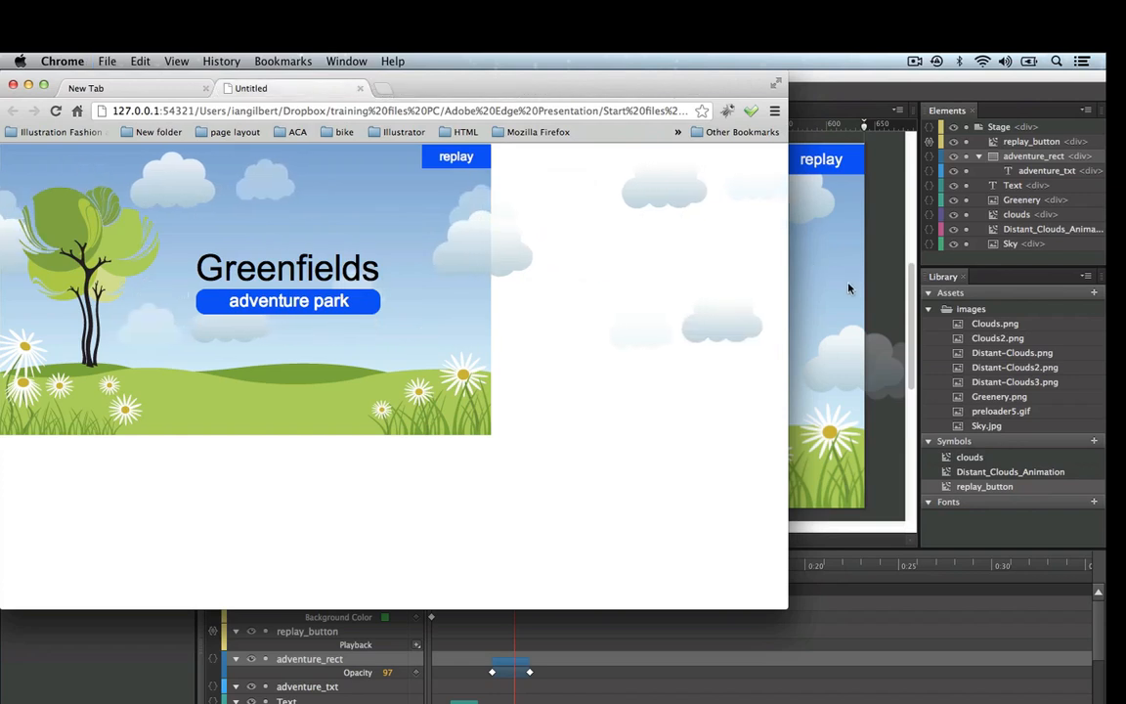
click(848, 288)
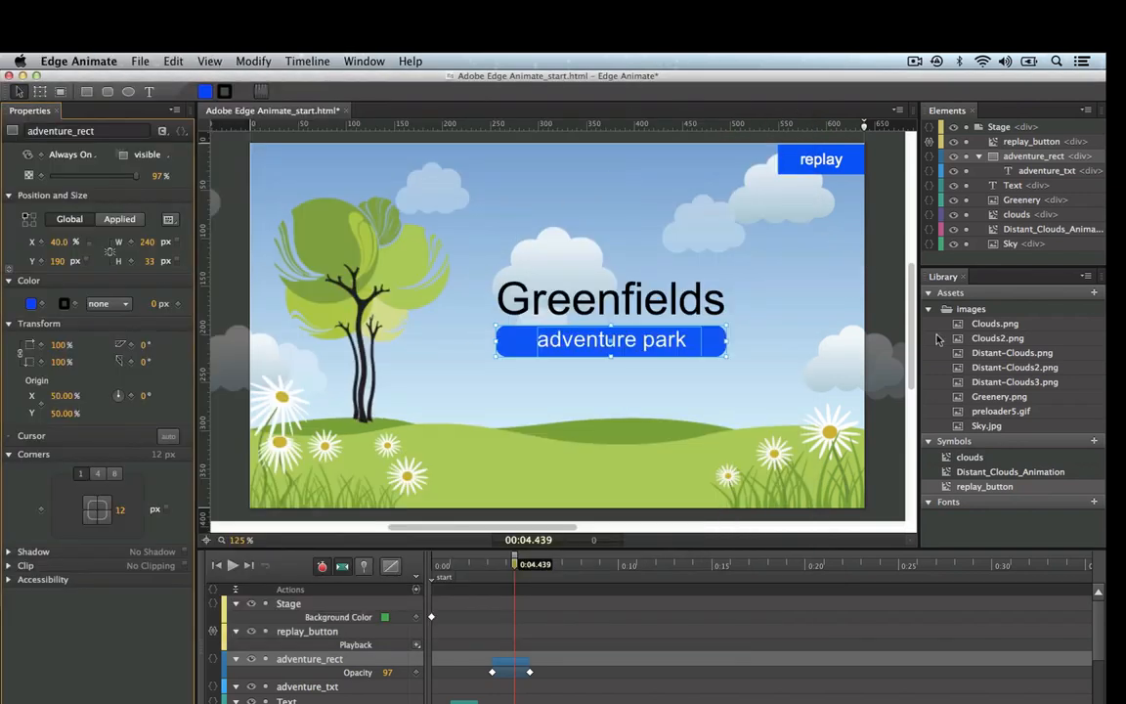
Set the stage's minimum width to 640 px and its maximum width to 1280 px.
click(836, 144)
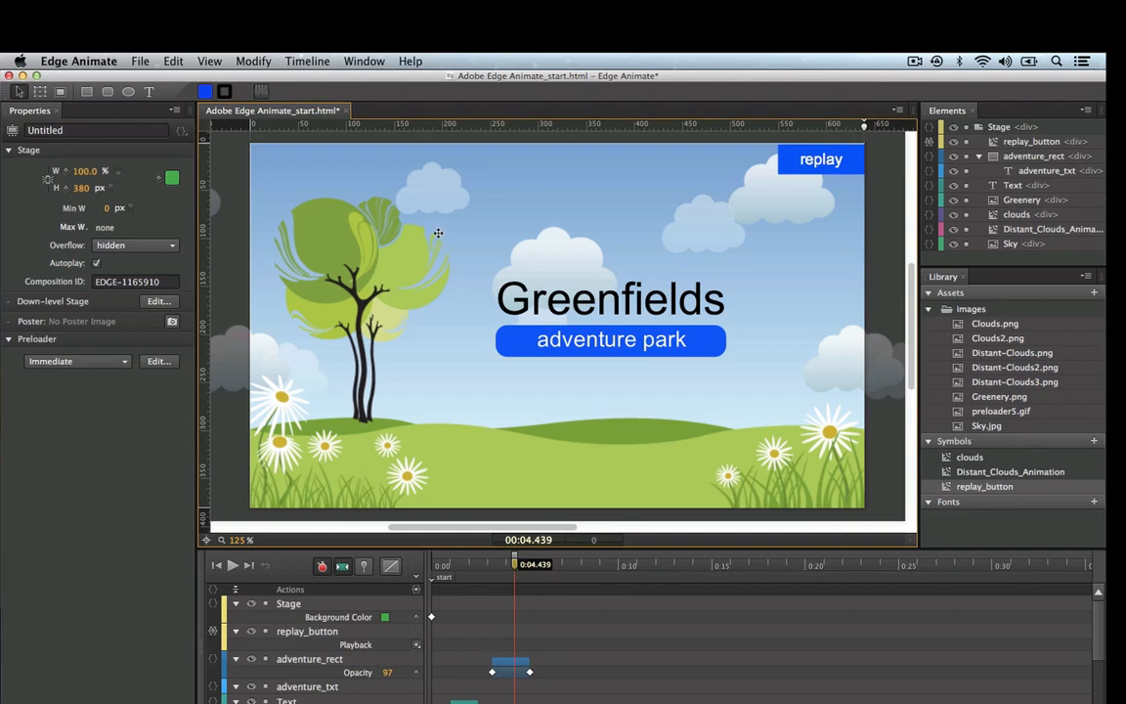
click(104, 210)
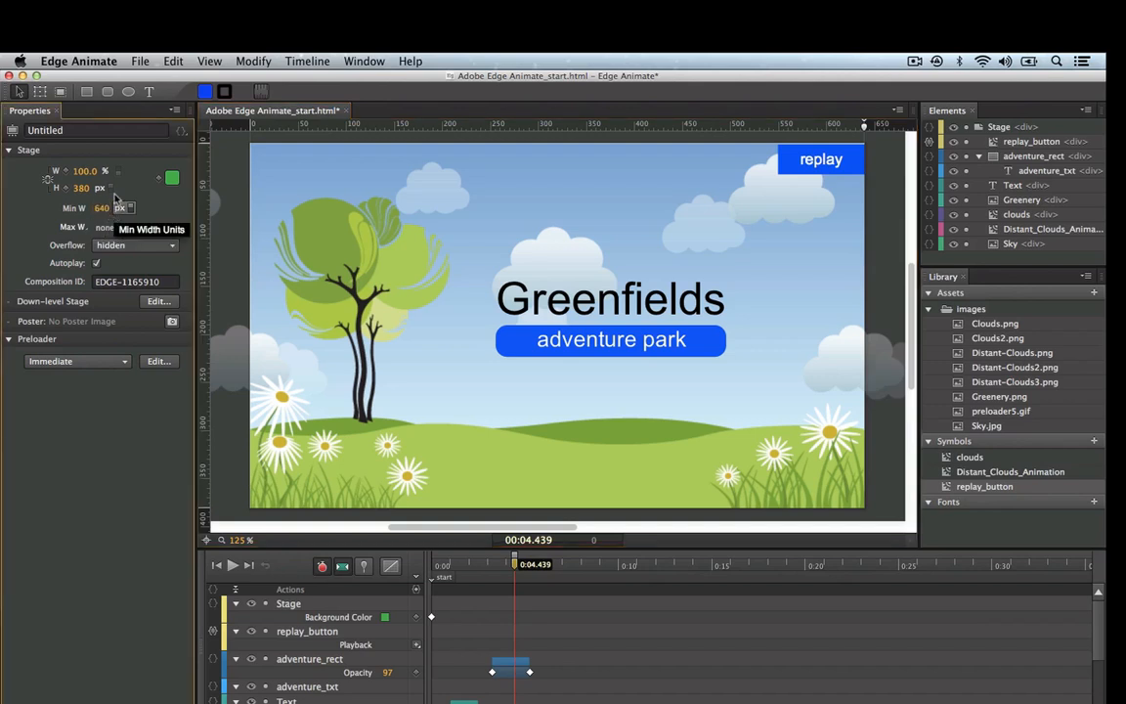
click(78, 232)
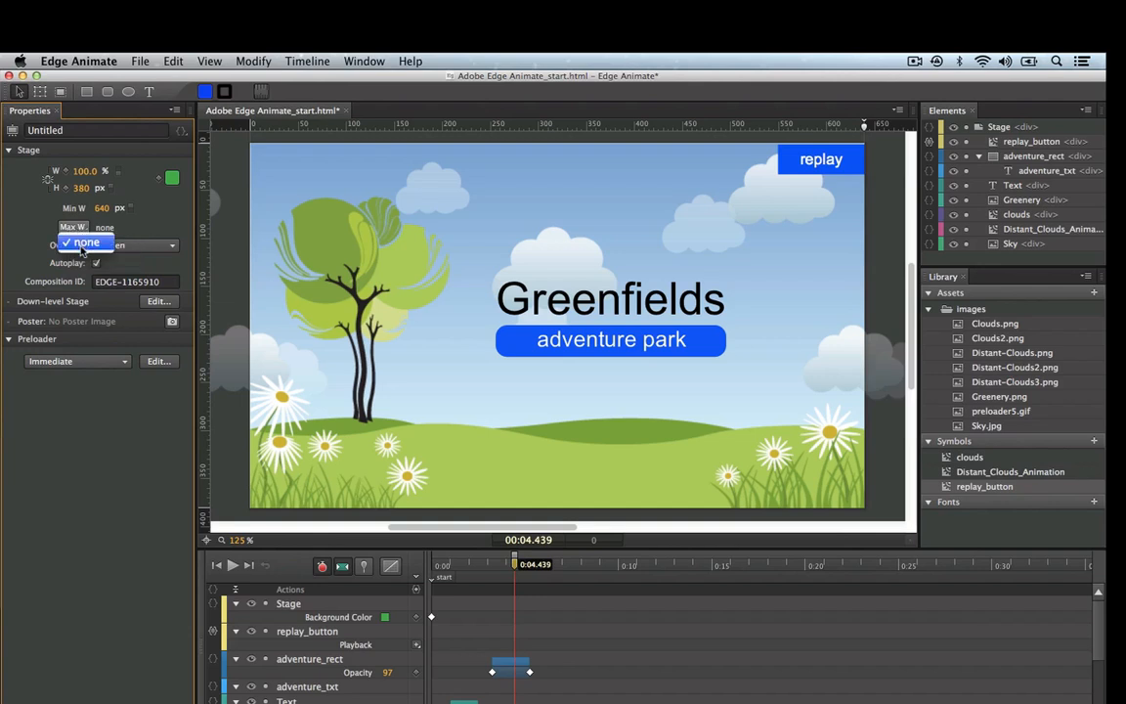
click(82, 246)
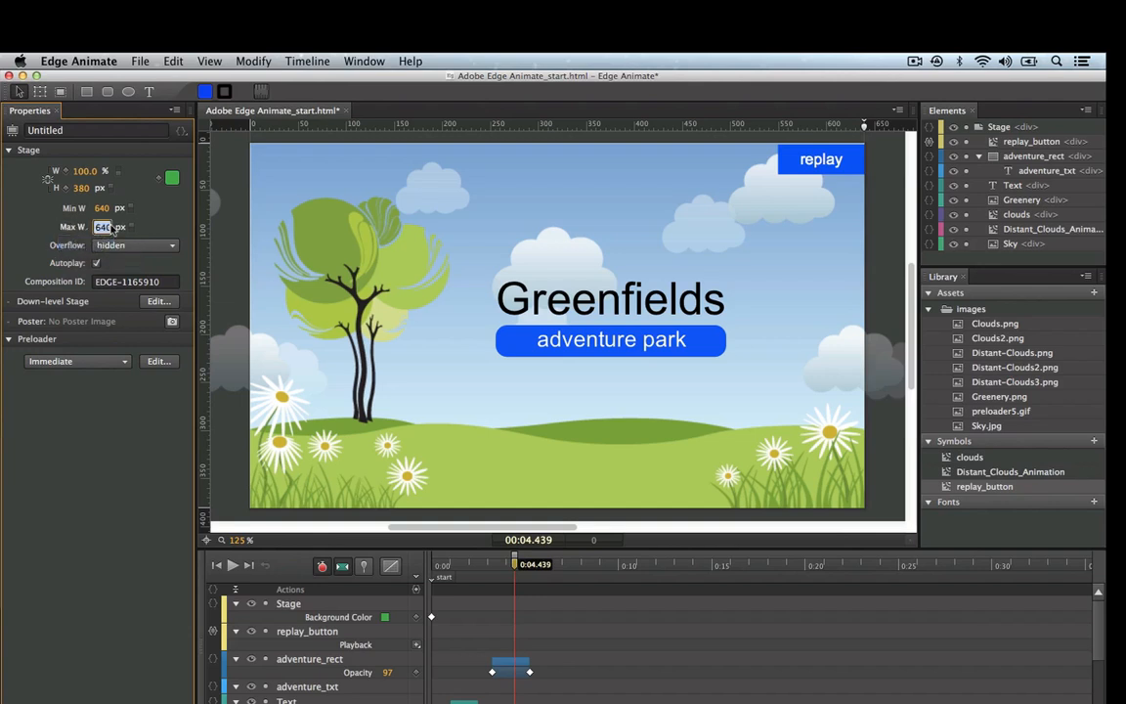
text(1)
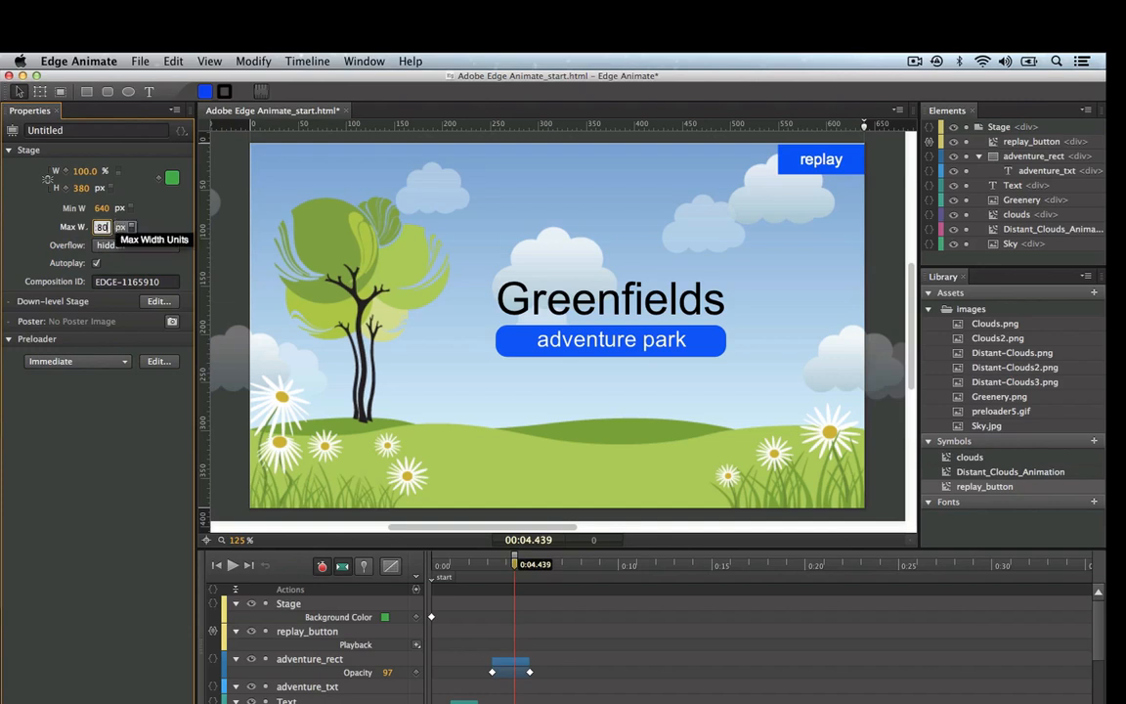
text(280)
key(Return)
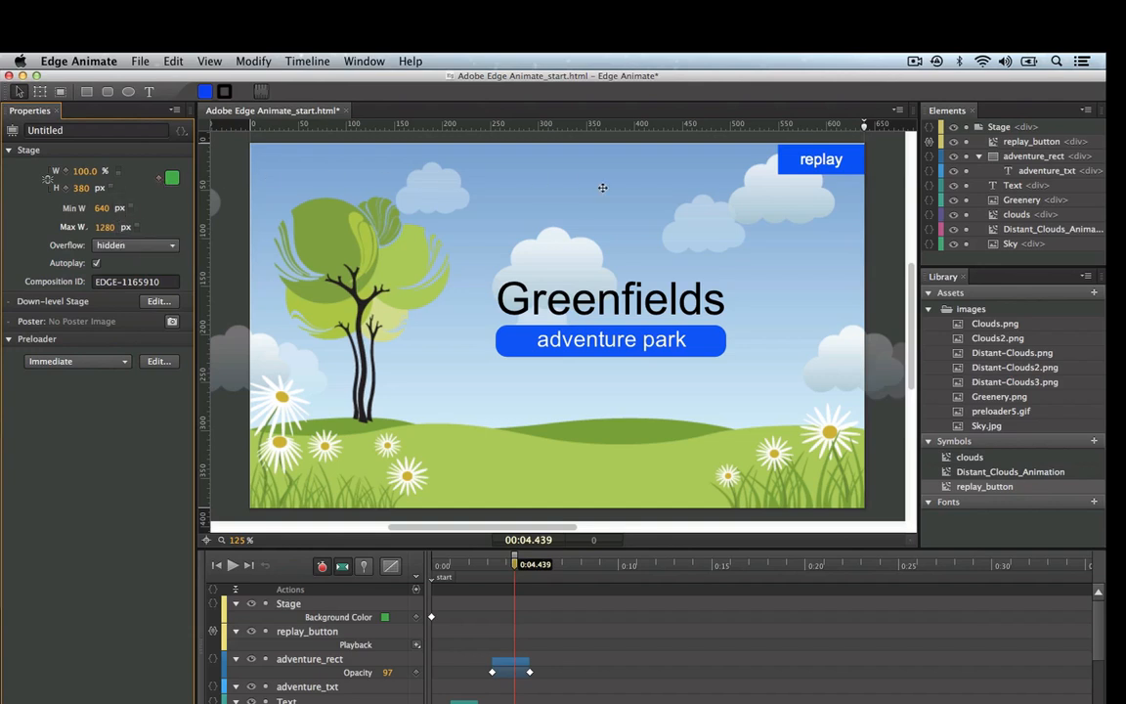
Preview the banner in Chrome, test its width limits by resizing the browser window wider and narrower, and close it to return to Edge Animate.
key(super+Return)
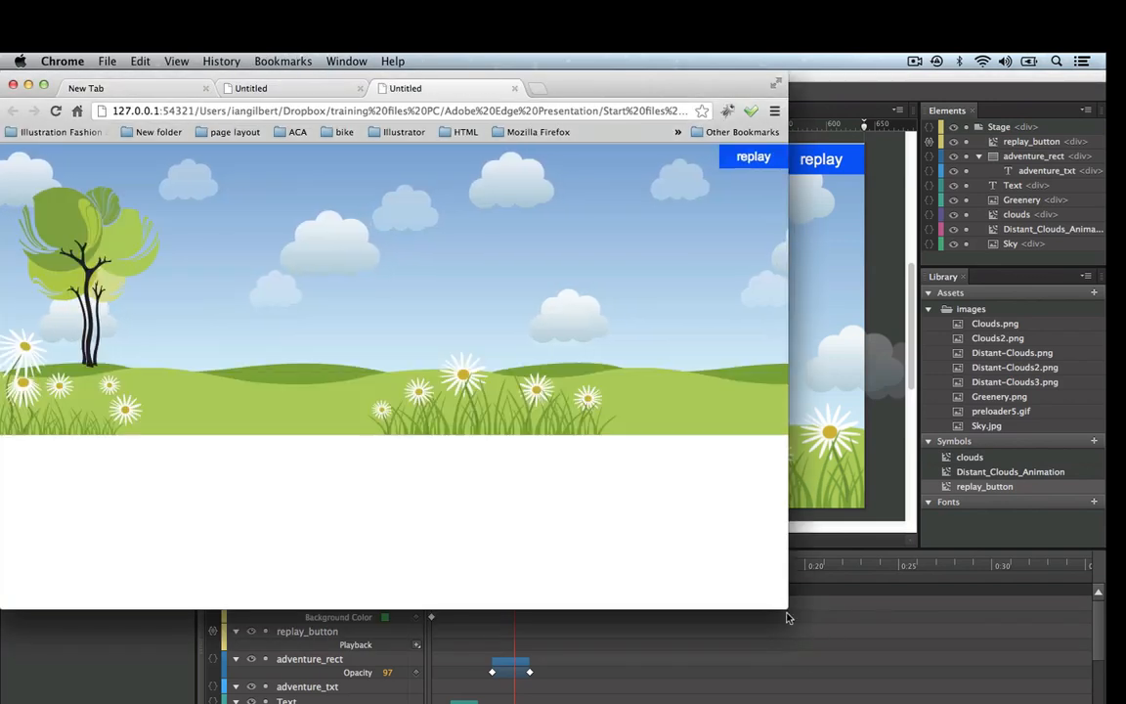
drag(800, 610, 1011, 587)
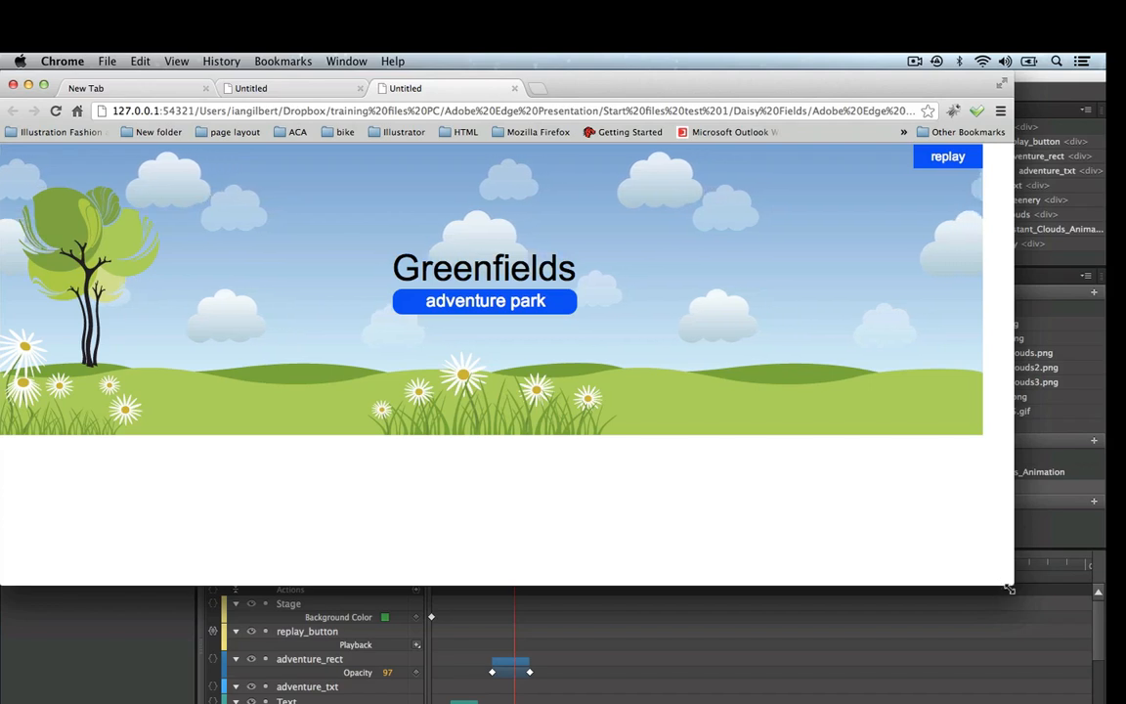
drag(1011, 583, 945, 545)
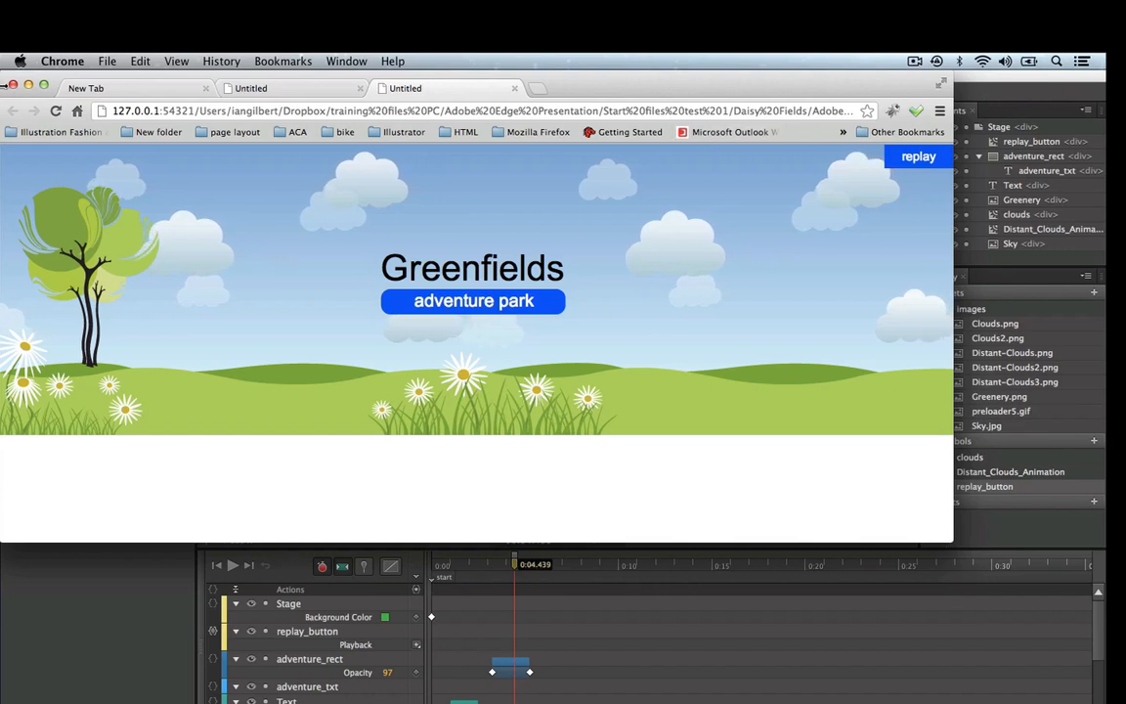
click(13, 86)
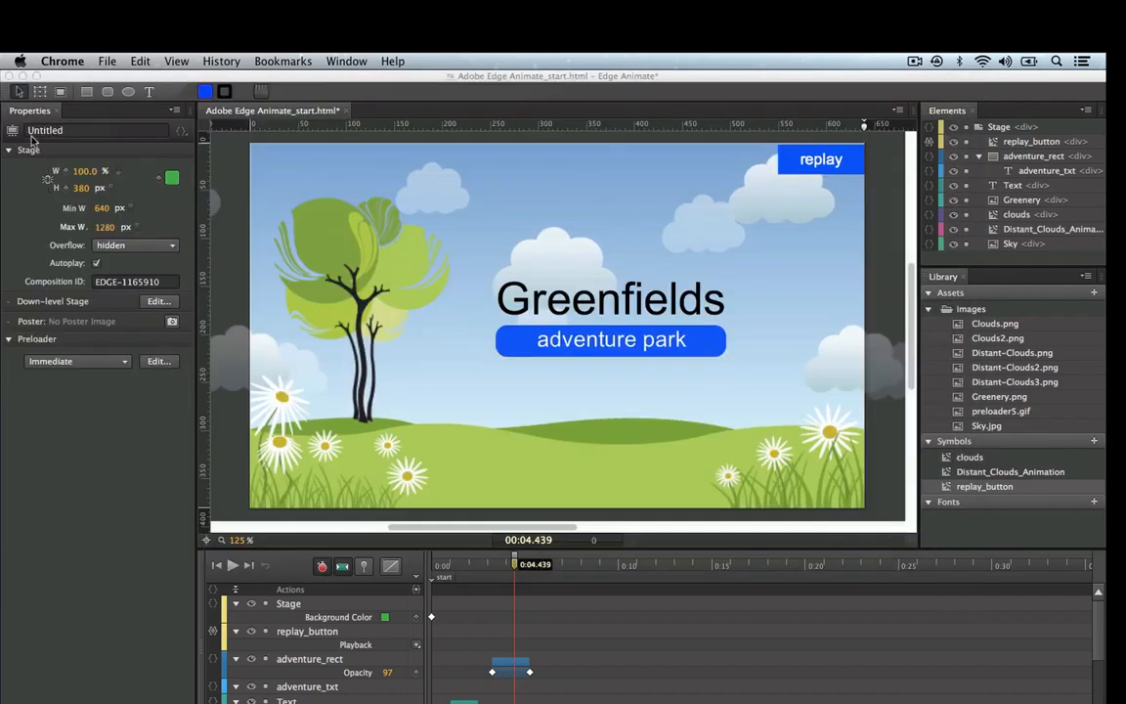
click(90, 591)
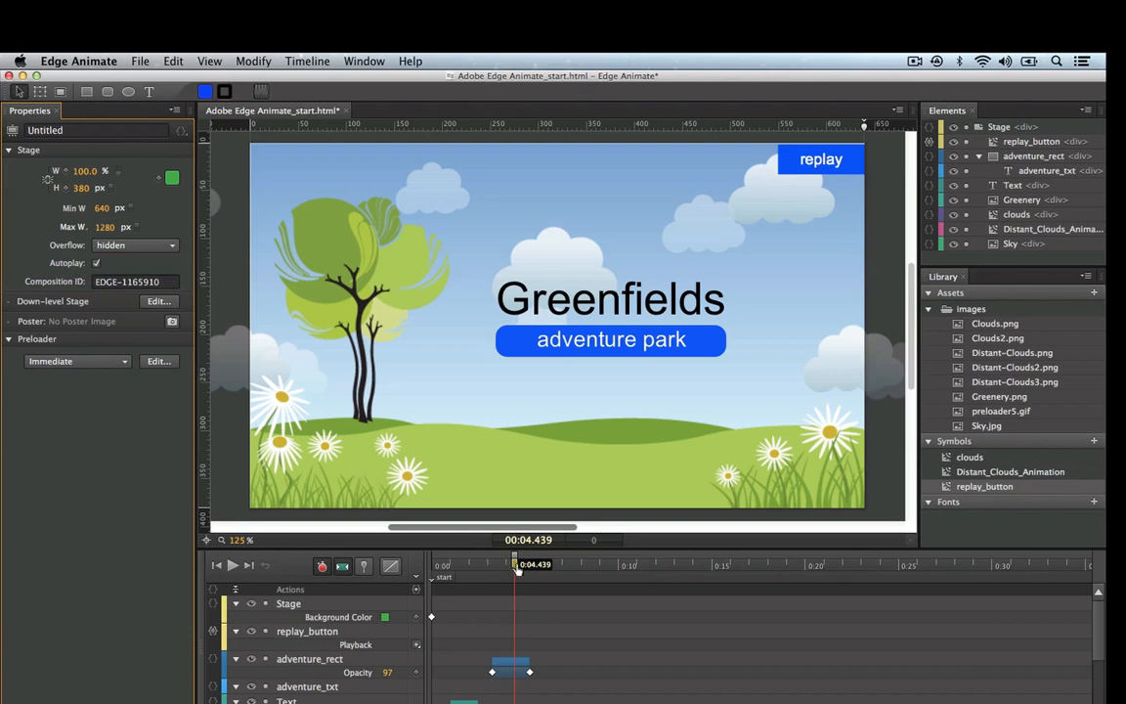
Capture a poster image of the stage with the playhead at about 0:04.4.
mouse_move(518, 568)
mouse_down()
mouse_move(437, 572)
mouse_move(514, 574)
mouse_up()
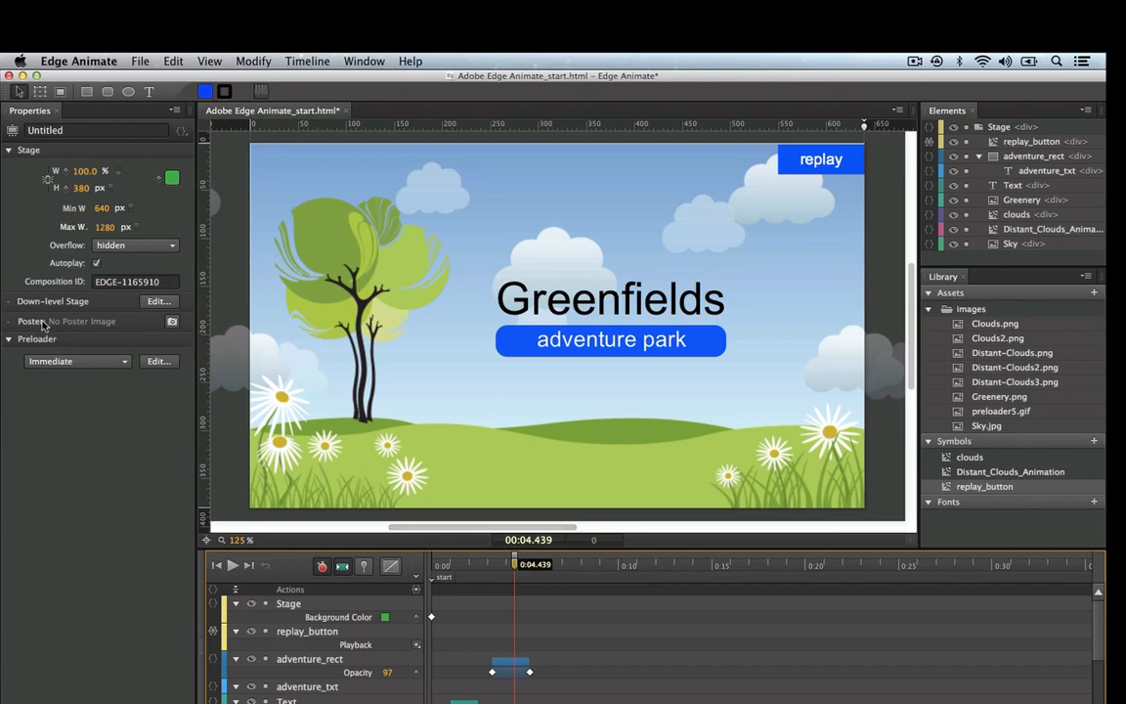
click(172, 323)
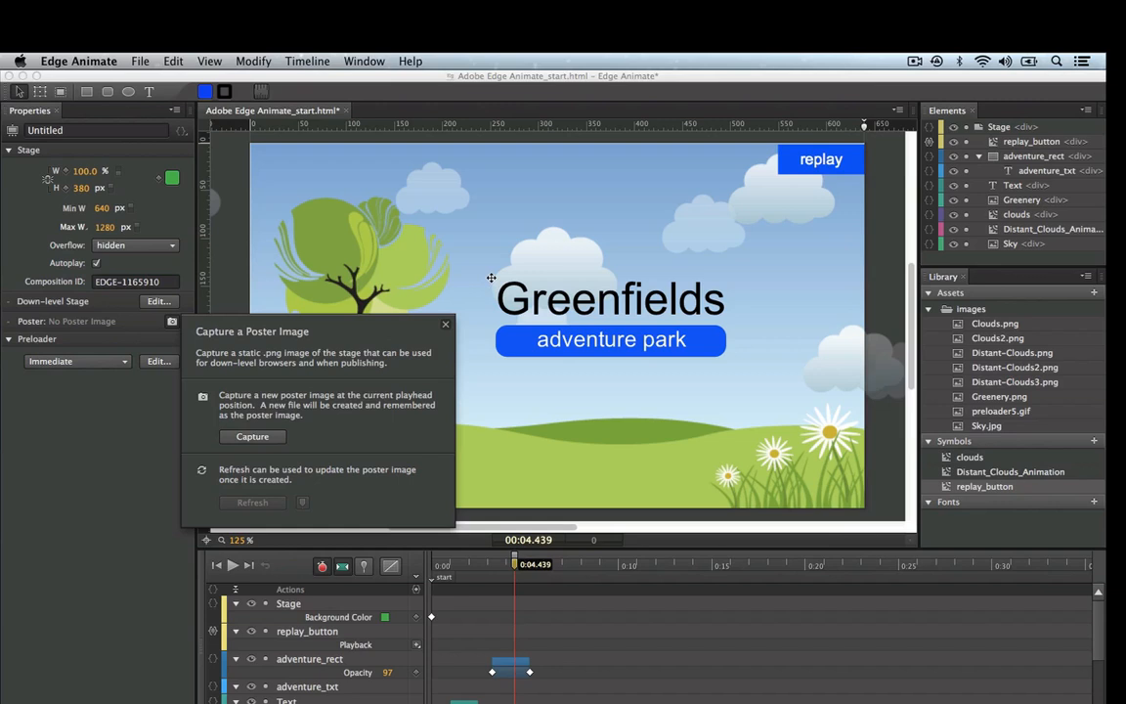
click(254, 437)
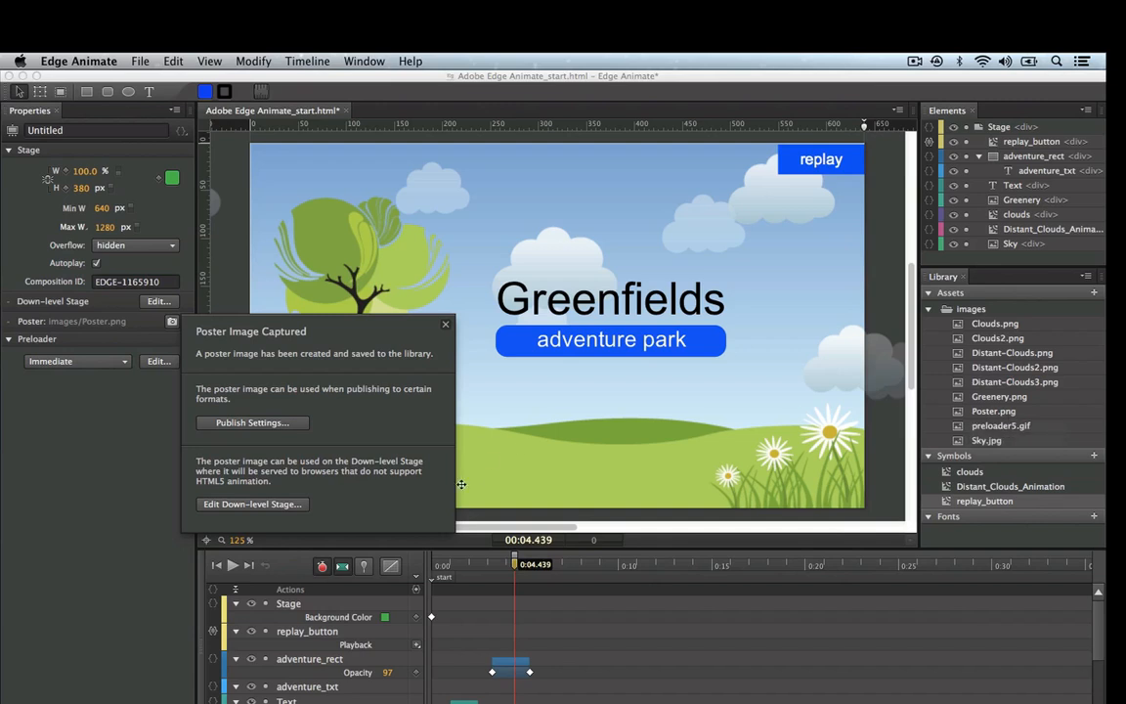
Open the Down-level Stage for editing and insert the captured poster image, images/Poster.png, on it.
click(249, 505)
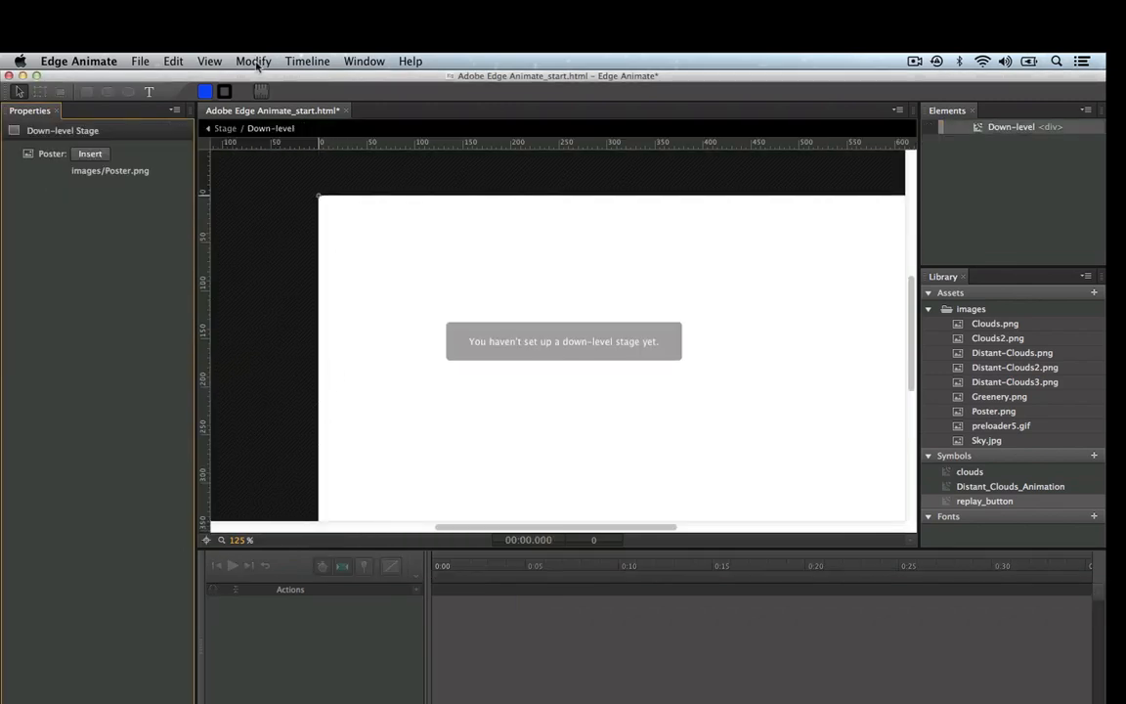
click(98, 156)
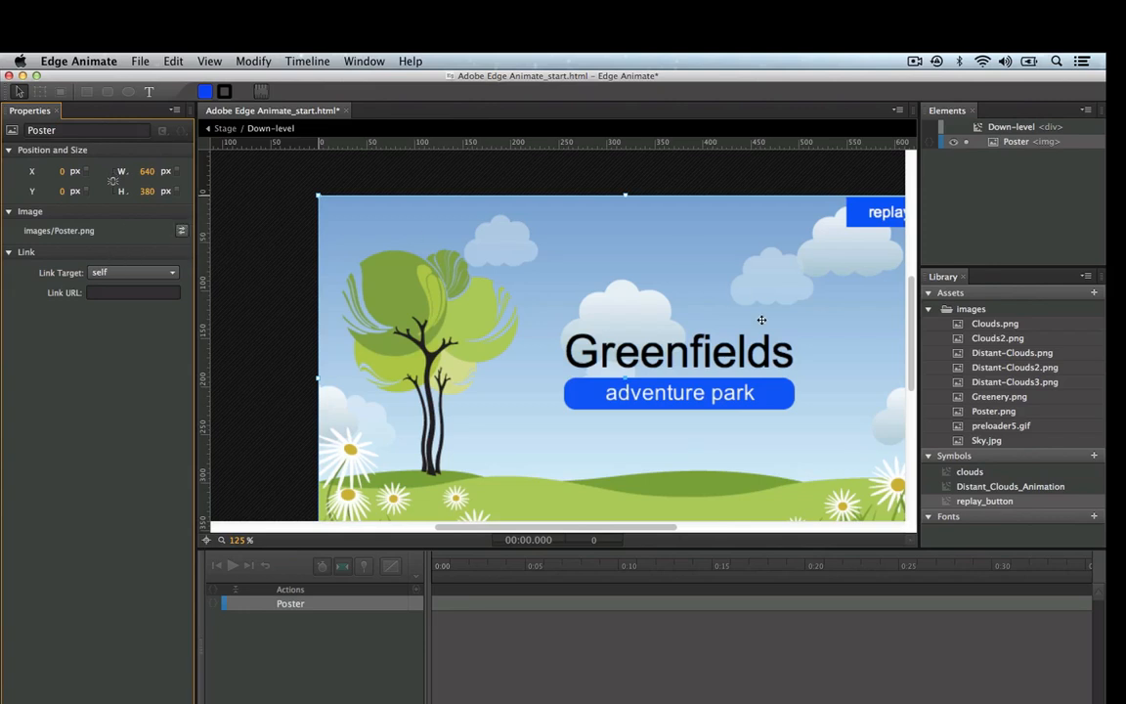
drag(534, 527, 559, 529)
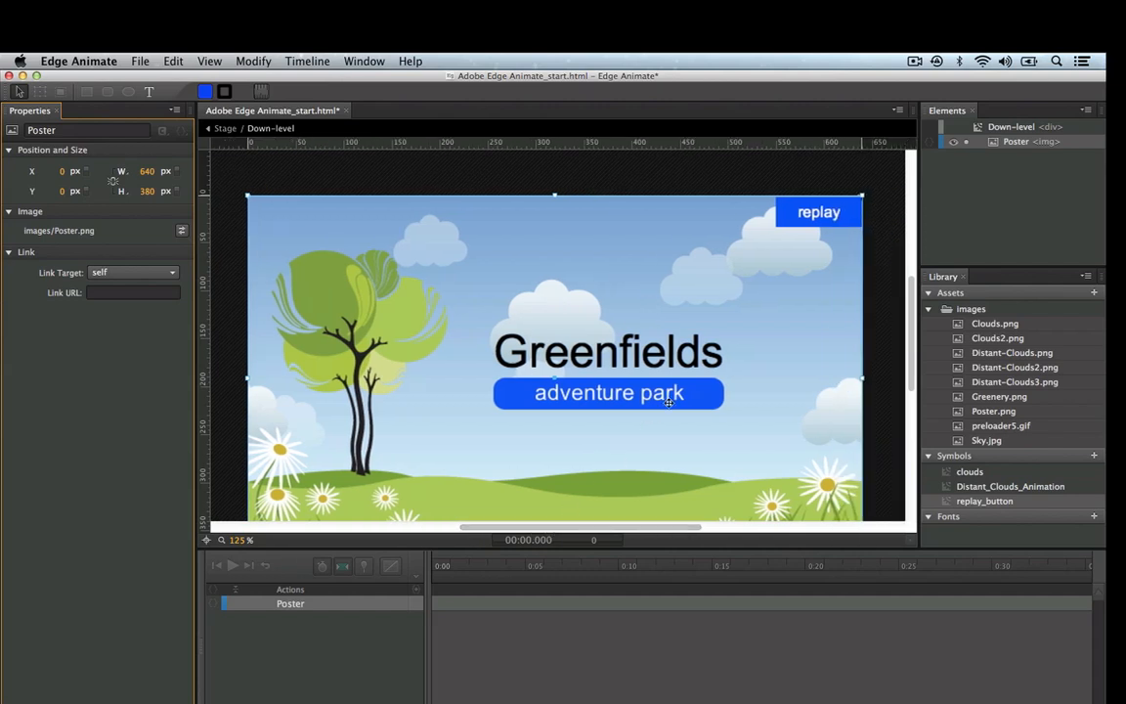
drag(911, 337, 899, 350)
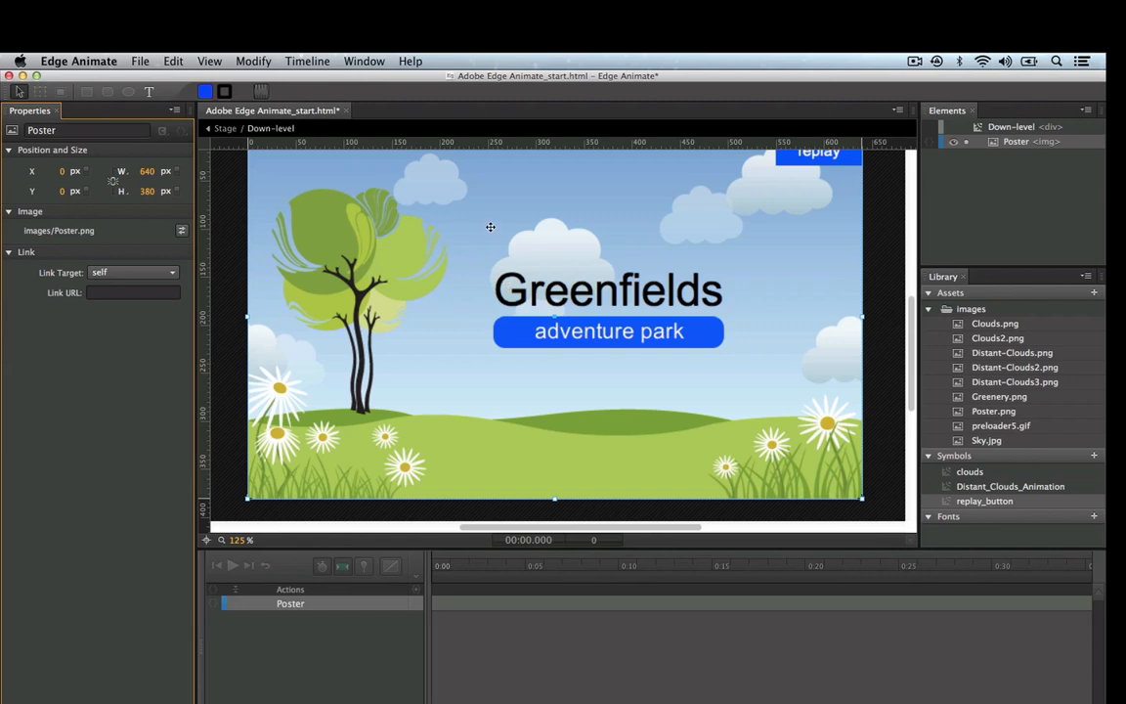
click(106, 276)
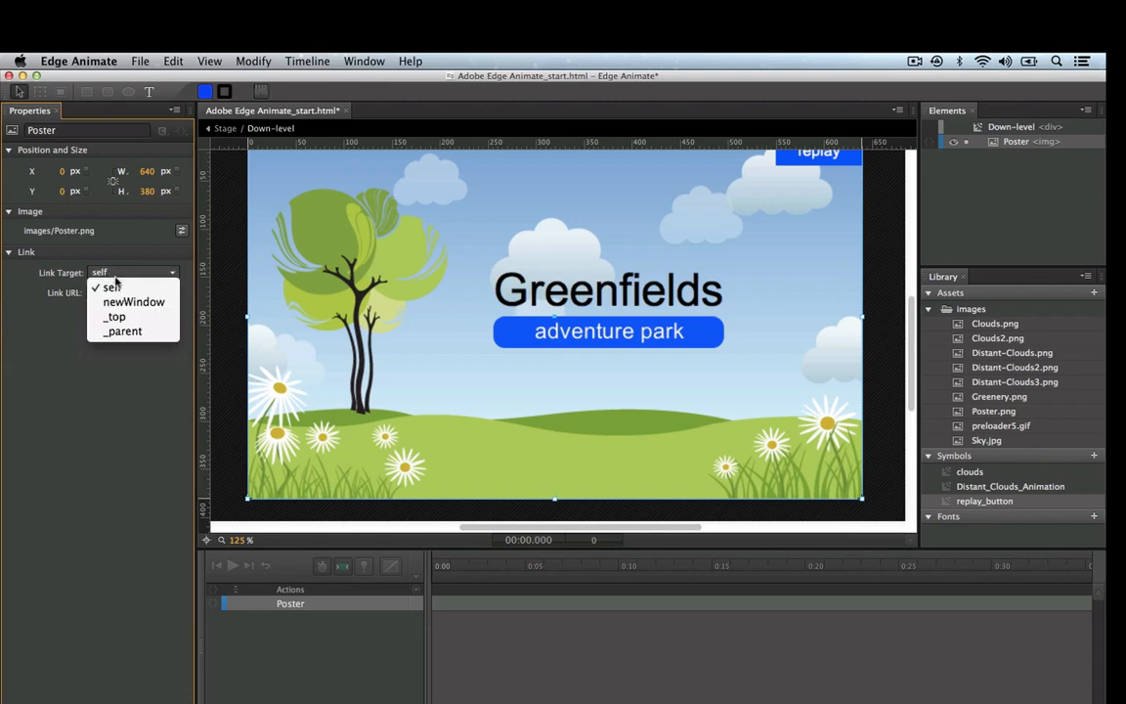
click(121, 304)
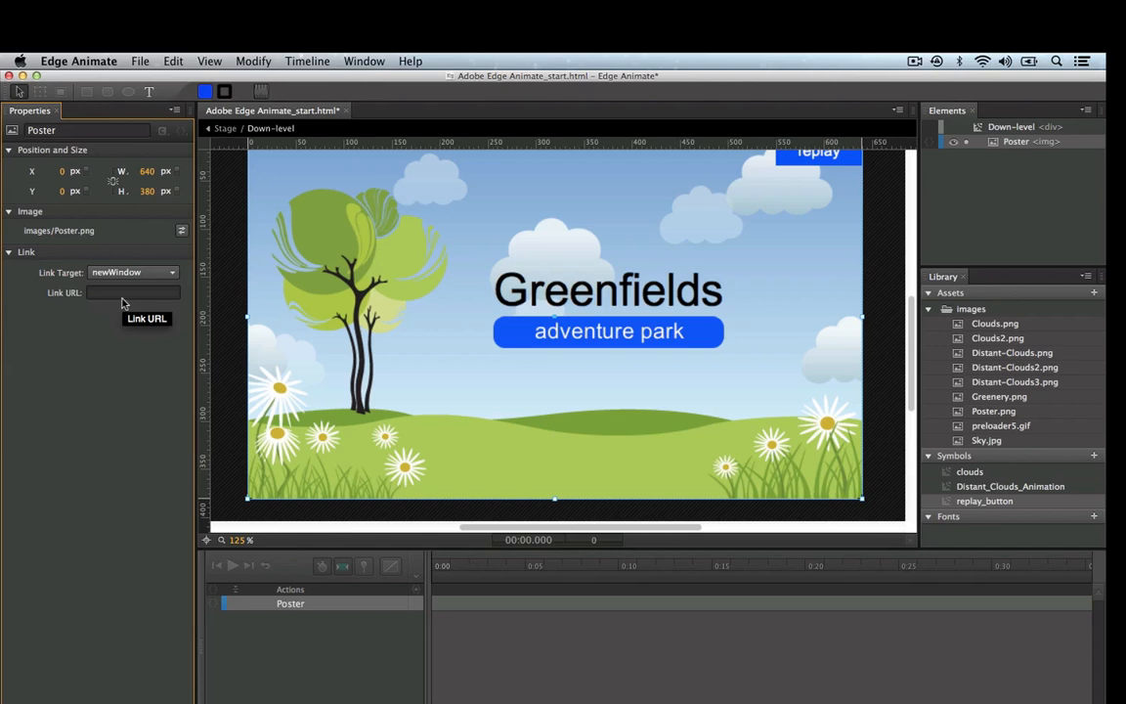
click(94, 292)
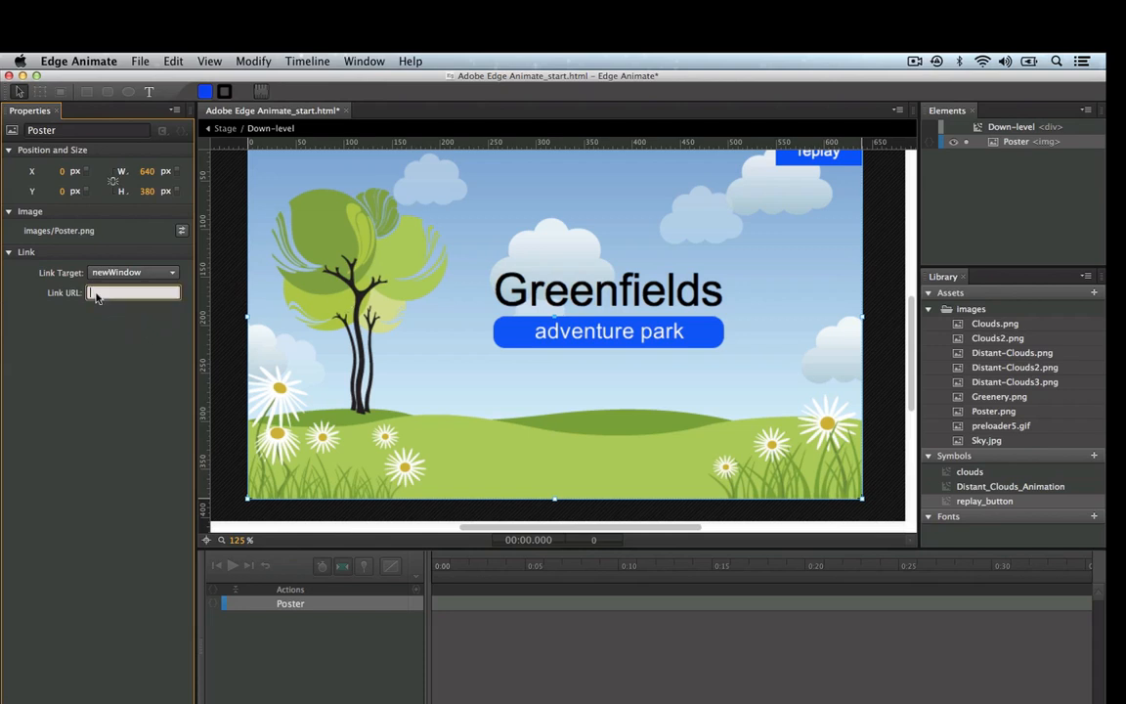
text(htt)
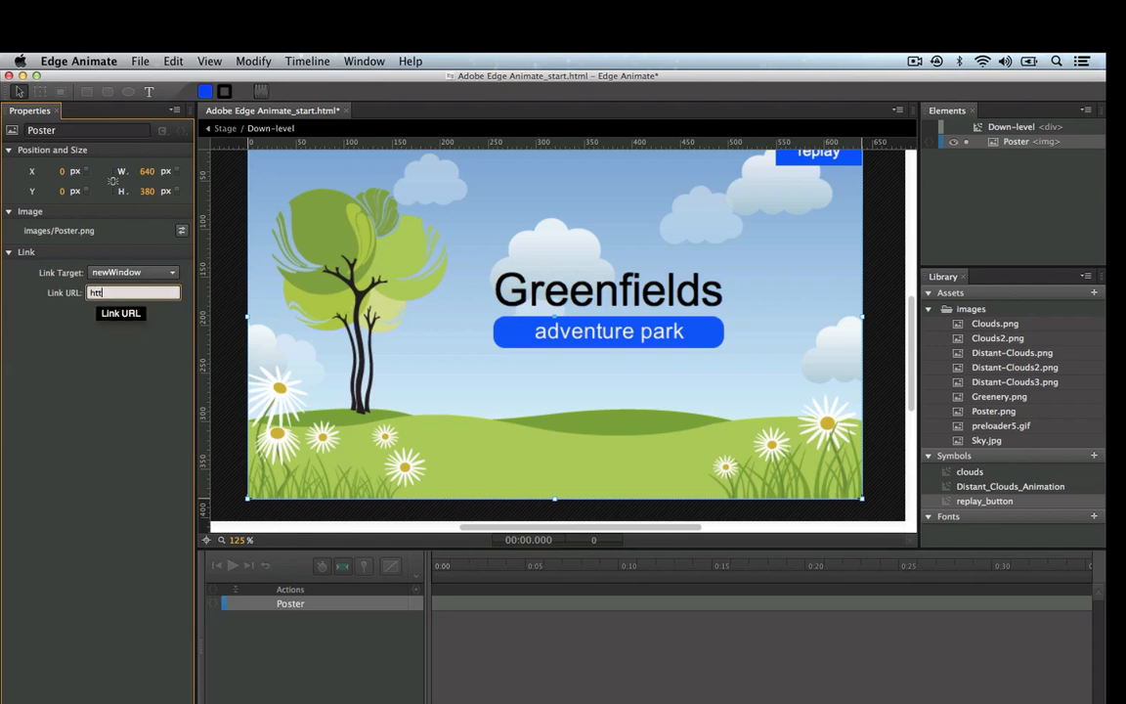
text(p://)
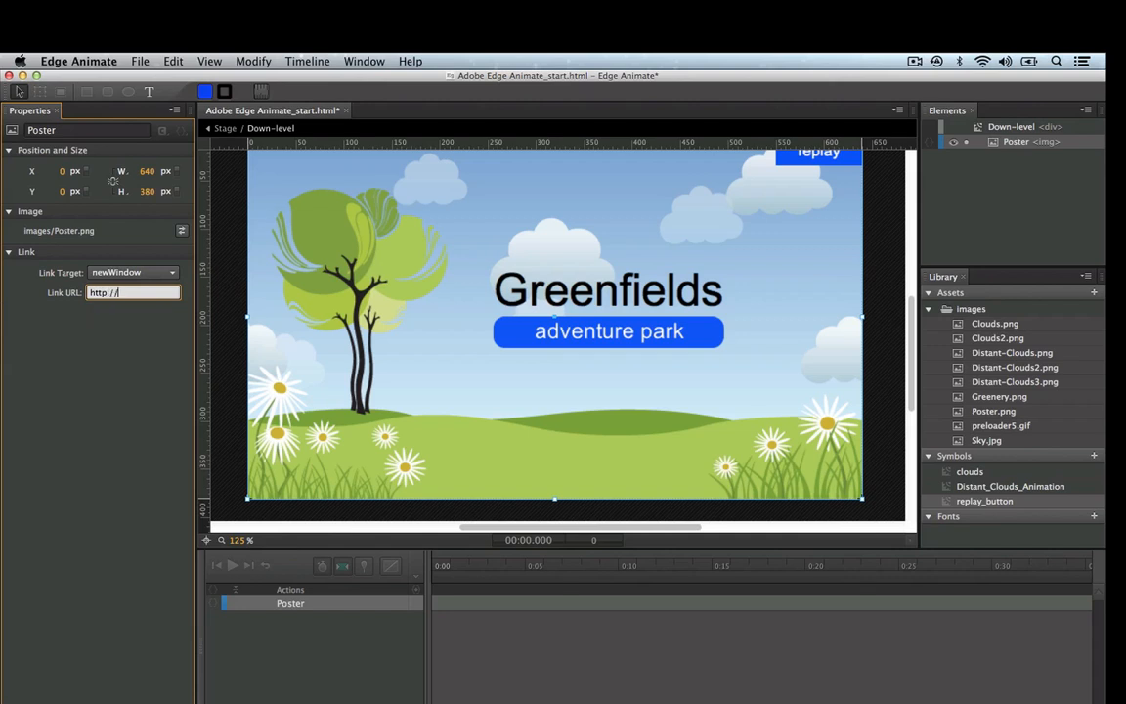
text(www.)
text(academyc)
text(lass)
text(.d)
text(om)
key(Return)
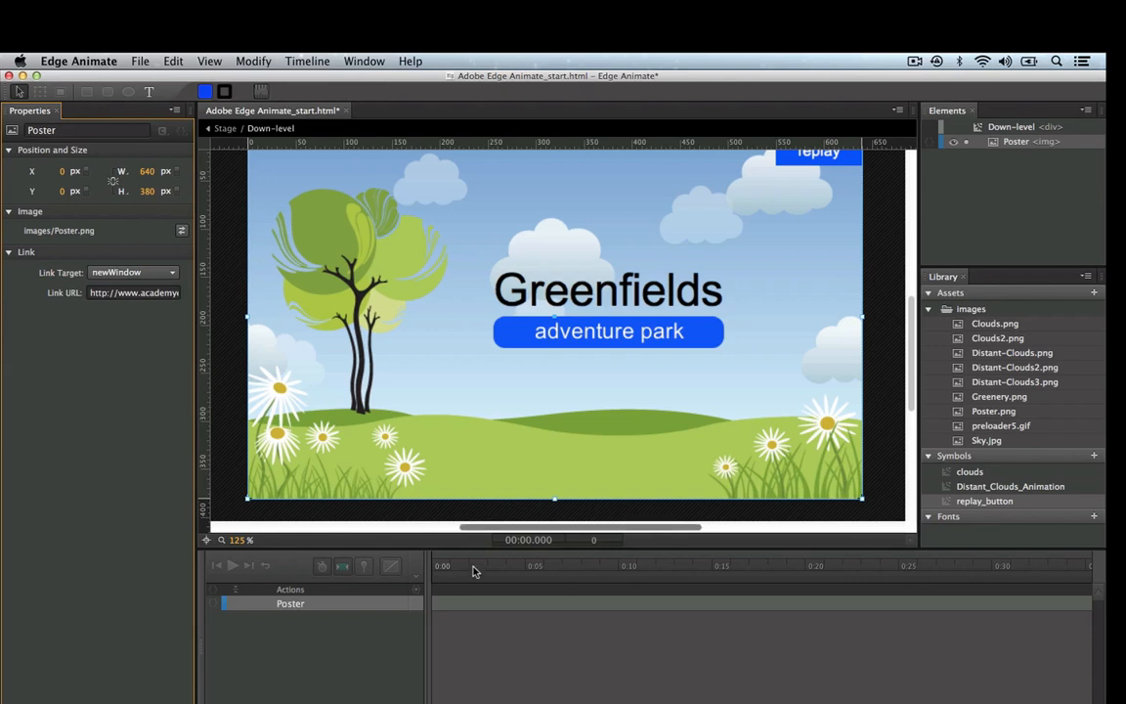
Add a text box about 198 by 26 px below the adventure park label, reading "click here to go to the website".
click(149, 93)
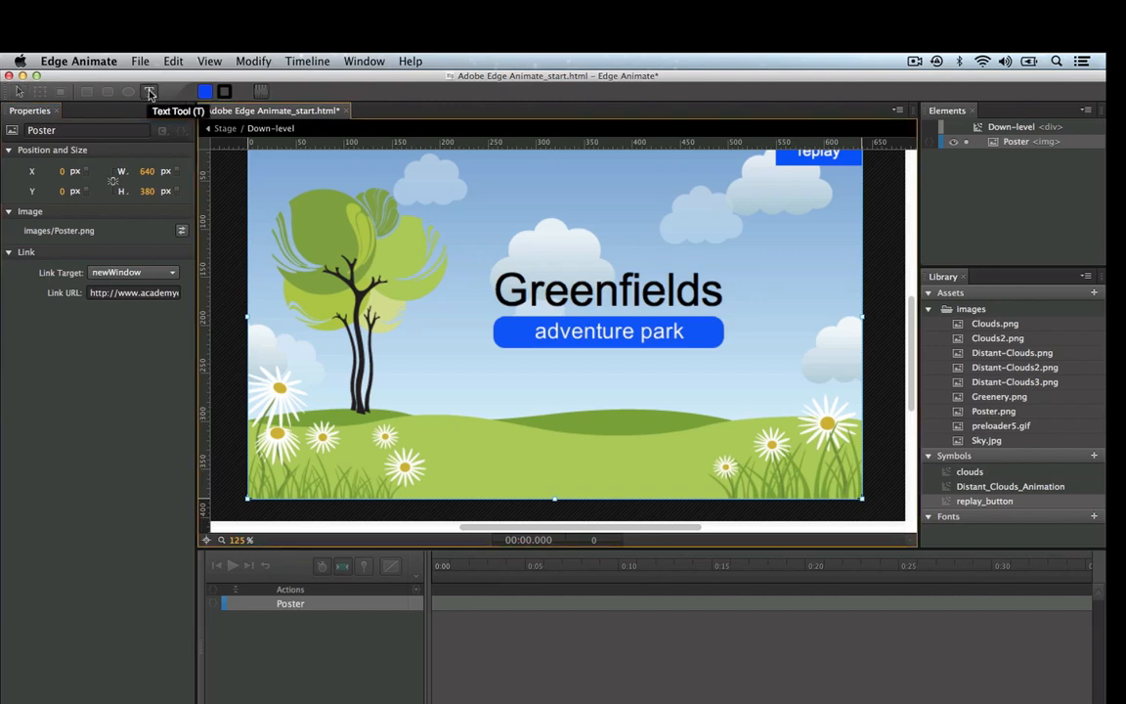
drag(509, 359, 701, 379)
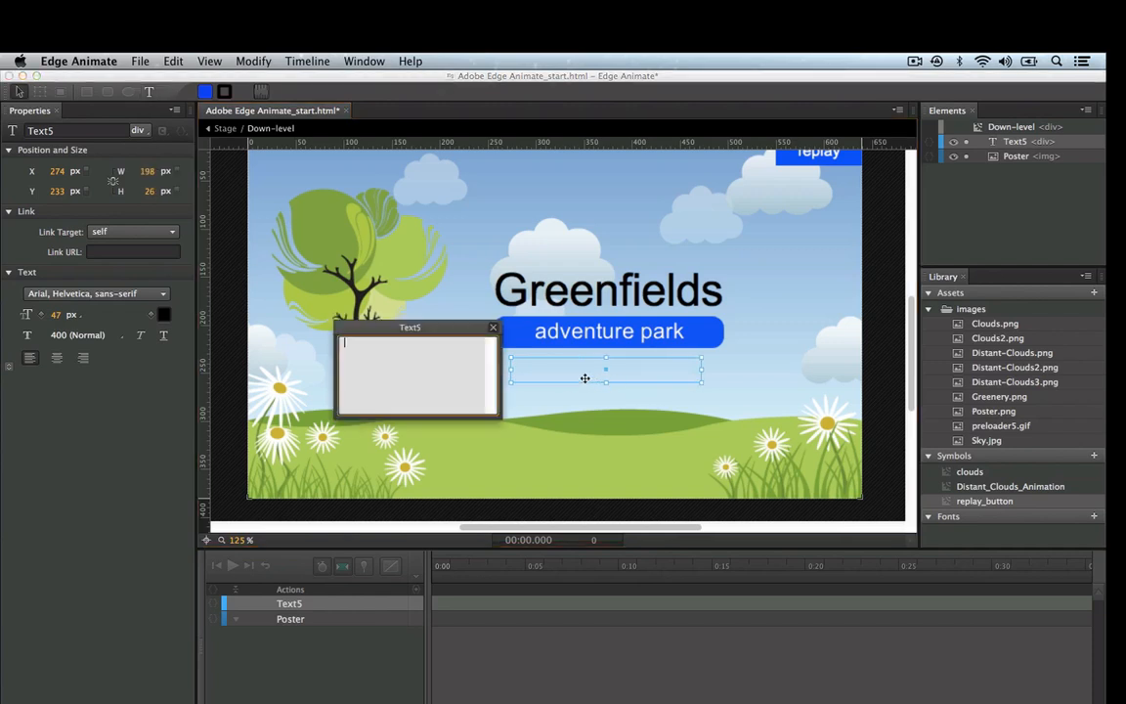
text(click )
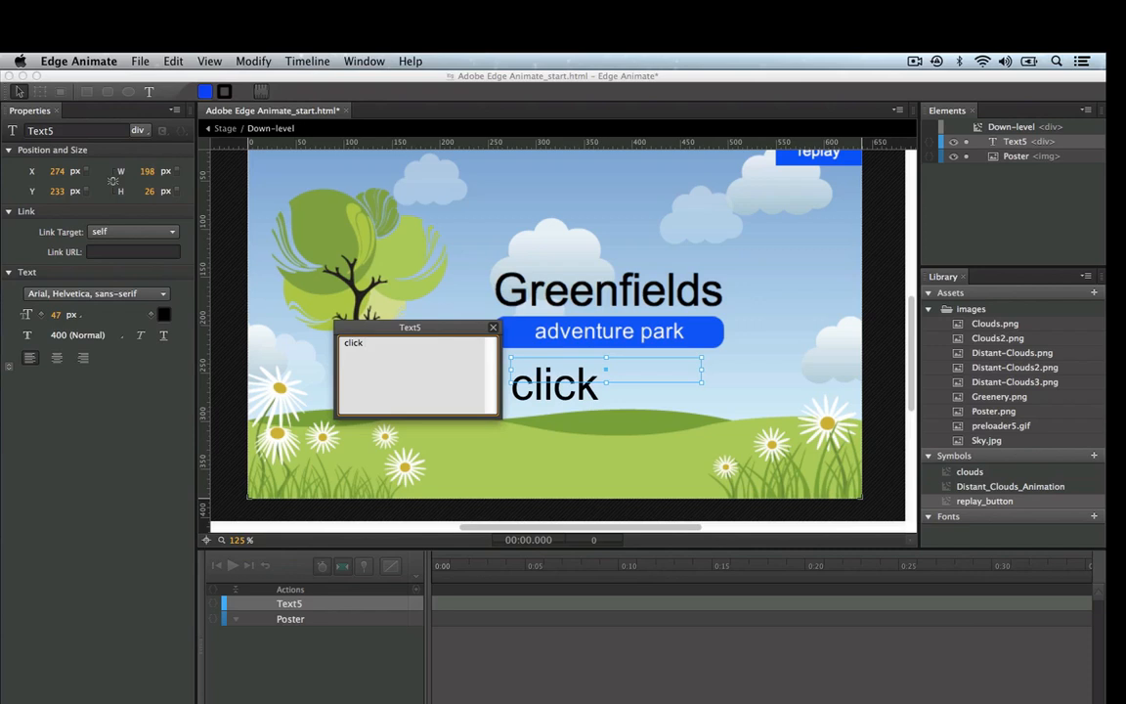
text(here )
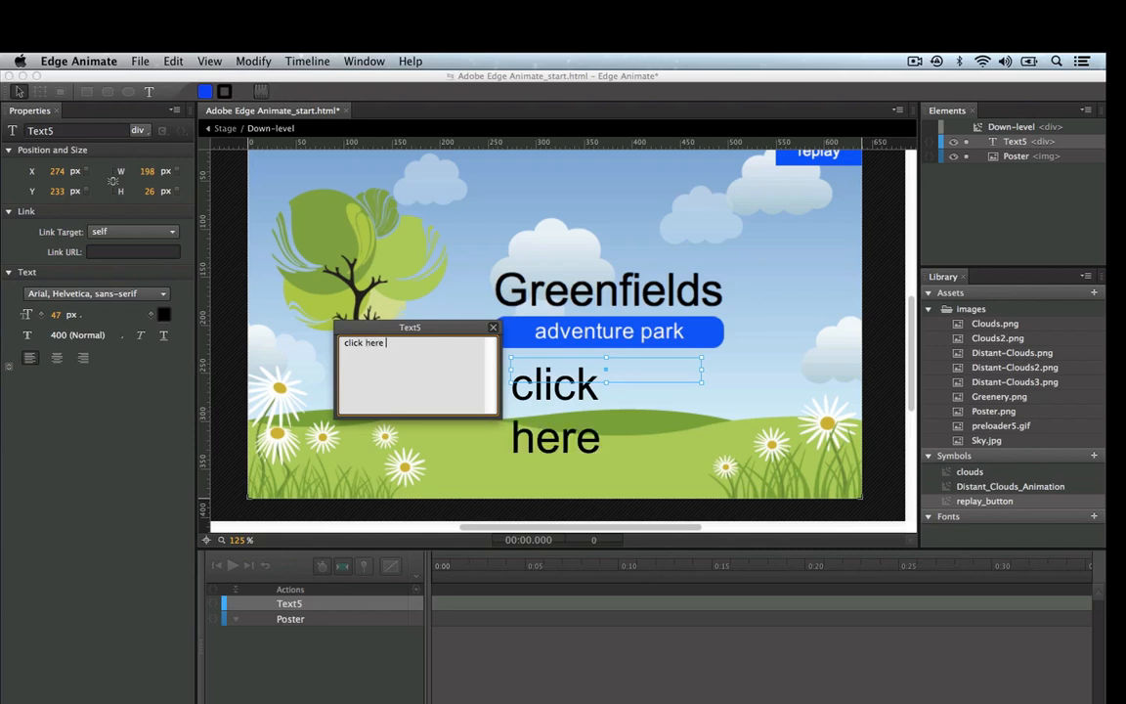
text(to go to )
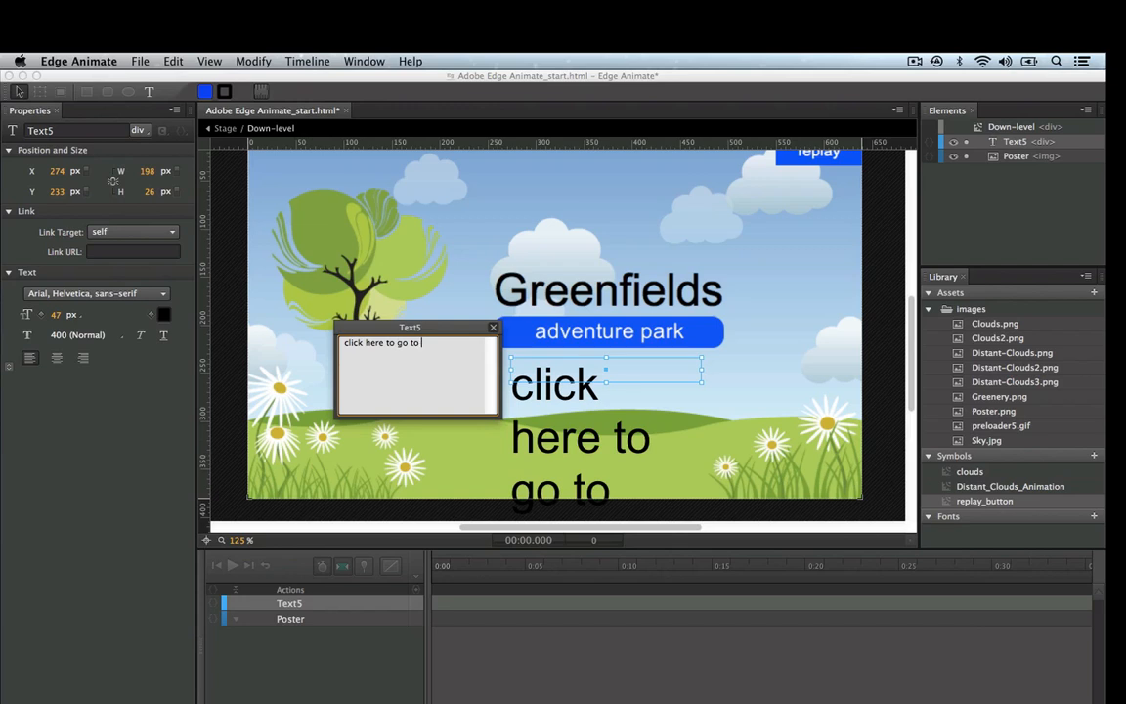
text(the web)
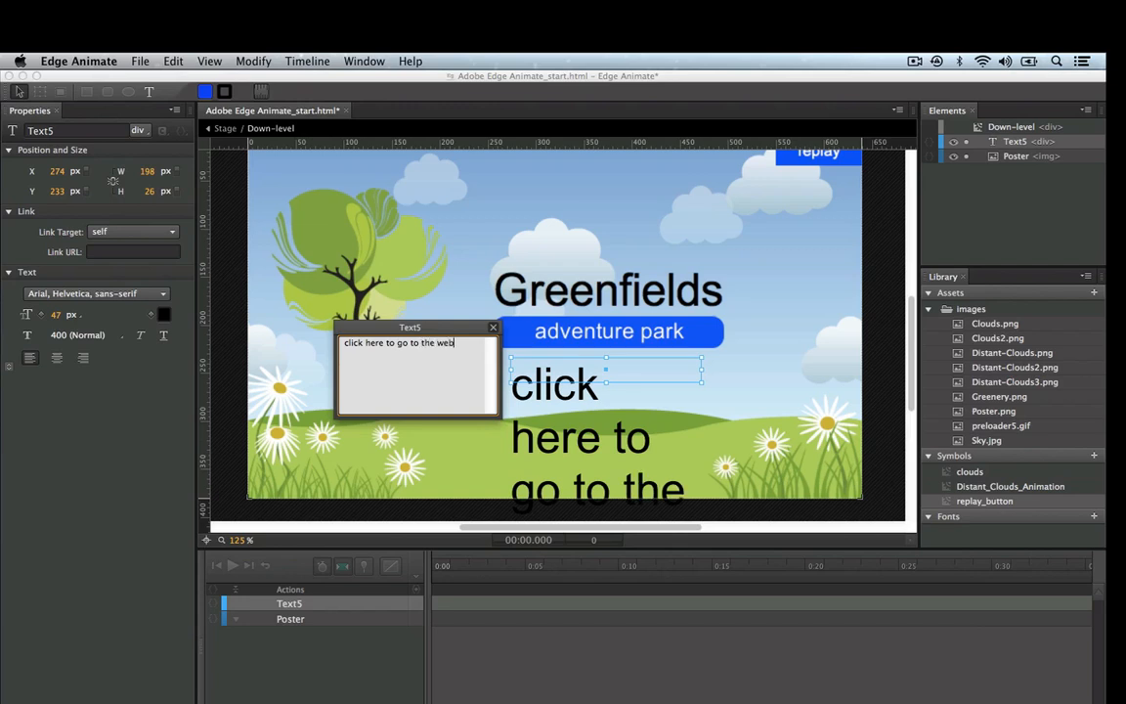
text(site)
Set the link text's size to 14 px, move it to about X 280, Y 230, and return to the main Stage.
click(56, 315)
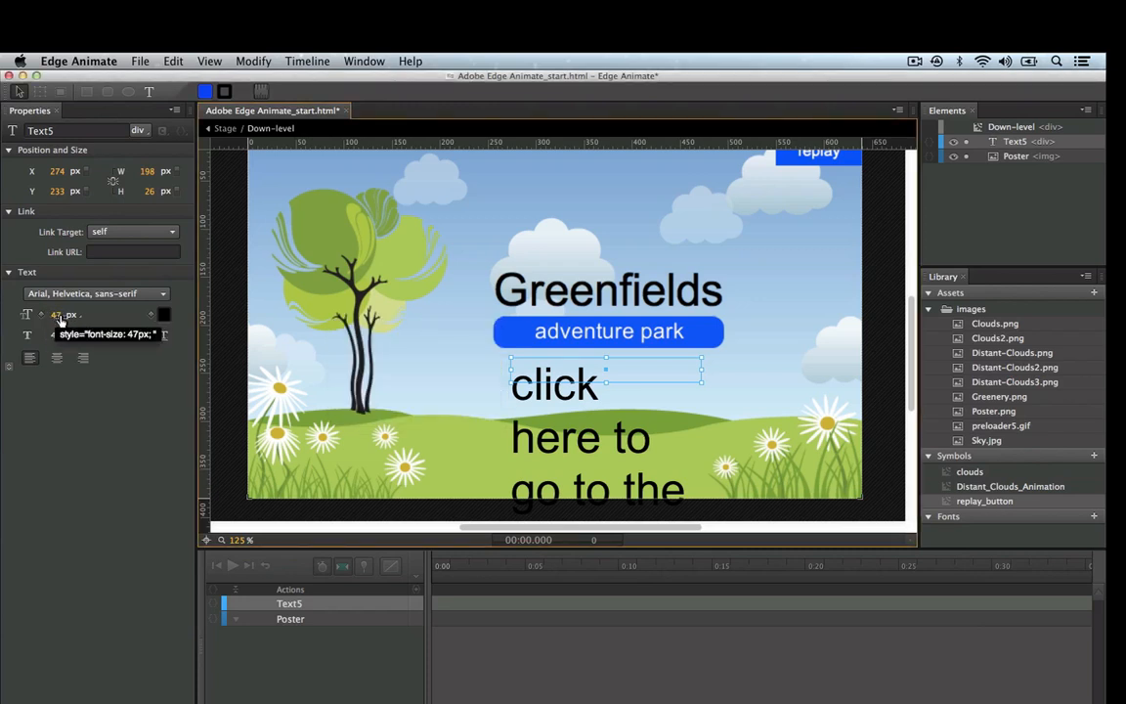
drag(60, 318, 36, 313)
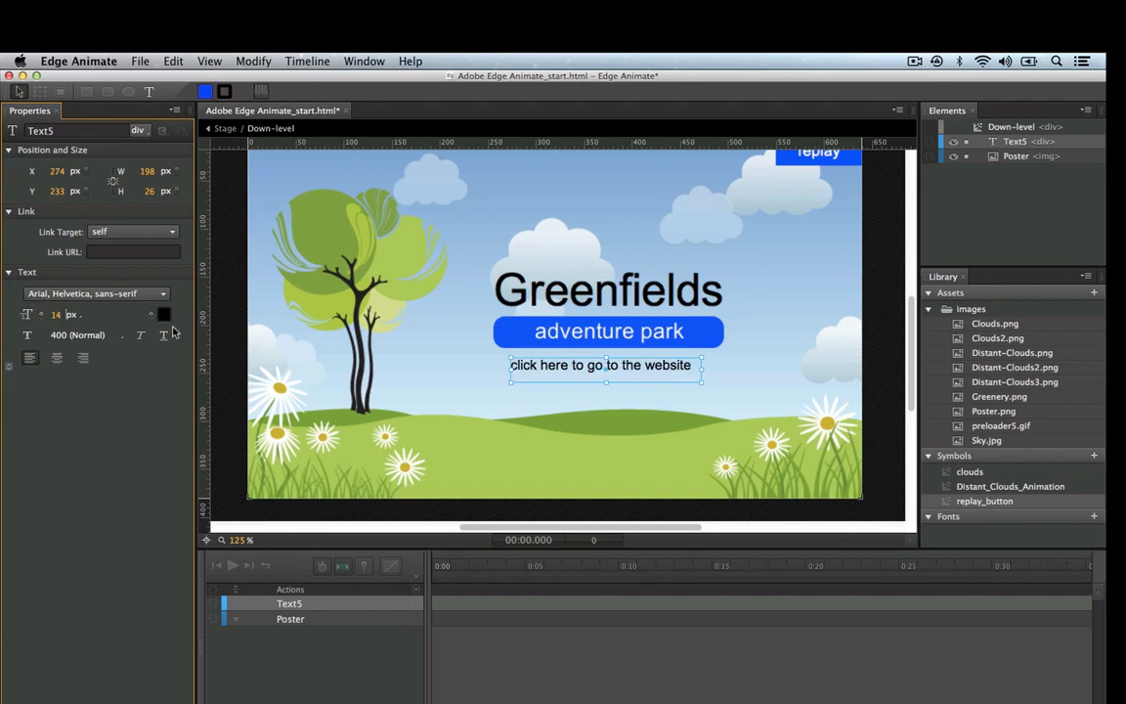
drag(660, 366, 666, 364)
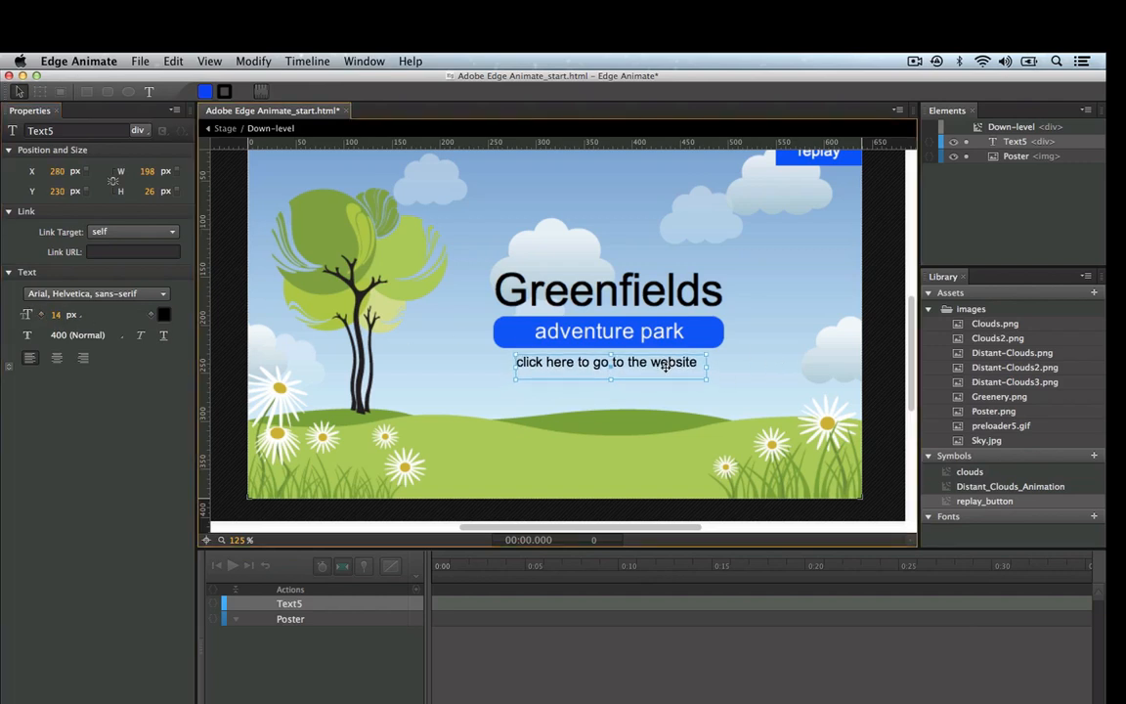
click(665, 406)
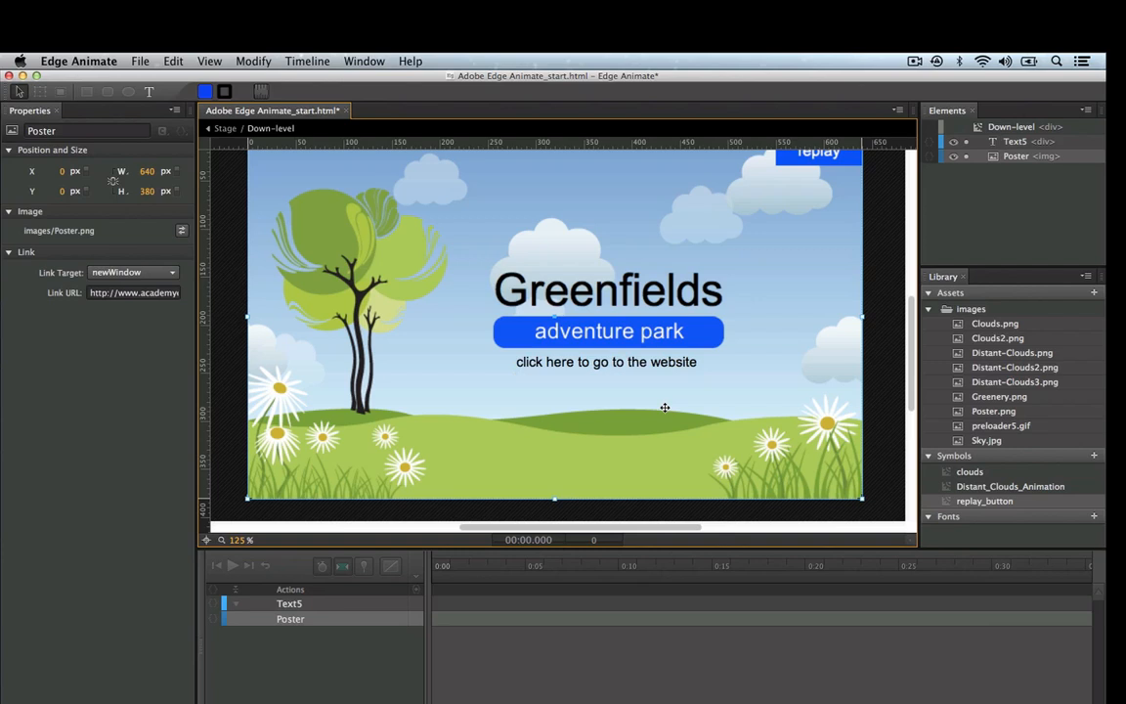
click(225, 130)
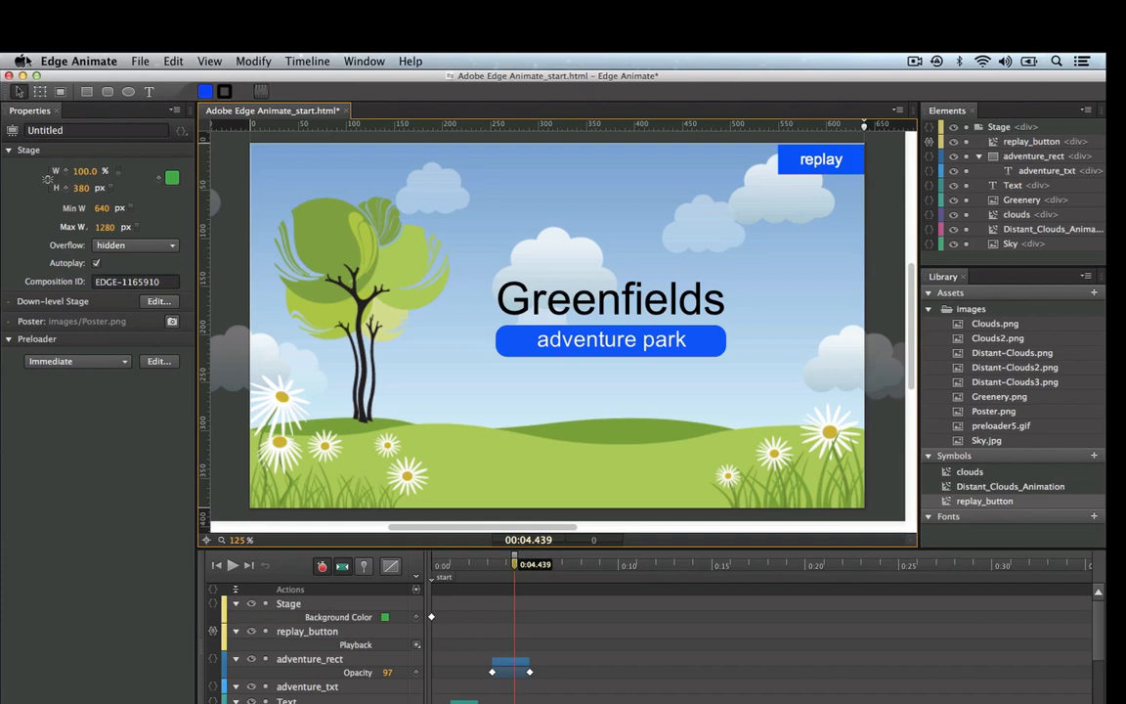
Publish the banner, and review the Web target options in the publish settings without saving any changes.
click(141, 61)
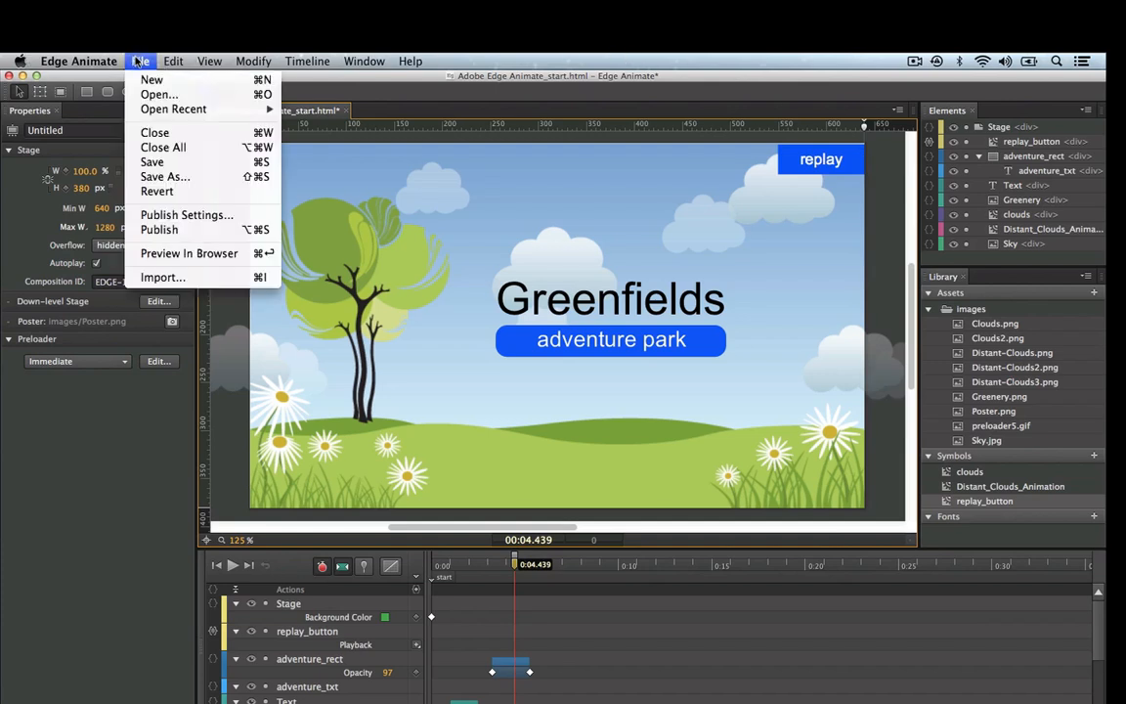
click(168, 232)
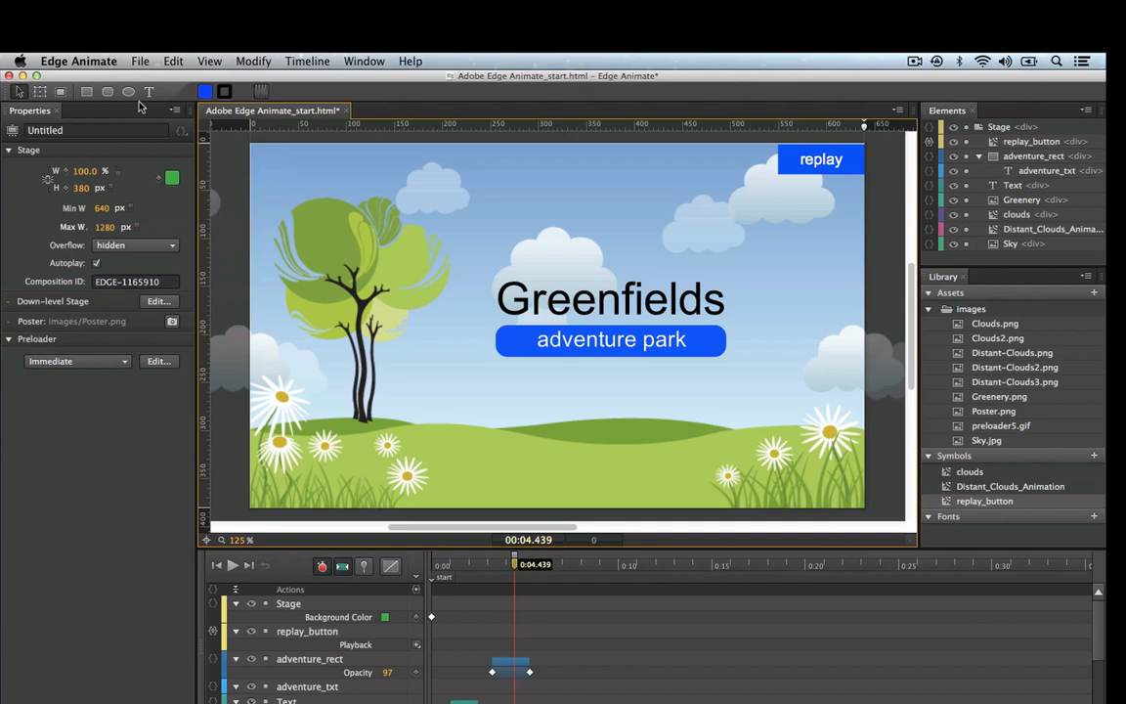
click(140, 61)
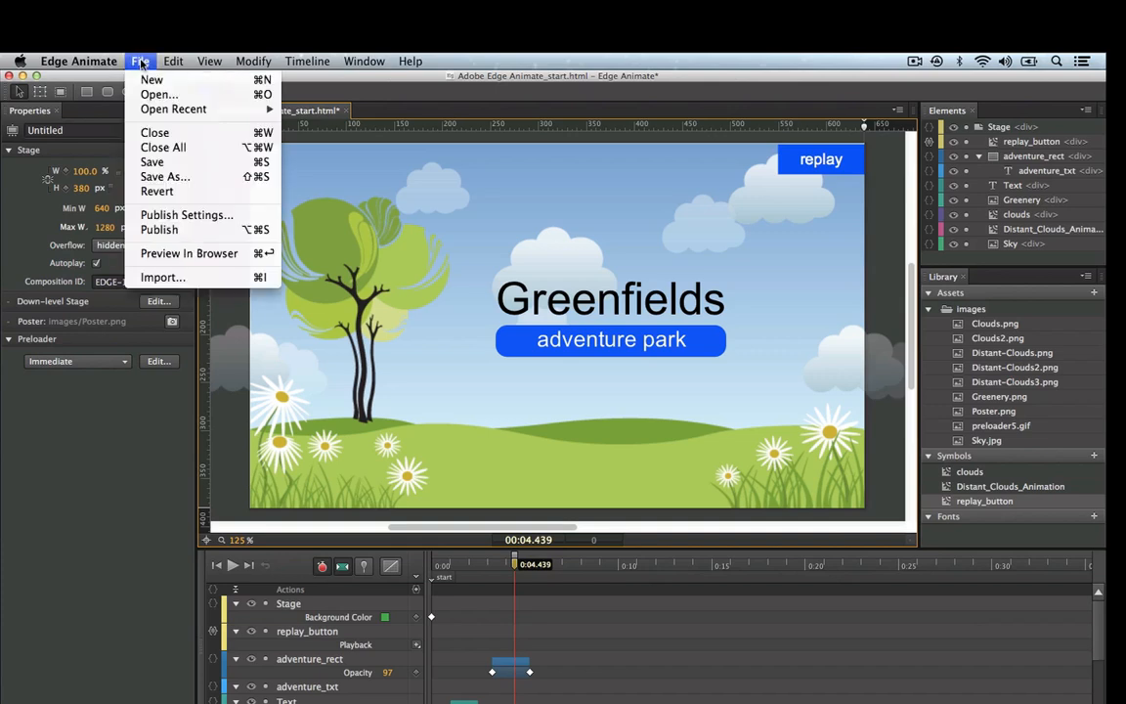
click(155, 215)
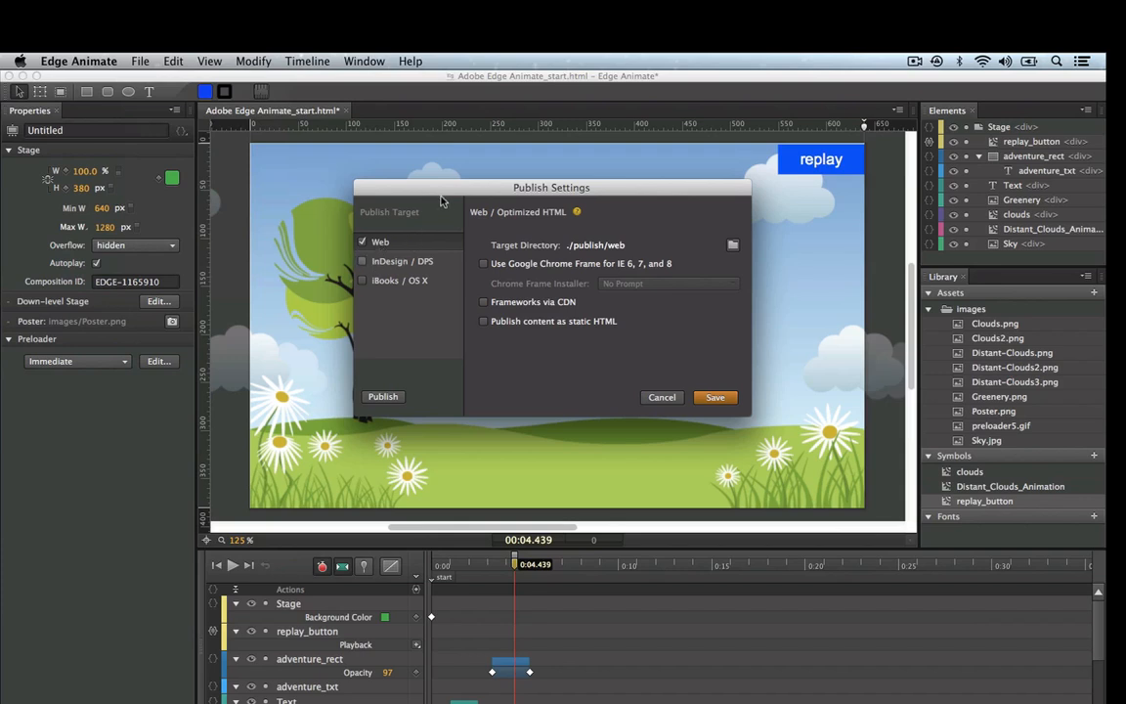
drag(442, 201, 382, 297)
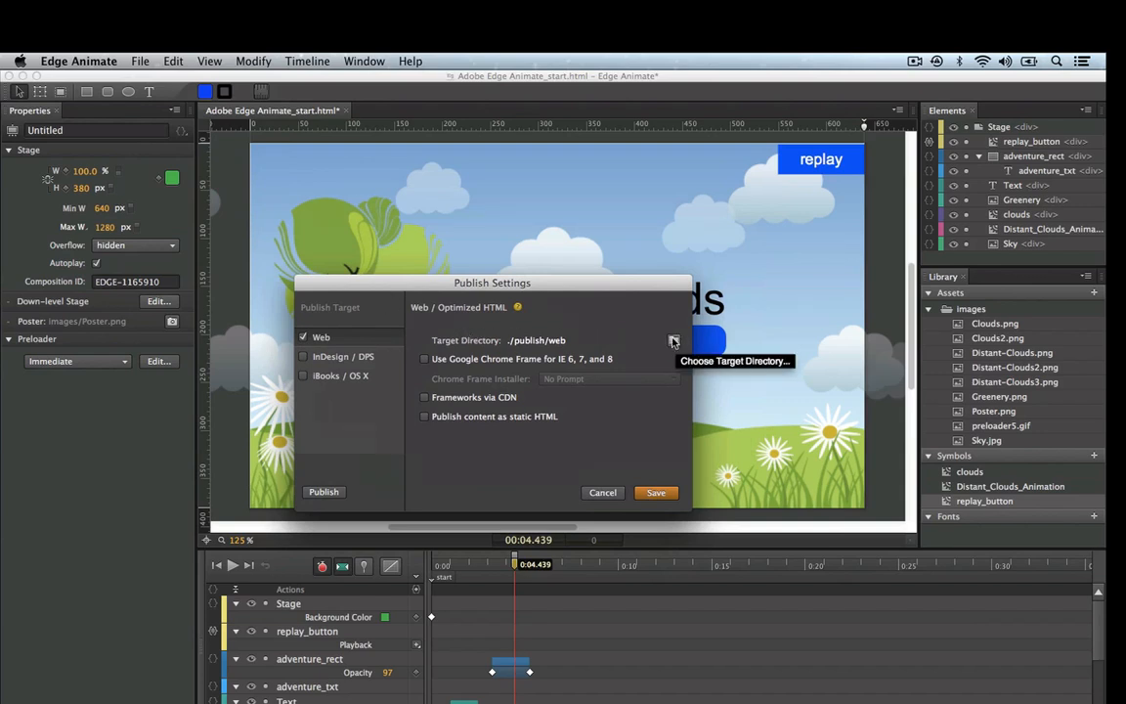
click(602, 492)
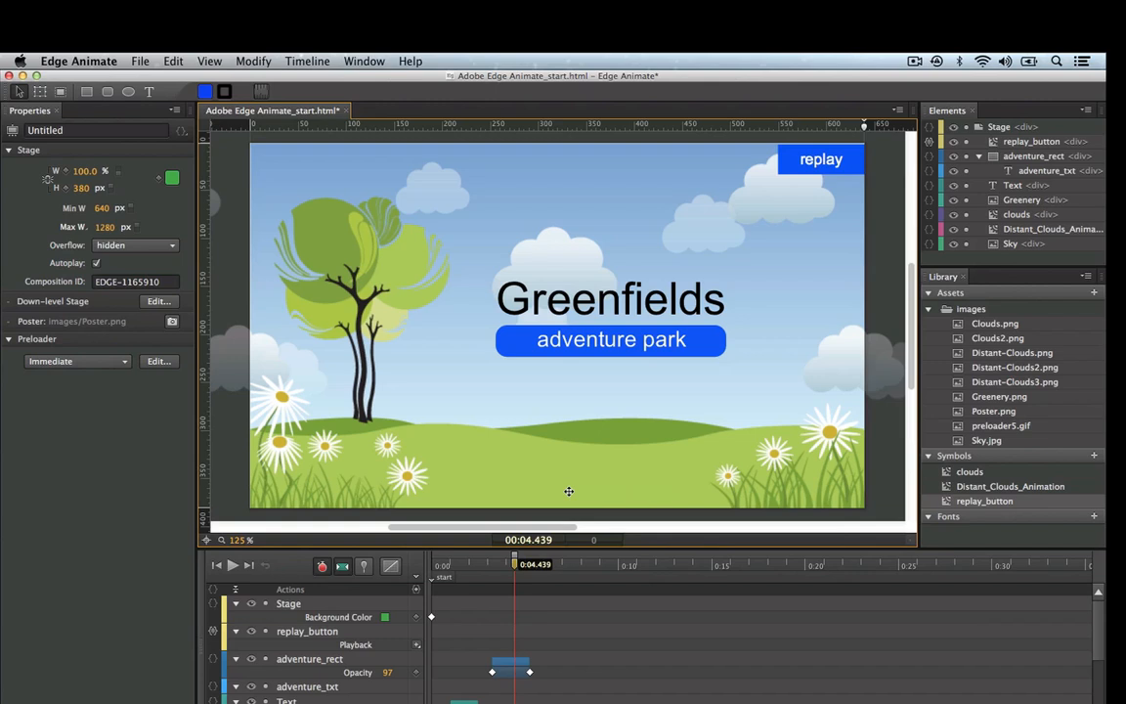
click(913, 61)
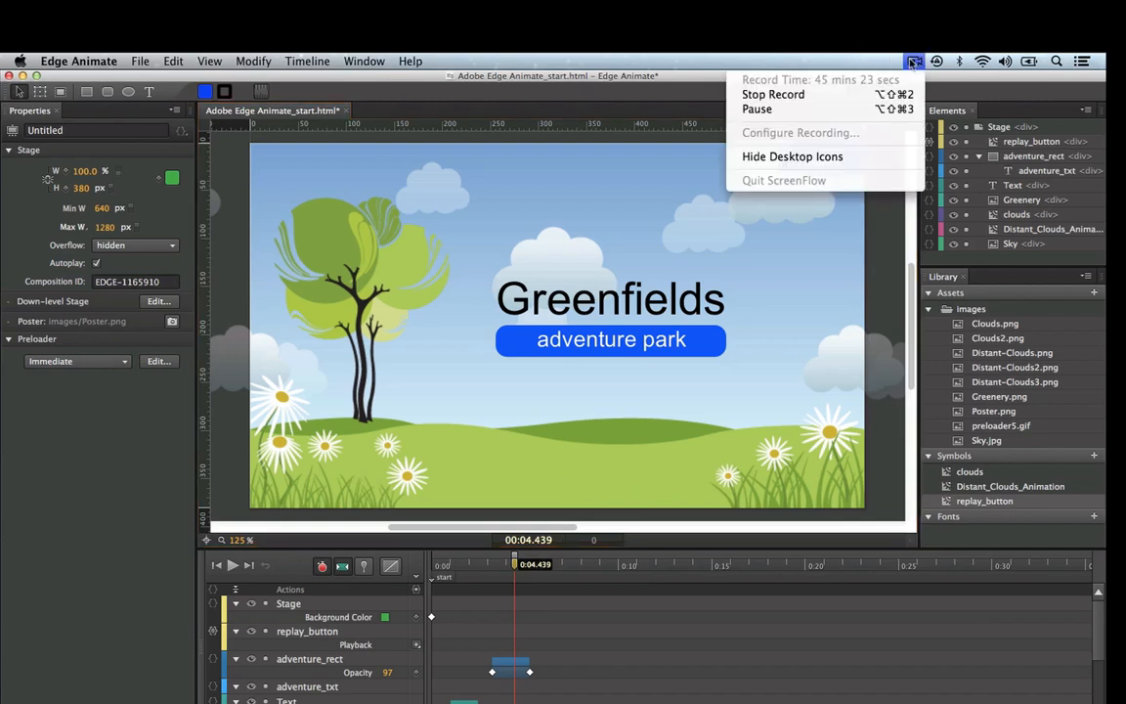